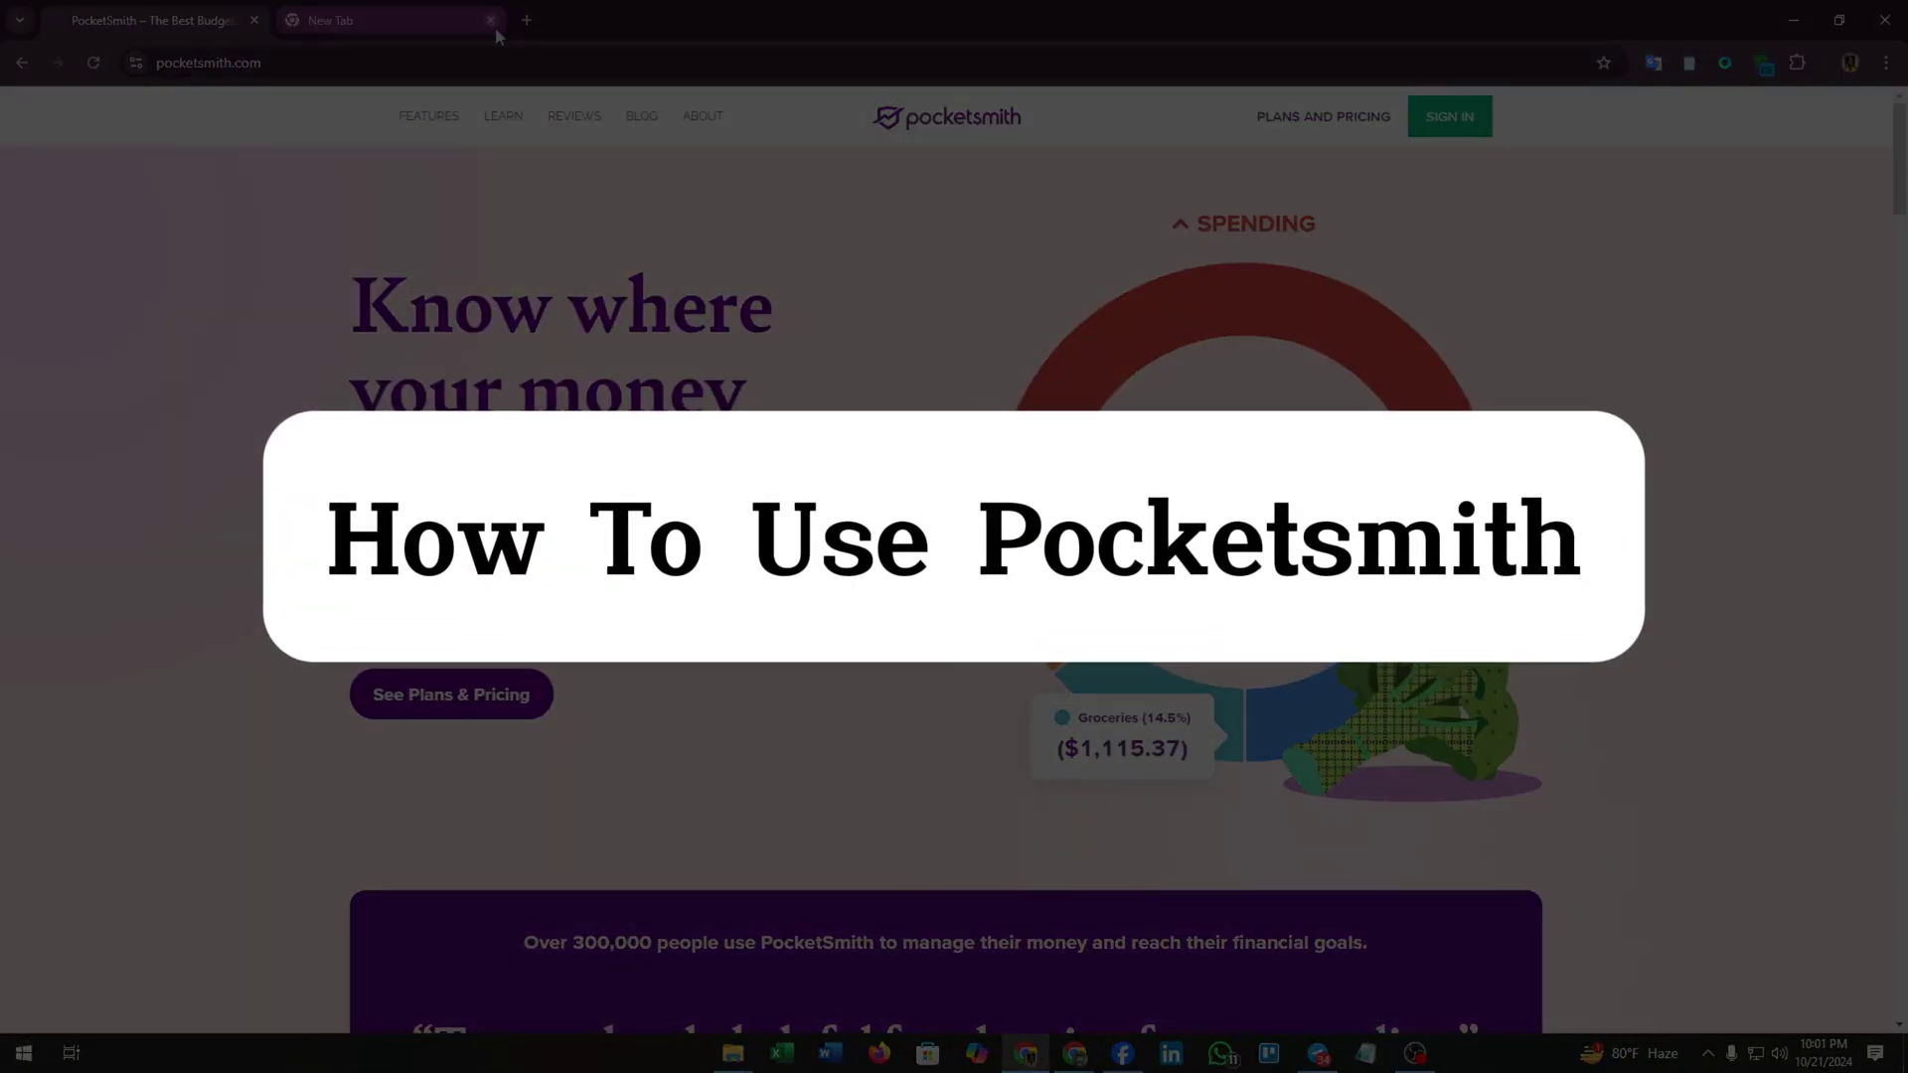
Step: Close the empty New Tab so only the PocketSmith homepage stays open
click(490, 19)
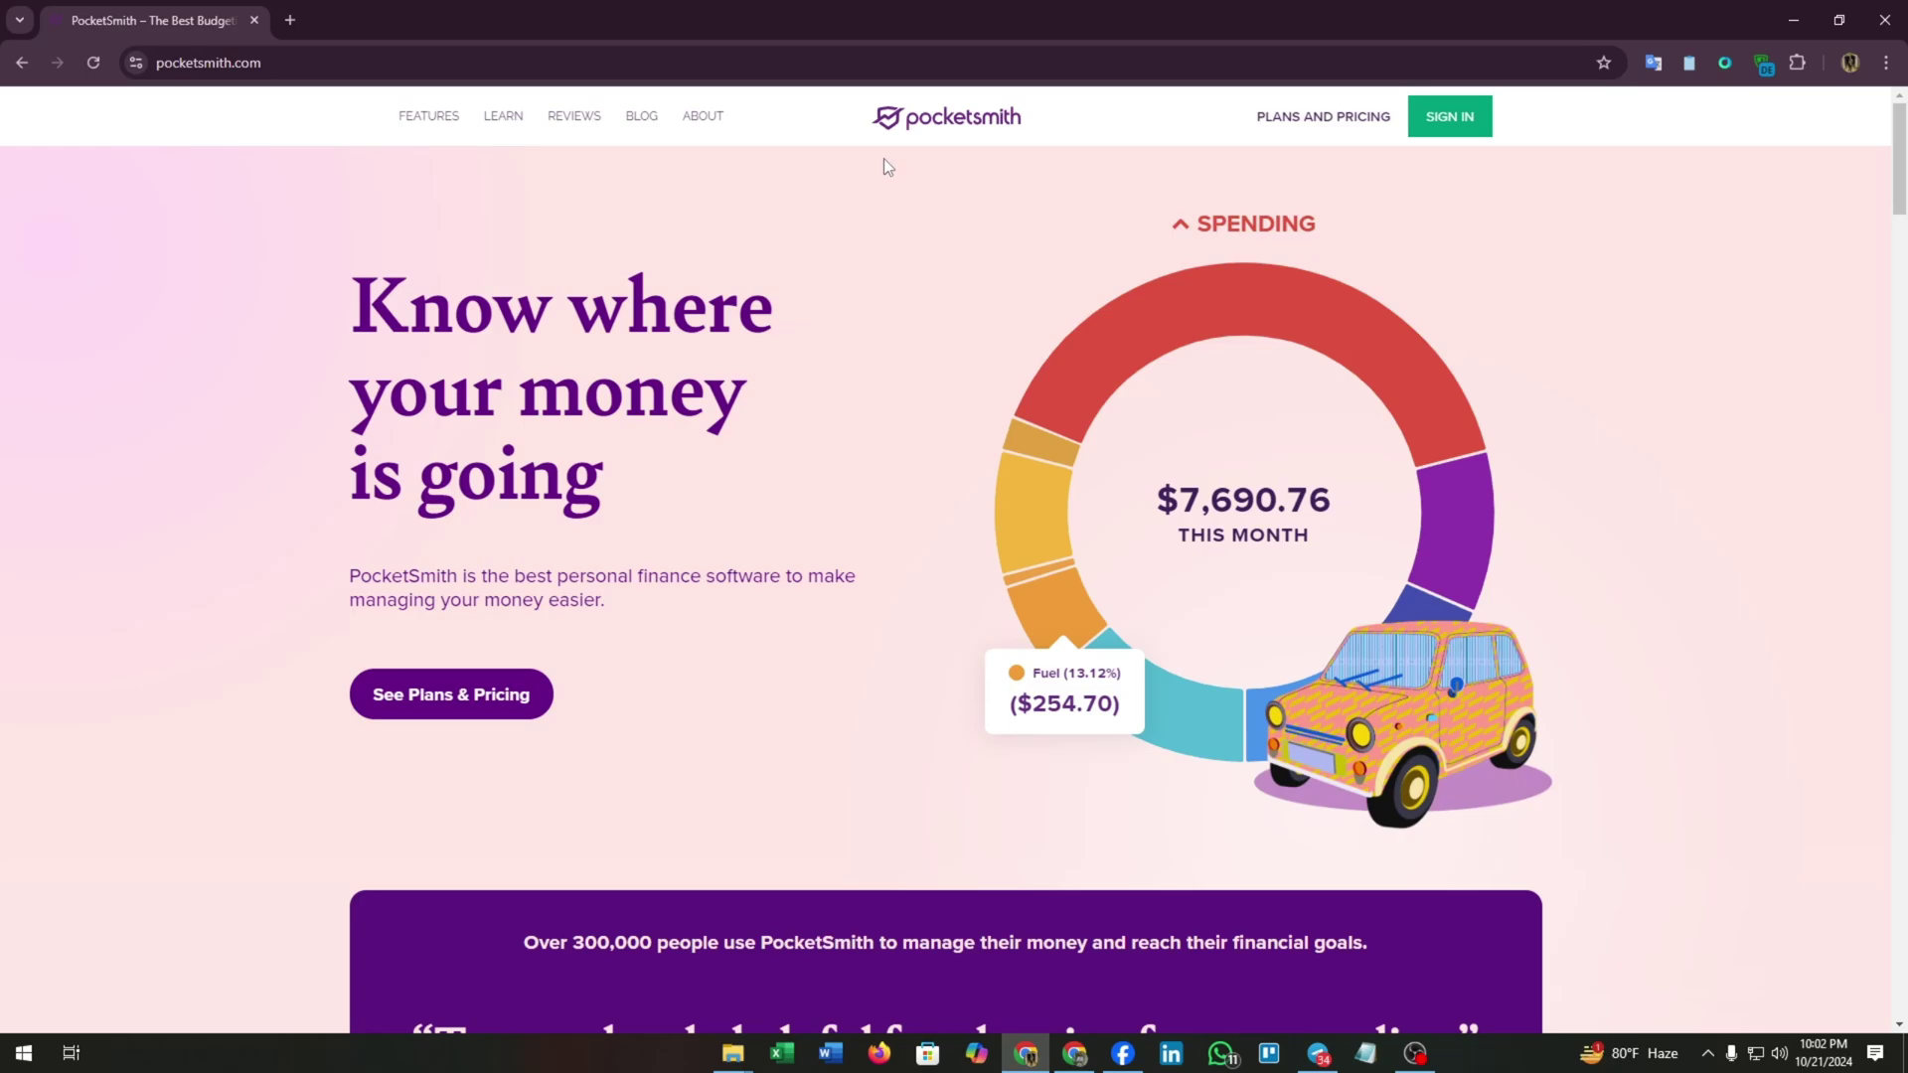
scroll(662, 381, down, 2)
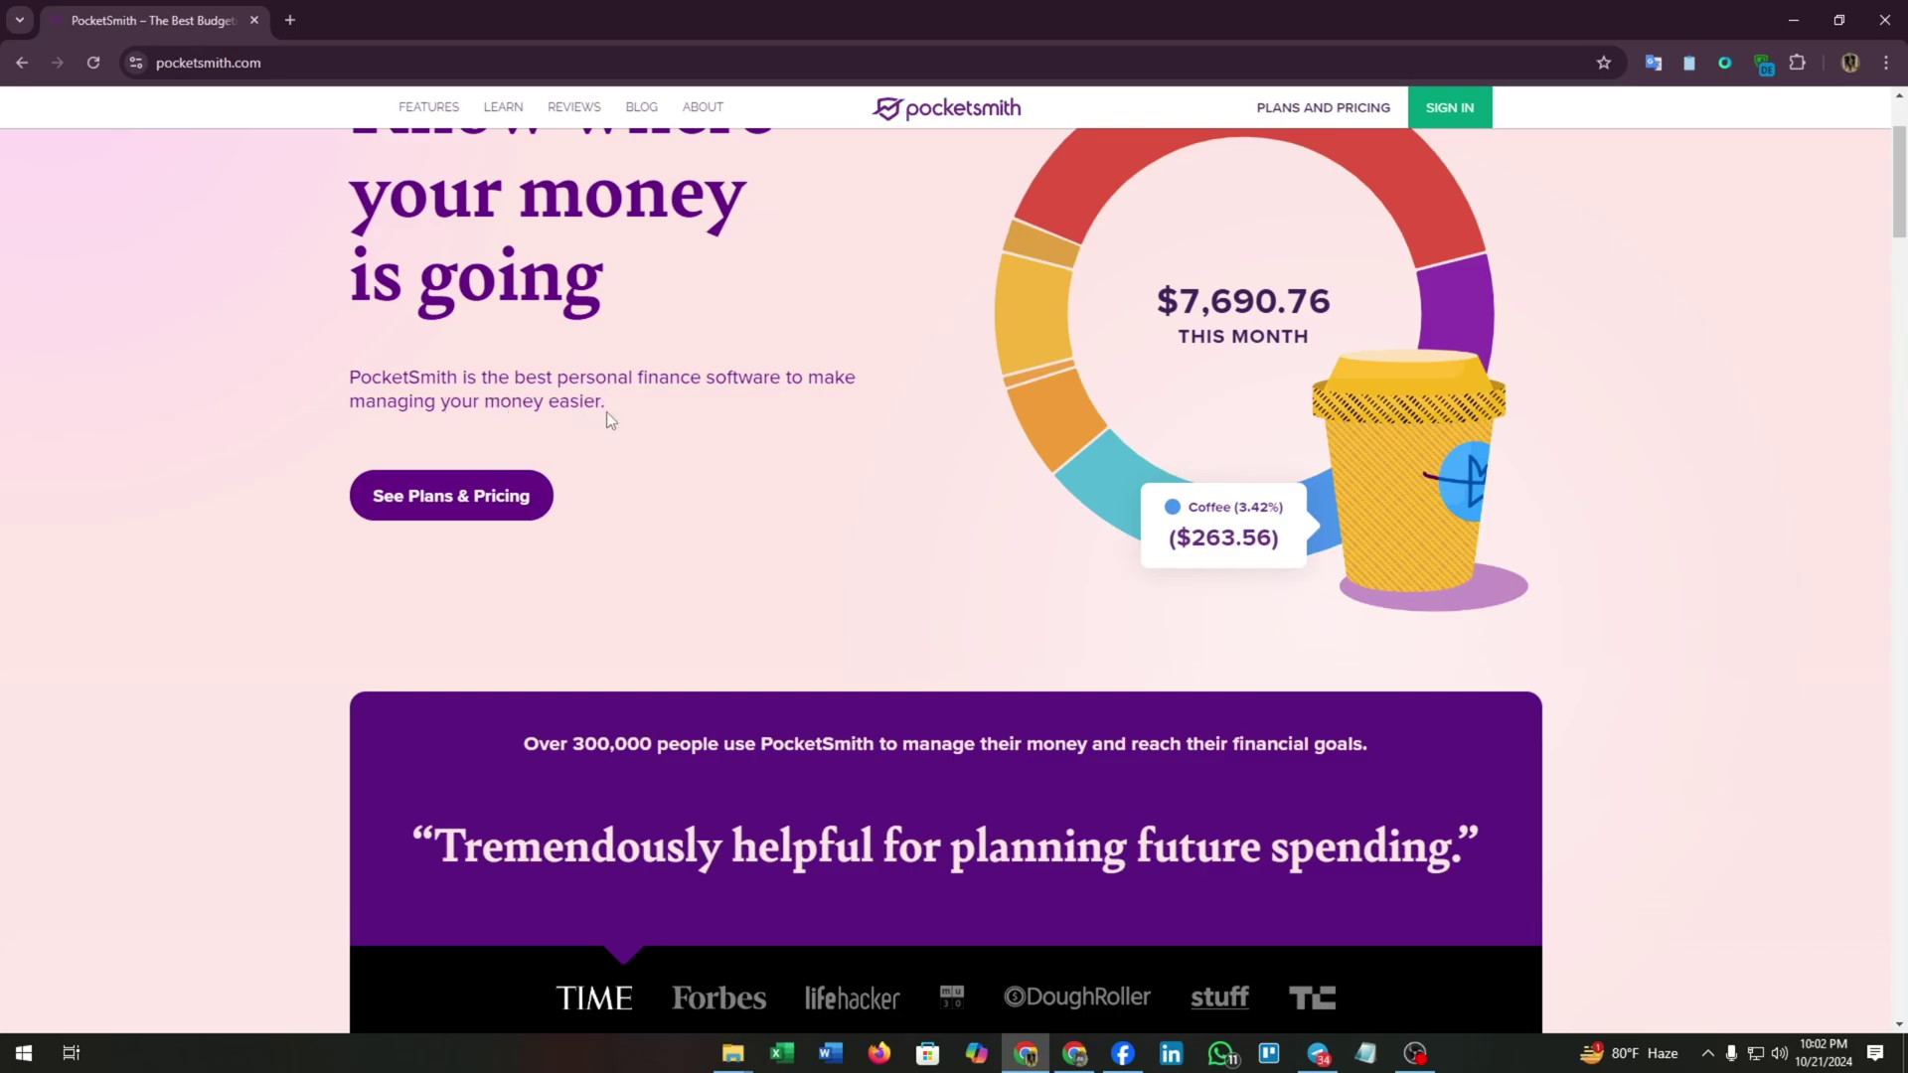
scroll(611, 417, down, 1)
scroll(613, 419, down, 2)
scroll(611, 428, down, 3)
scroll(611, 428, down, 3)
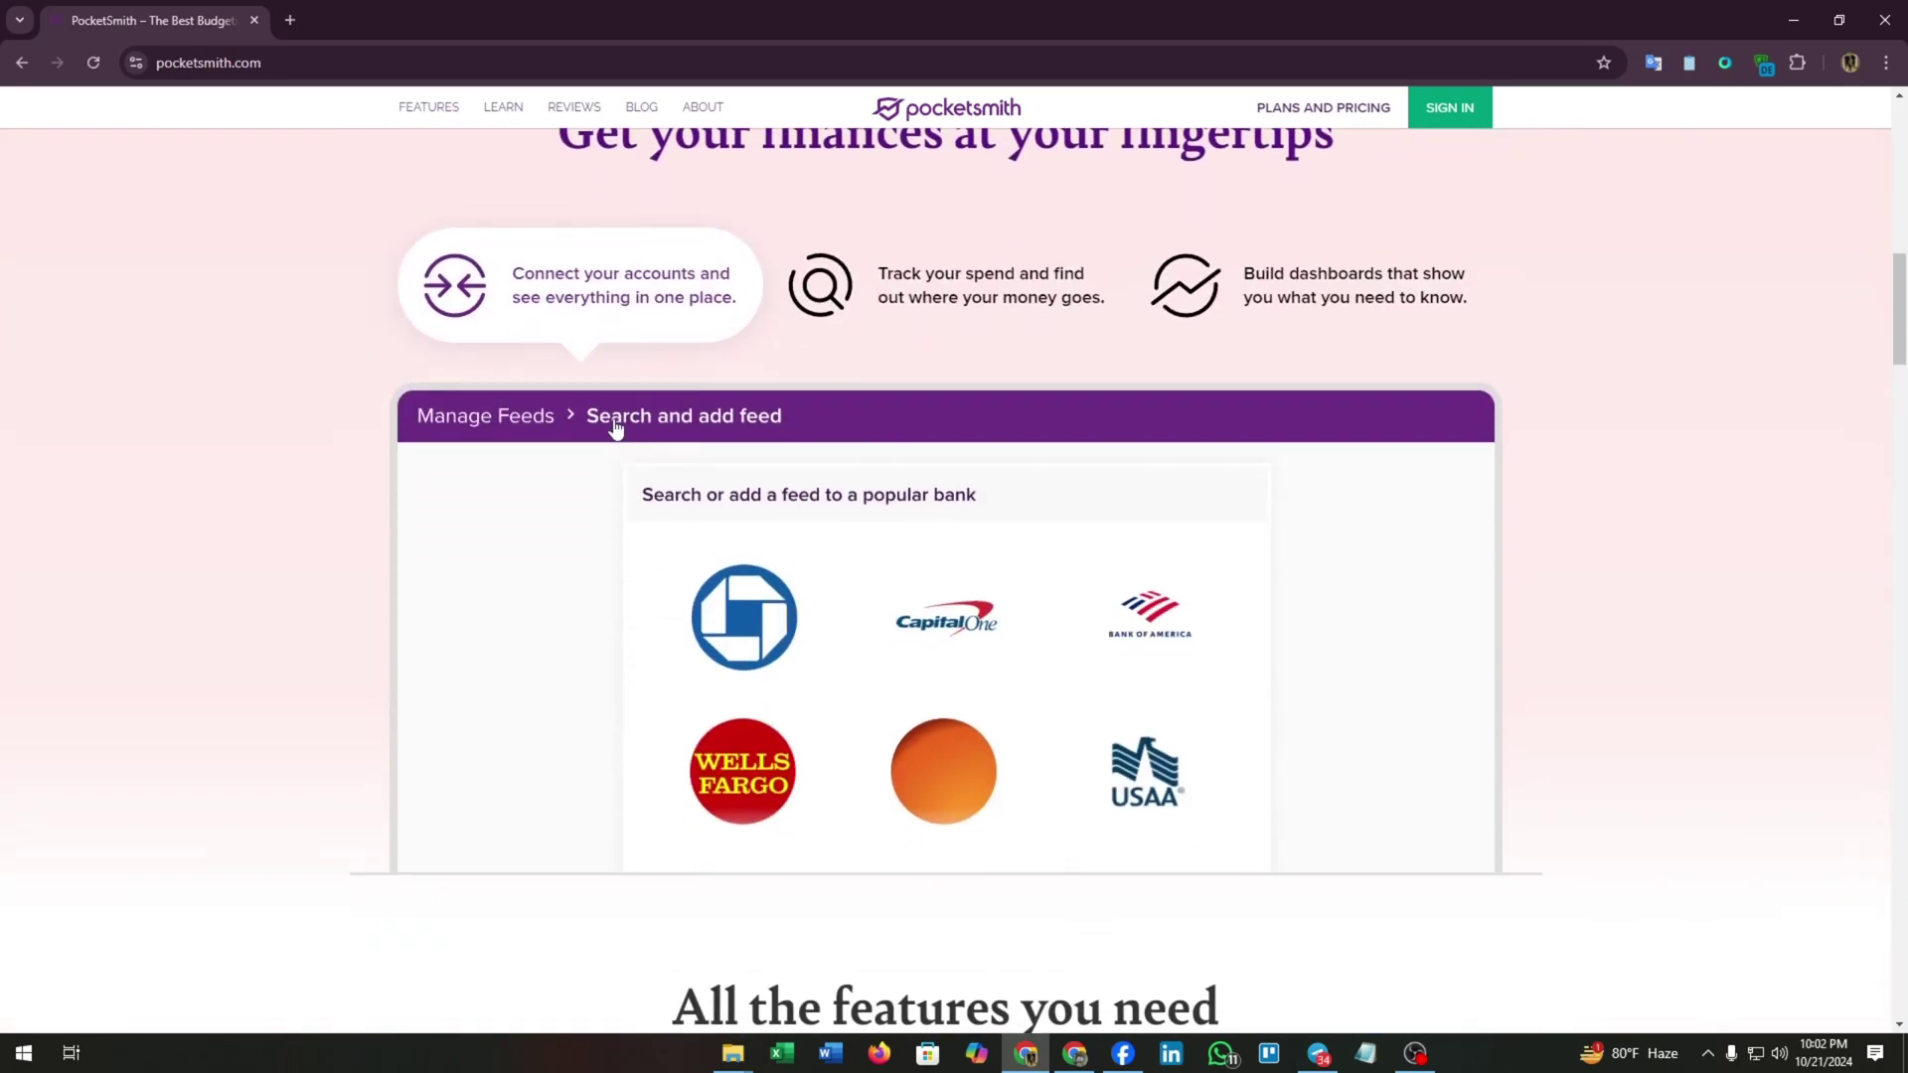
scroll(613, 427, down, 2)
scroll(613, 431, down, 4)
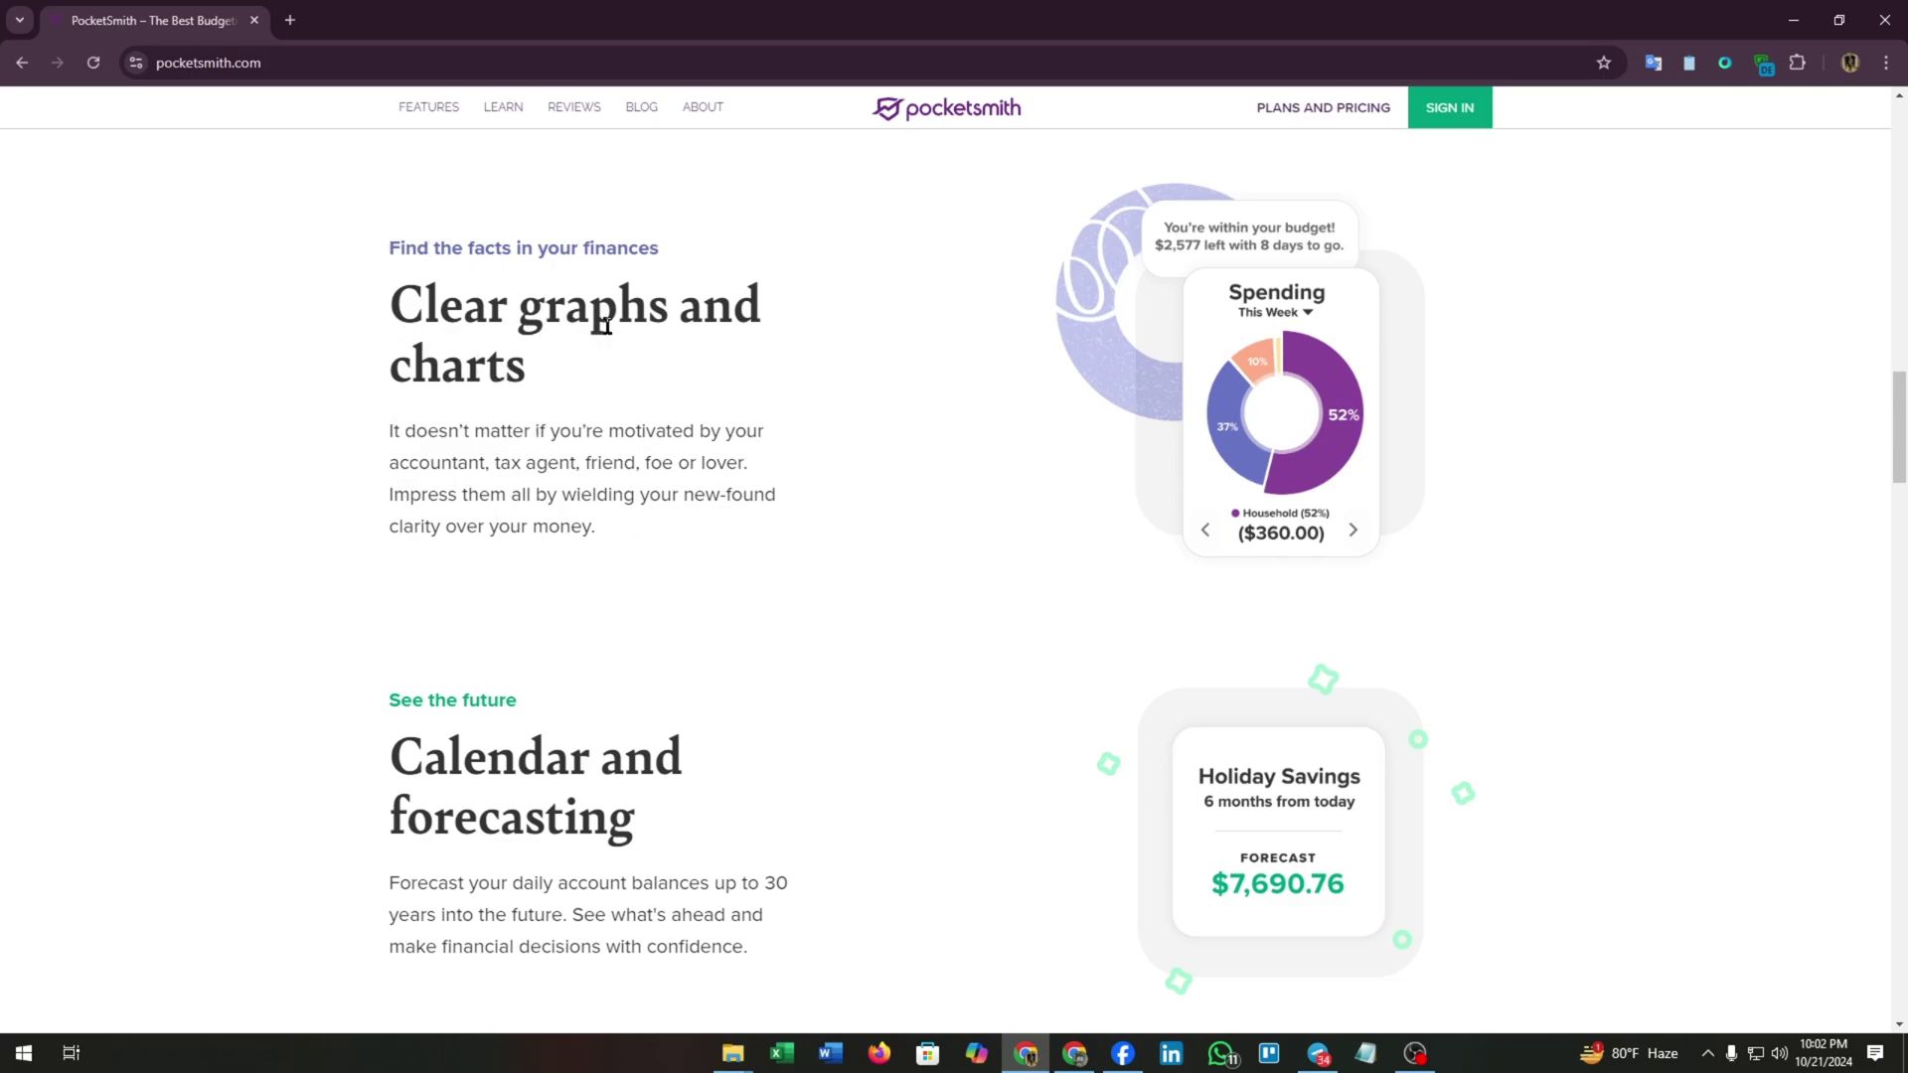
scroll(504, 392, down, 1)
scroll(448, 432, down, 2)
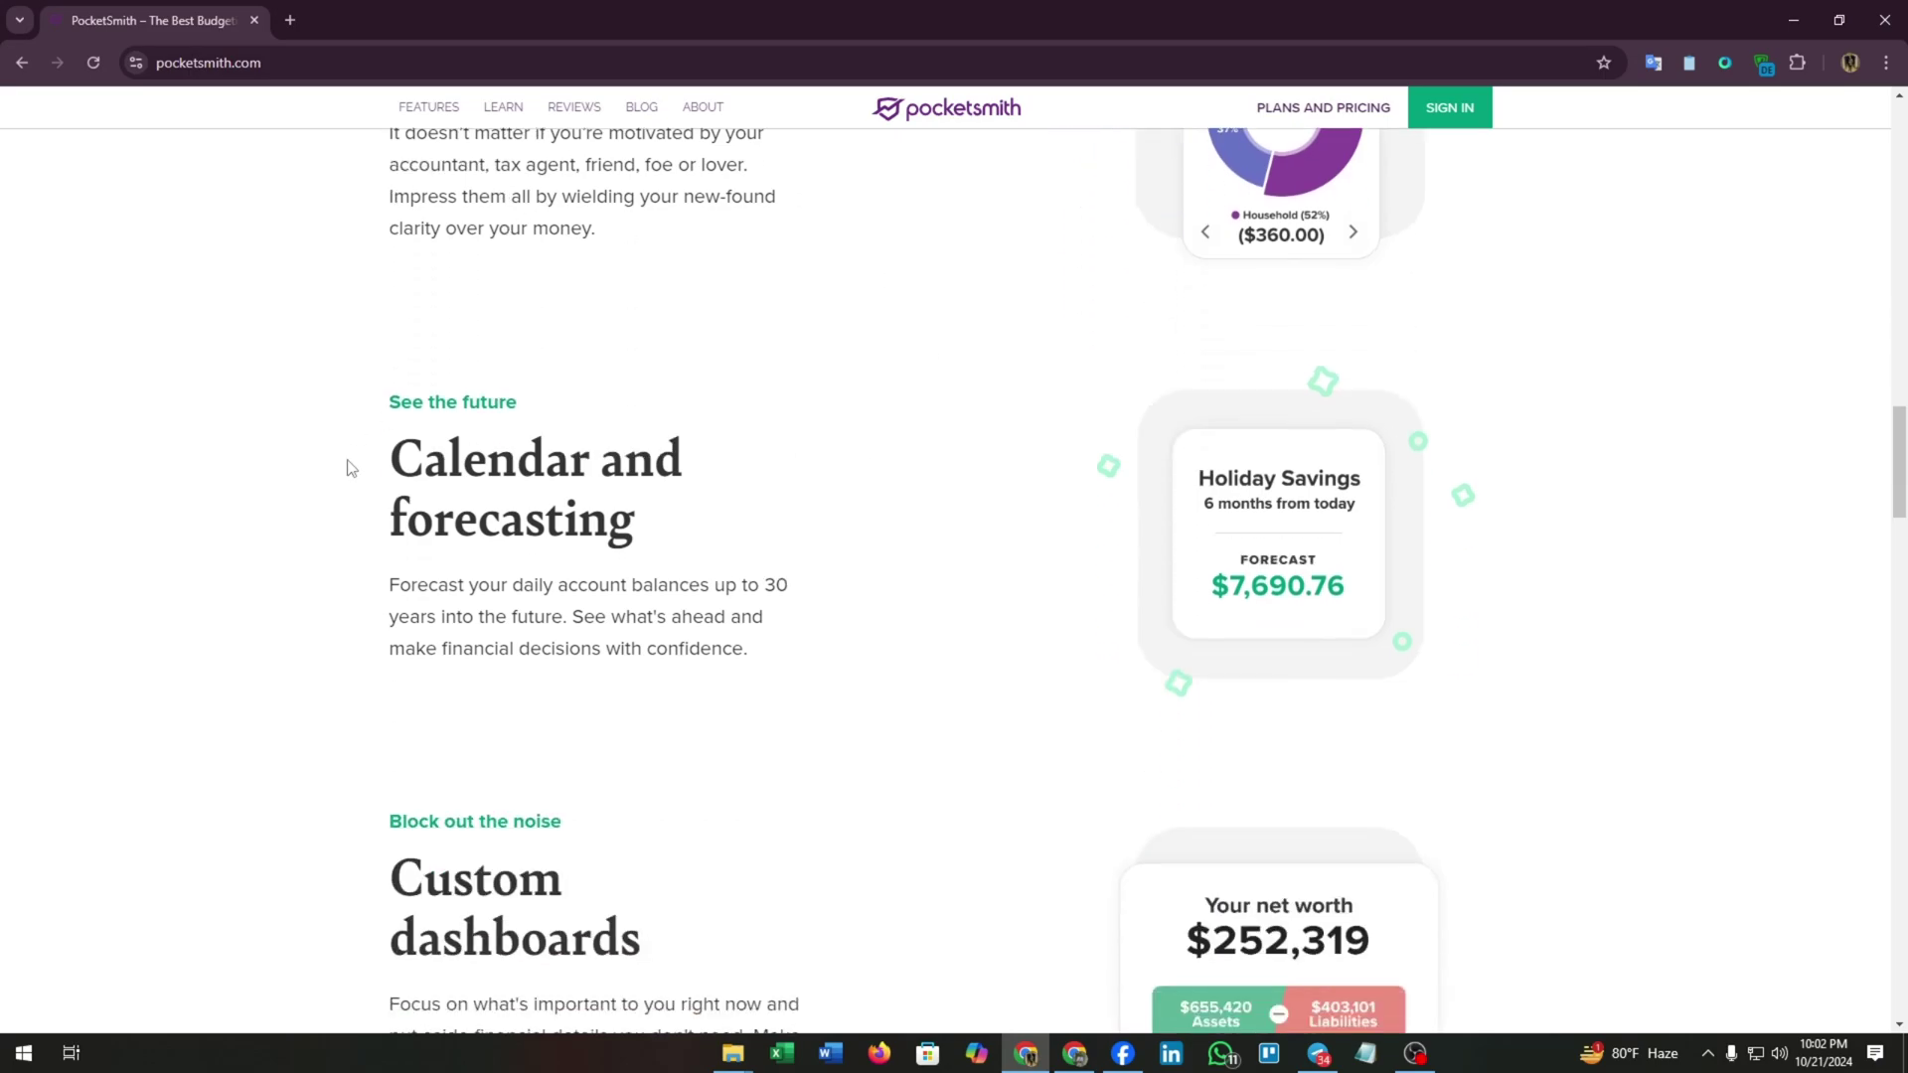
scroll(552, 519, down, 3)
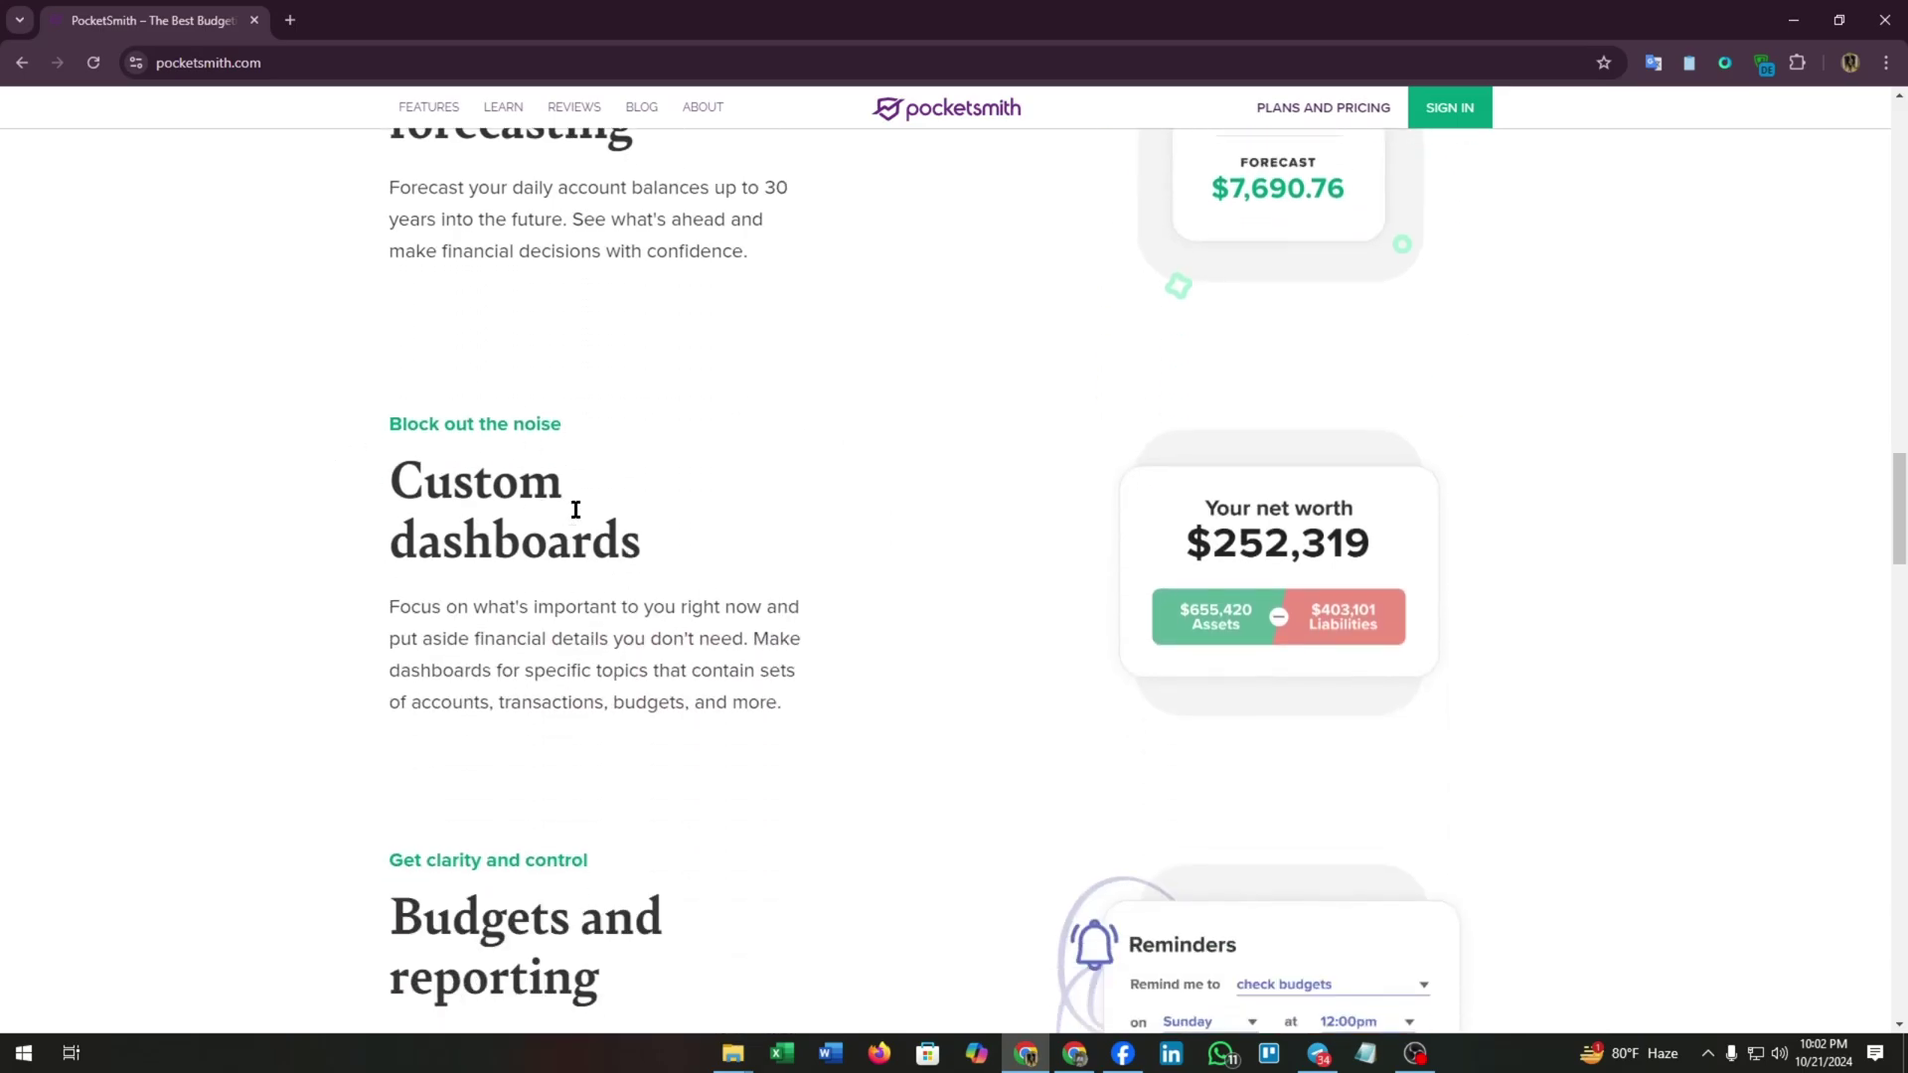
scroll(609, 487, down, 3)
Step: Highlight the 'Budgets and reporting' heading, then clear the highlight
drag(369, 461, 690, 494)
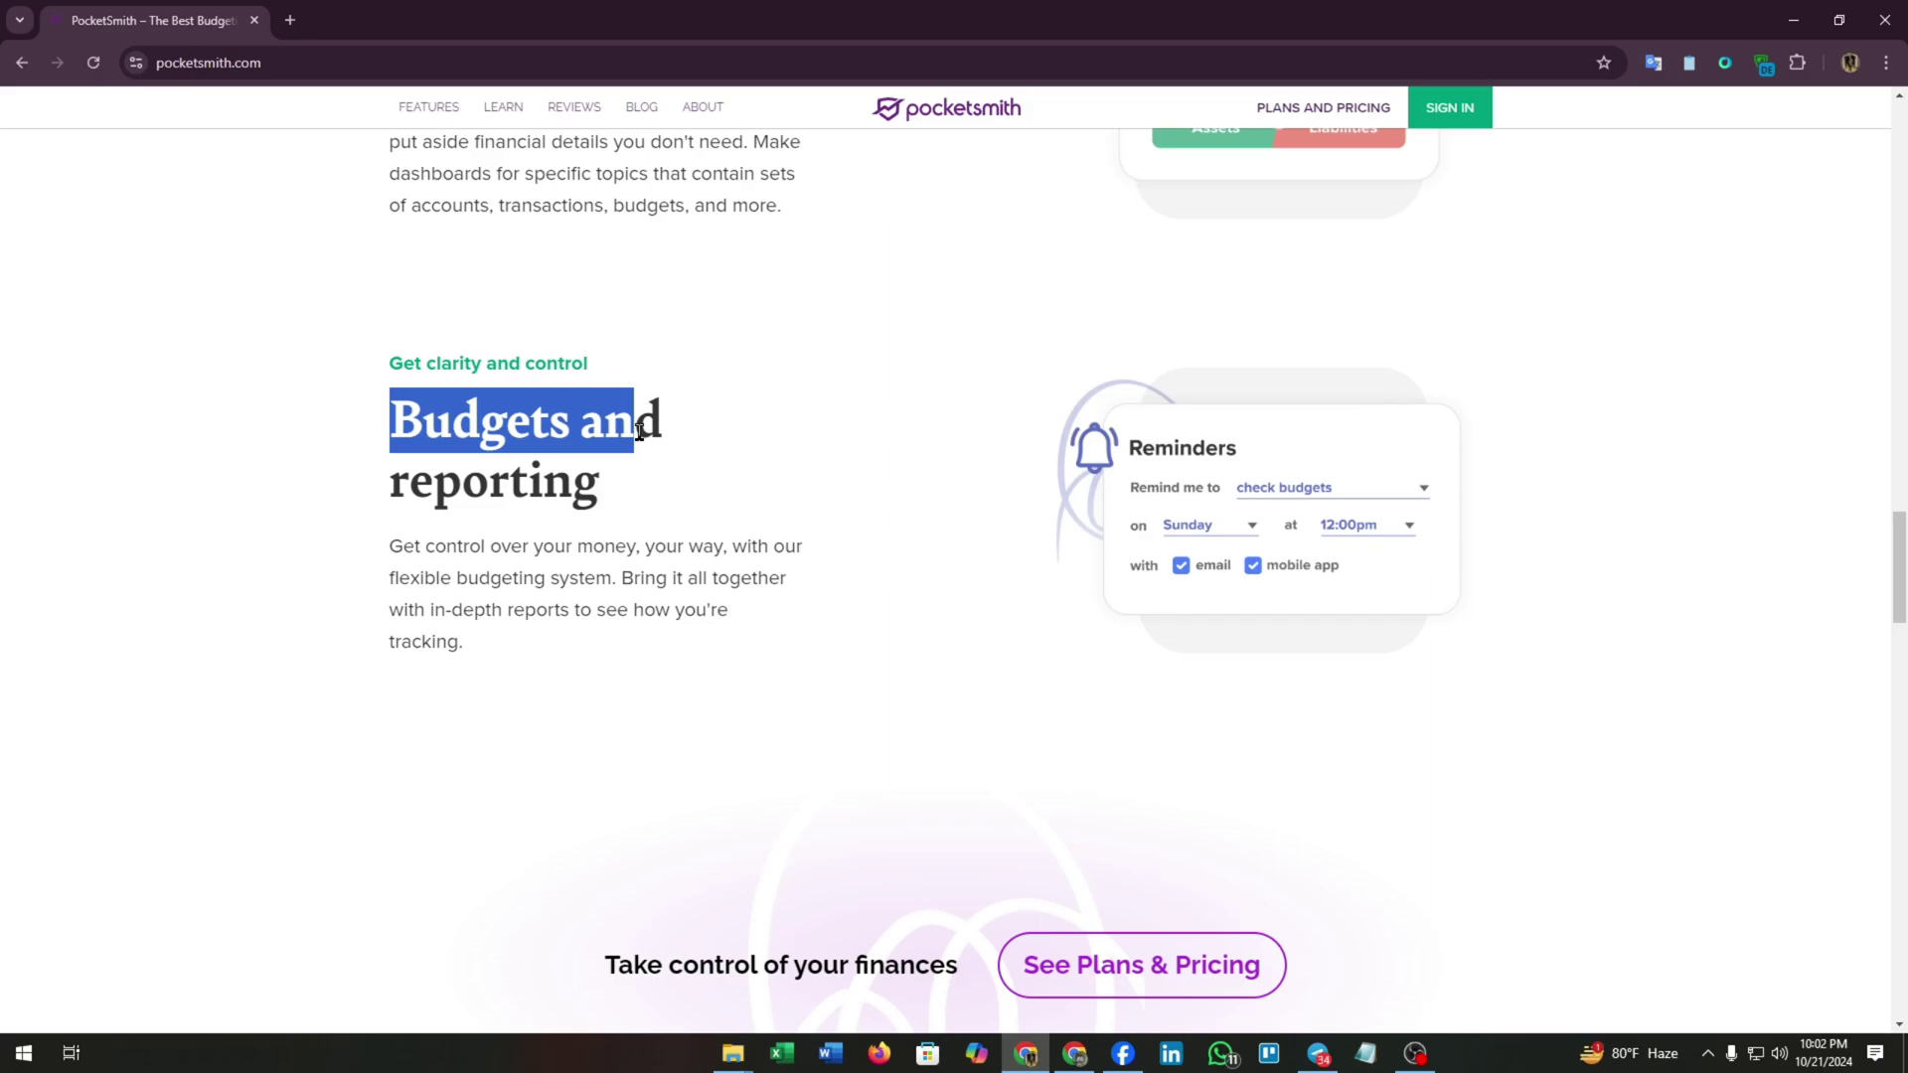
click(749, 471)
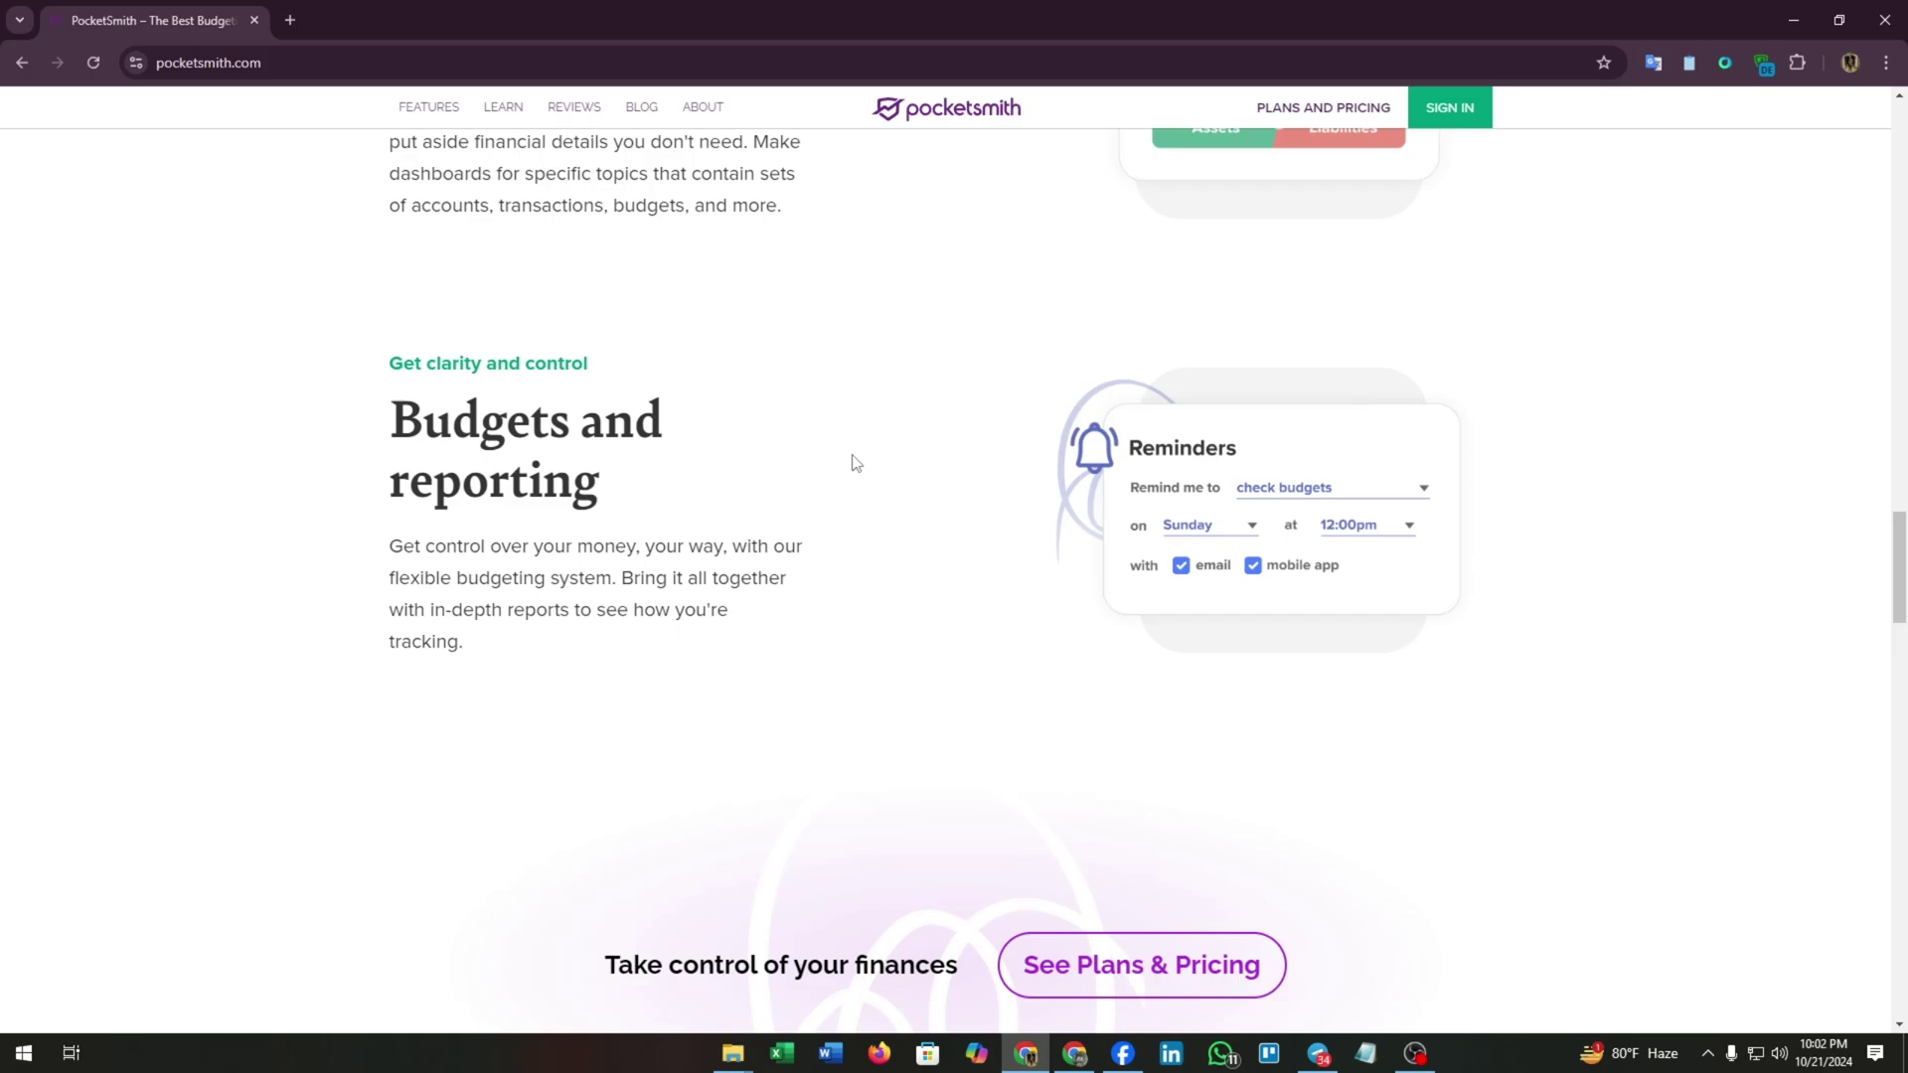
scroll(854, 463, up, 1)
scroll(853, 459, up, 3)
scroll(853, 451, up, 5)
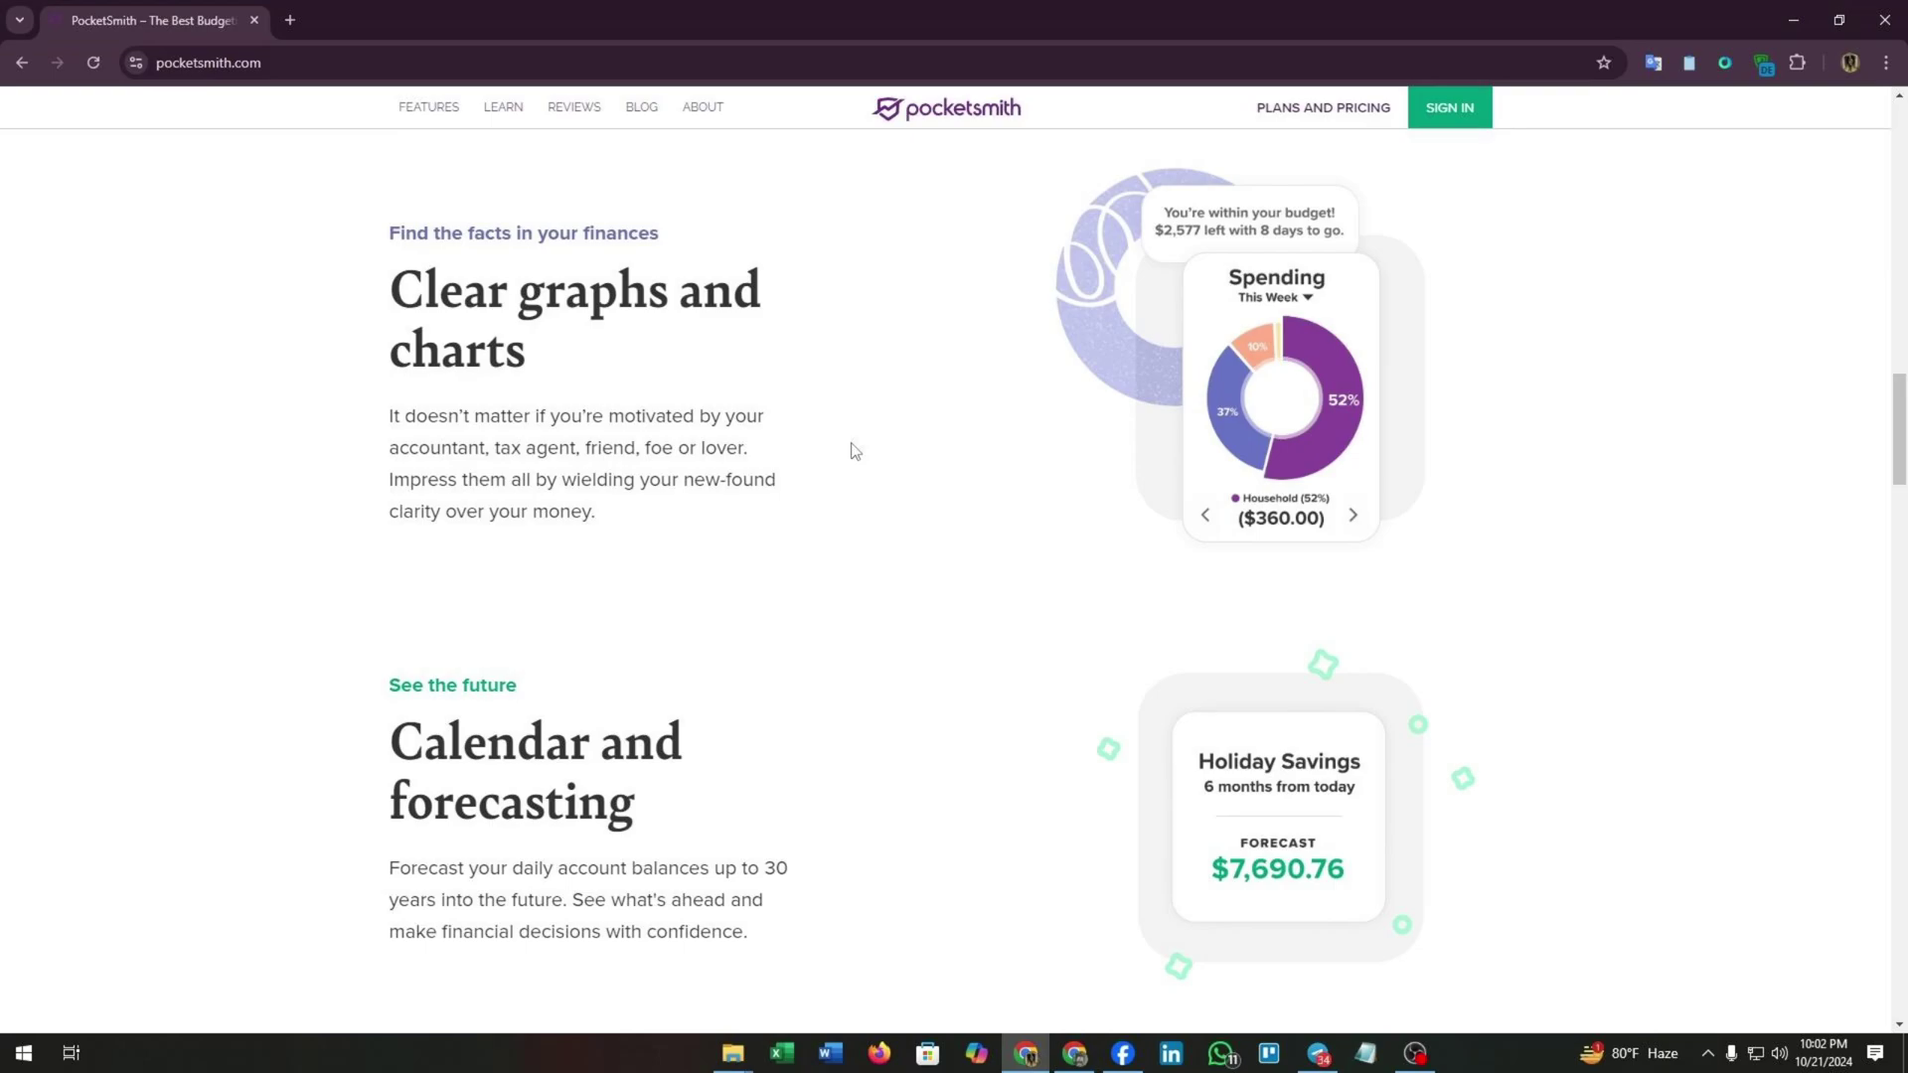
scroll(853, 452, up, 1)
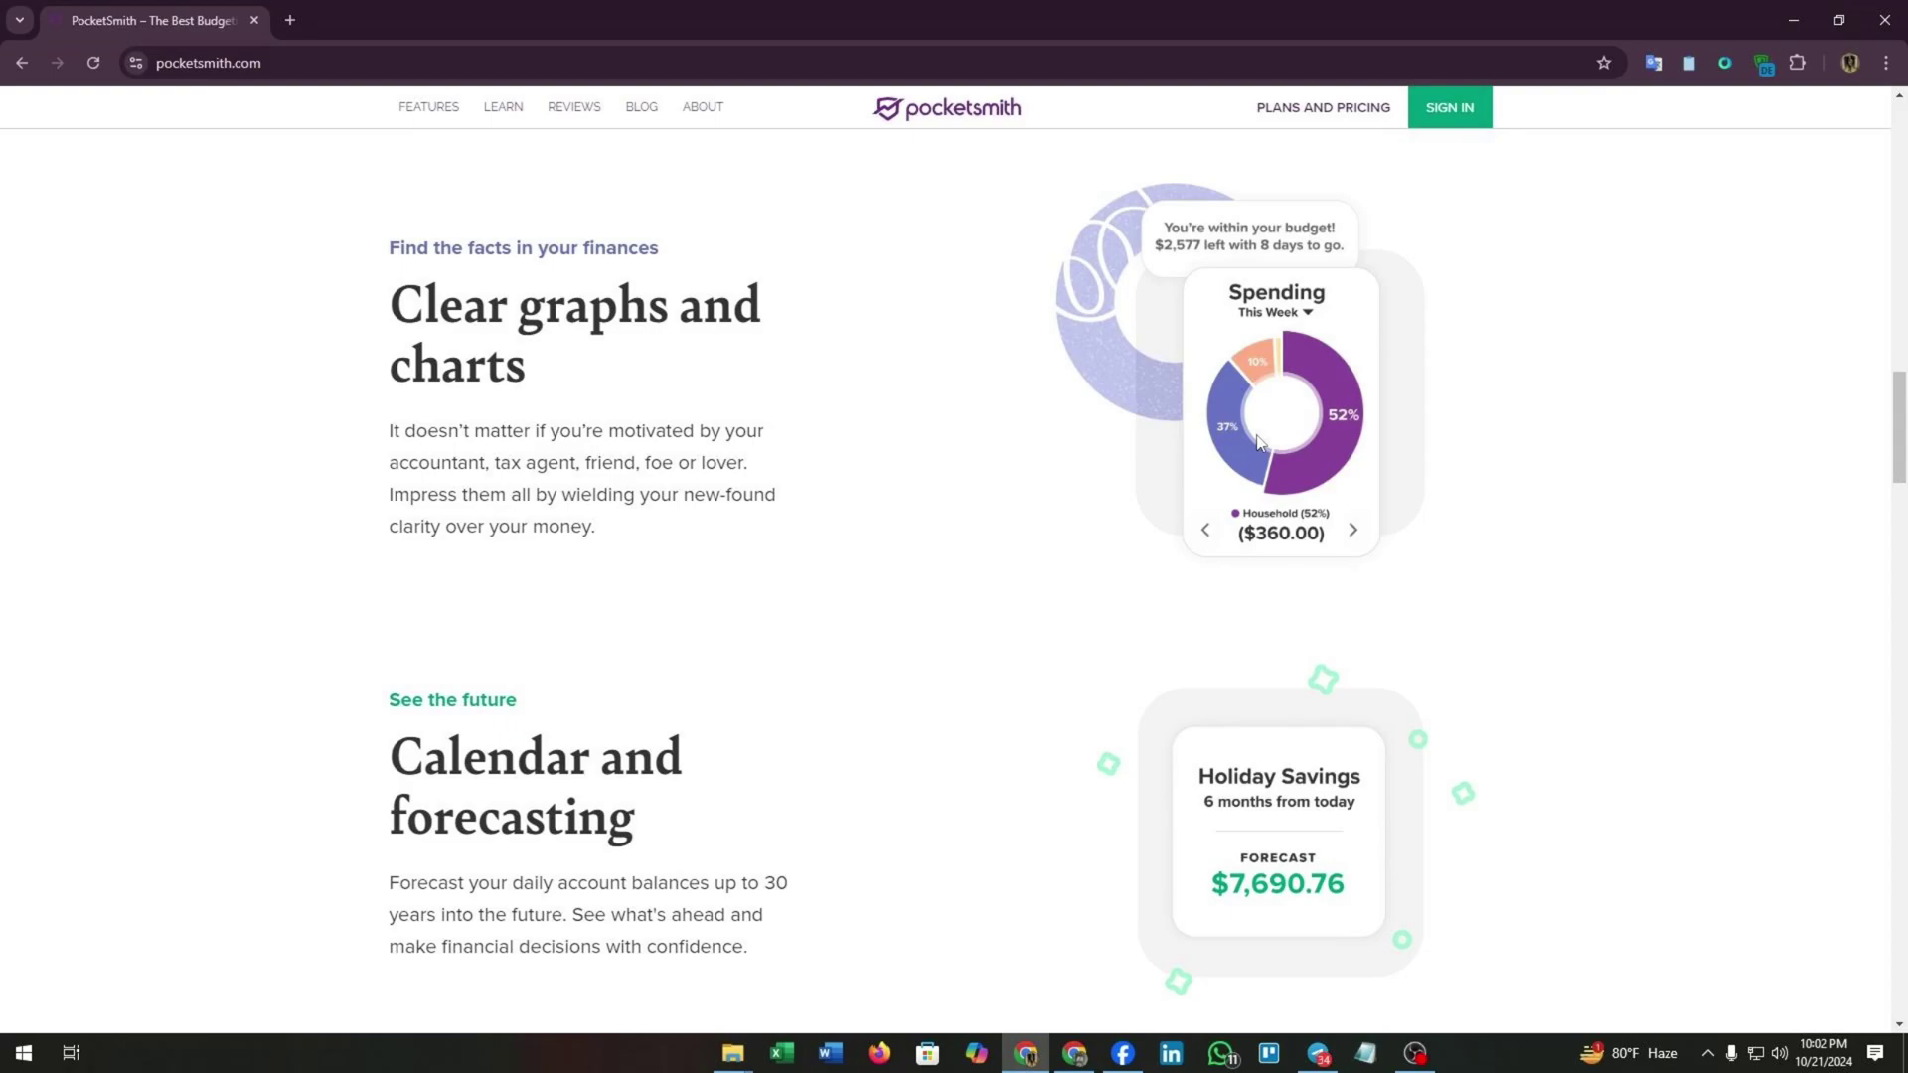
scroll(1257, 442, down, 1)
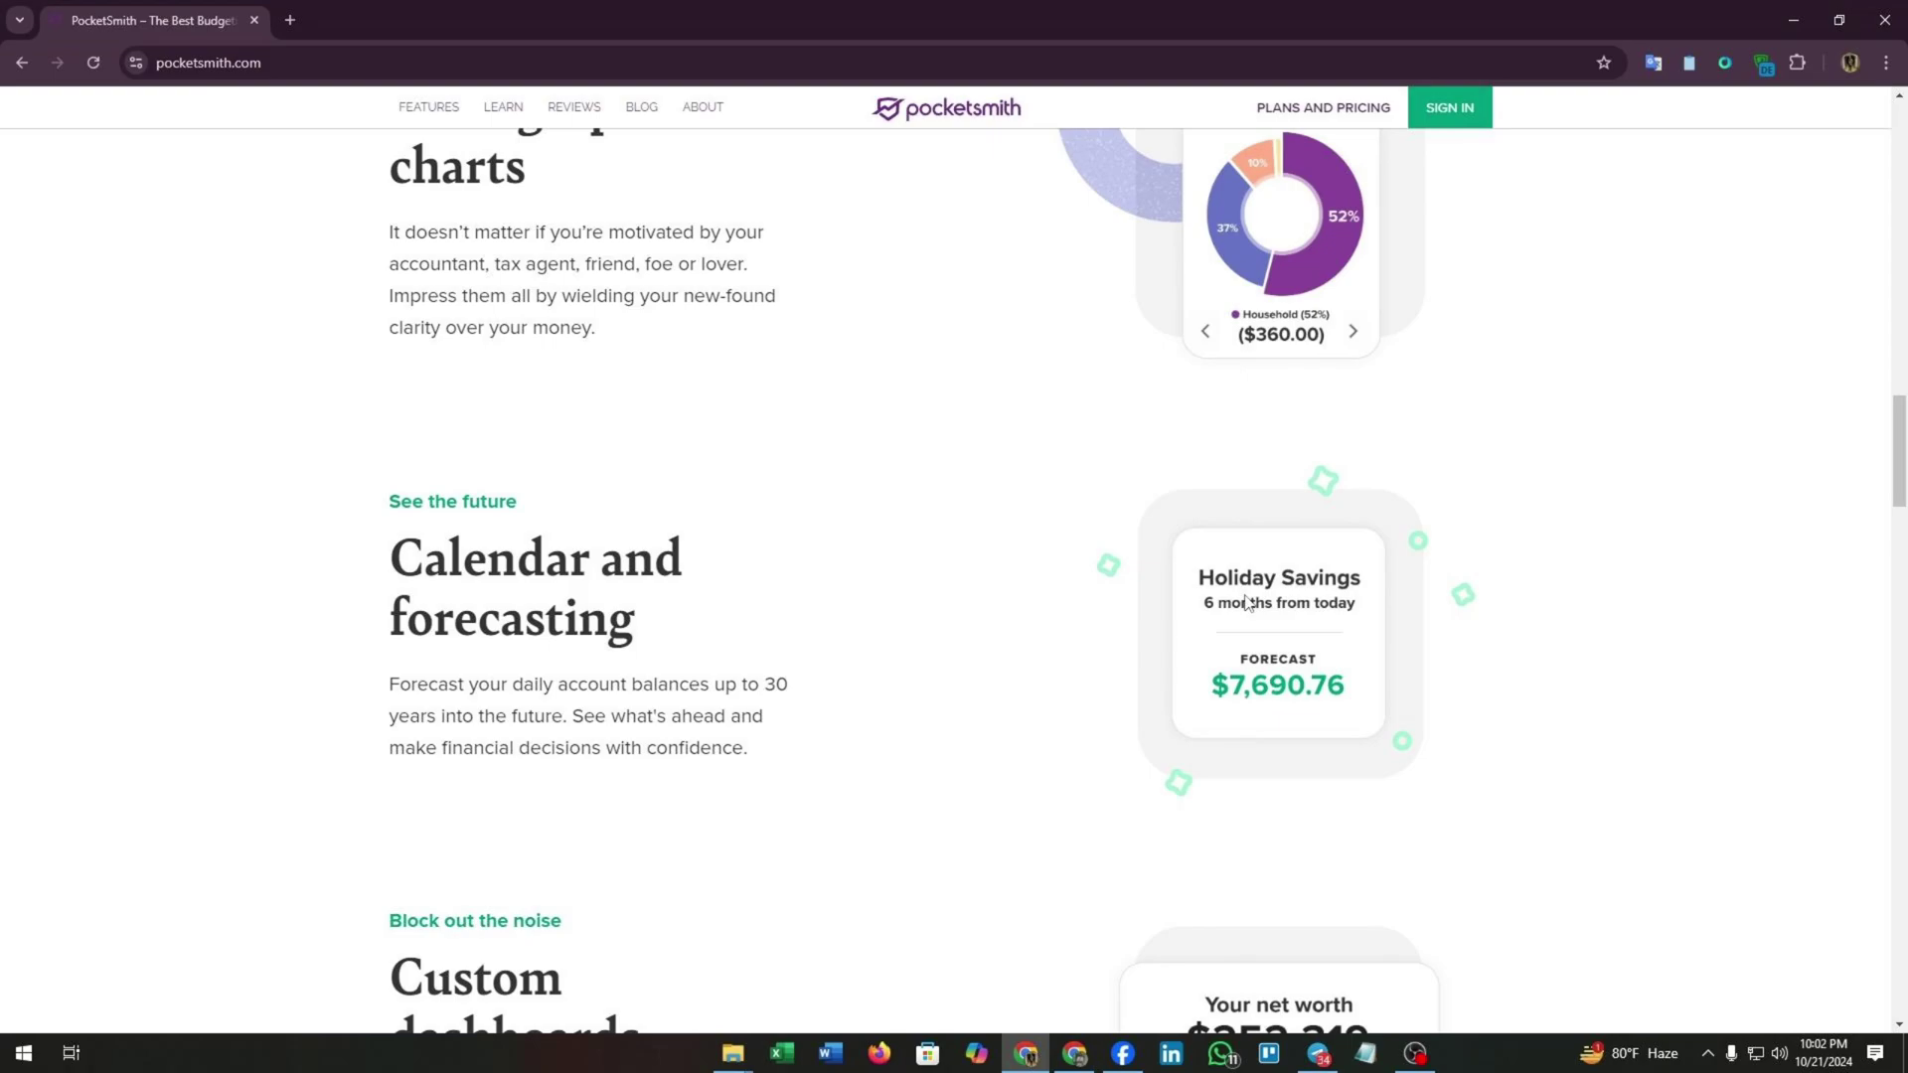
scroll(1250, 603, down, 2)
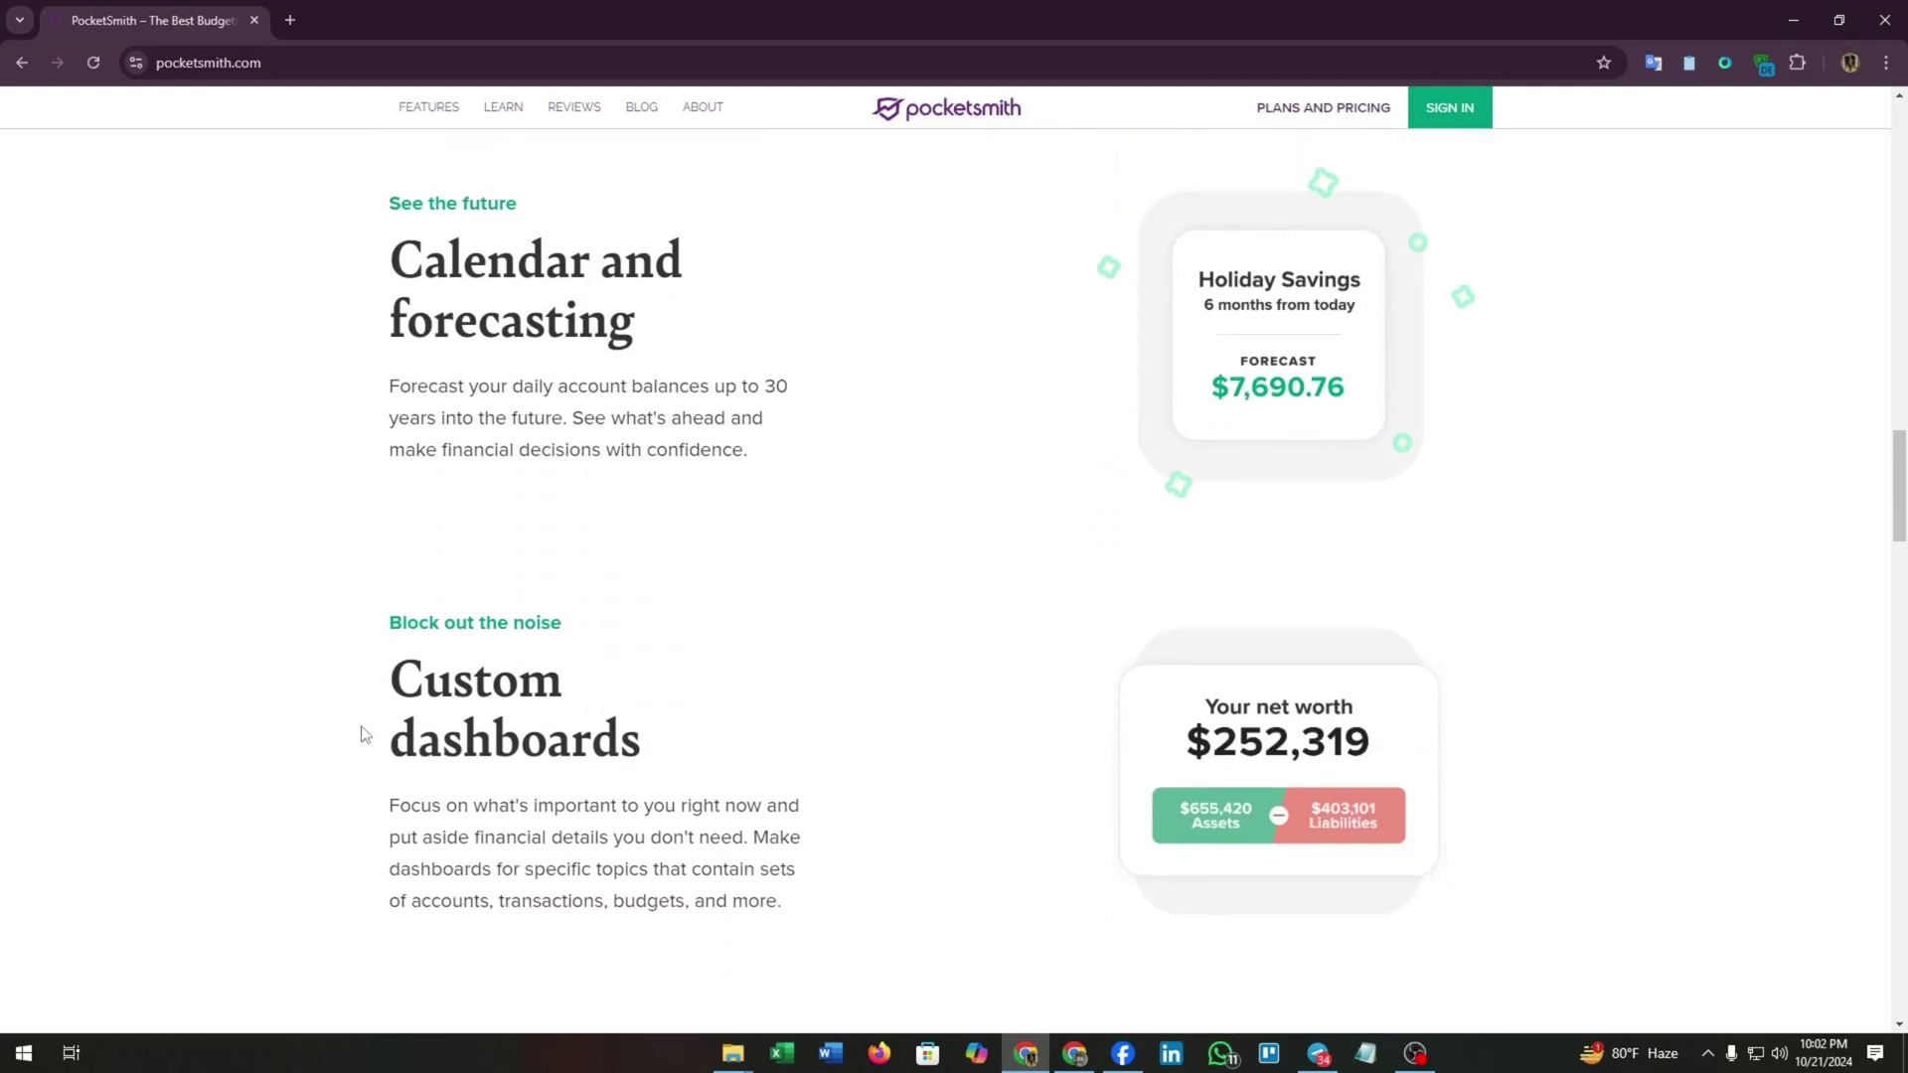
scroll(1321, 789, down, 2)
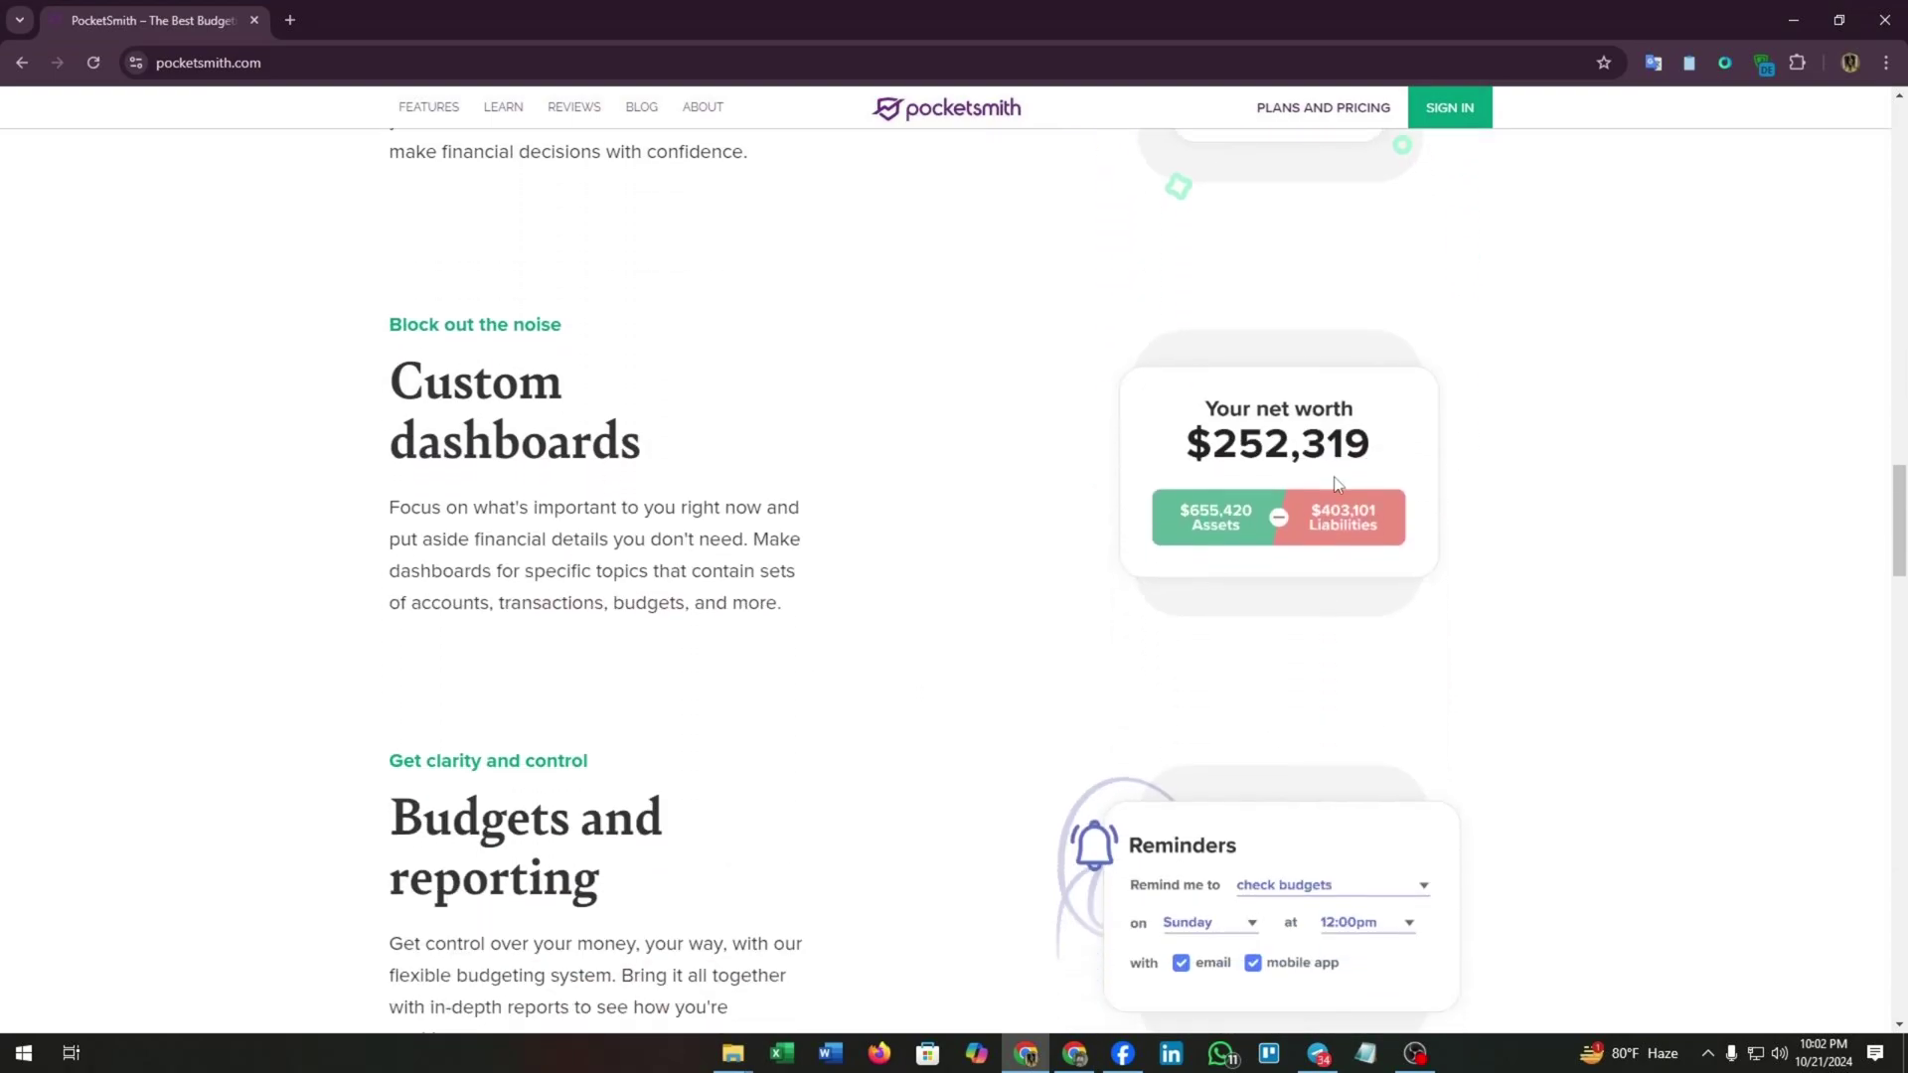
scroll(1278, 407, down, 1)
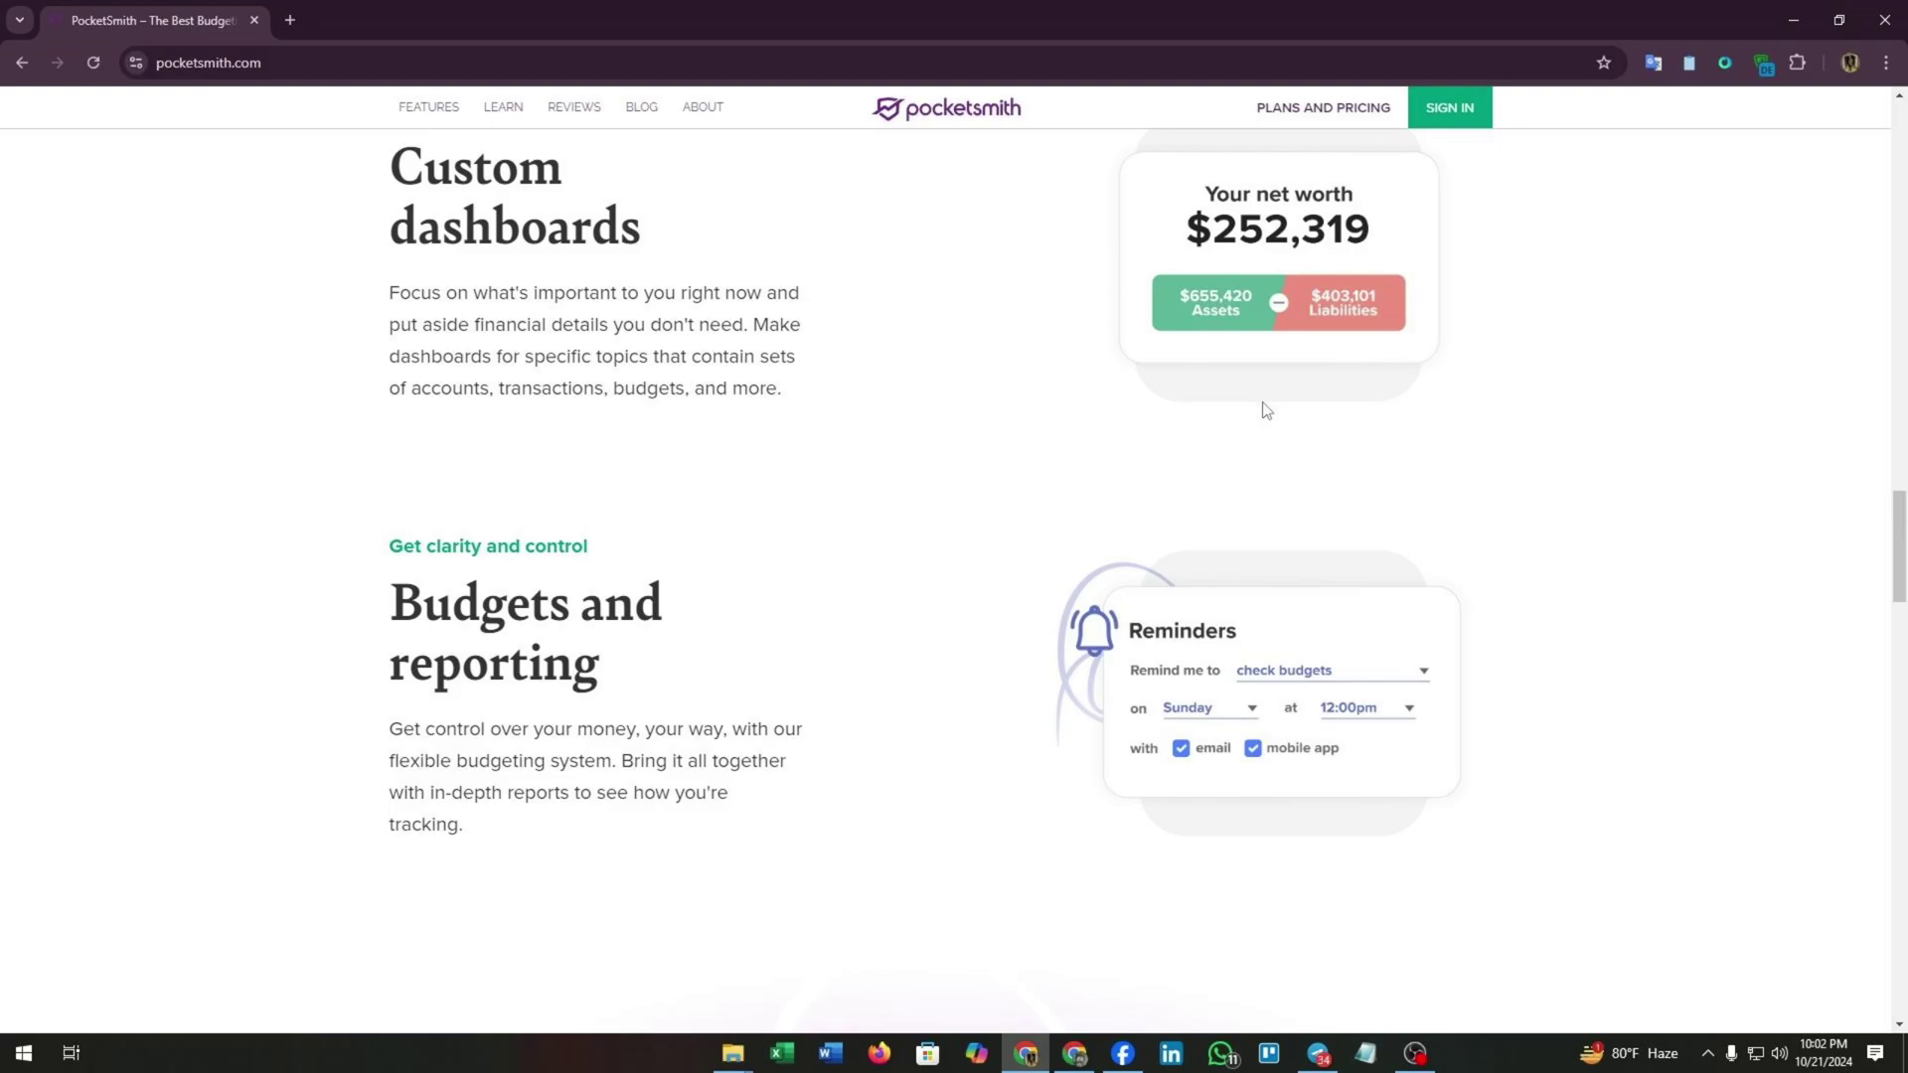
scroll(1262, 410, down, 1)
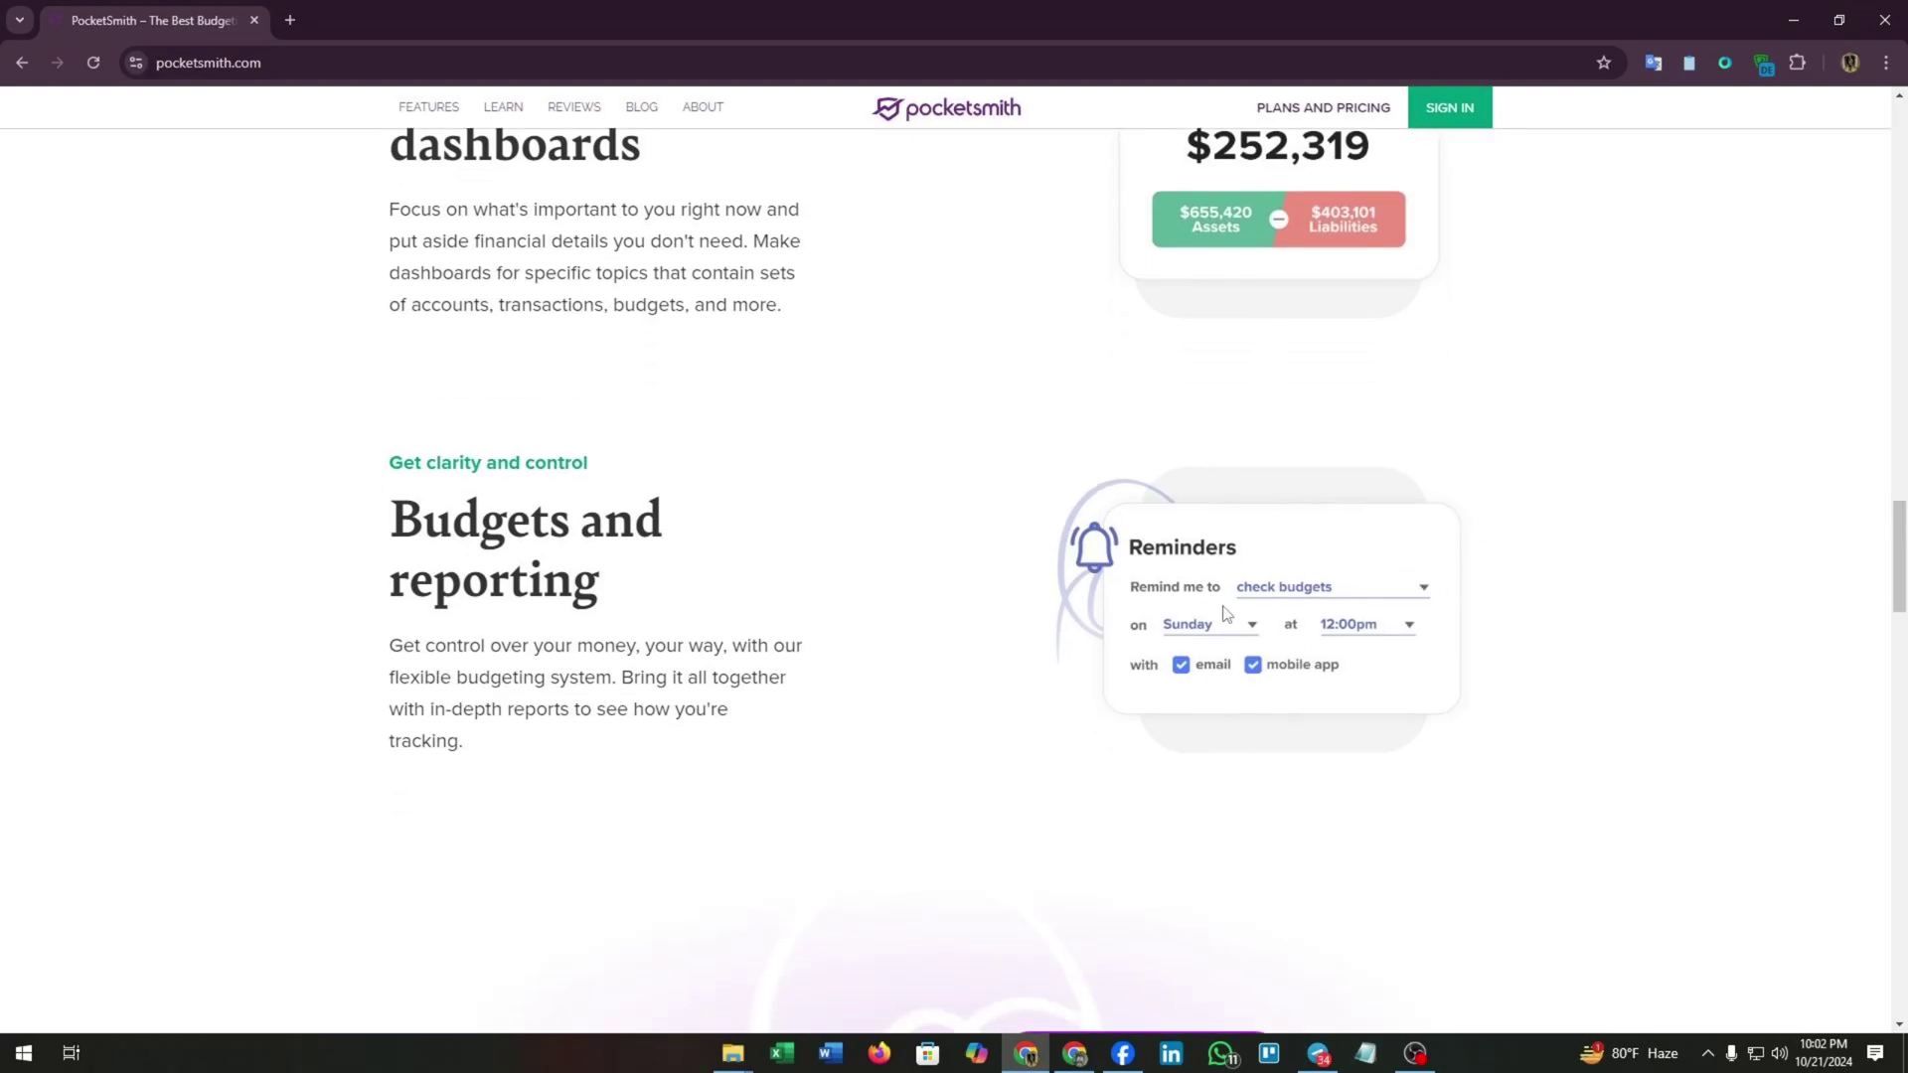
scroll(1233, 612, down, 1)
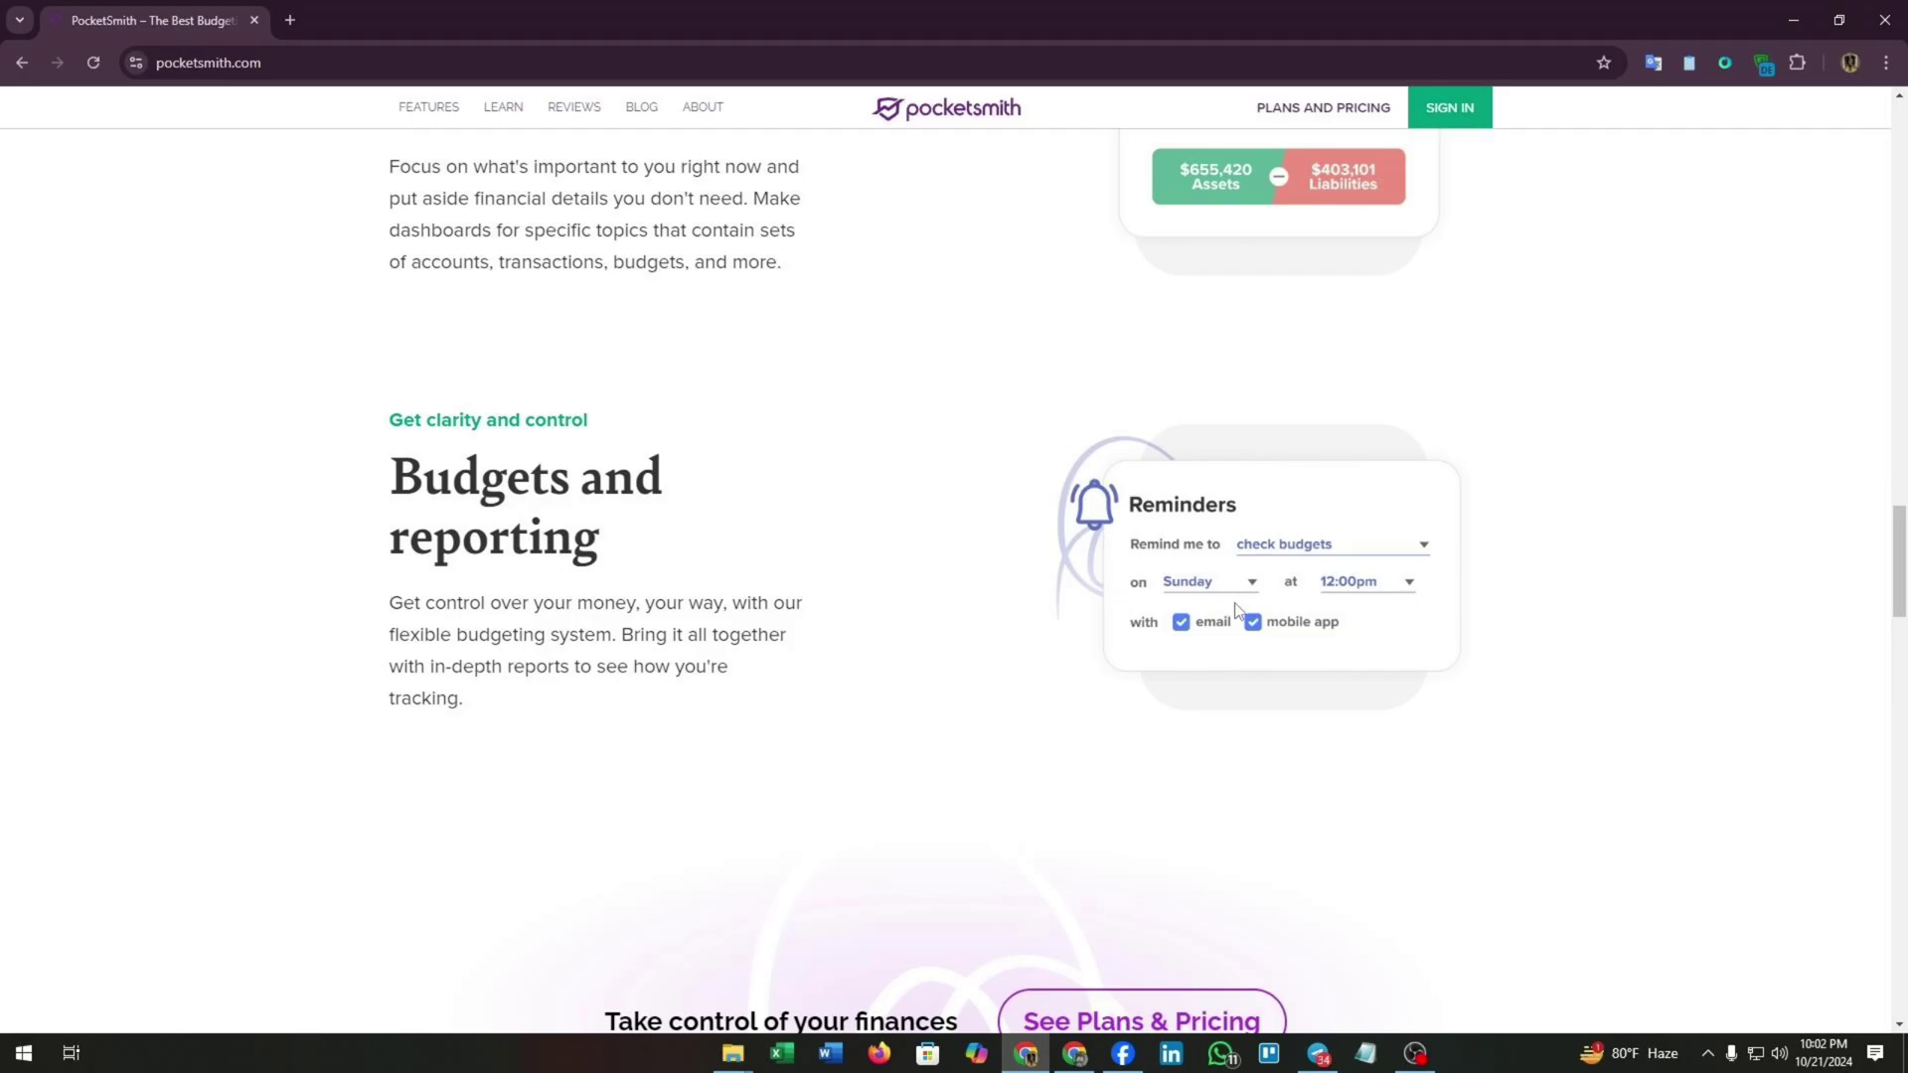
scroll(1235, 611, down, 2)
scroll(907, 626, down, 4)
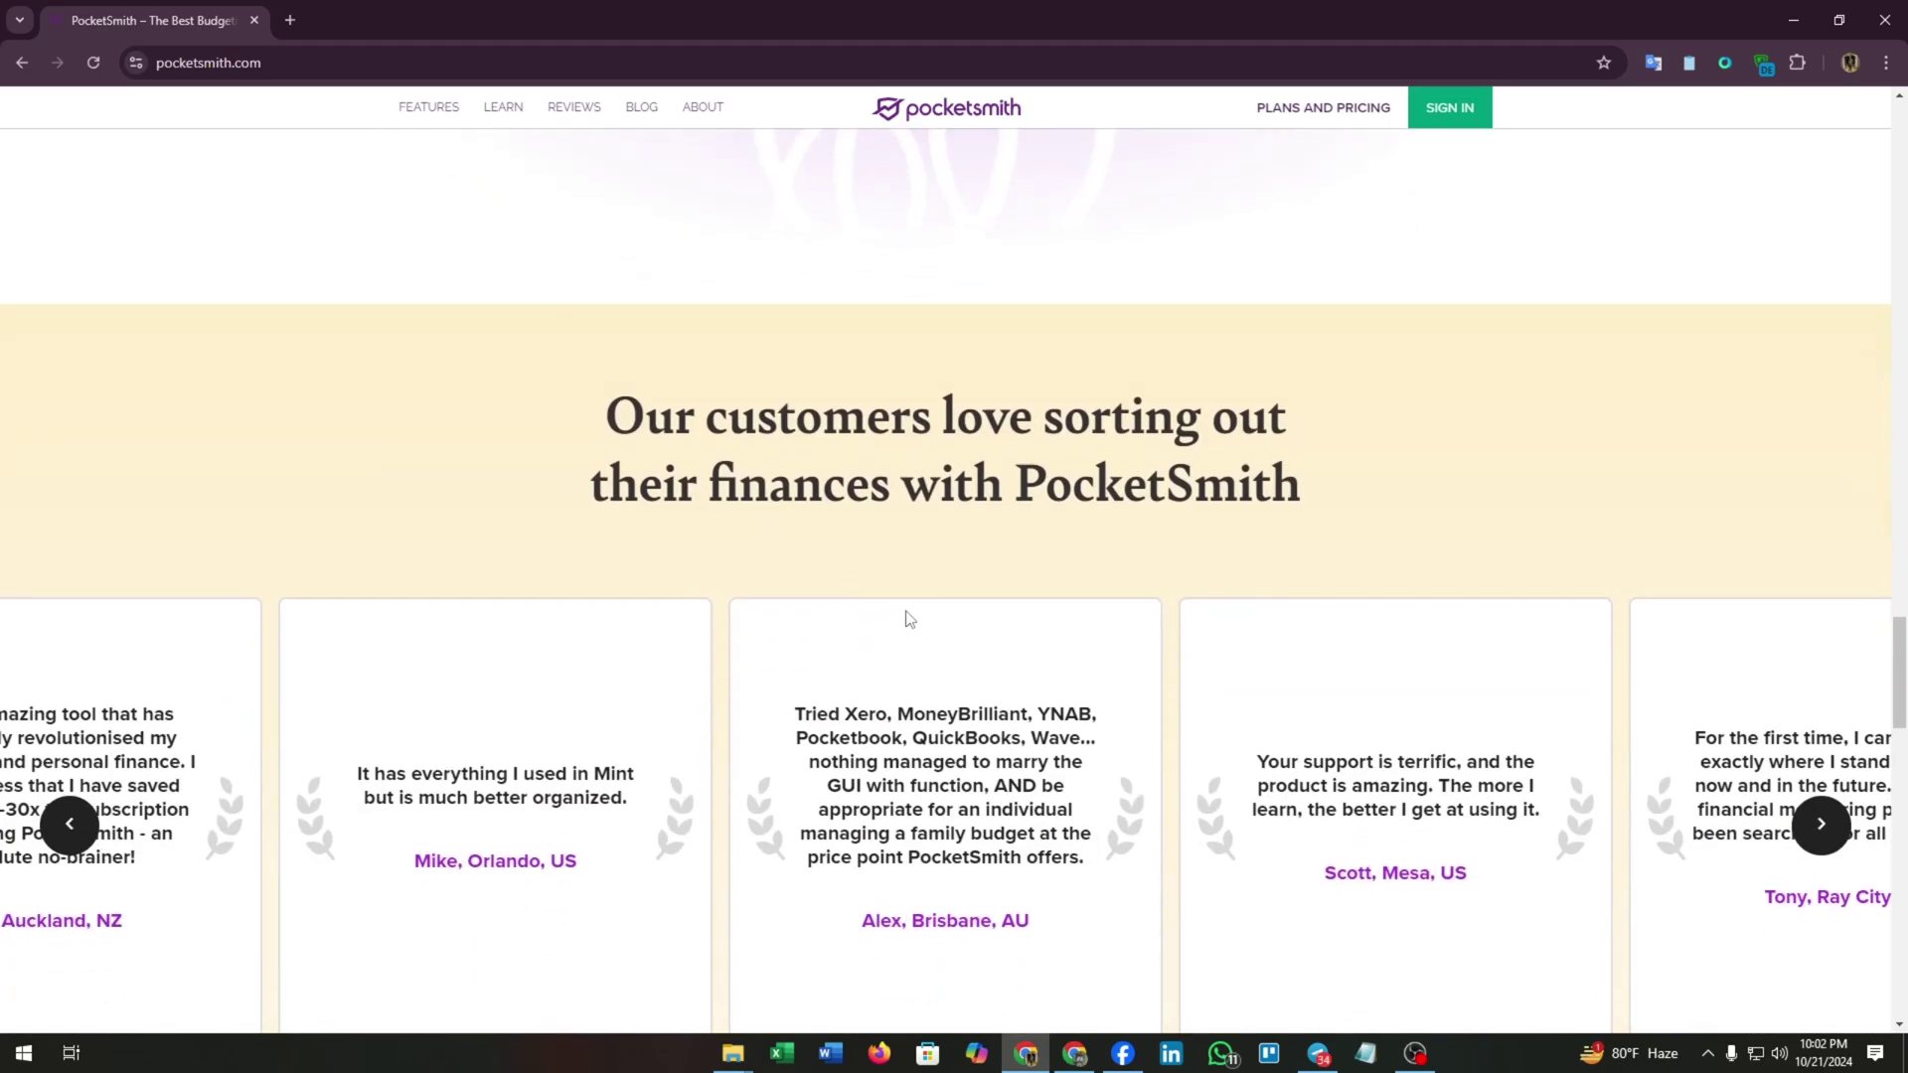
scroll(906, 619, up, 3)
Step: View plans and pricing, compare Fortune, Flourish and Foundation prices, then background-open the Free signup
middle_click(1073, 579)
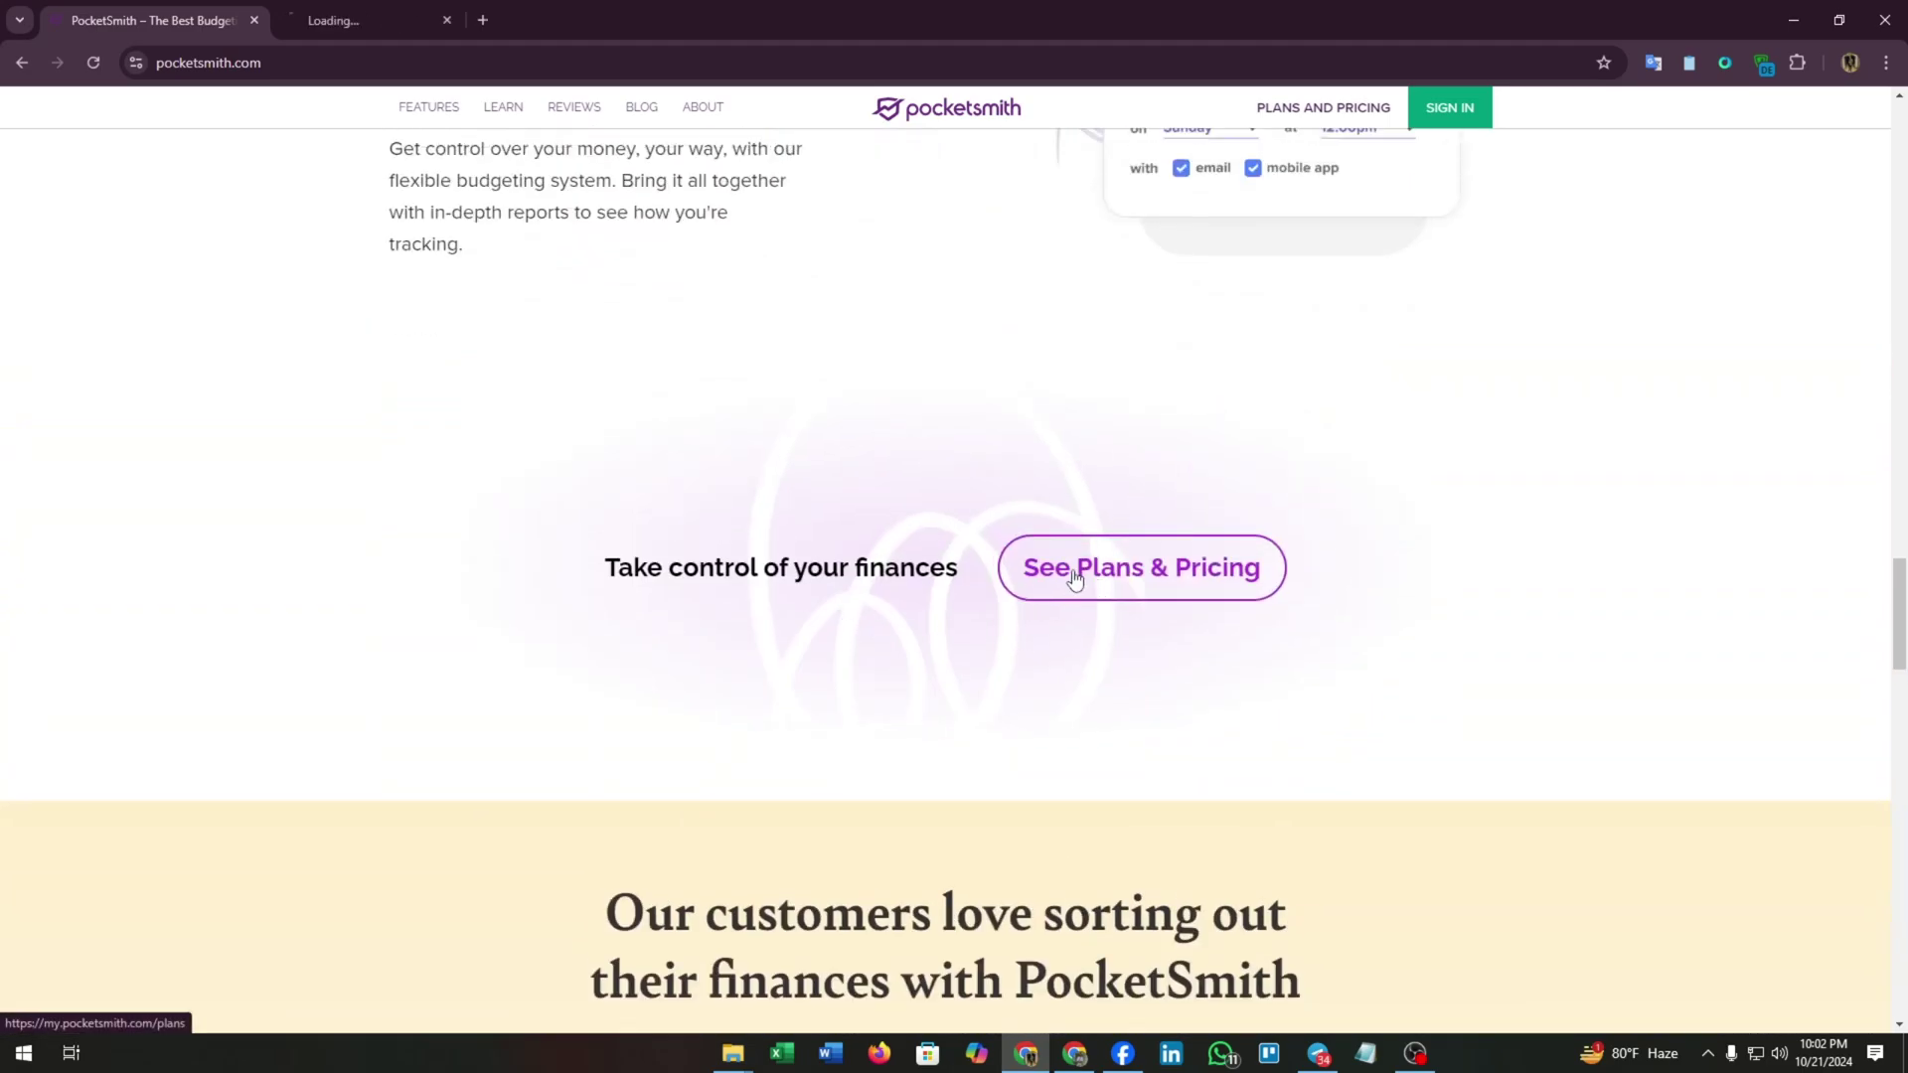
click(404, 20)
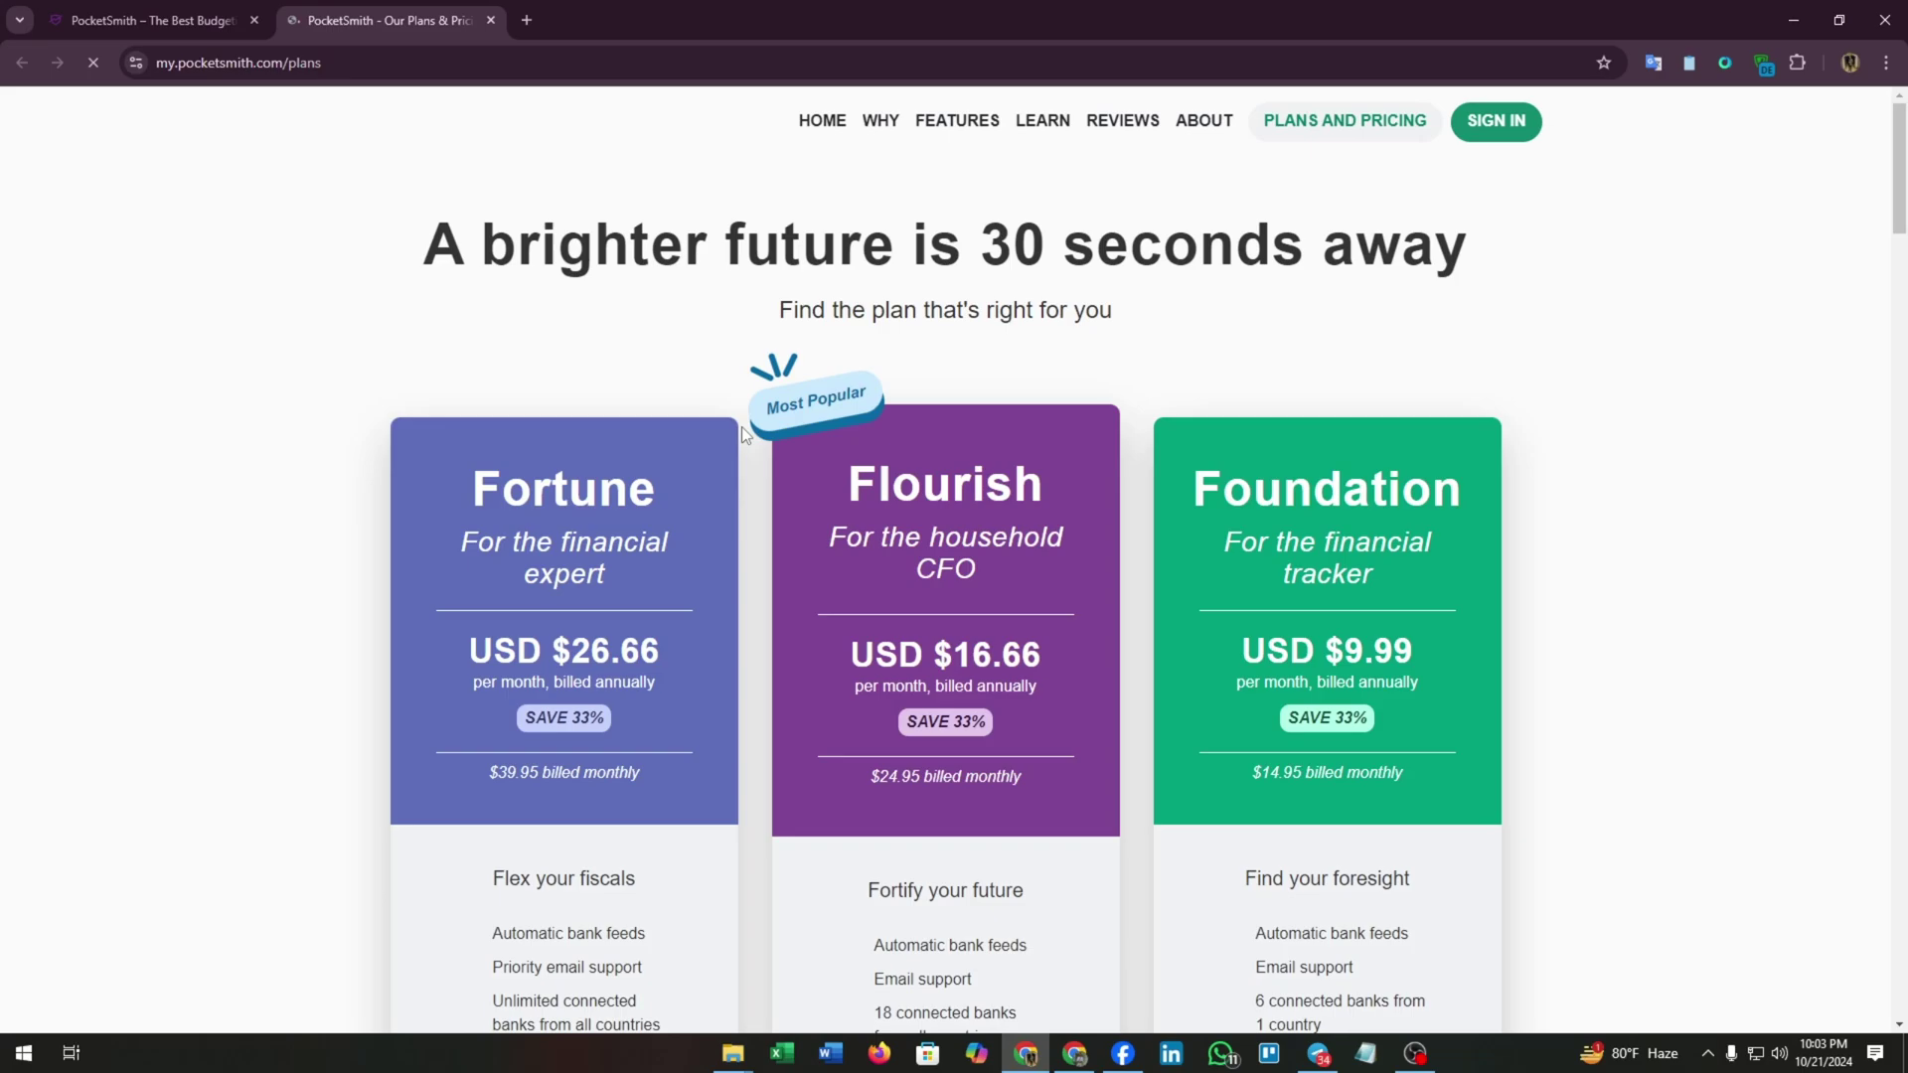
scroll(701, 388, down, 1)
scroll(462, 387, down, 1)
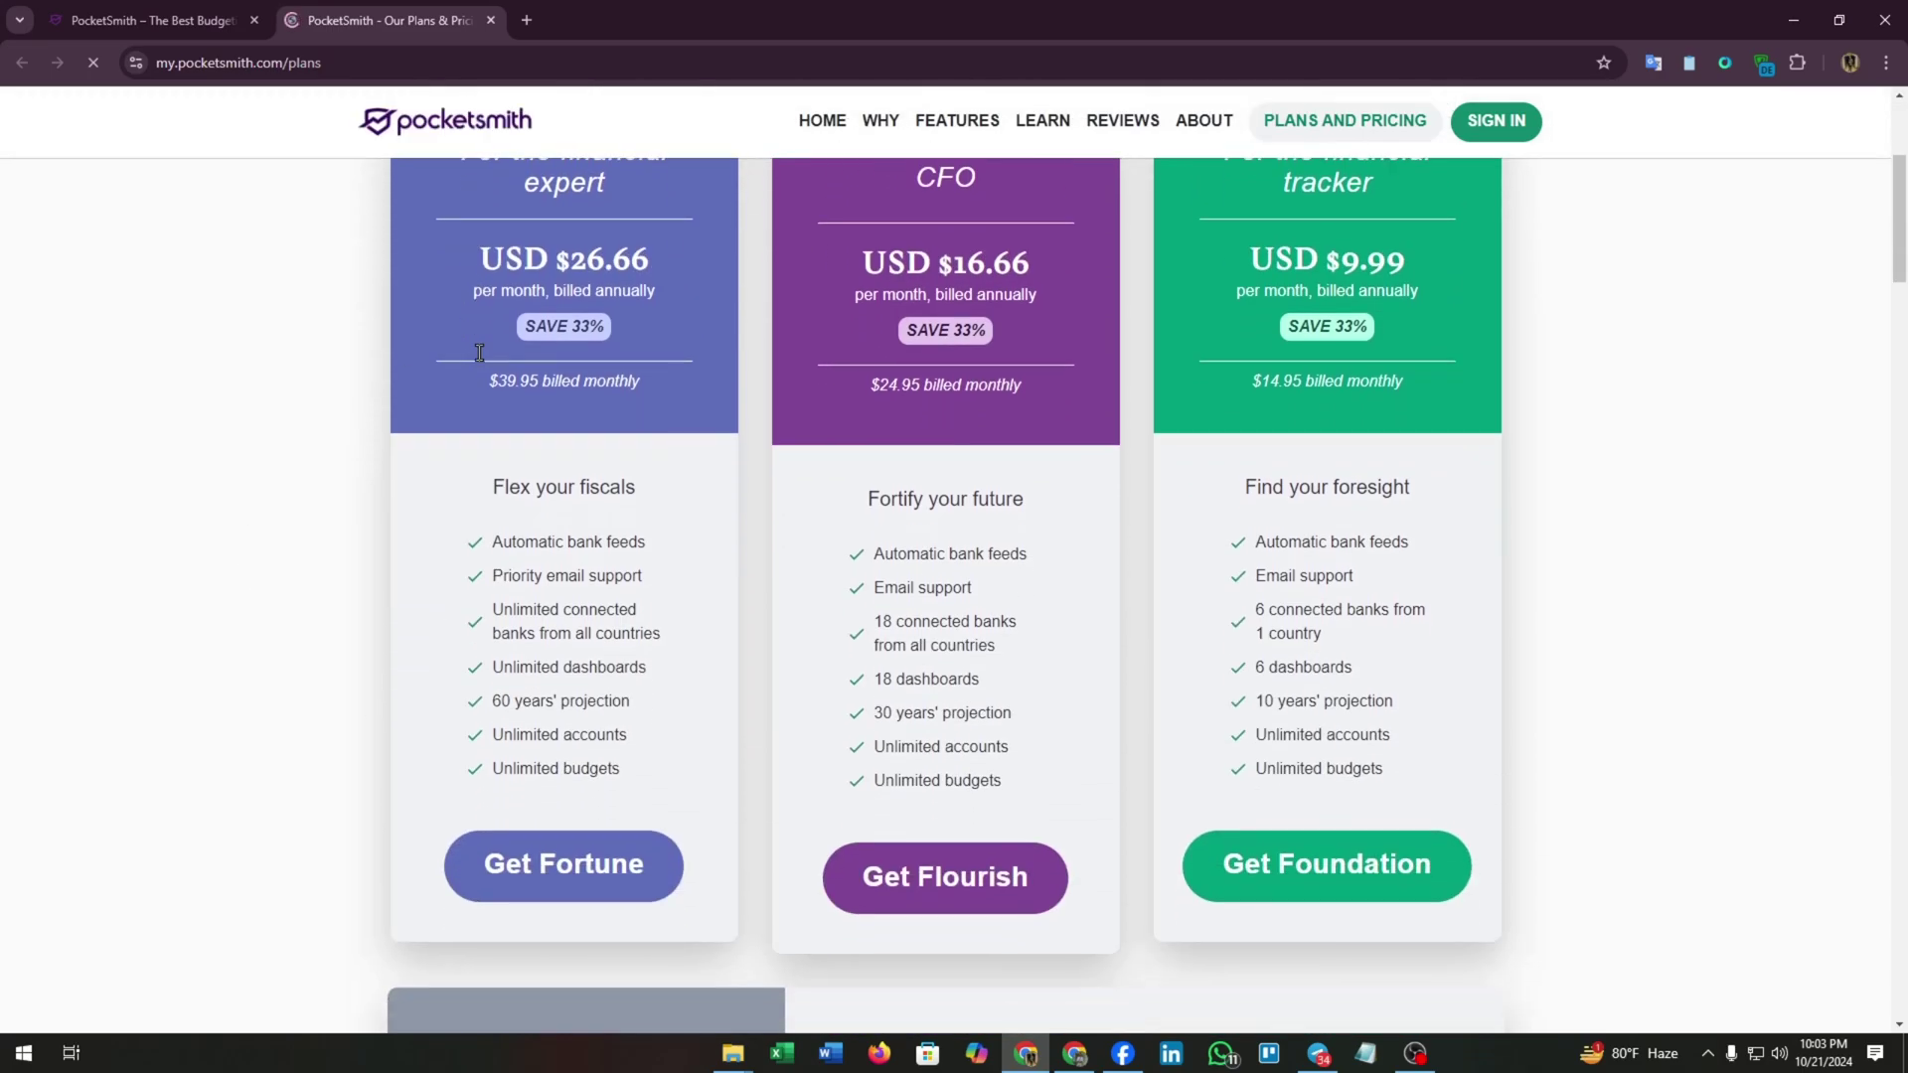
drag(481, 239, 677, 220)
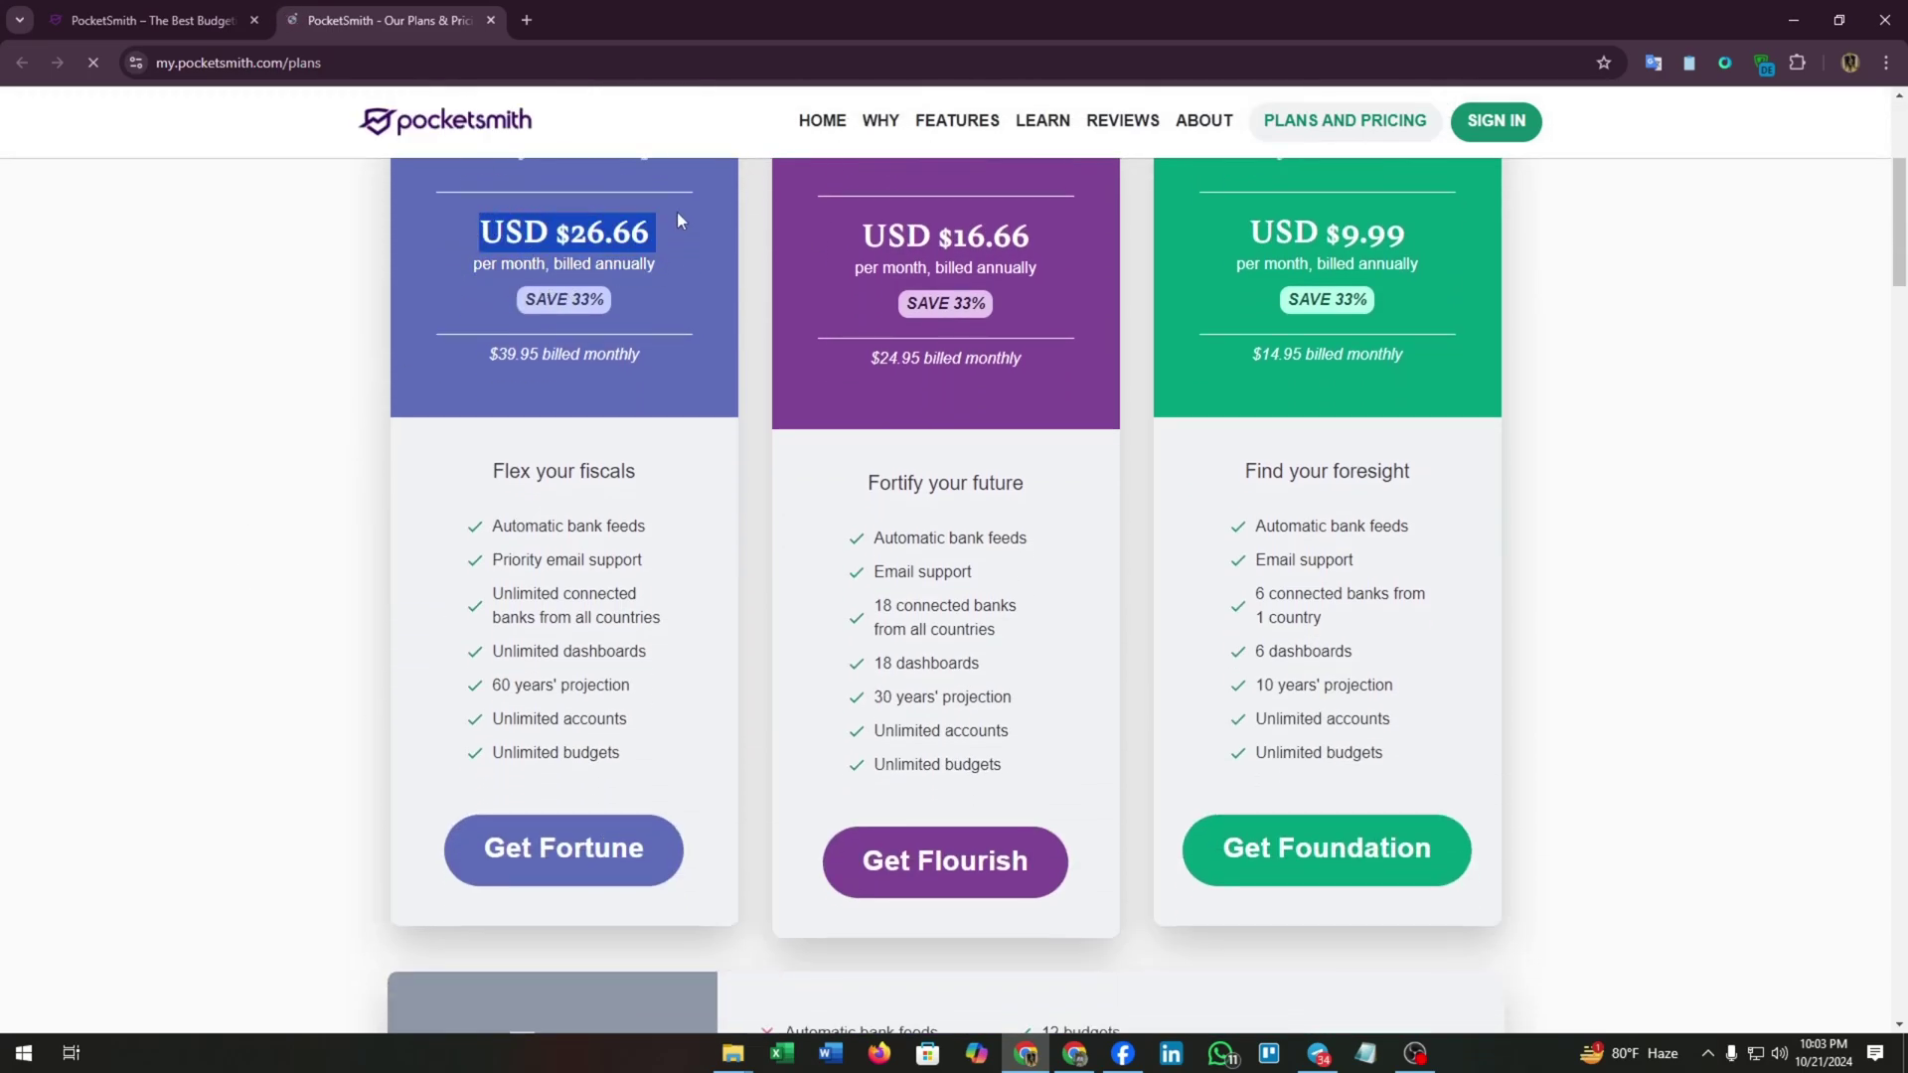
scroll(637, 265, up, 1)
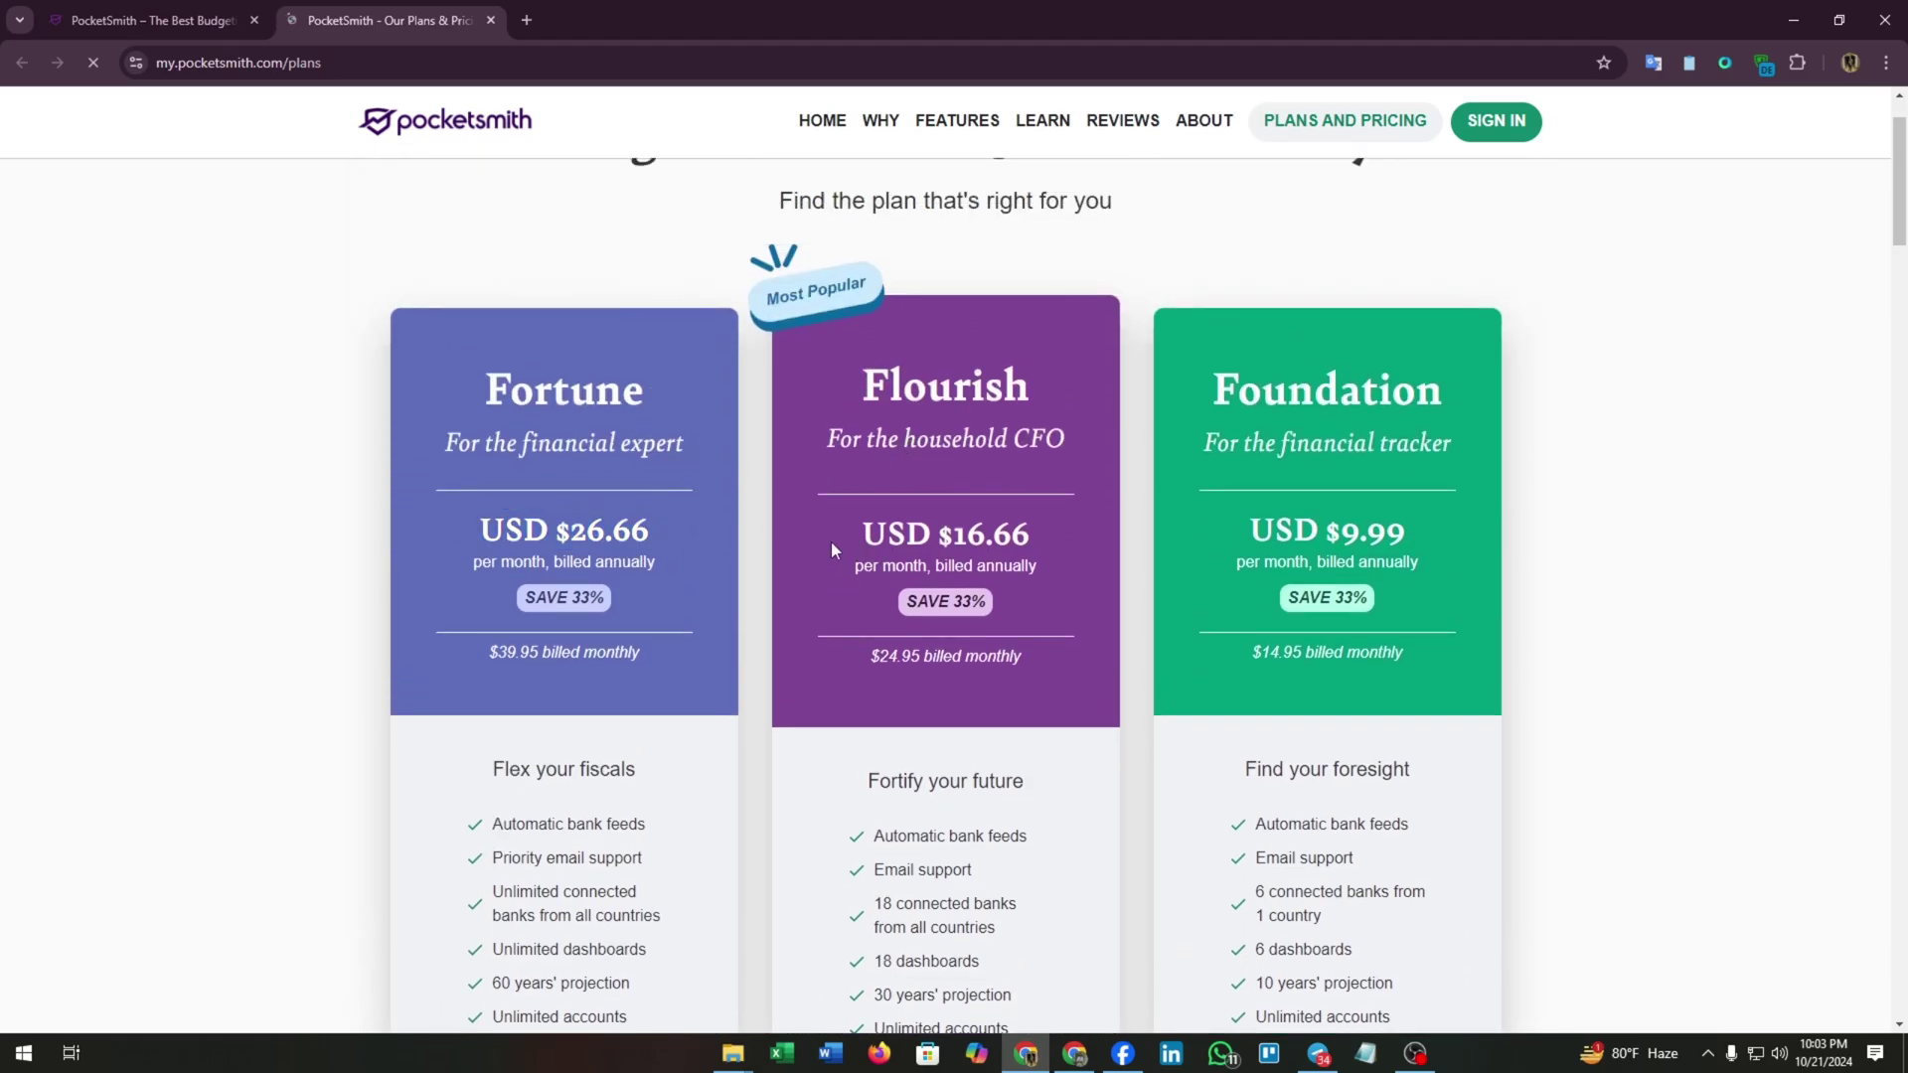
drag(831, 541, 1084, 530)
click(1260, 533)
drag(1454, 531, 1237, 567)
click(1534, 533)
scroll(934, 410, down, 3)
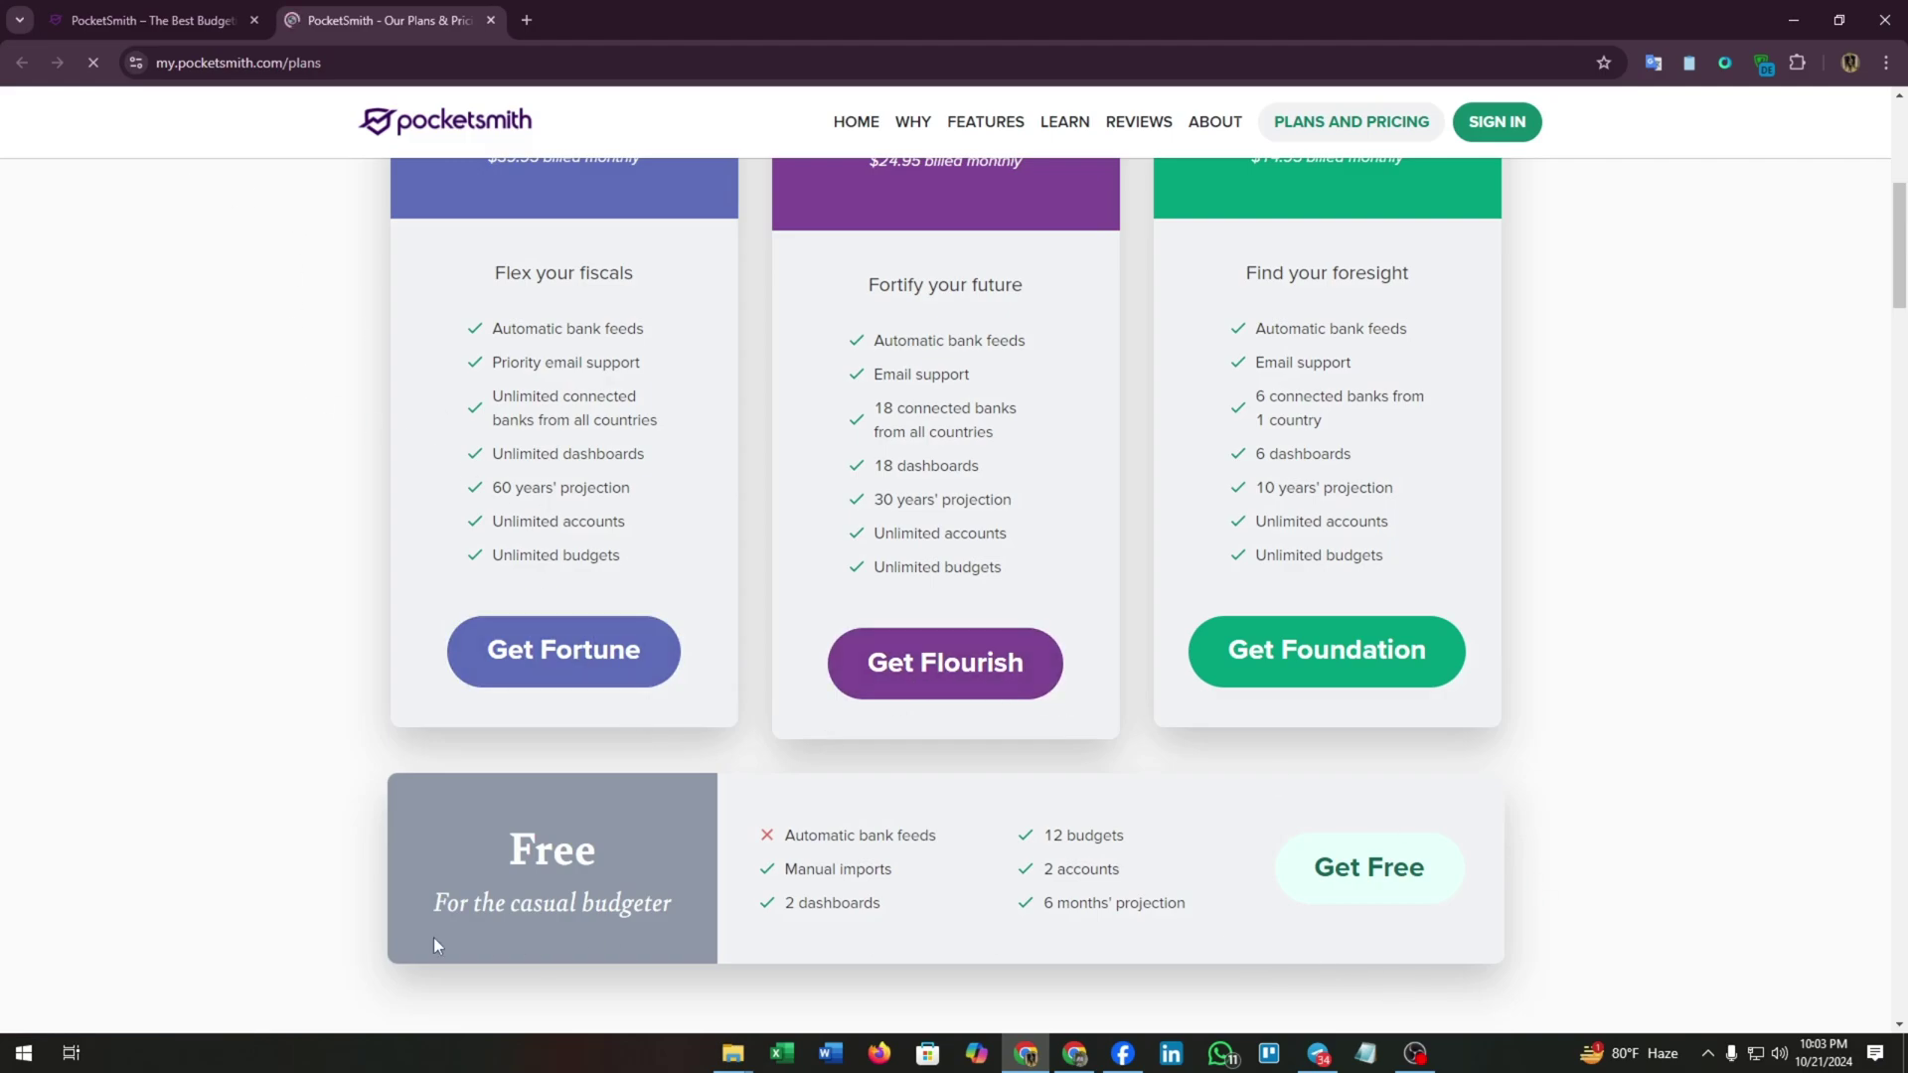
middle_click(1356, 885)
Step: On the Free plan signup page, fill the username and email from saved details
click(646, 11)
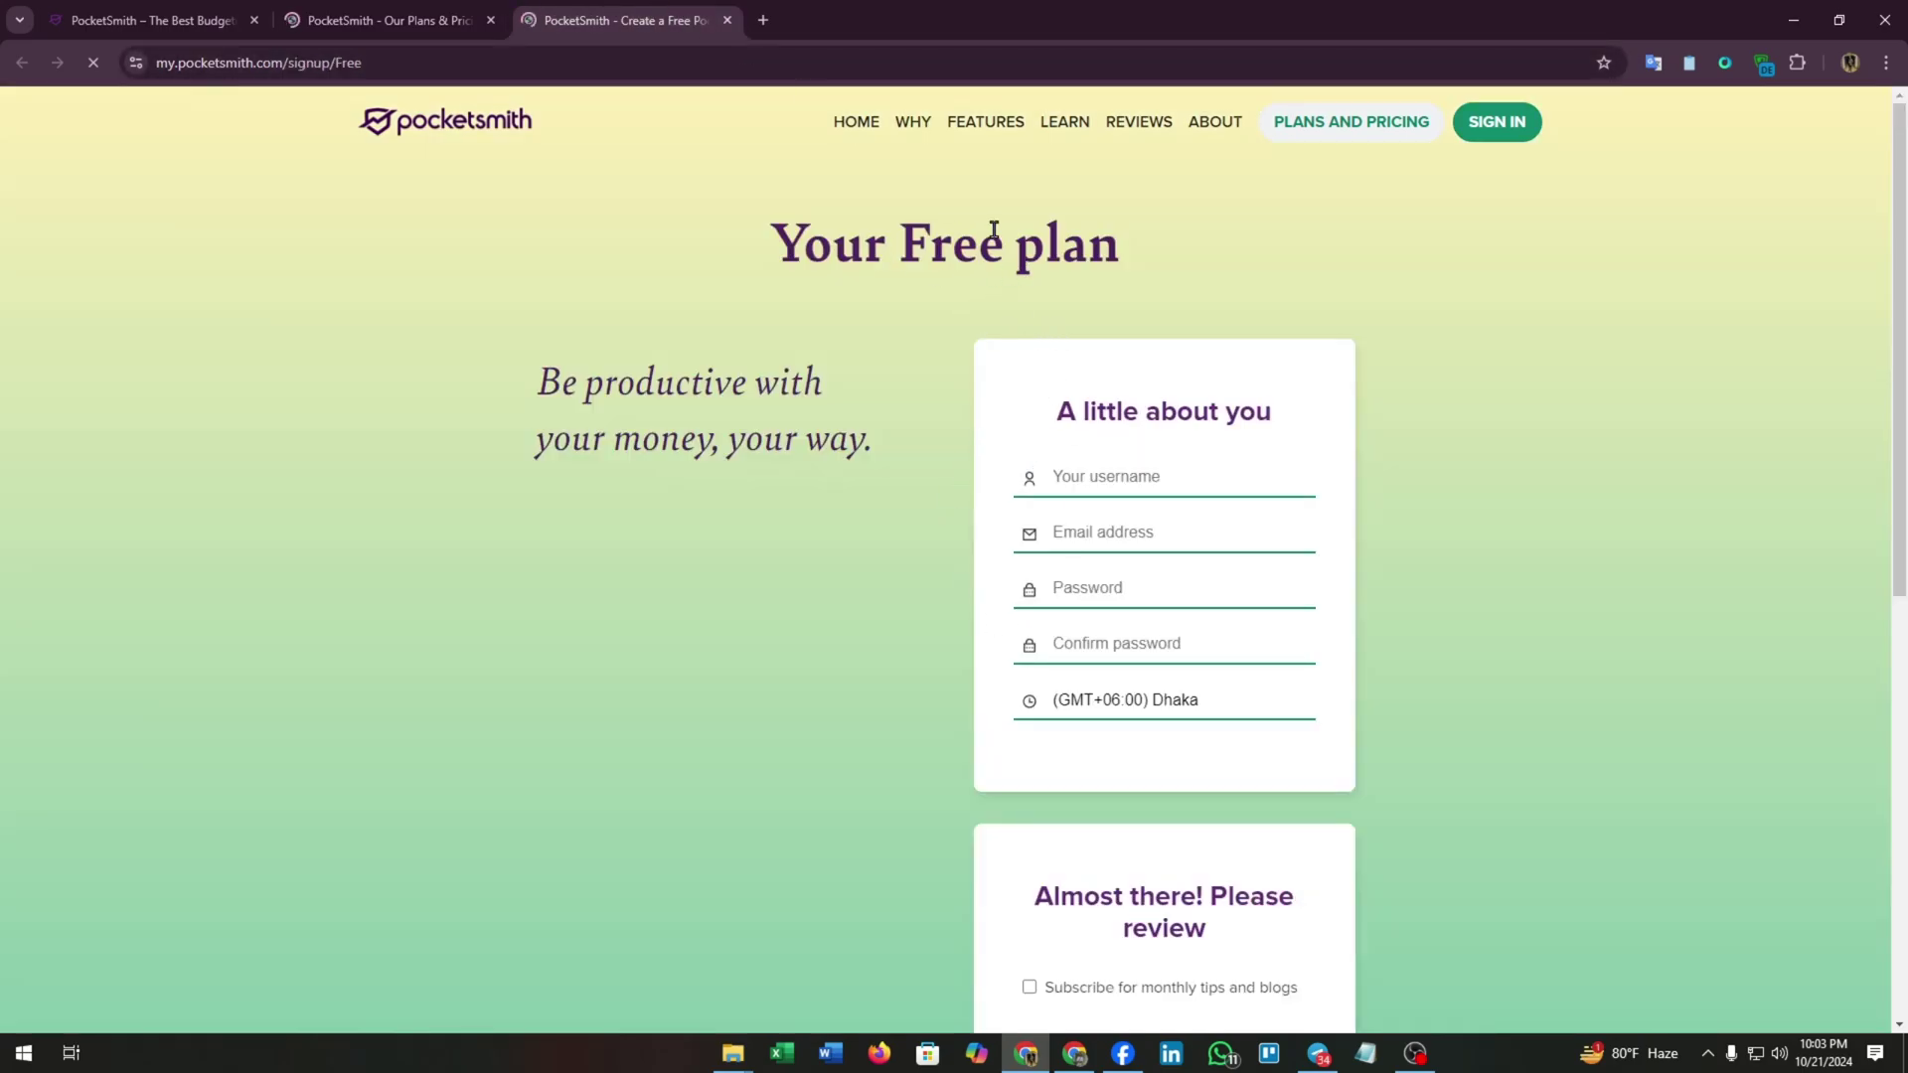
click(1073, 476)
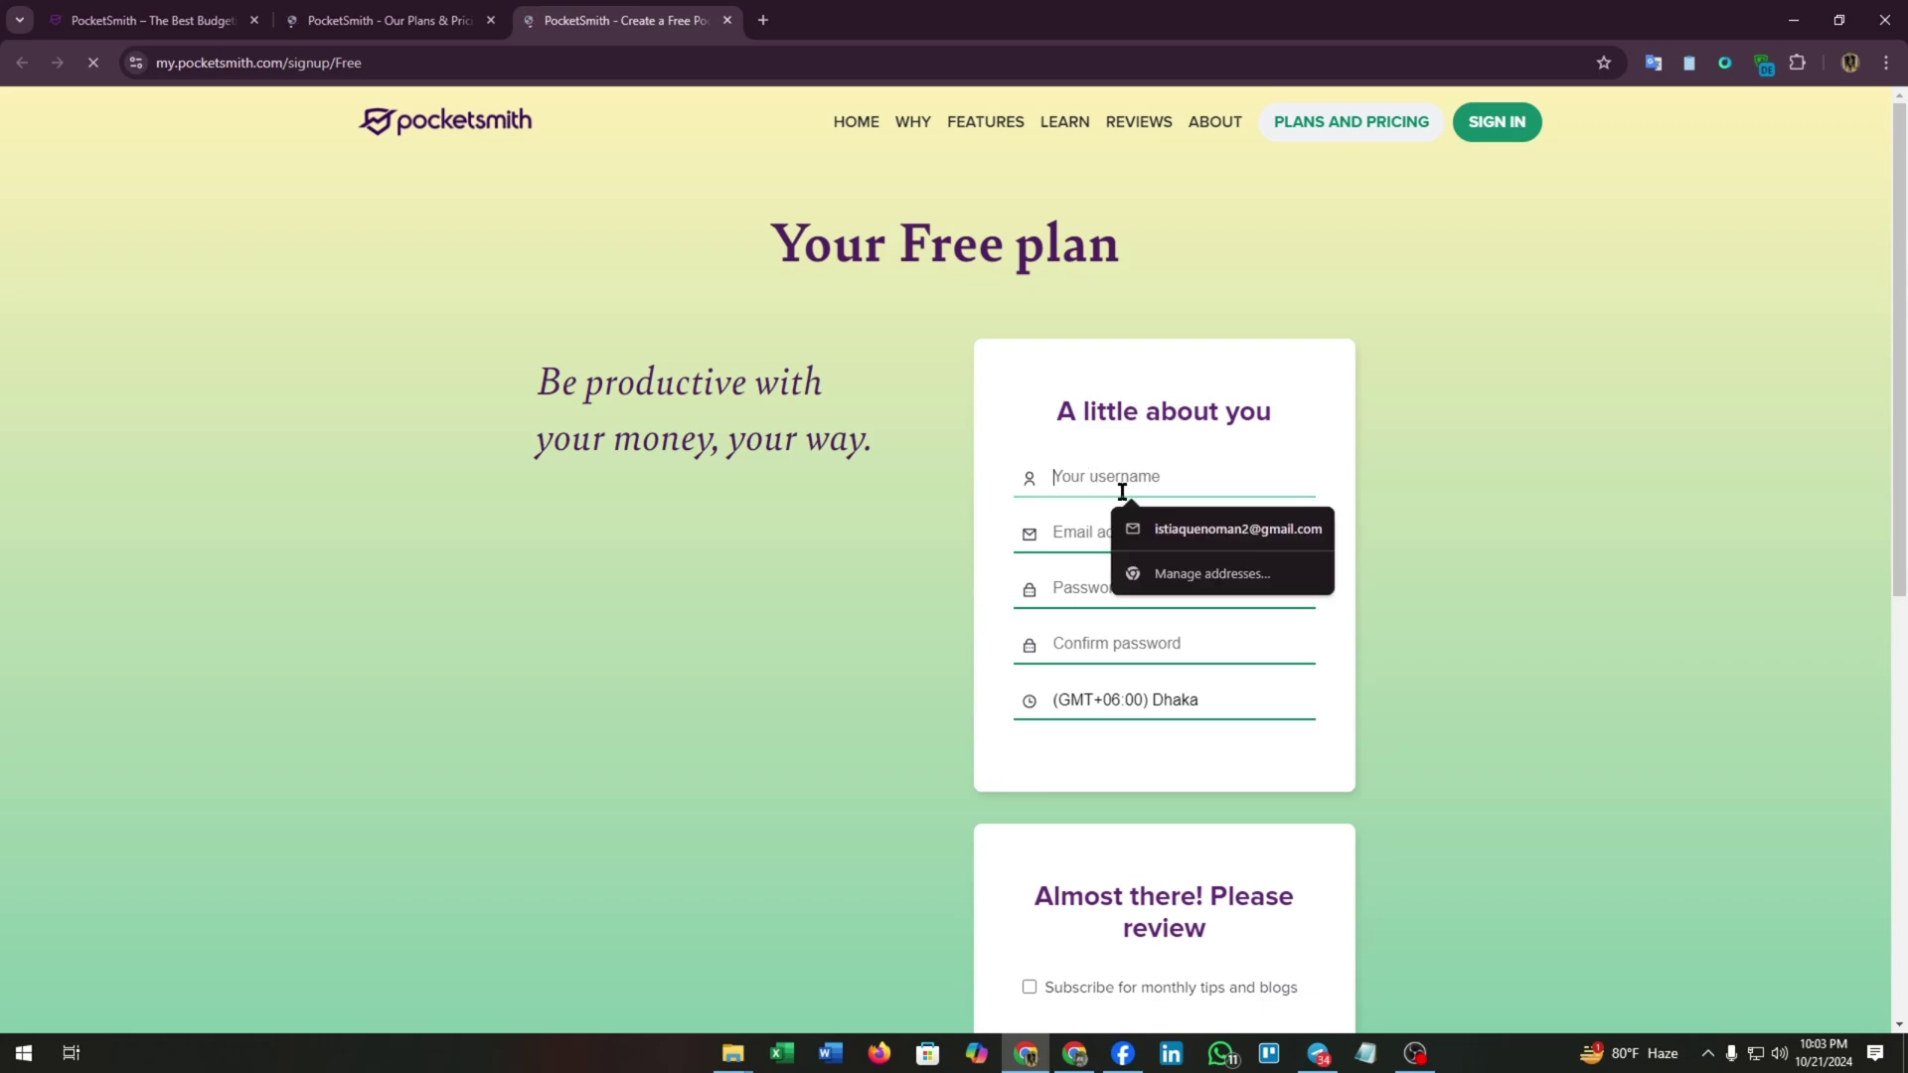
click(1217, 534)
click(1113, 585)
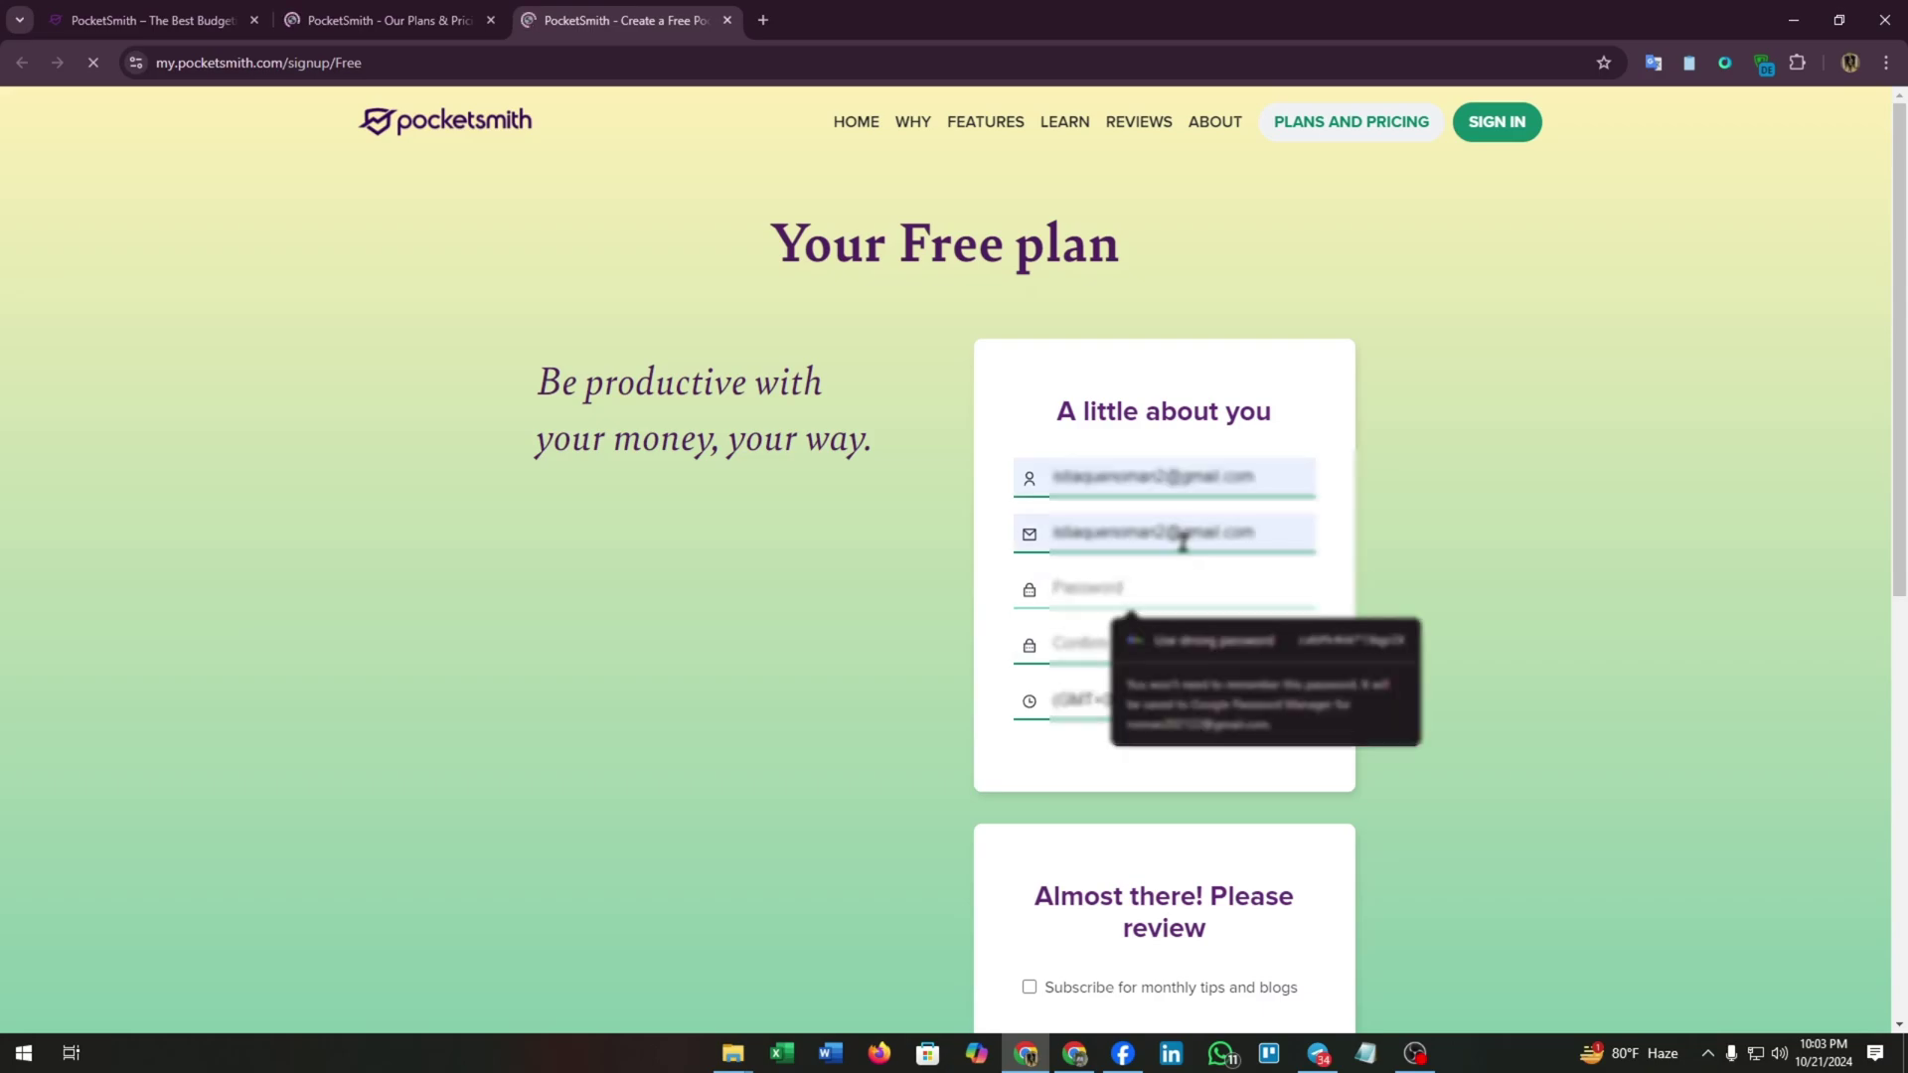
Step: Fill the password and confirmation fields with Chrome's suggested strong password
click(1084, 589)
text(a)
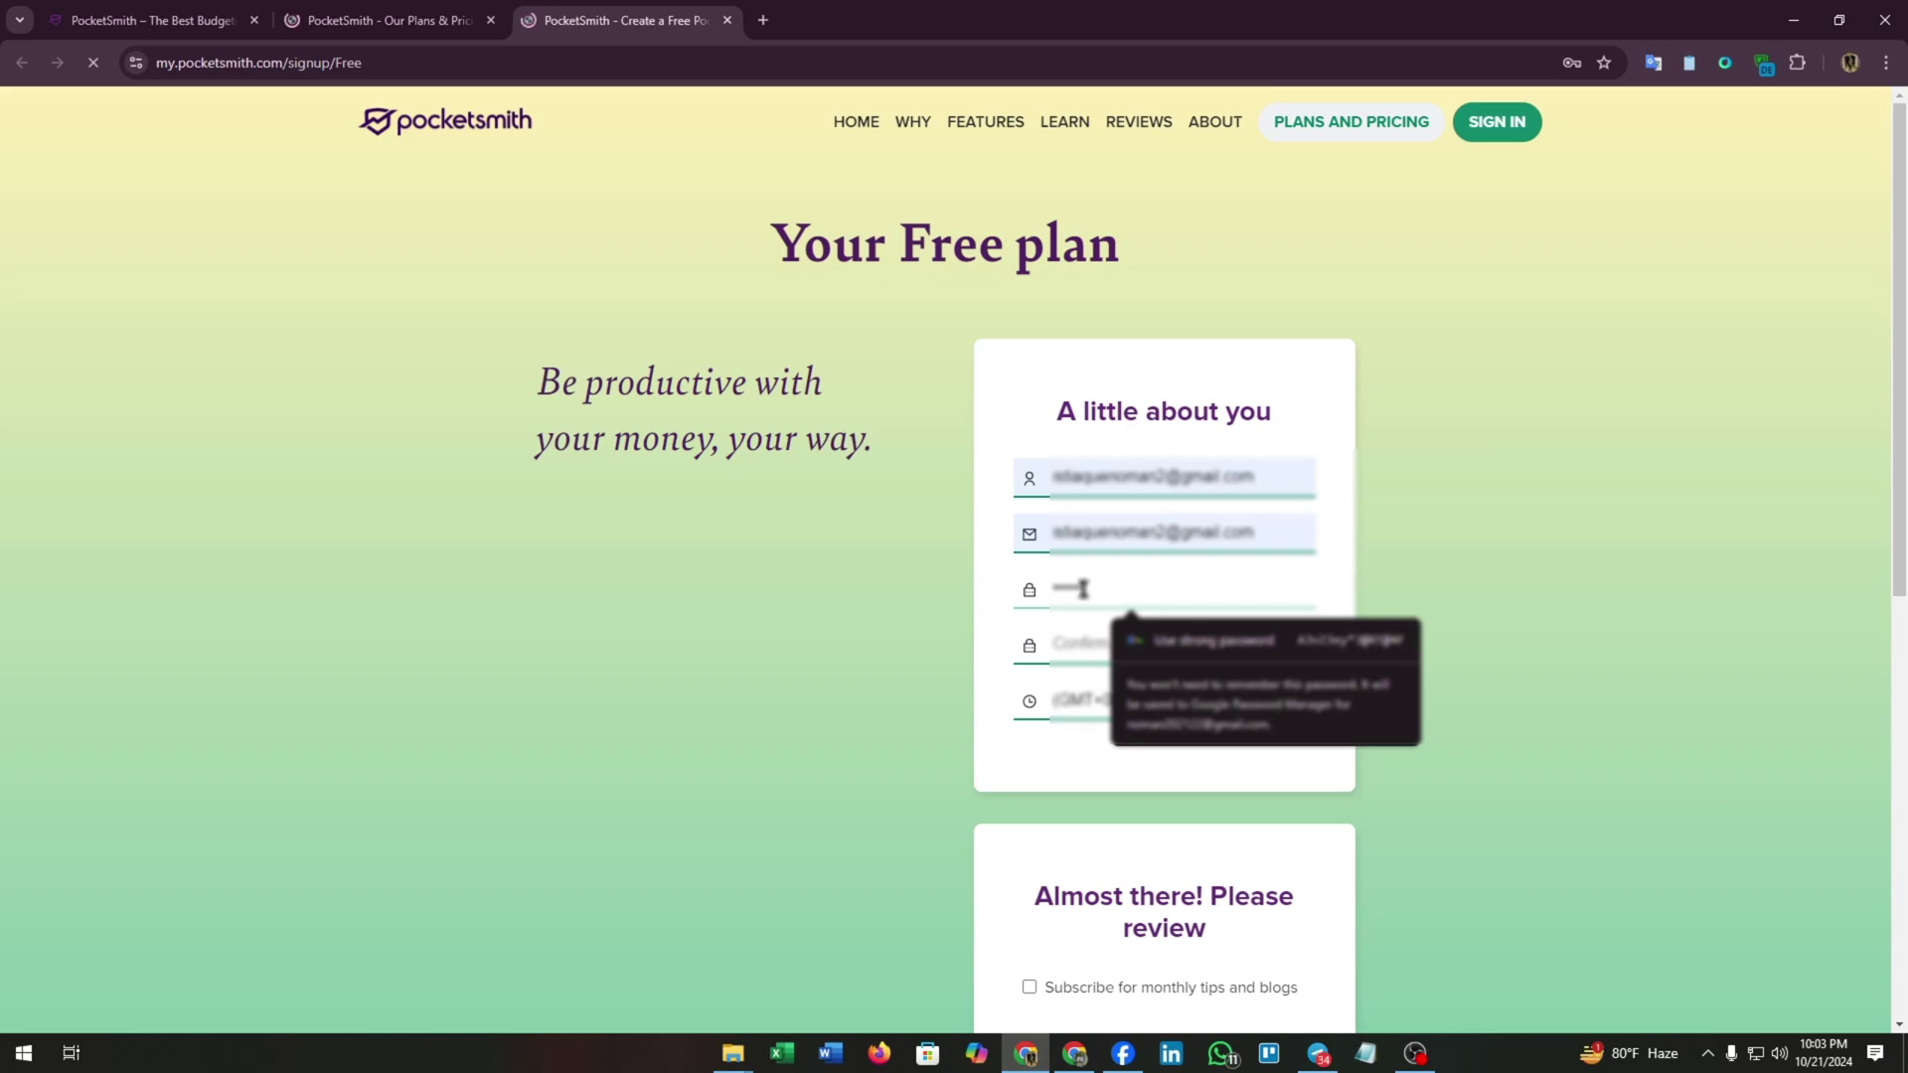
text(ab)
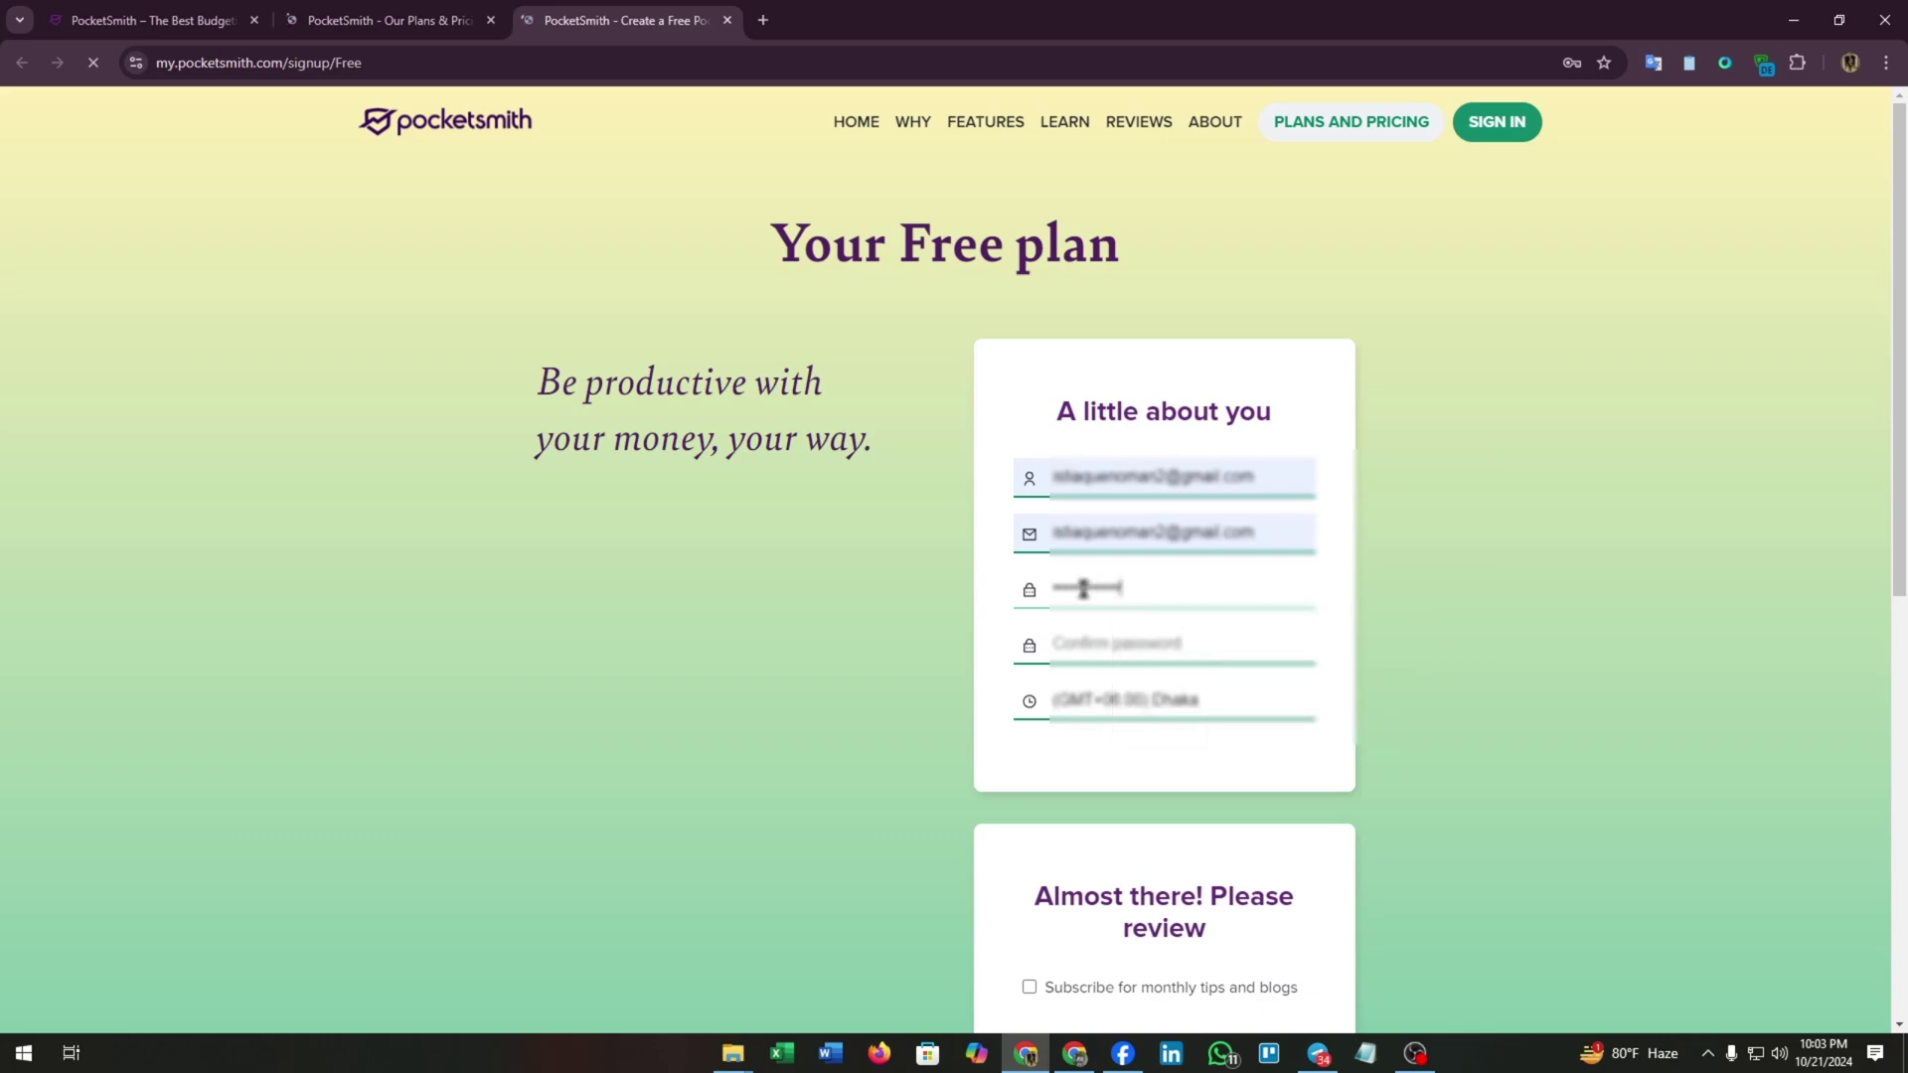
text(abab)
key(Tab)
key(ctrl+v)
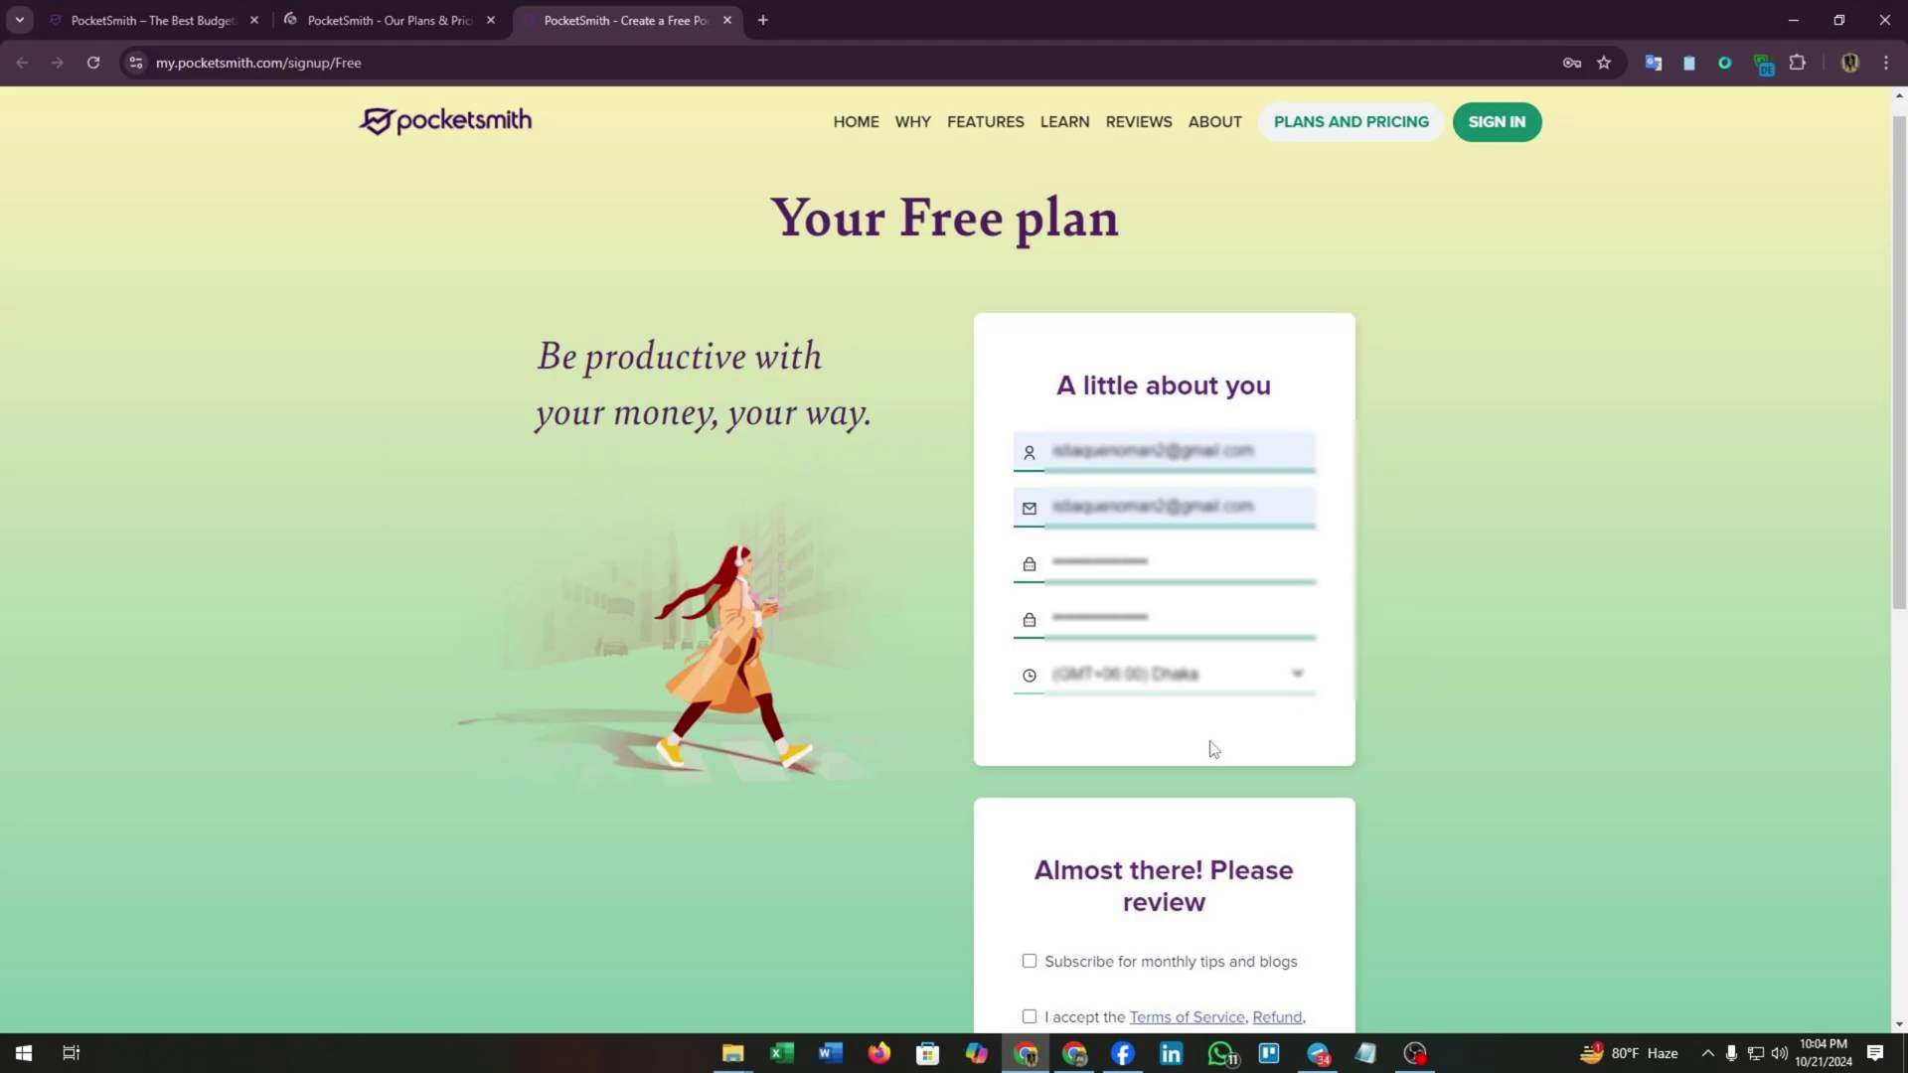
scroll(1212, 750, down, 2)
scroll(1078, 418, down, 2)
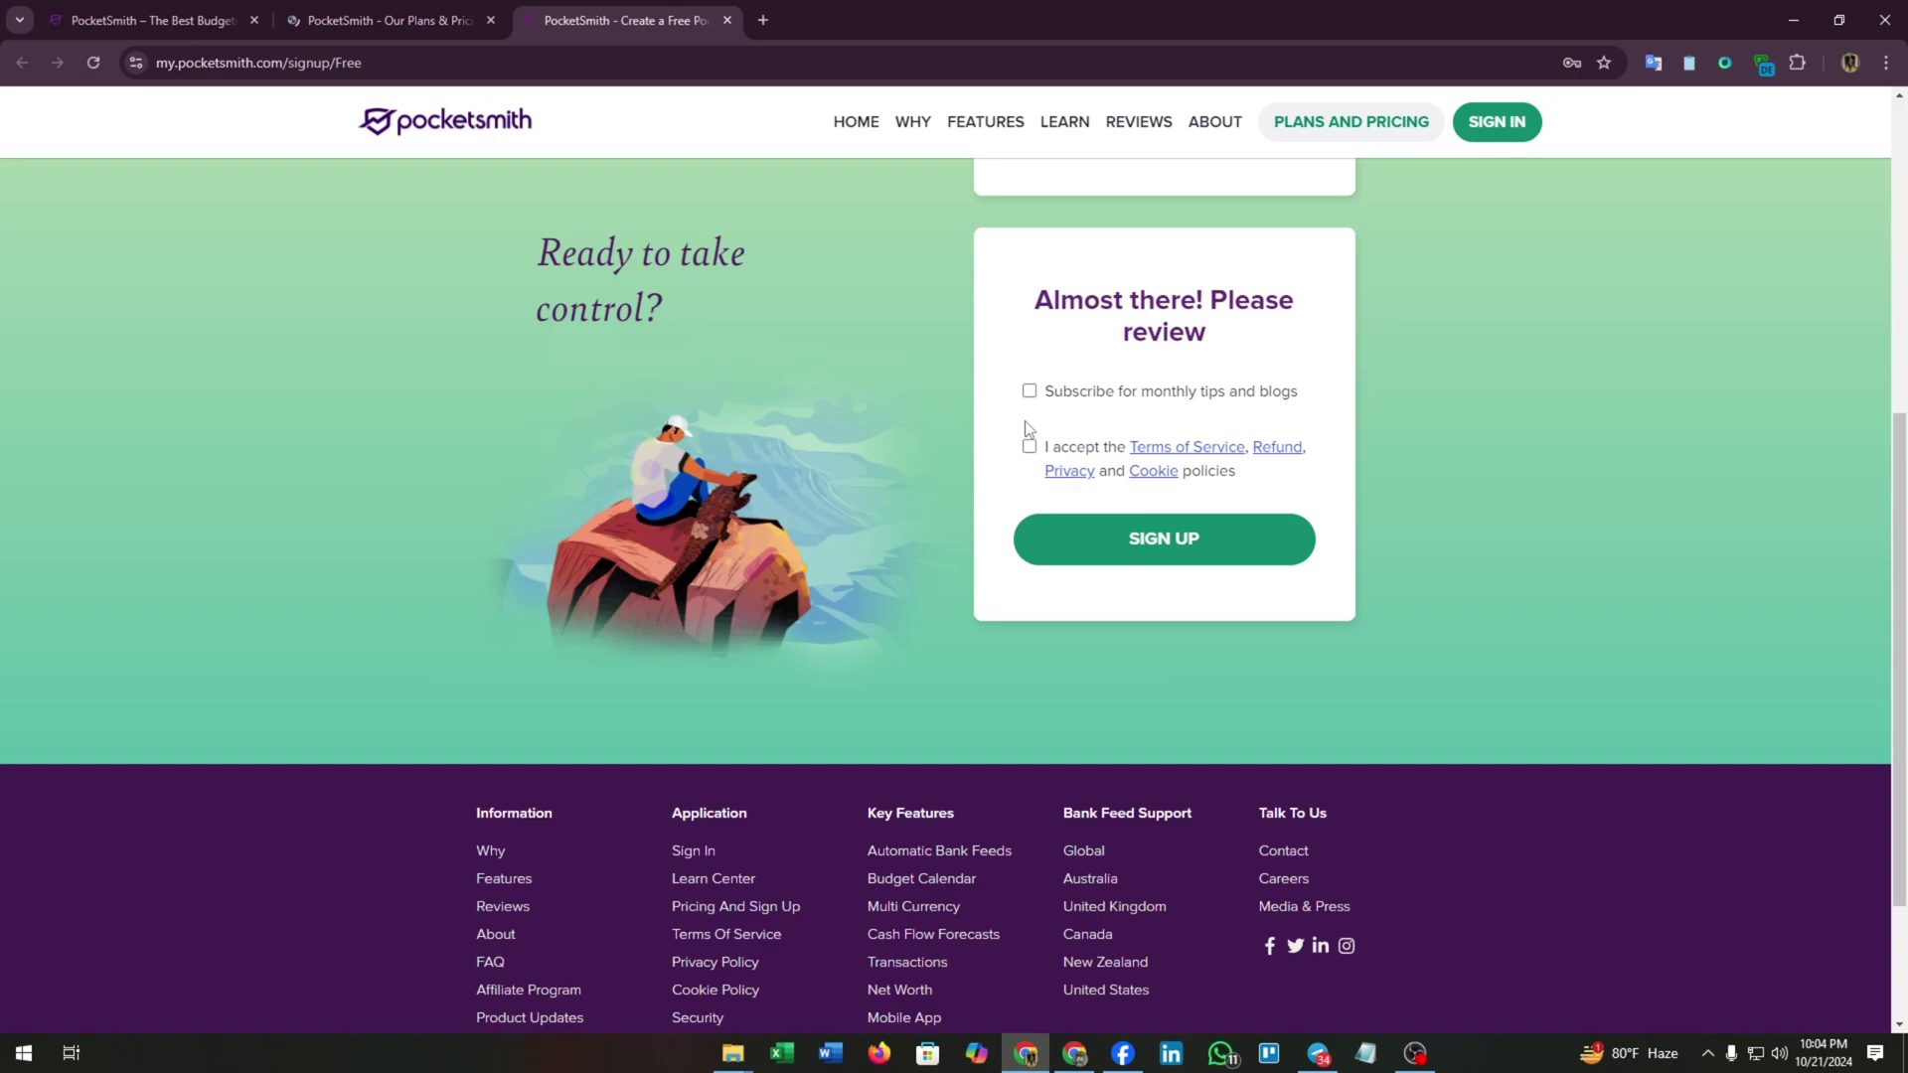
Step: Tick 'Subscribe for monthly tips' and 'I accept the Terms', then sign up
click(1028, 391)
click(1029, 446)
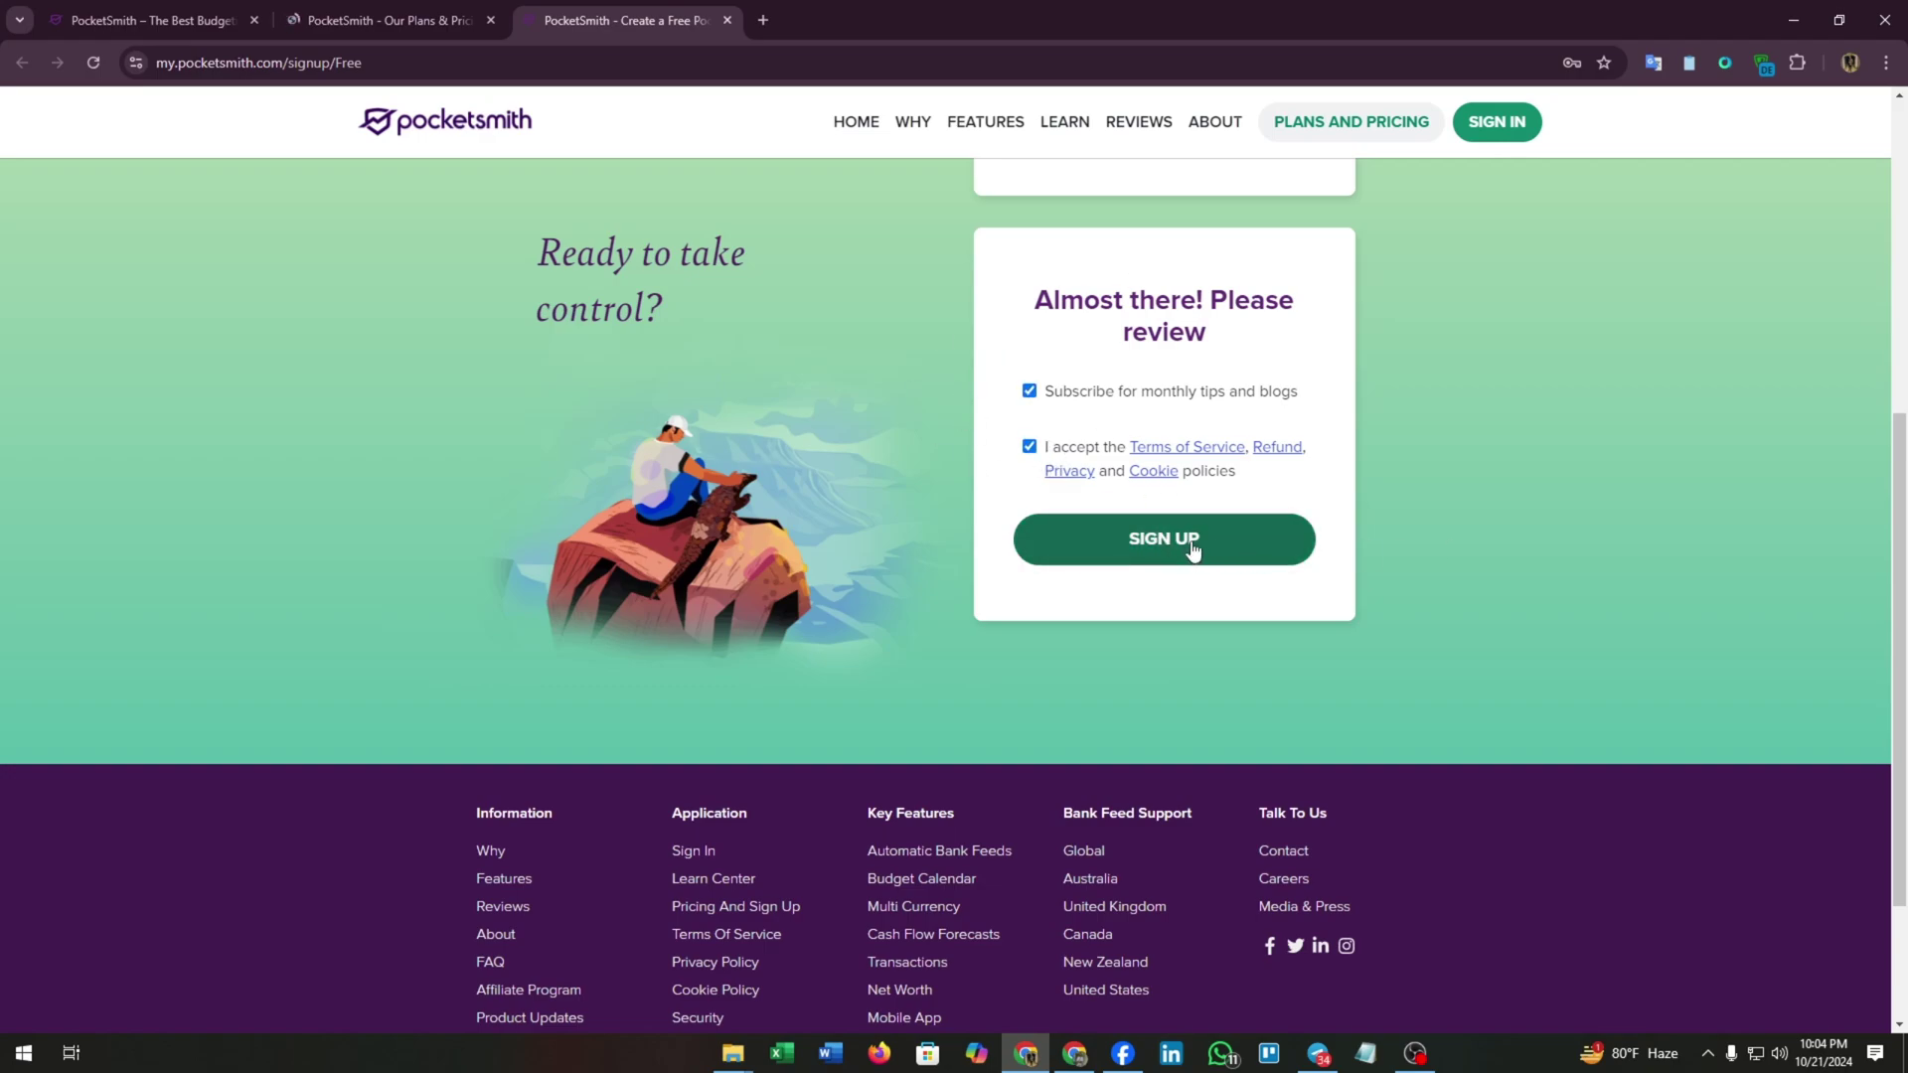
click(1131, 547)
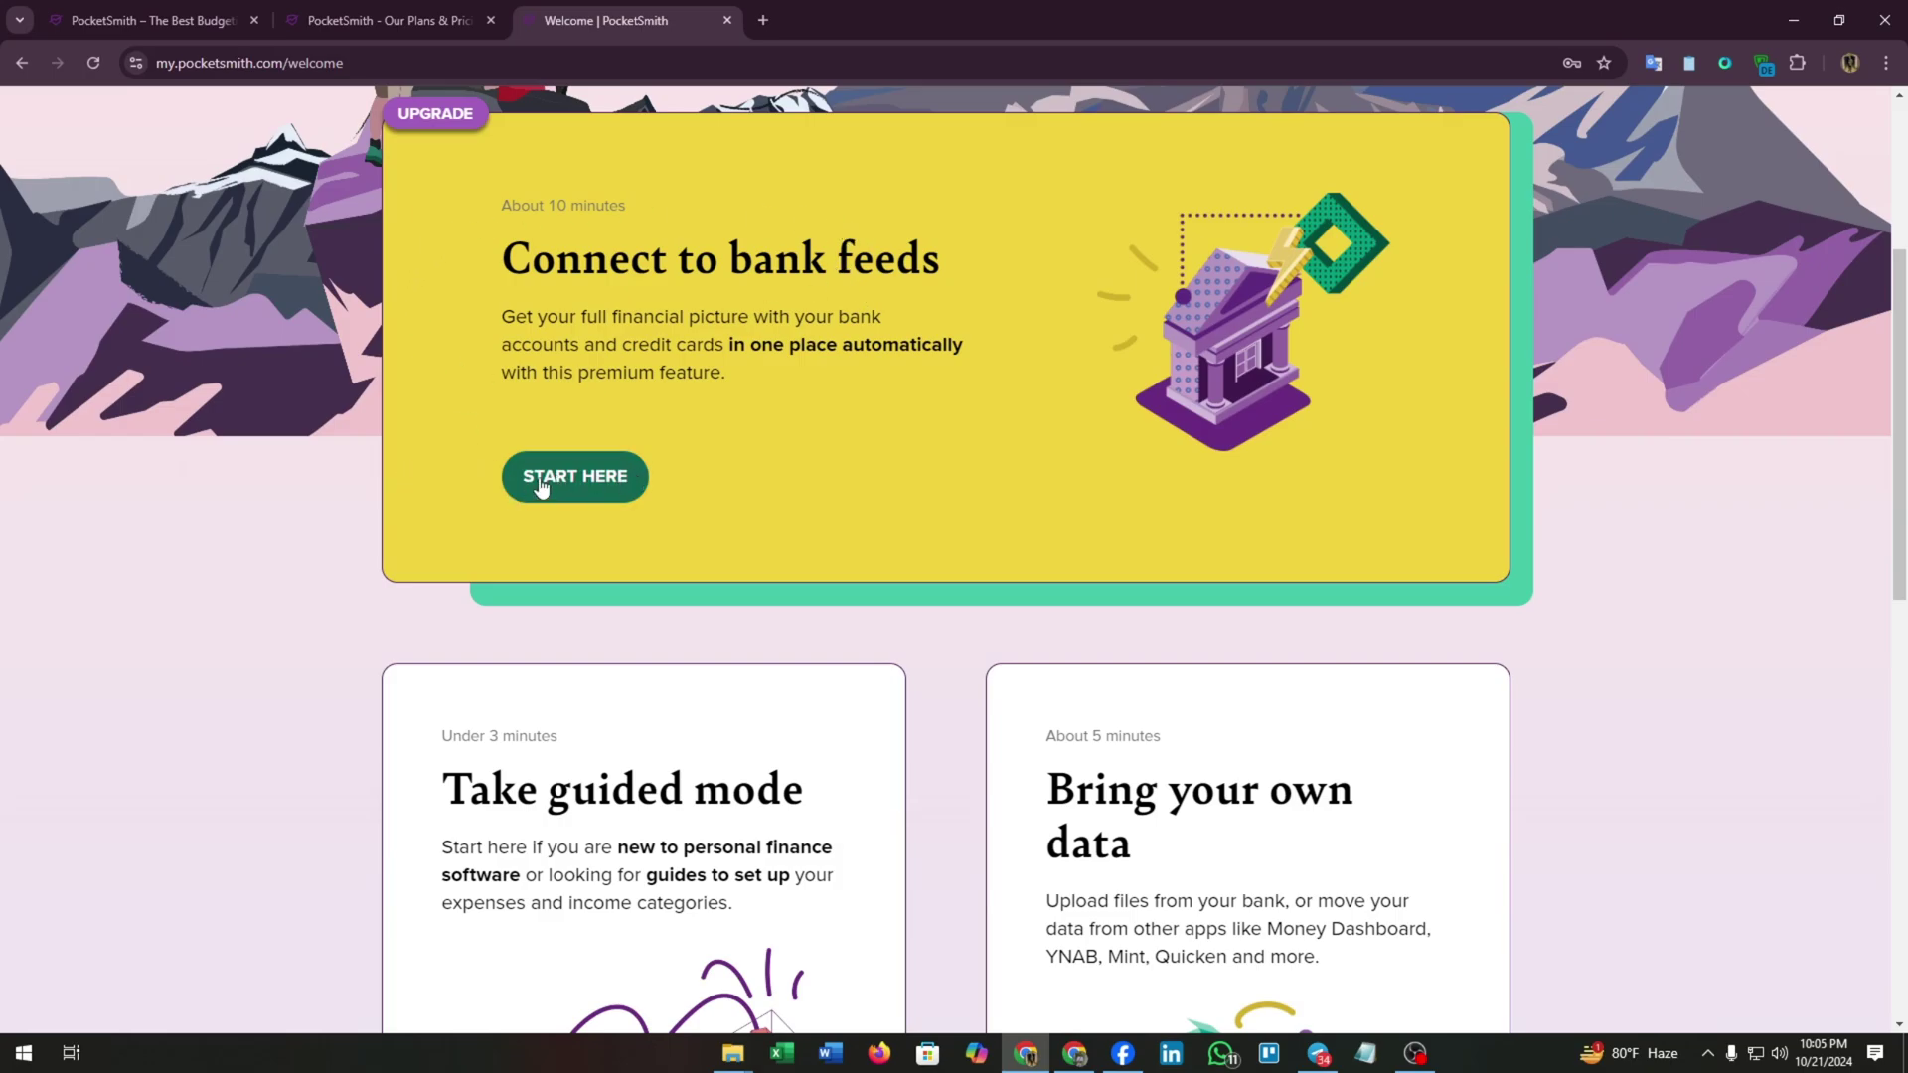
scroll(558, 494, down, 3)
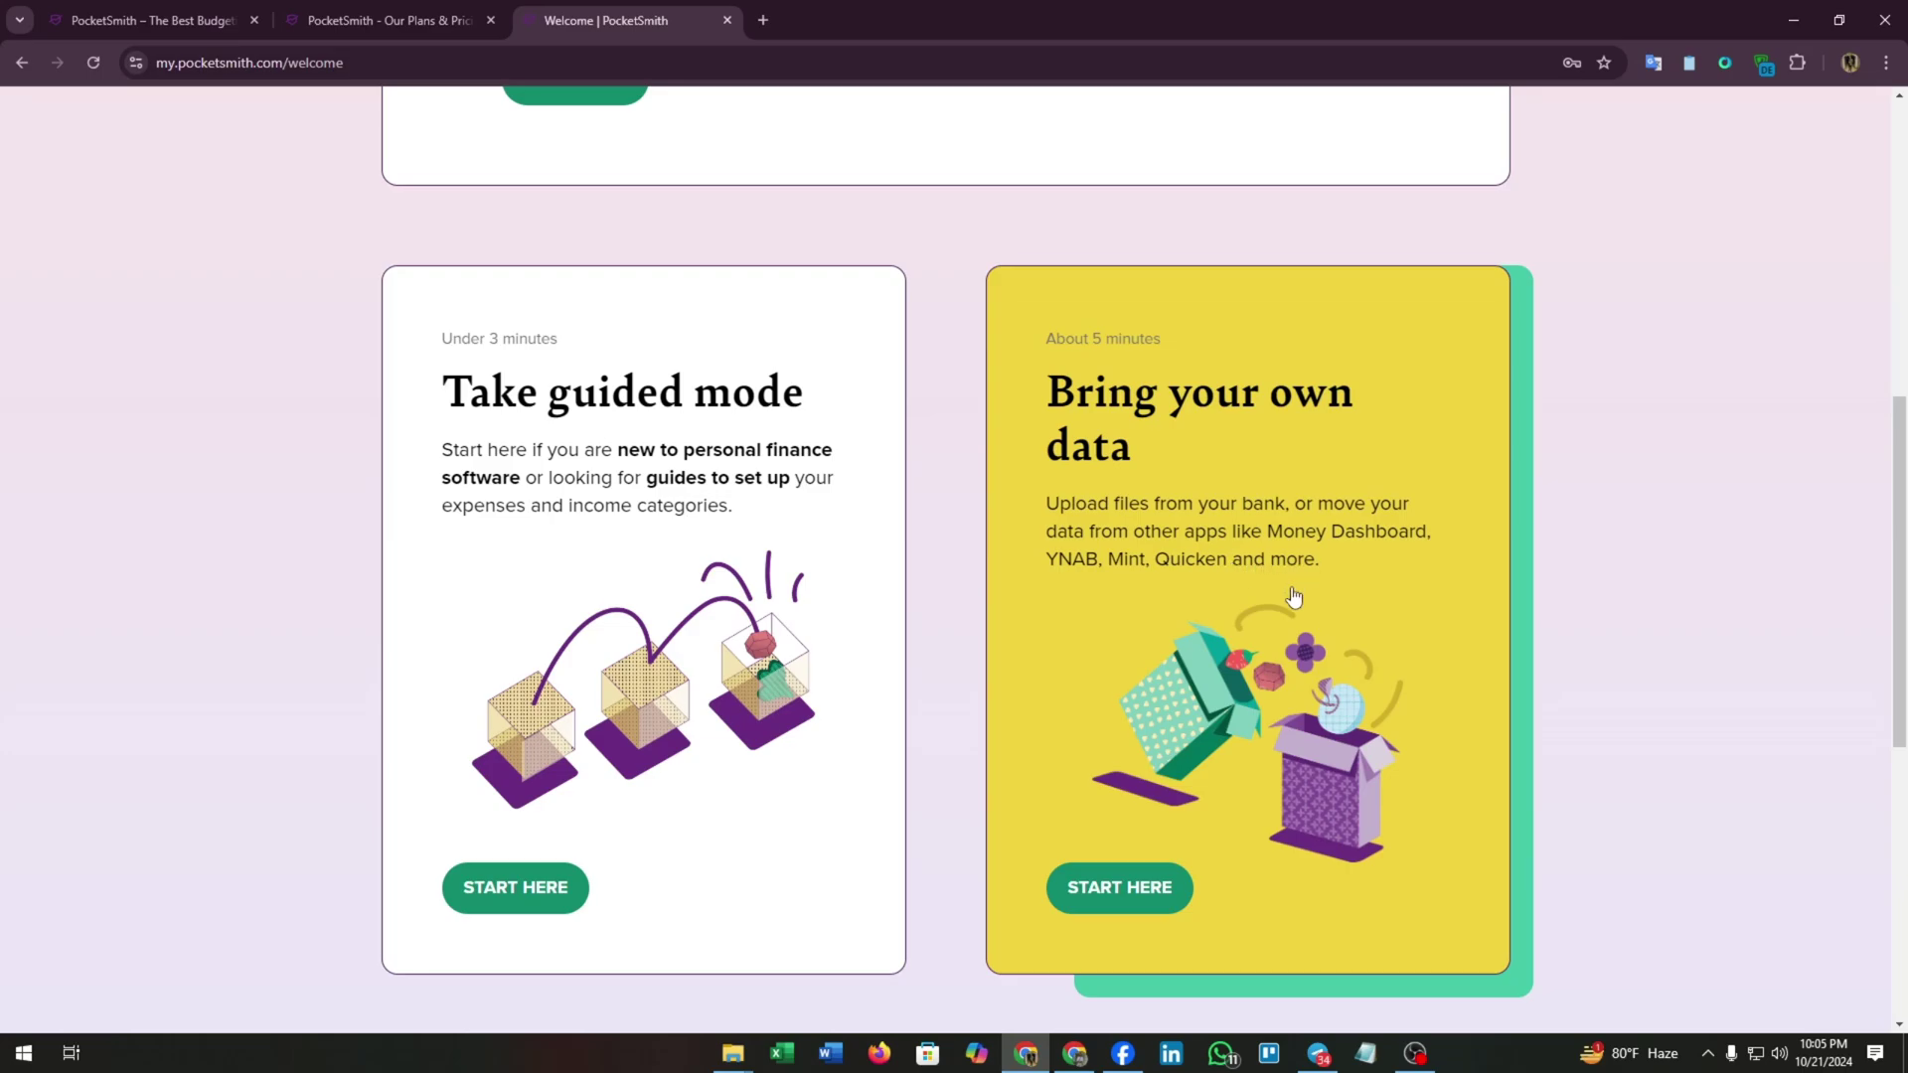
scroll(1267, 578, down, 2)
scroll(1110, 596, down, 3)
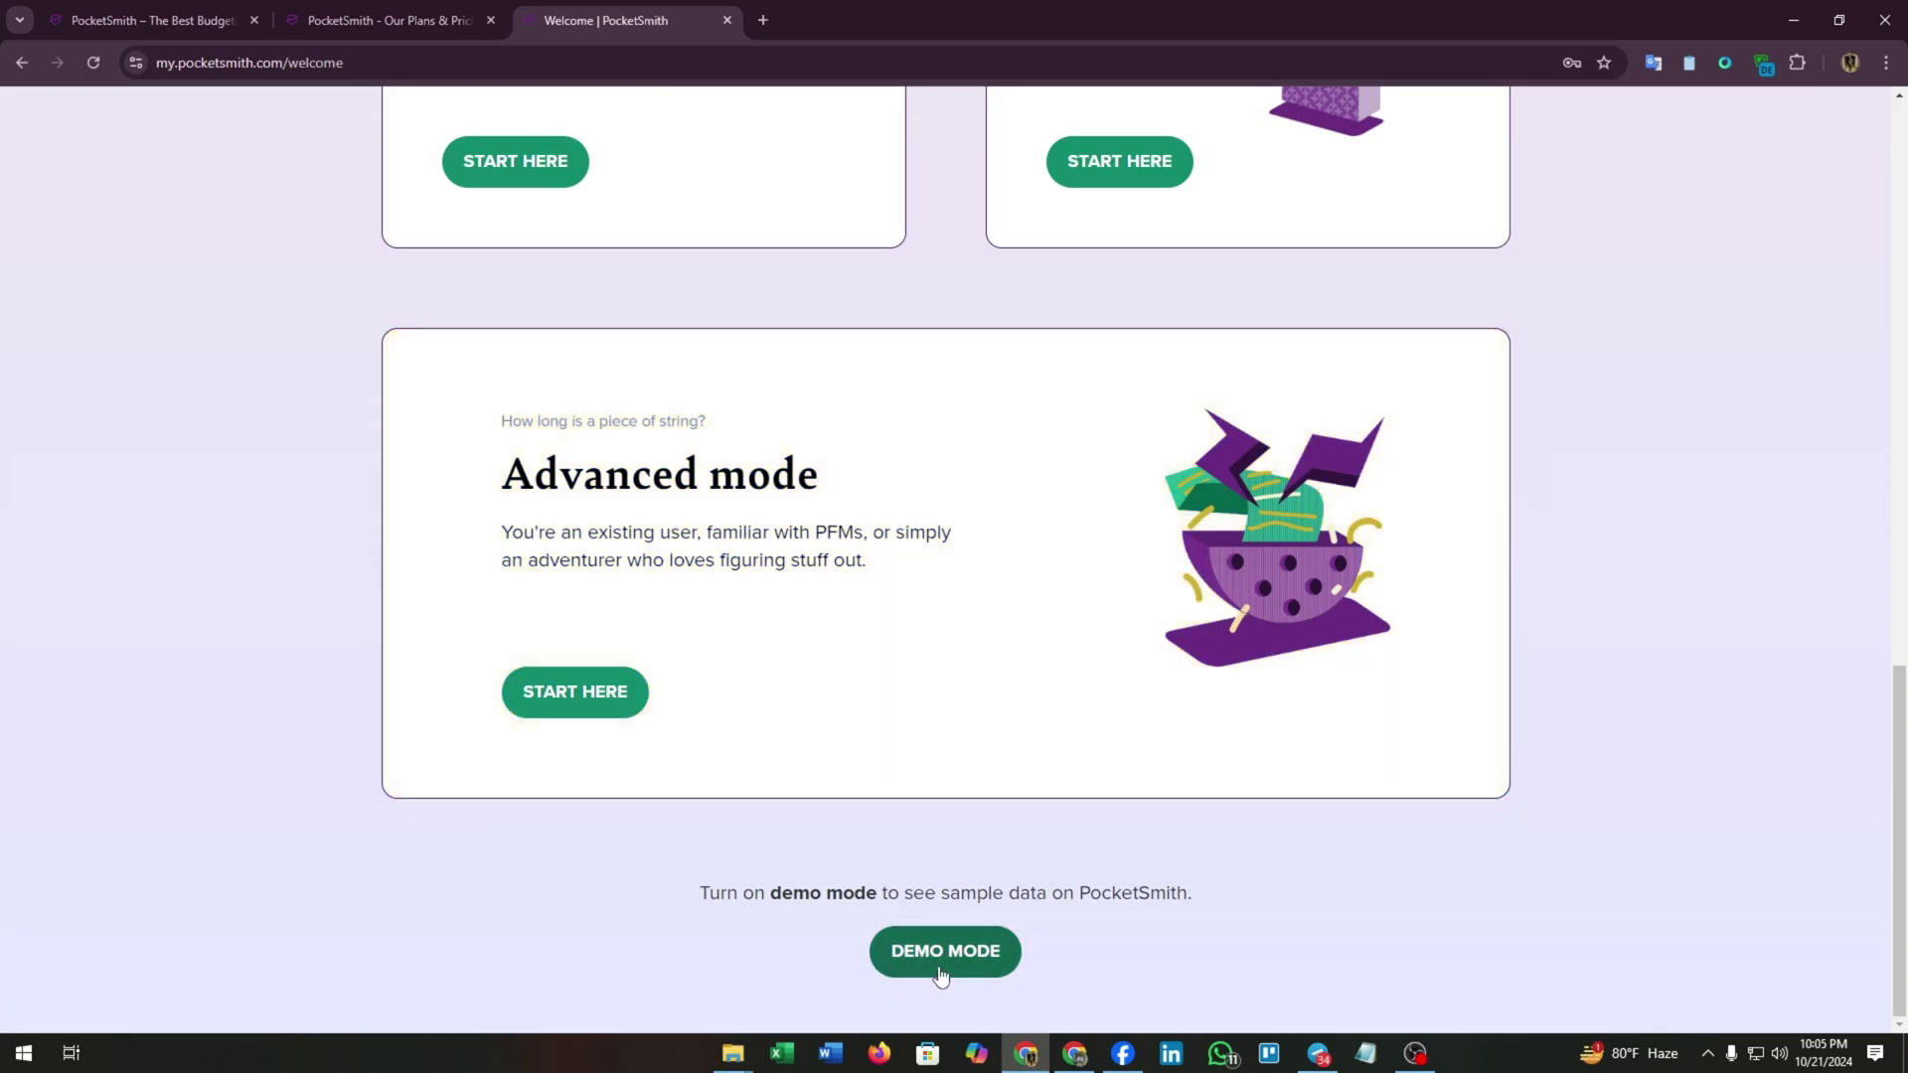
Step: Choose DEMO MODE on the welcome page to see the demo introduction
click(940, 971)
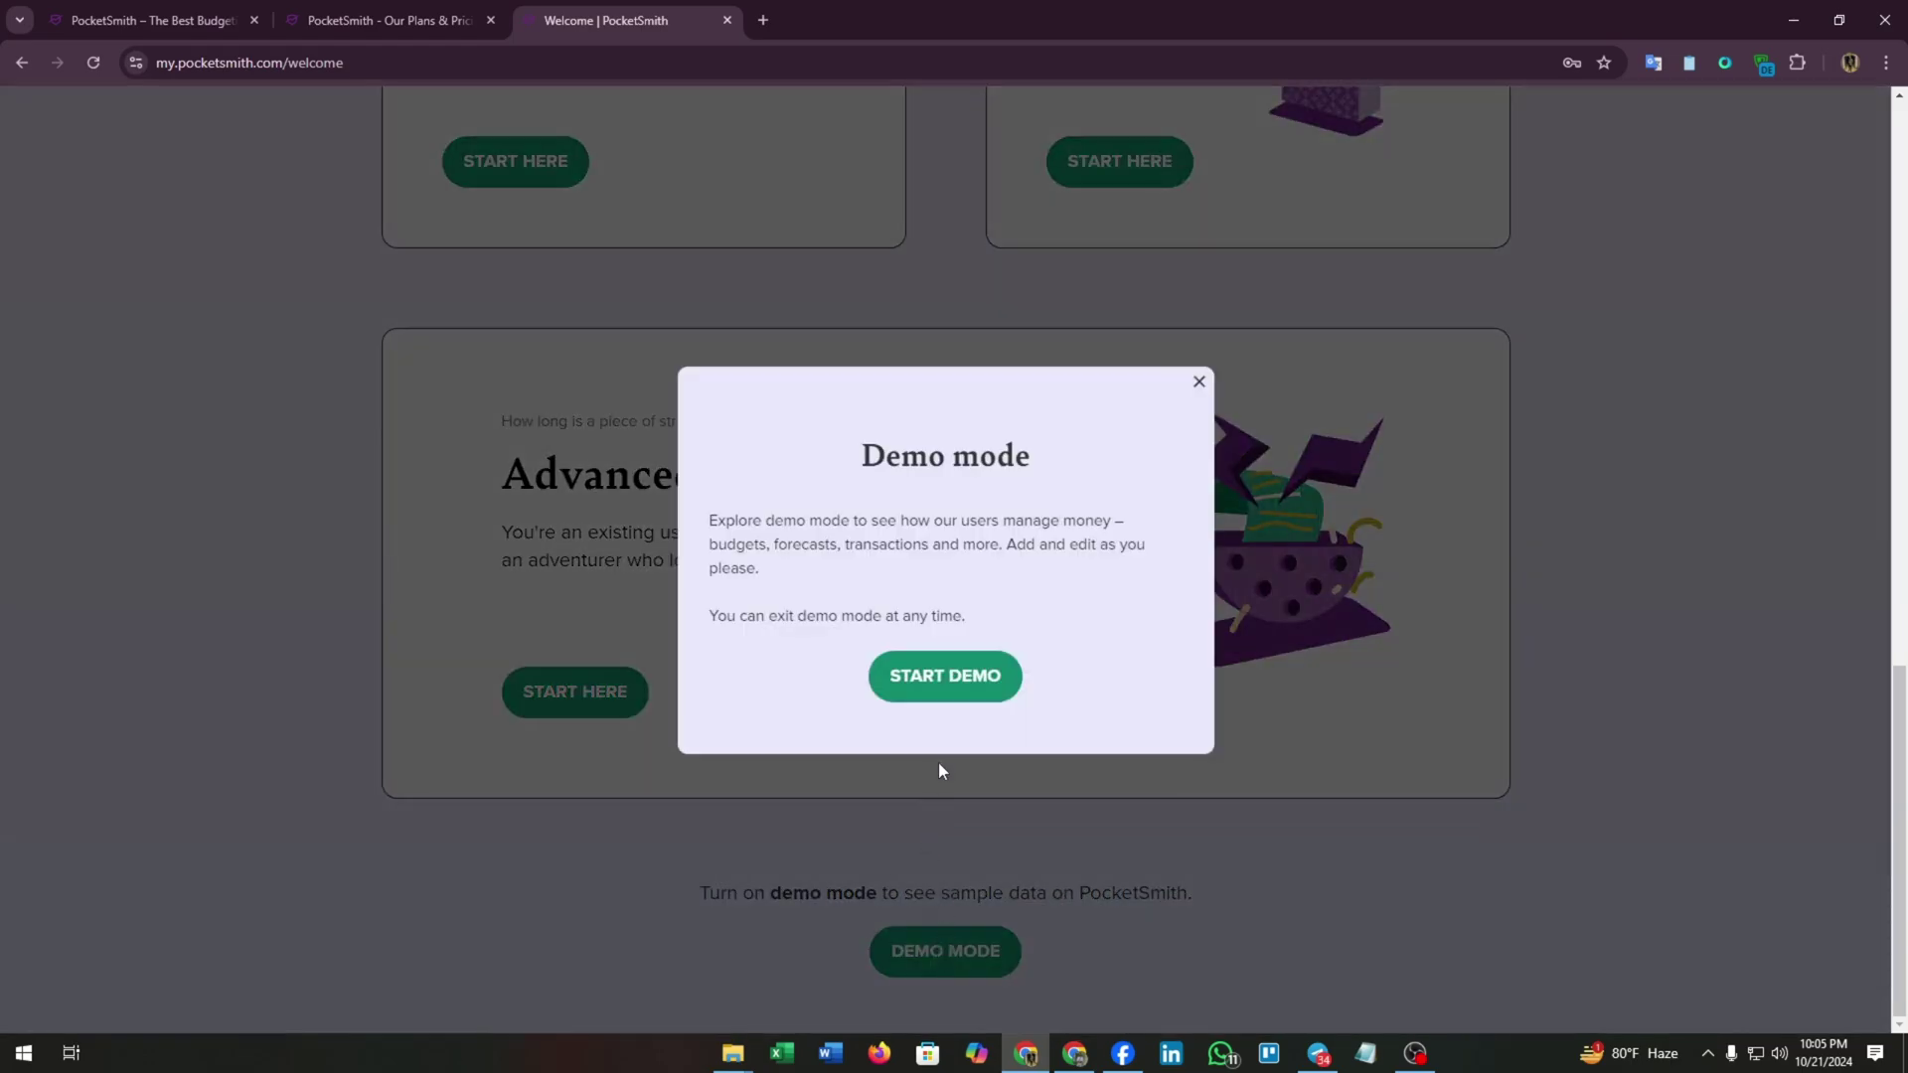
Step: Start the demo, dismiss the welcome banner, and browse the dashboard list while staying on Dashboard #1
click(936, 686)
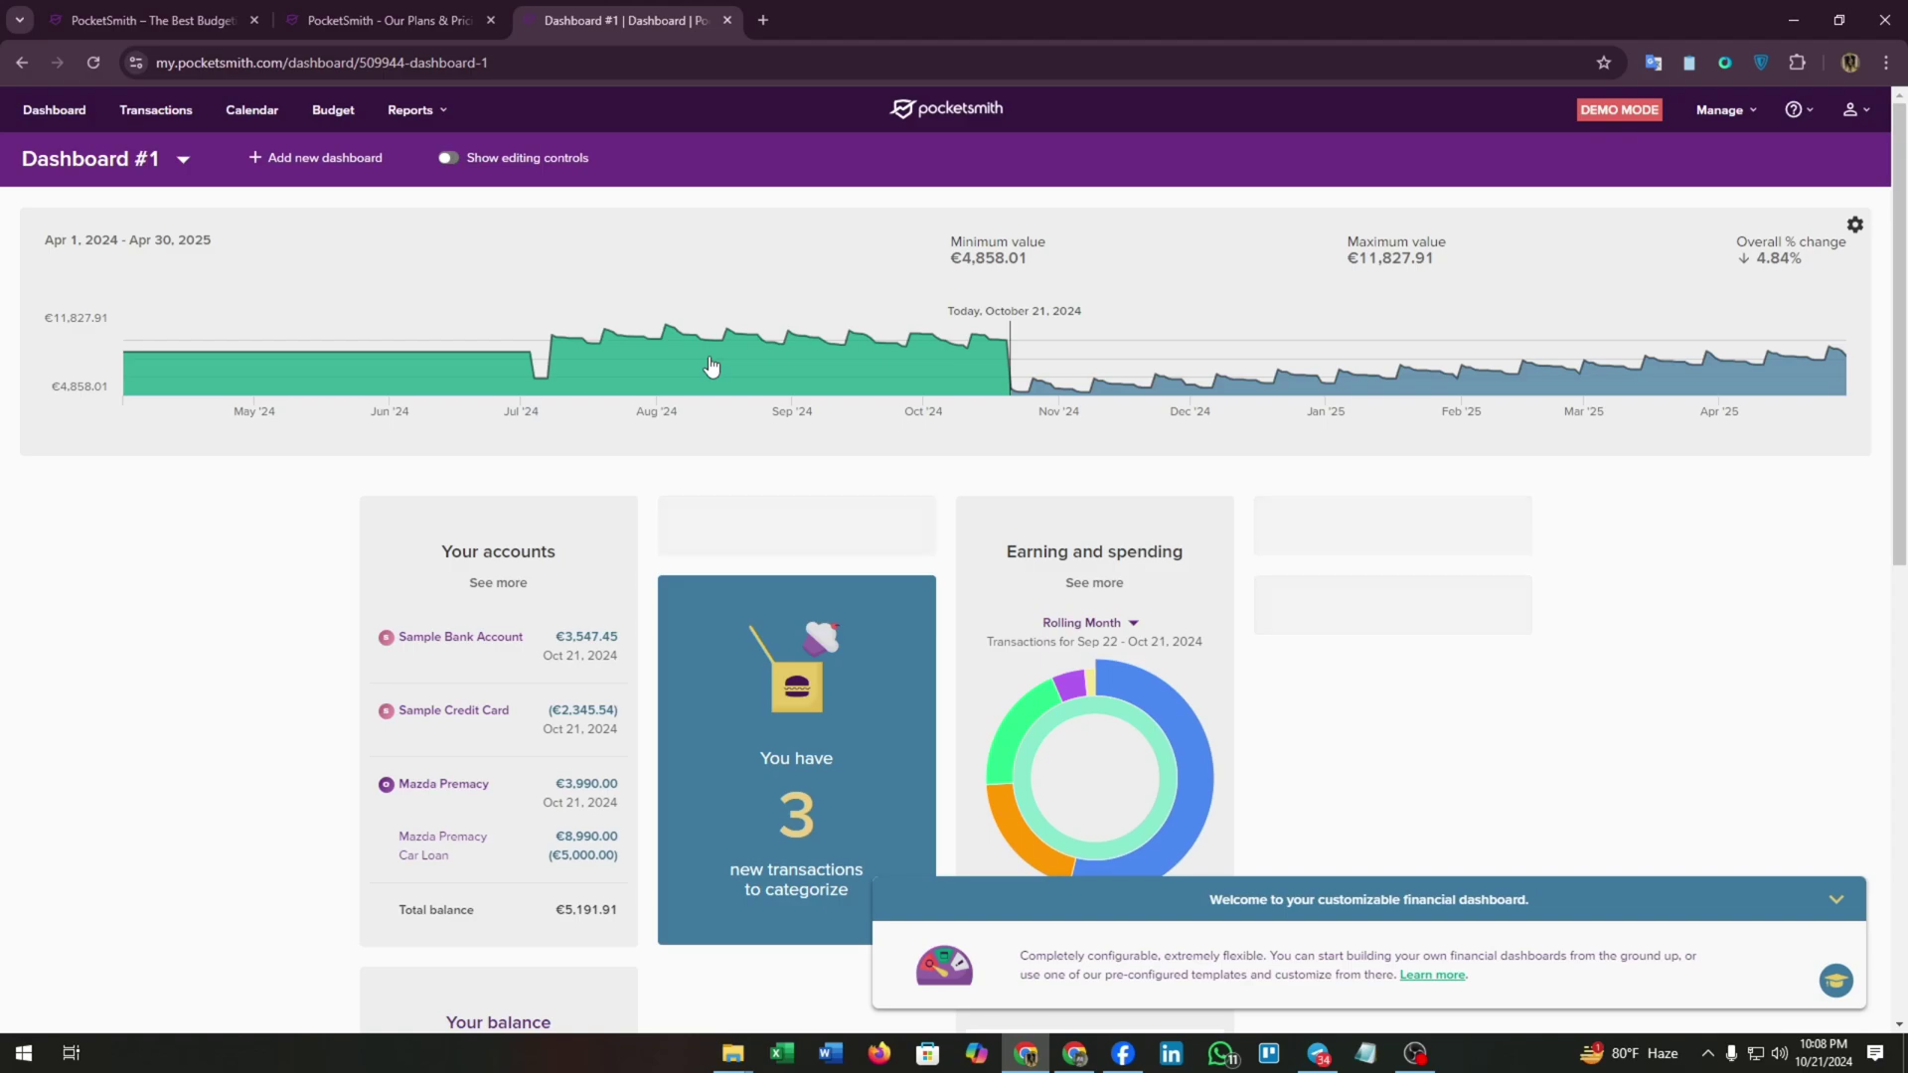
click(1848, 902)
mouse_move(126, 333)
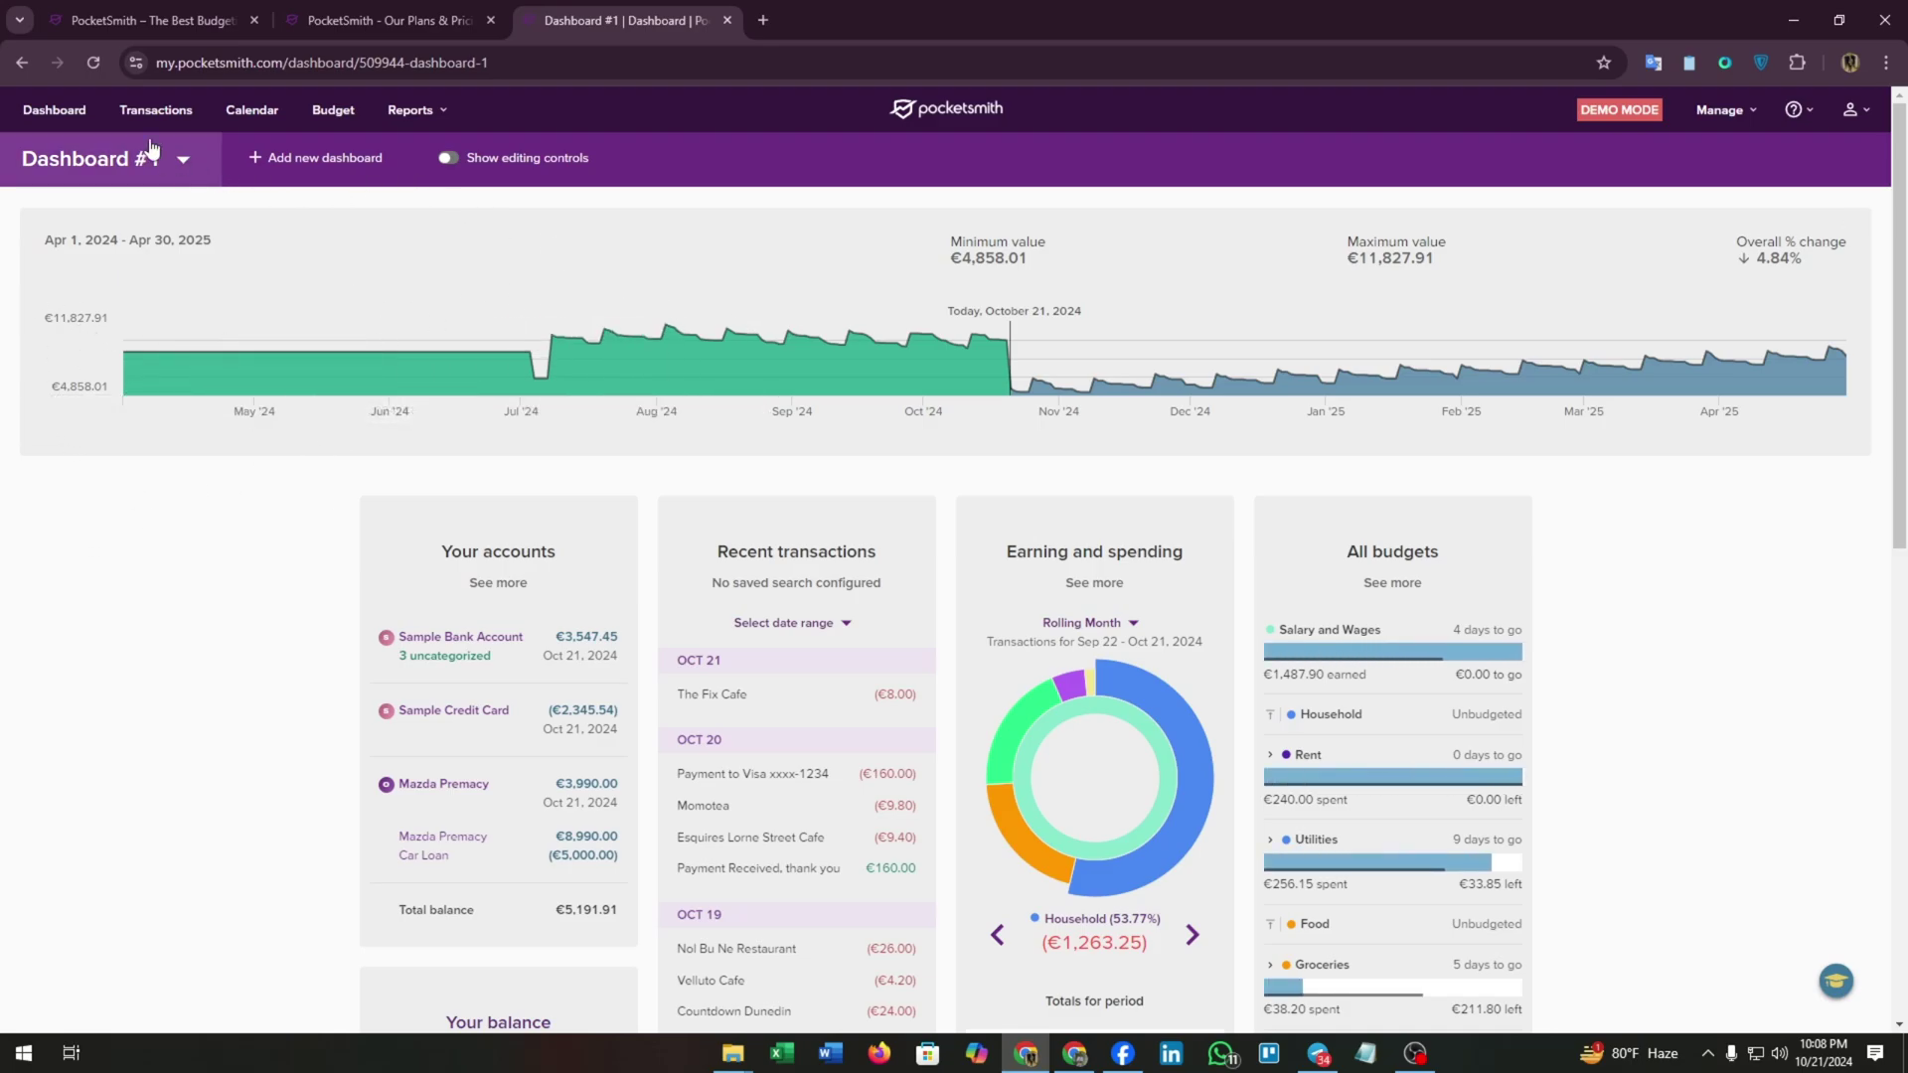
click(84, 156)
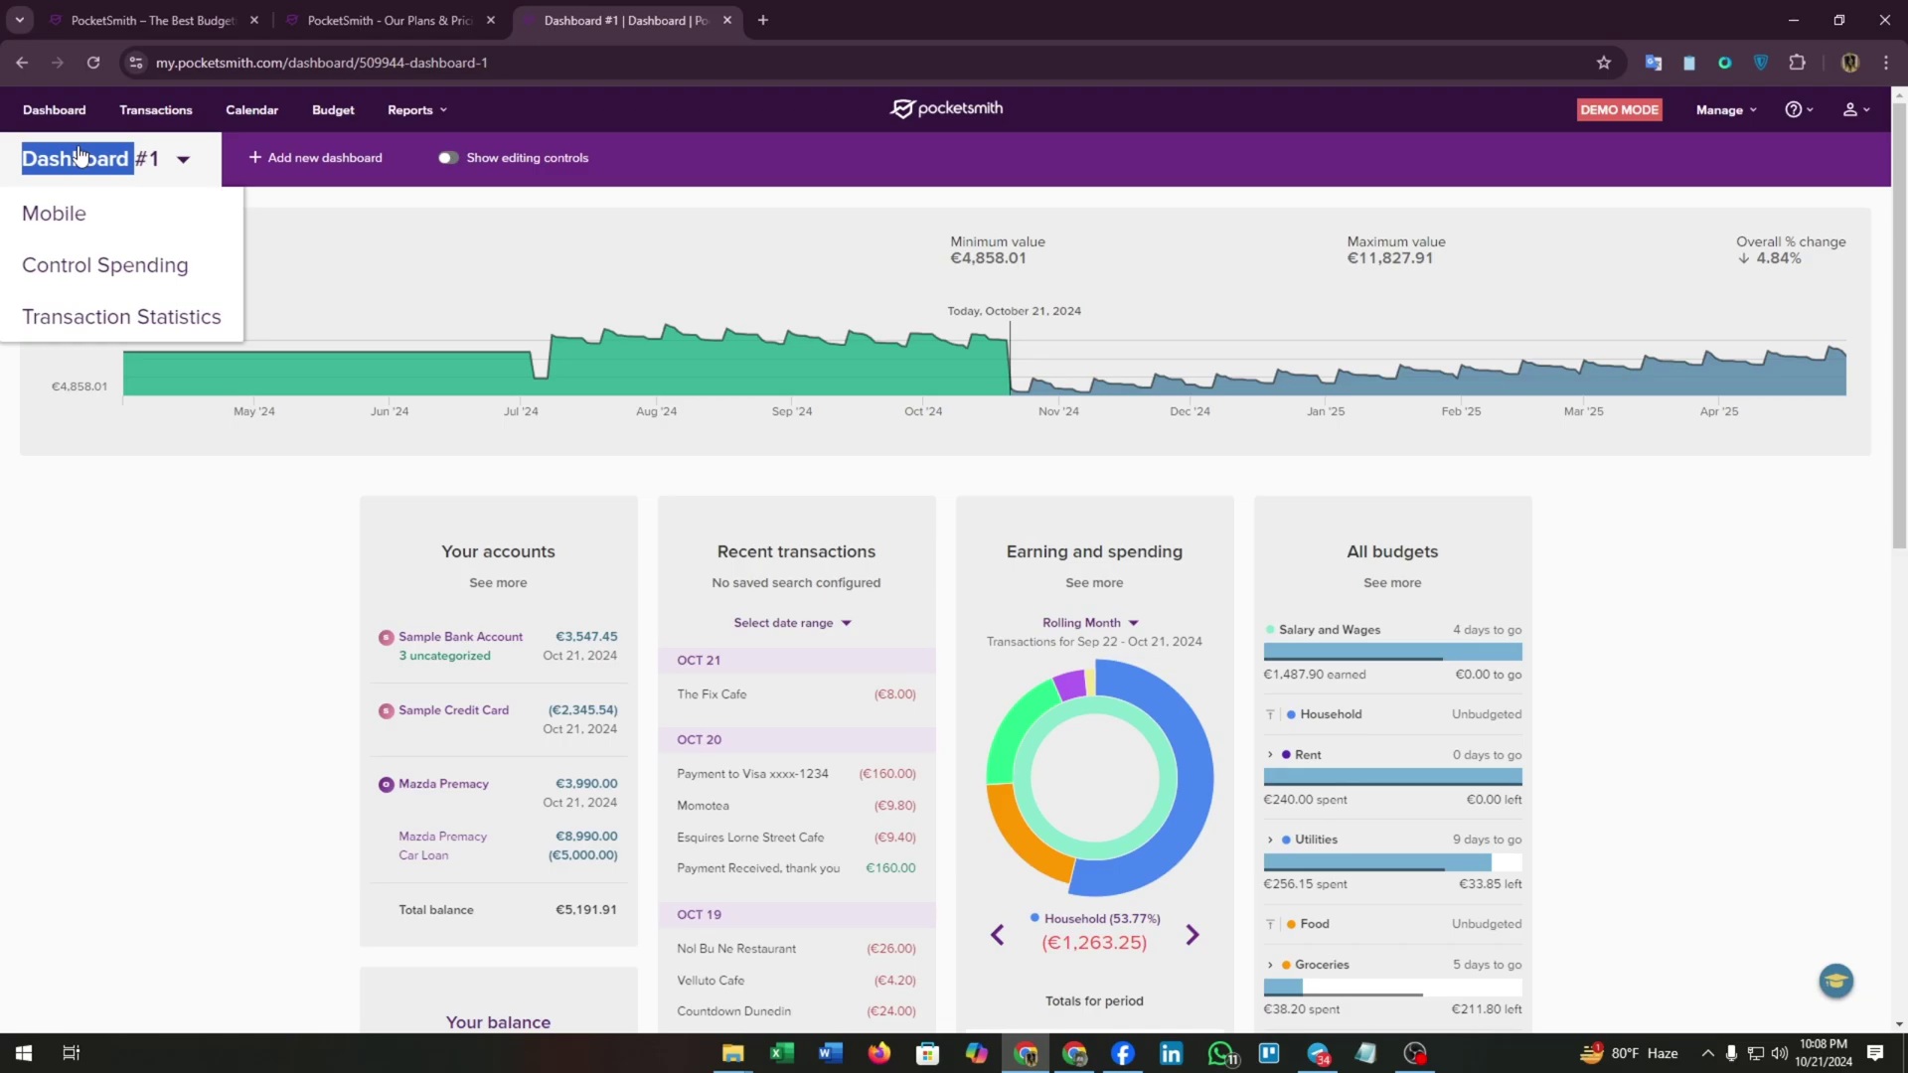
click(19, 518)
click(179, 161)
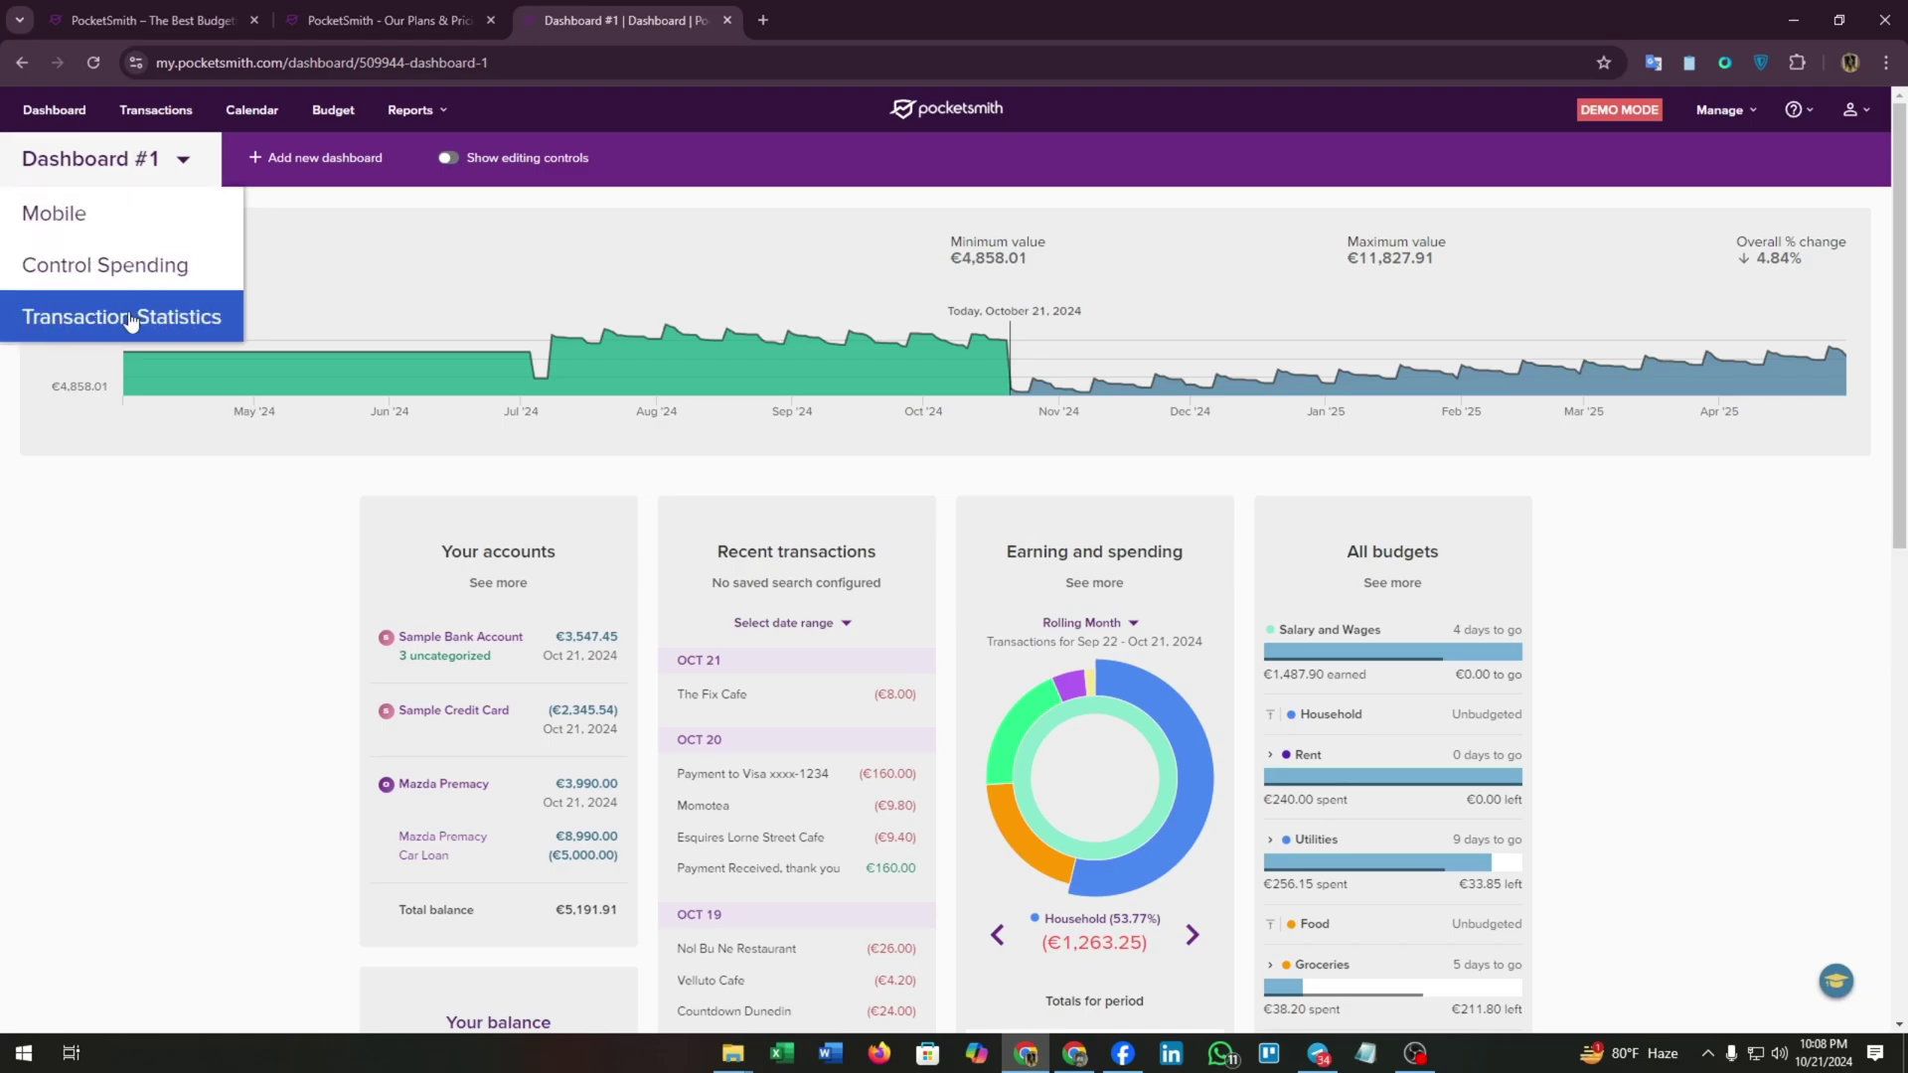
click(123, 494)
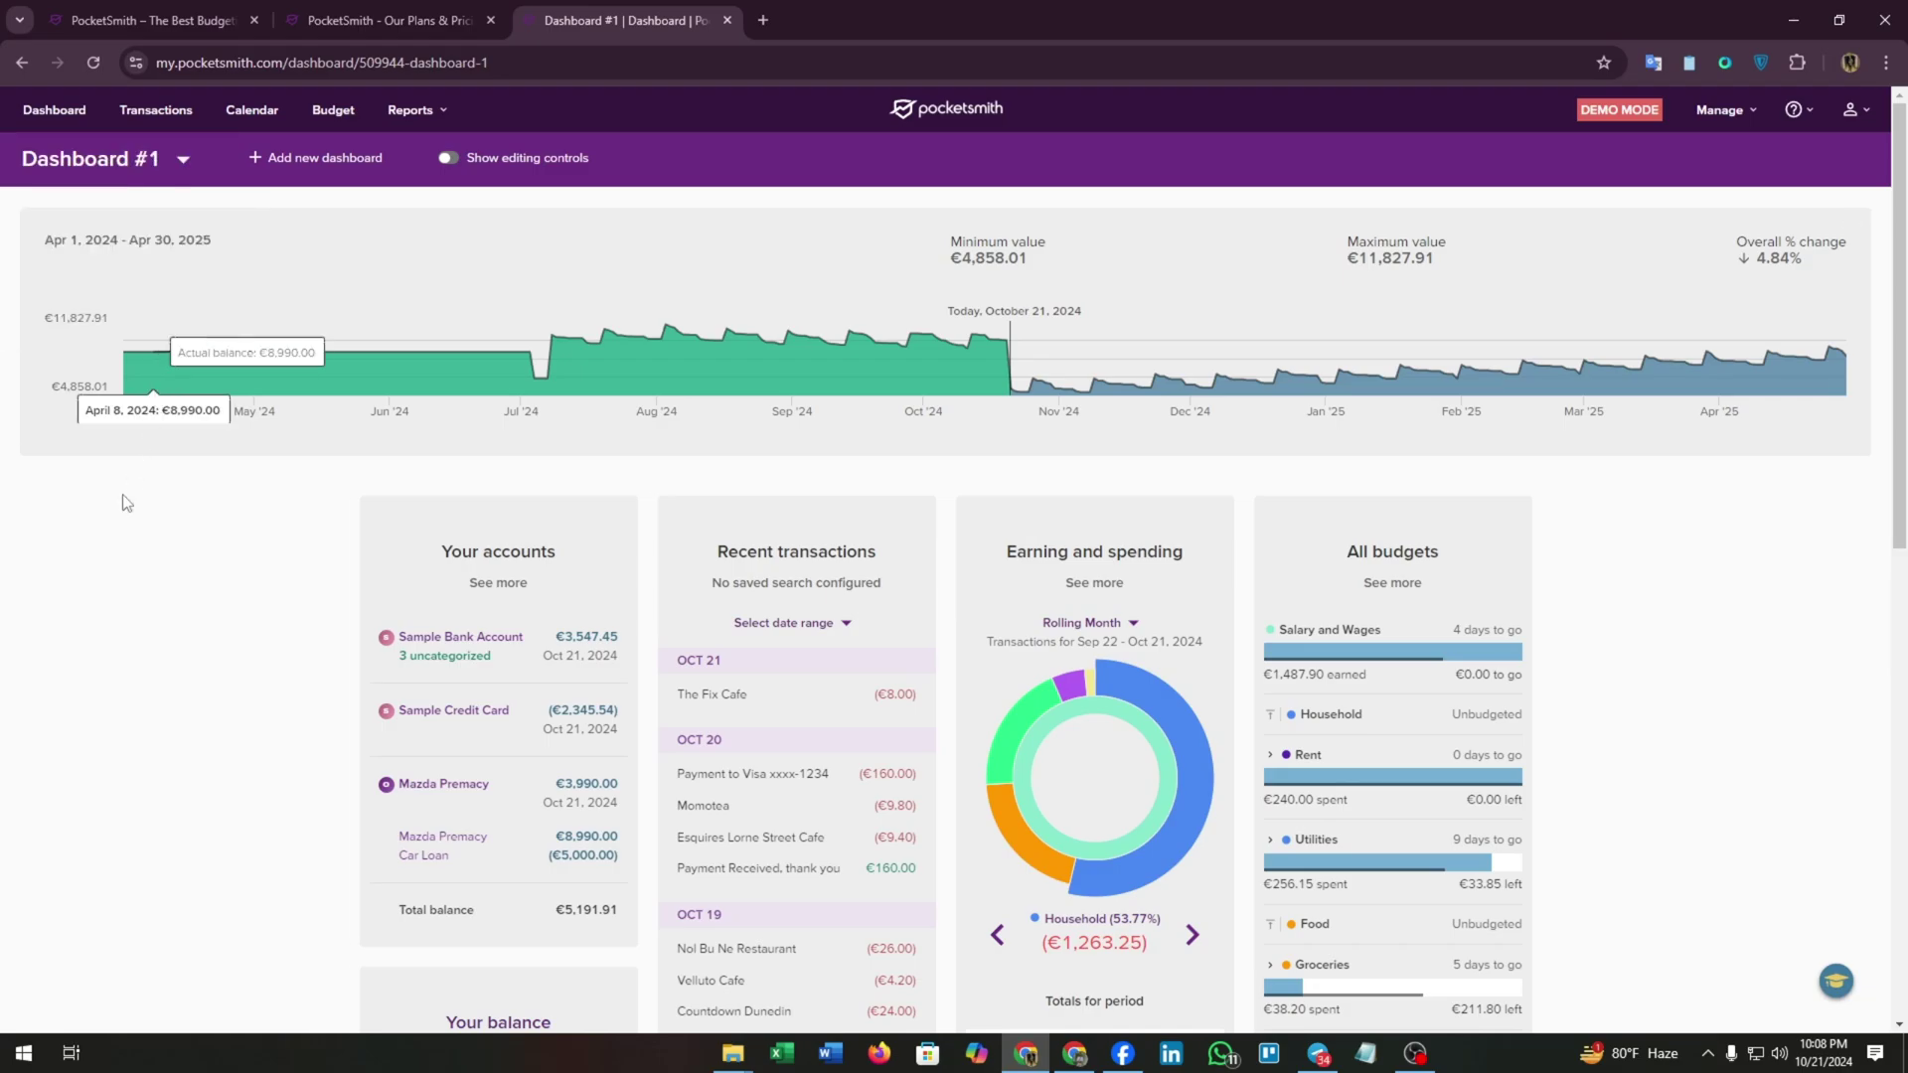
click(294, 165)
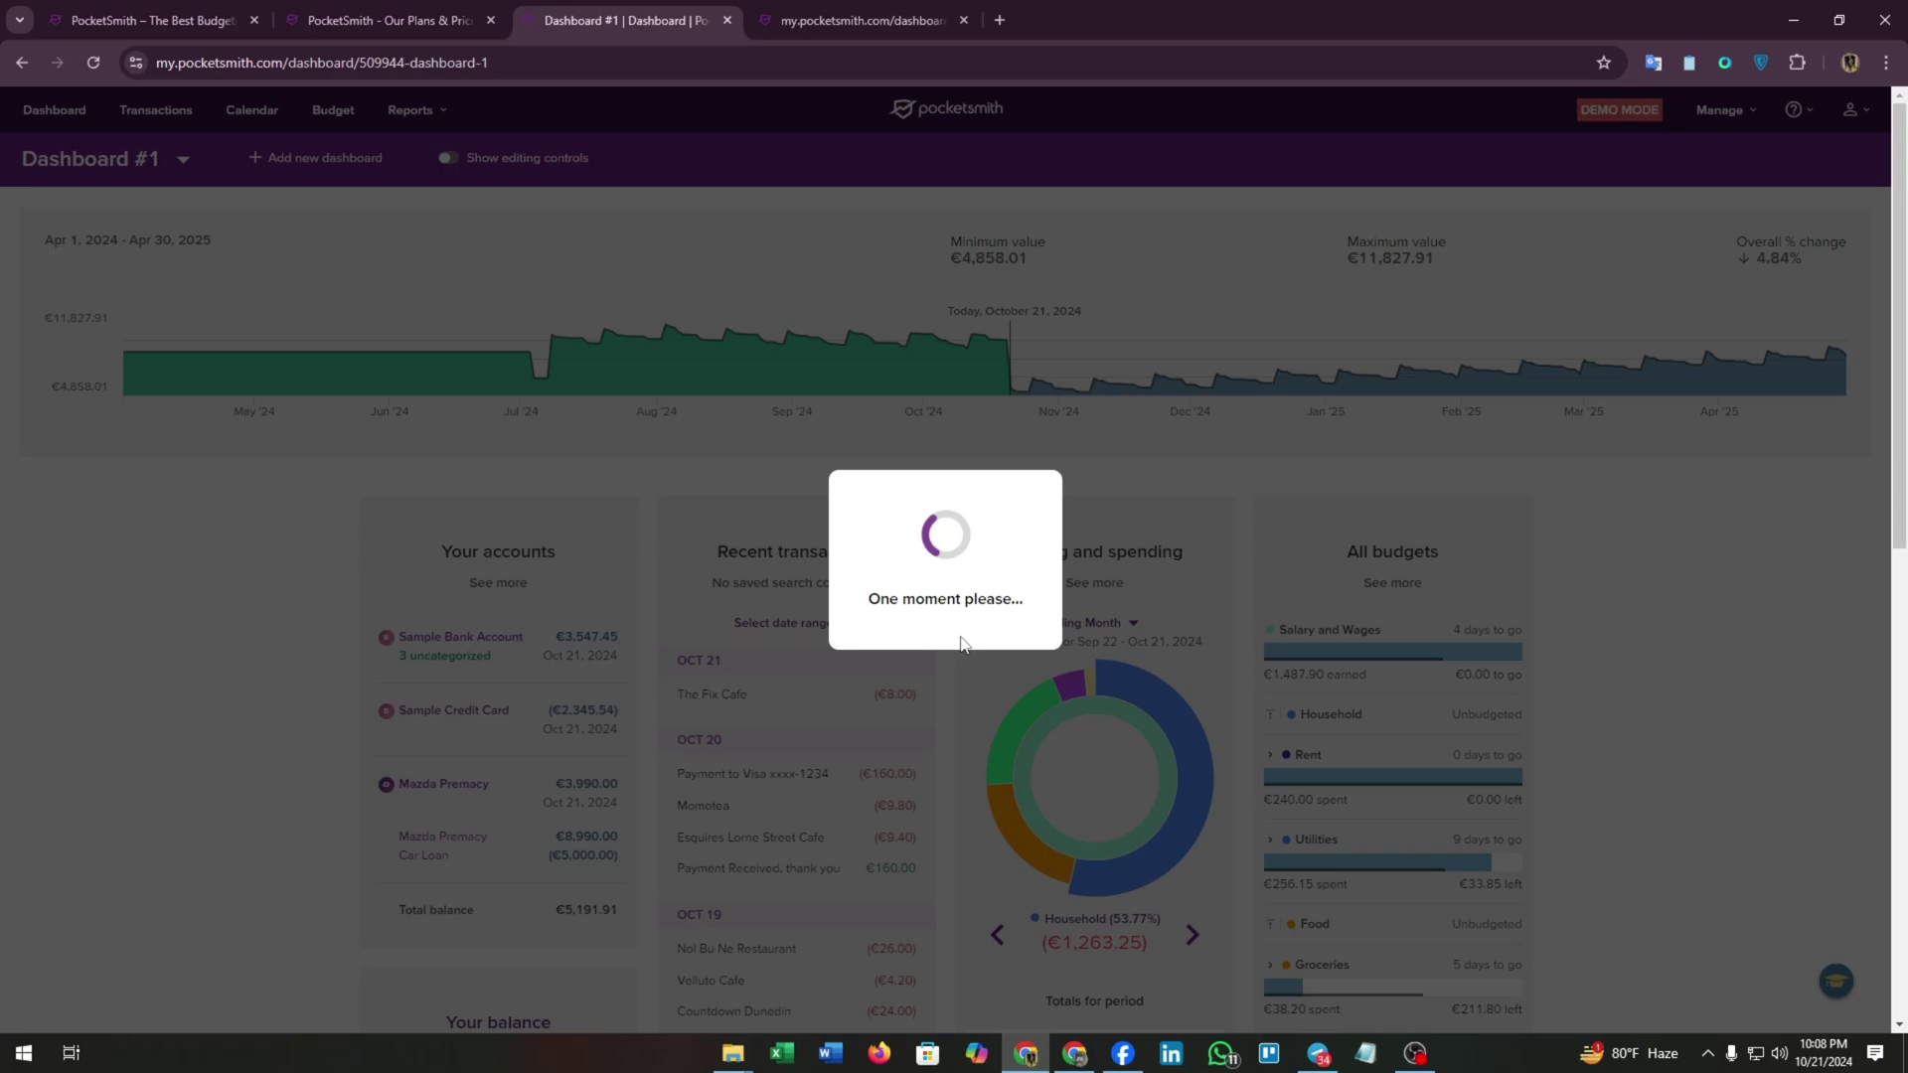
click(962, 19)
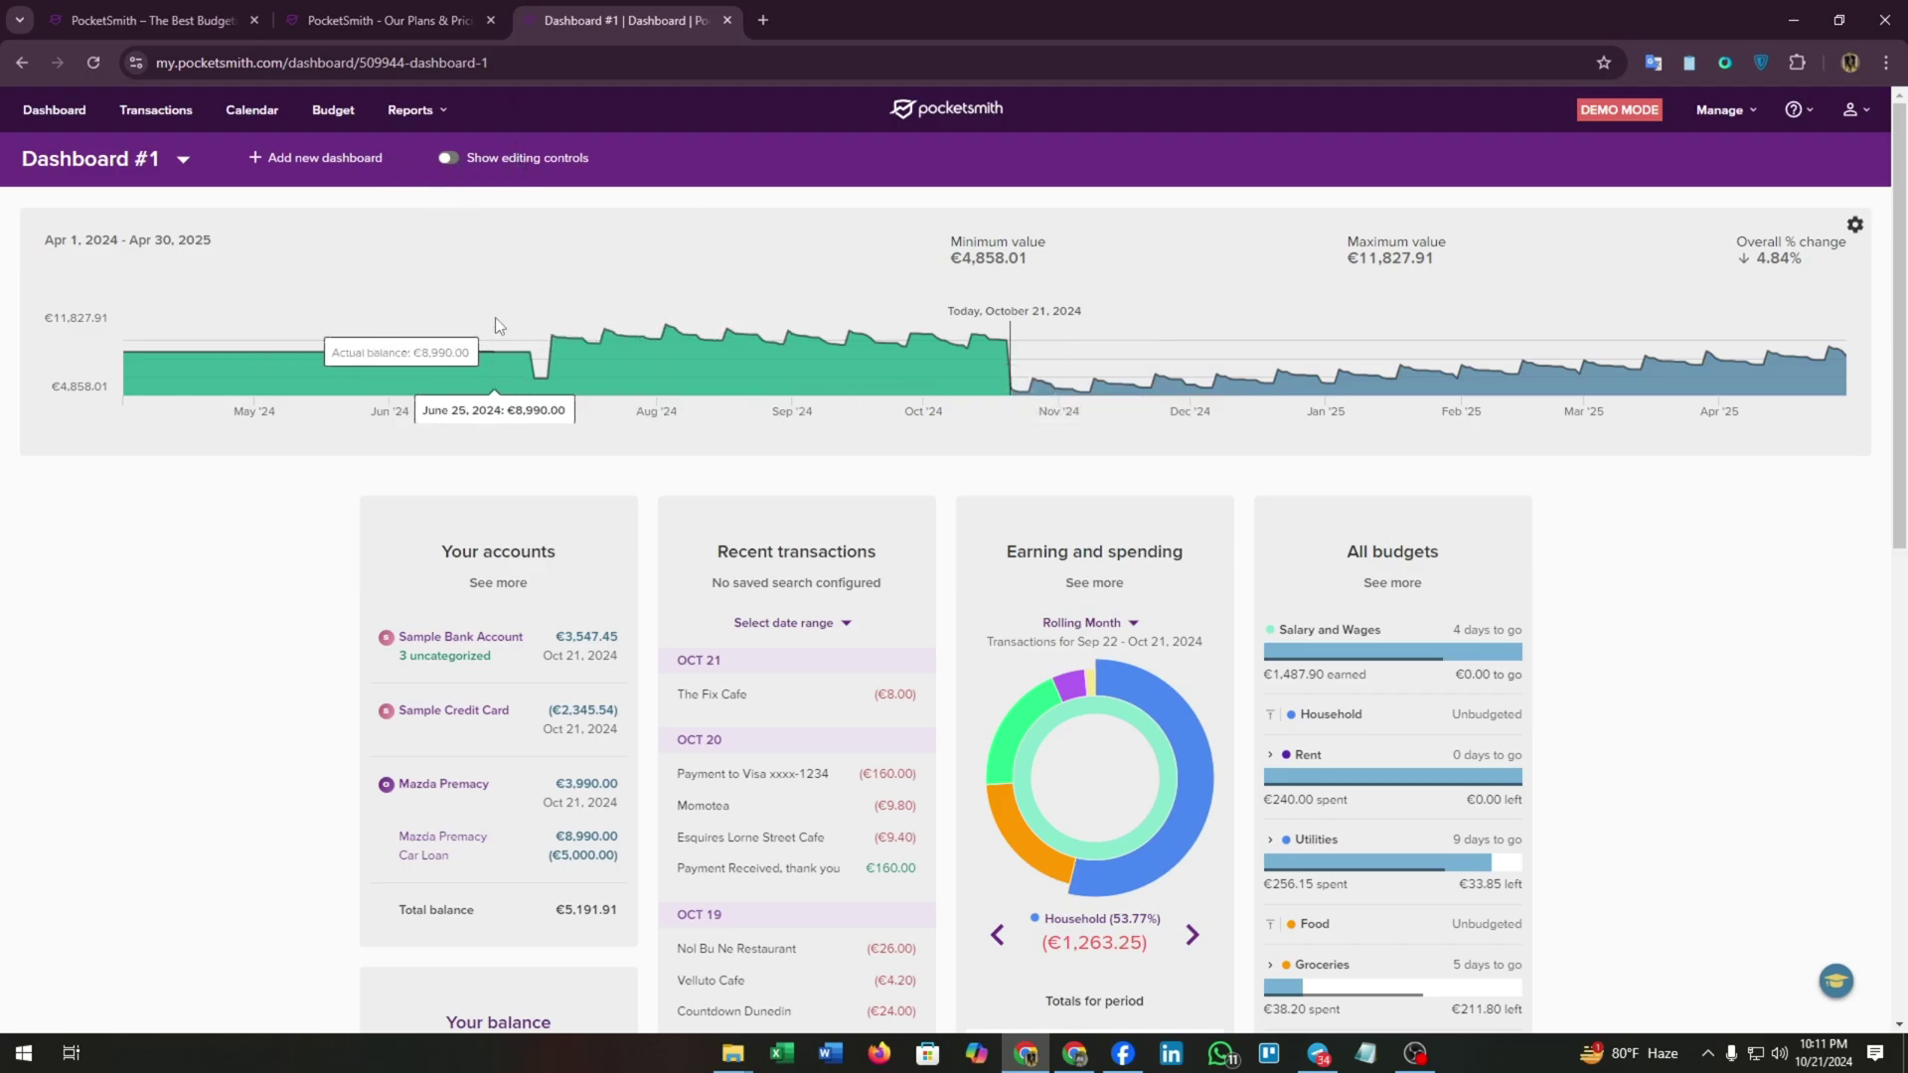
mouse_move(856, 373)
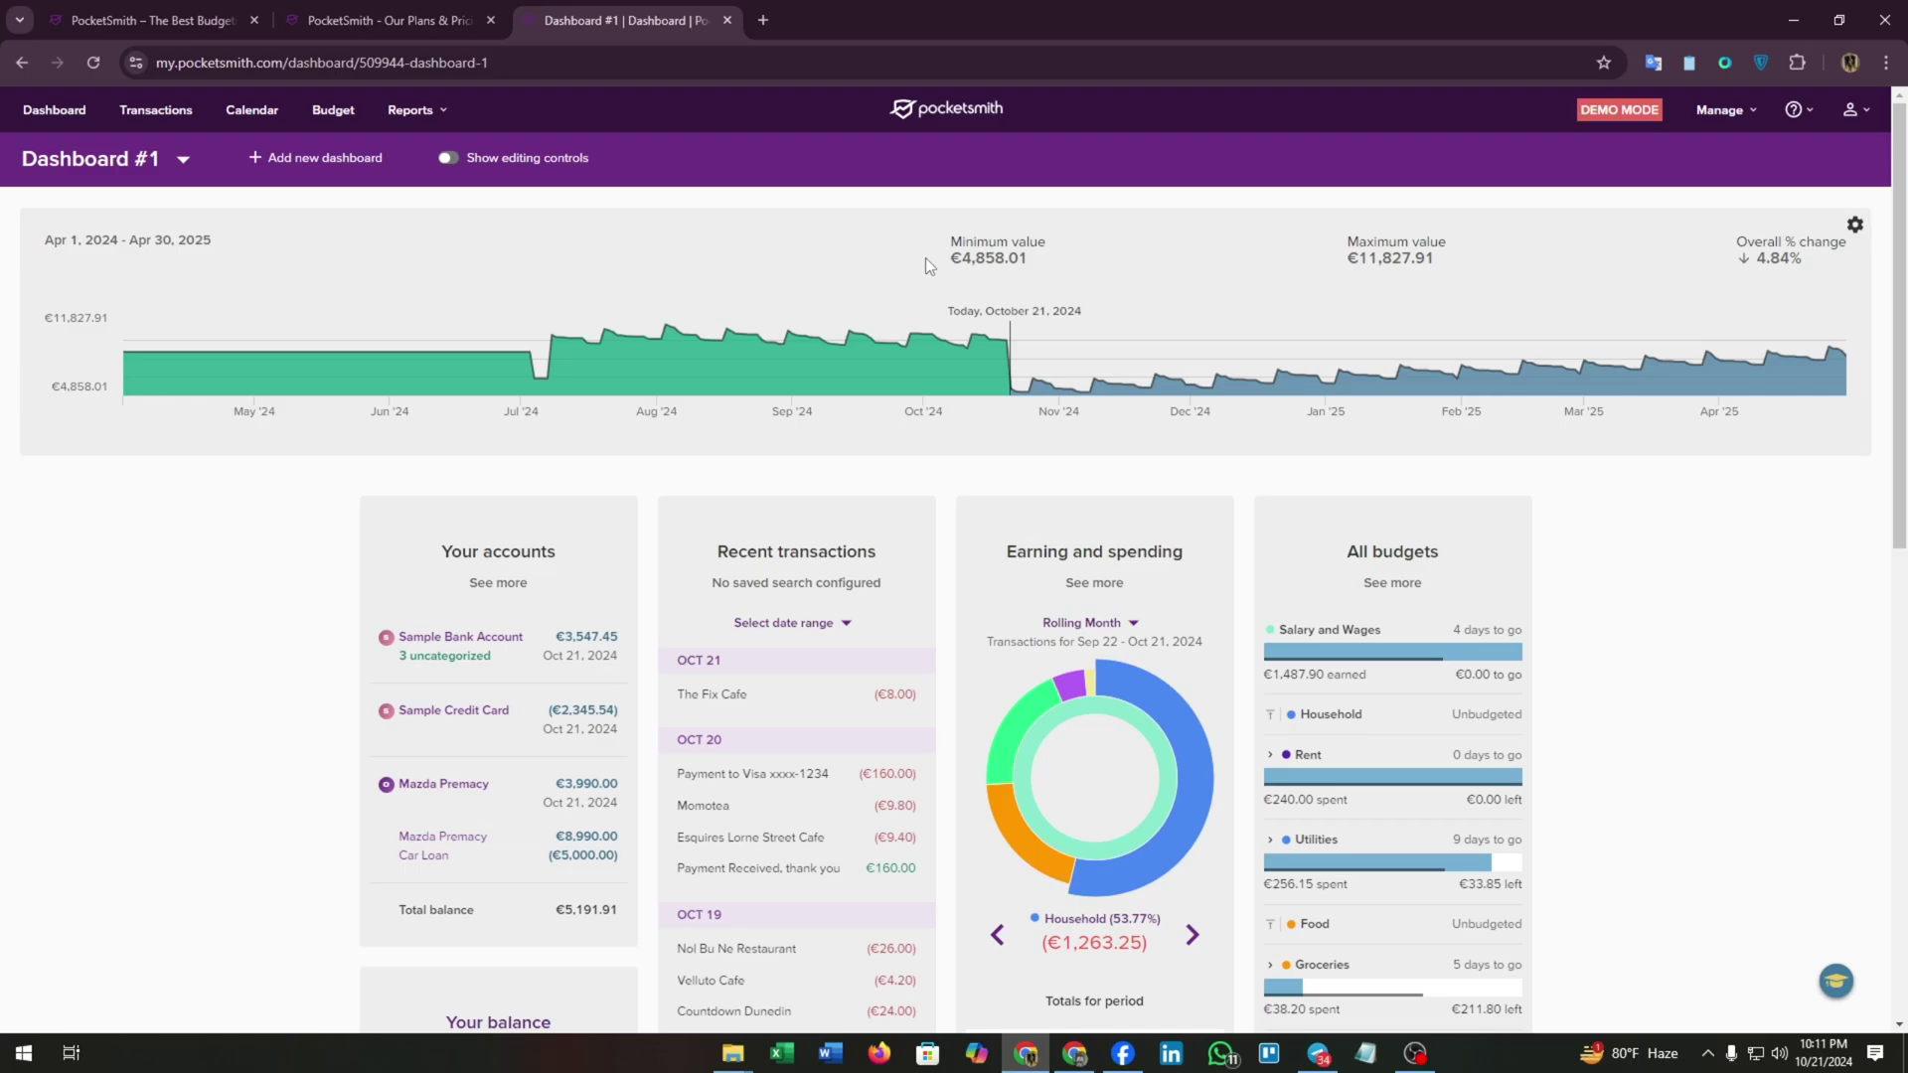
drag(926, 257, 1504, 264)
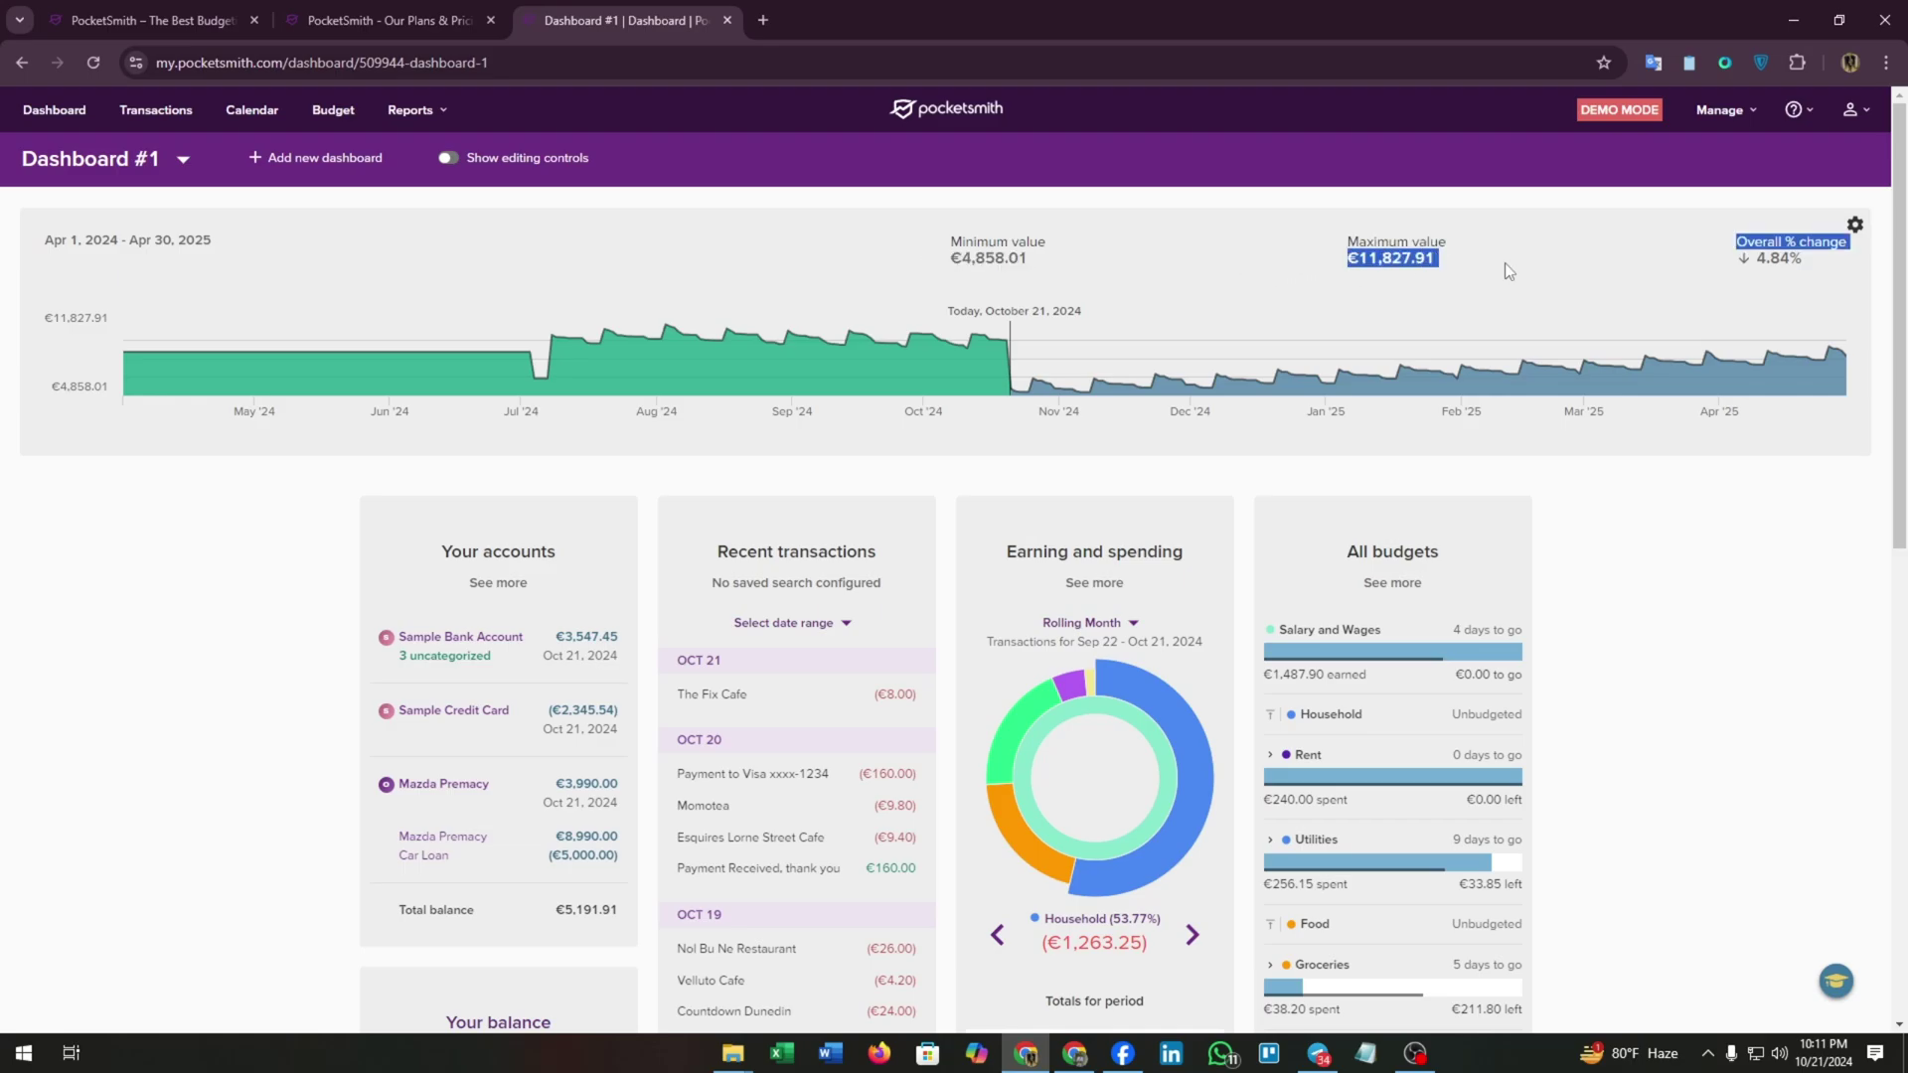
click(1536, 268)
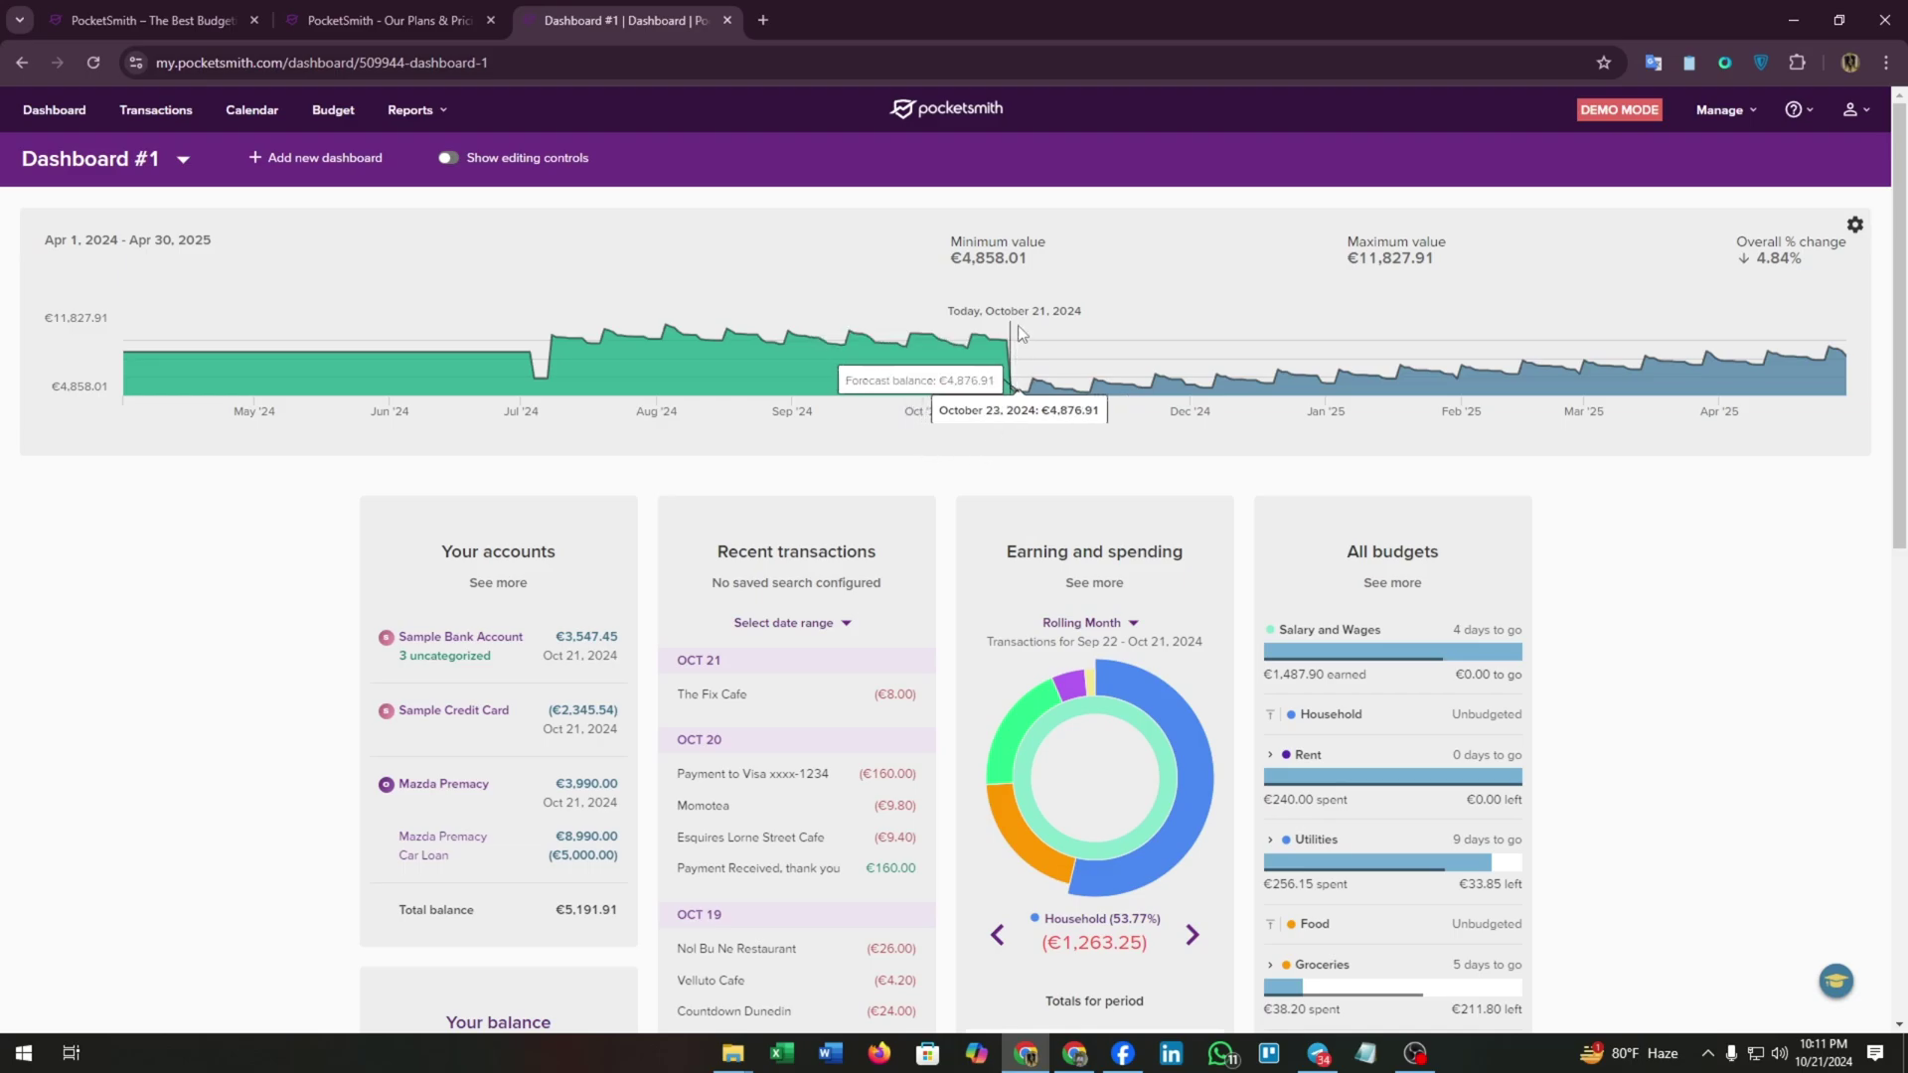
mouse_move(1200, 372)
scroll(556, 539, down, 1)
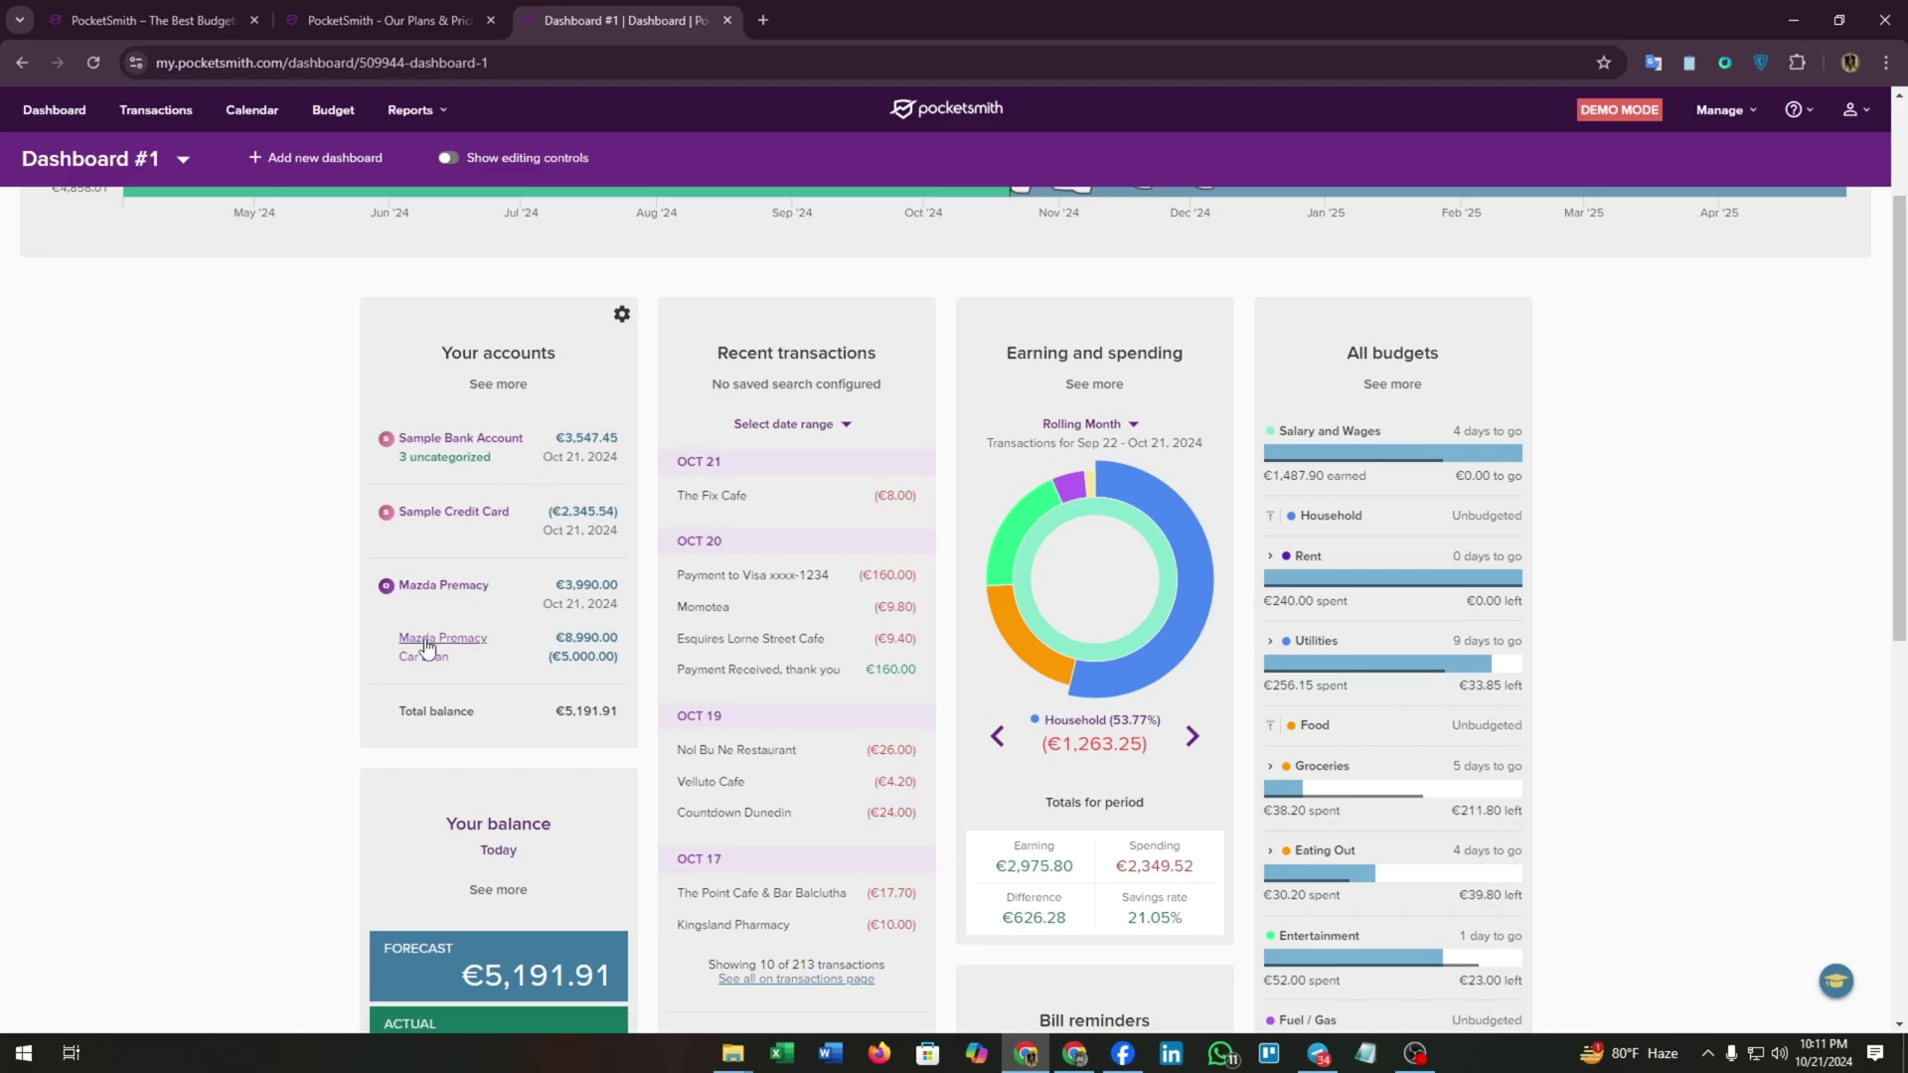
scroll(493, 724, down, 3)
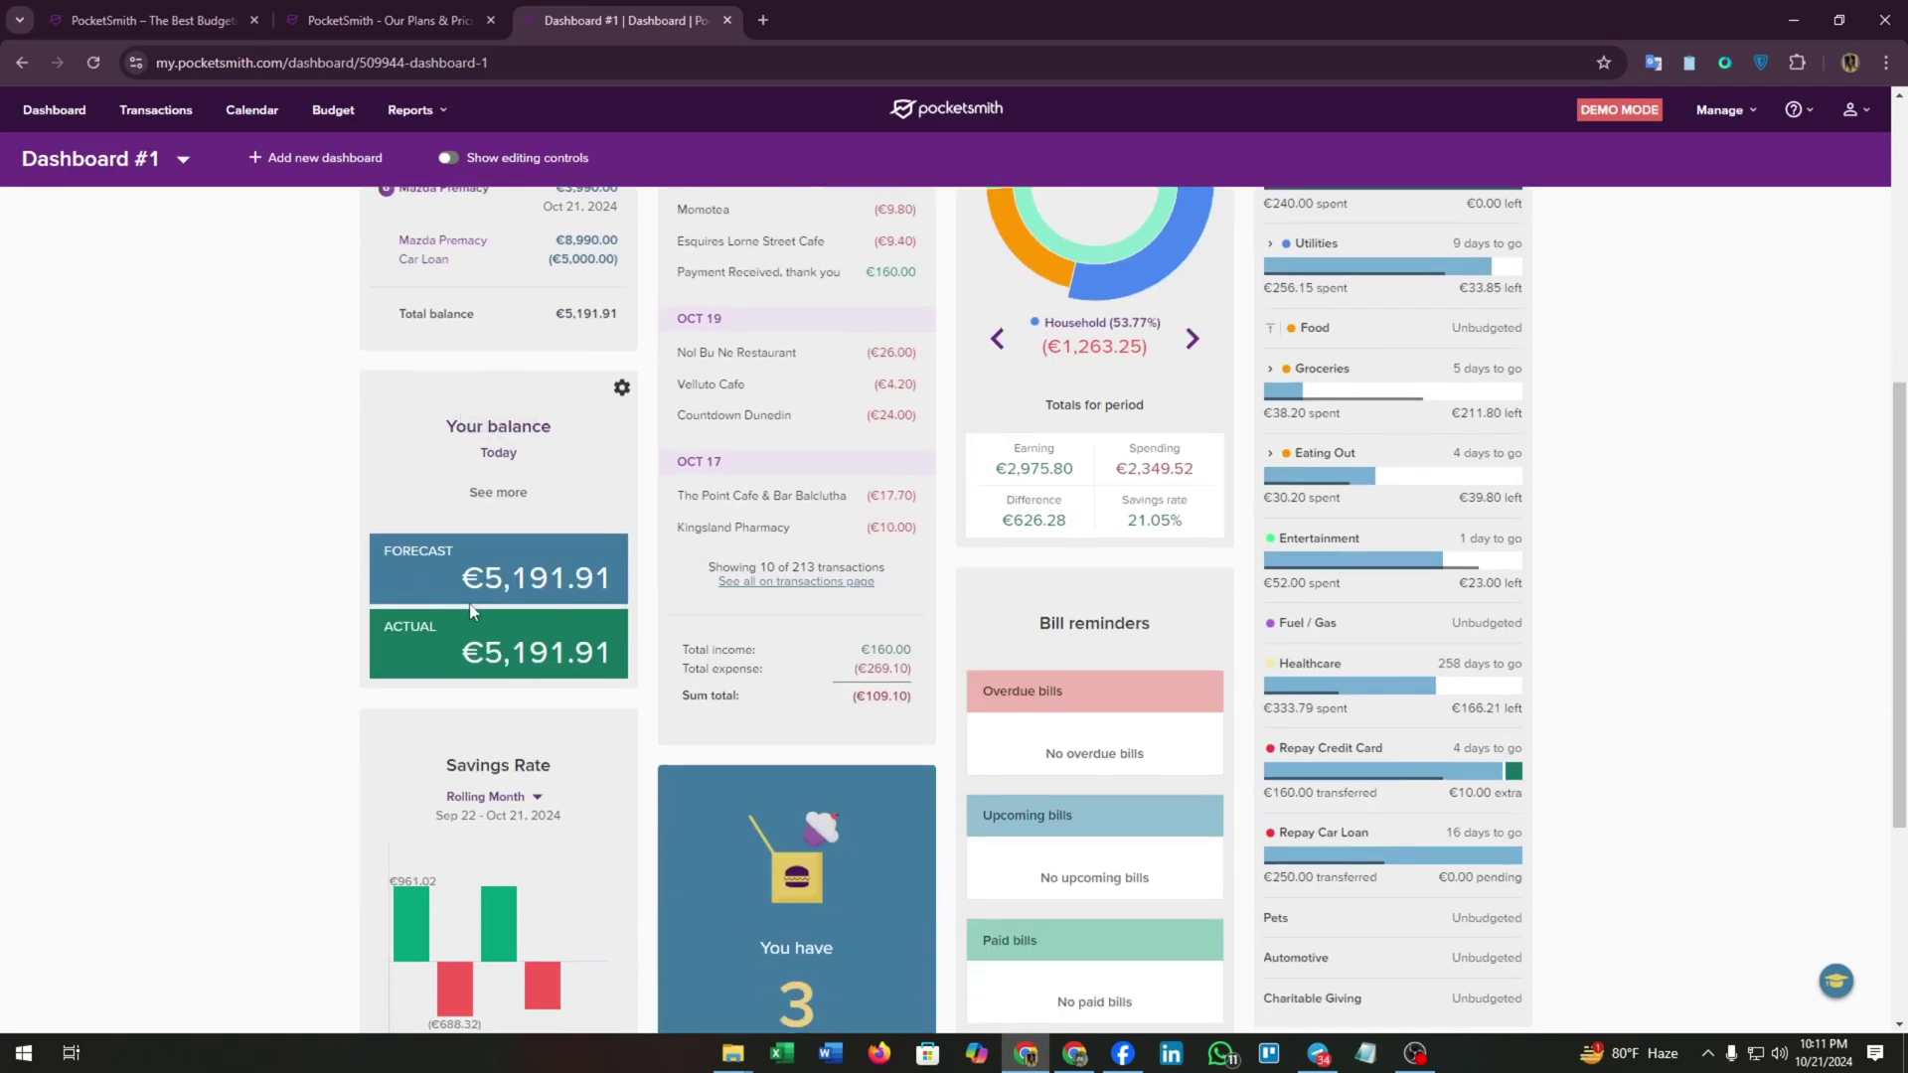
scroll(500, 685, down, 1)
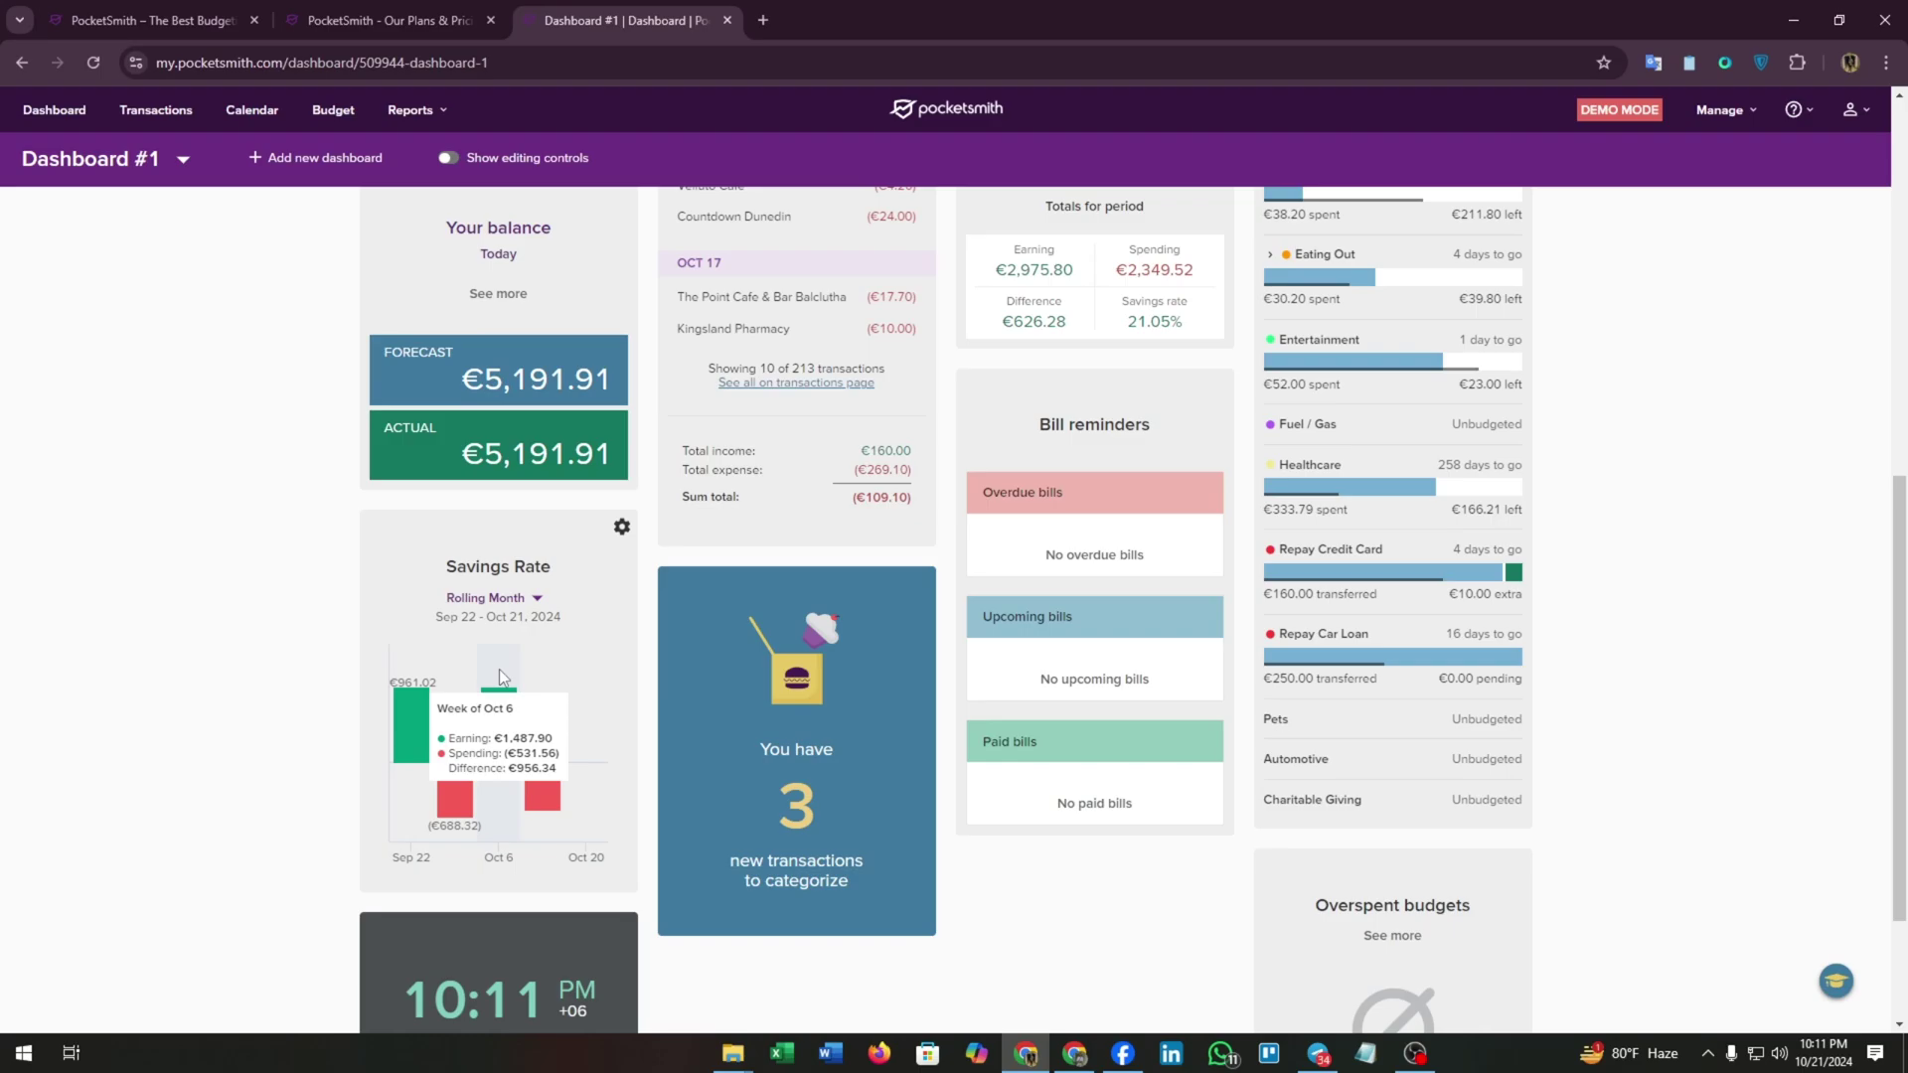
scroll(499, 669, up, 4)
scroll(562, 564, up, 2)
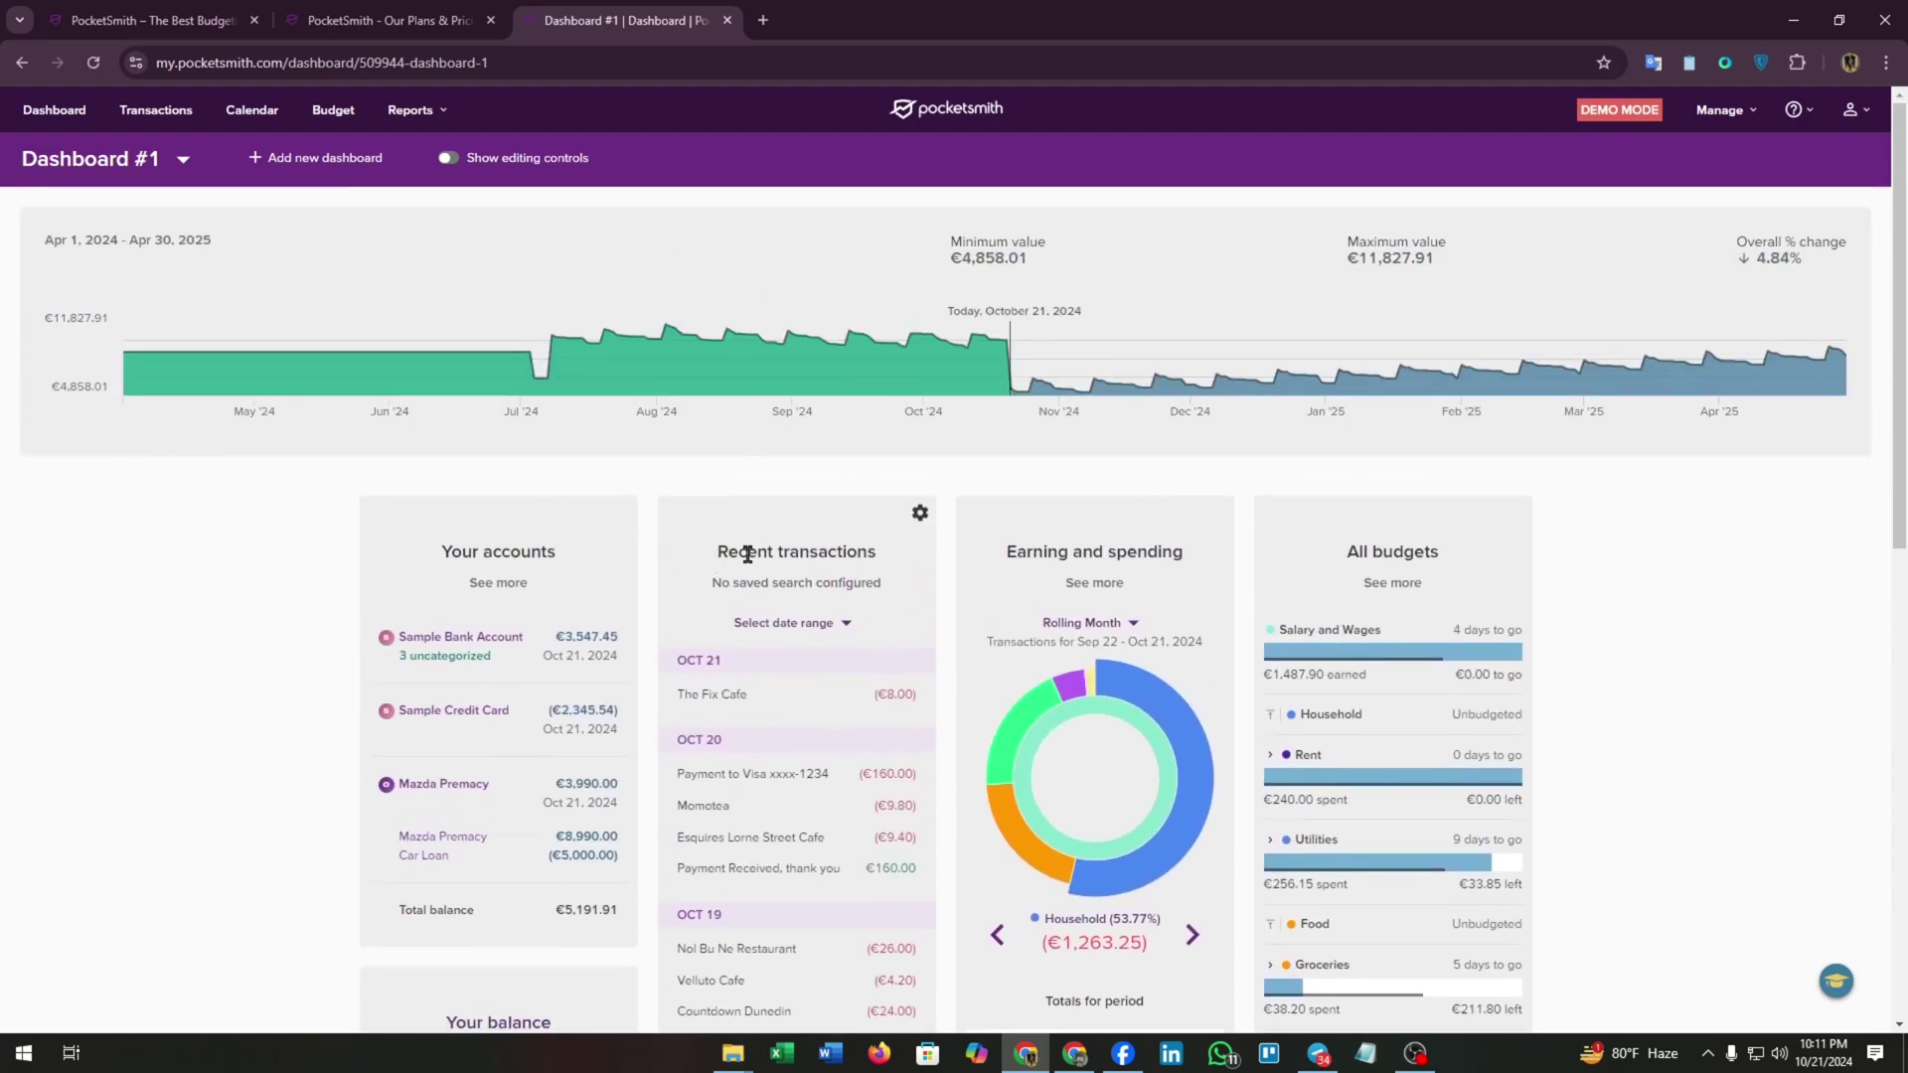
scroll(769, 610, down, 1)
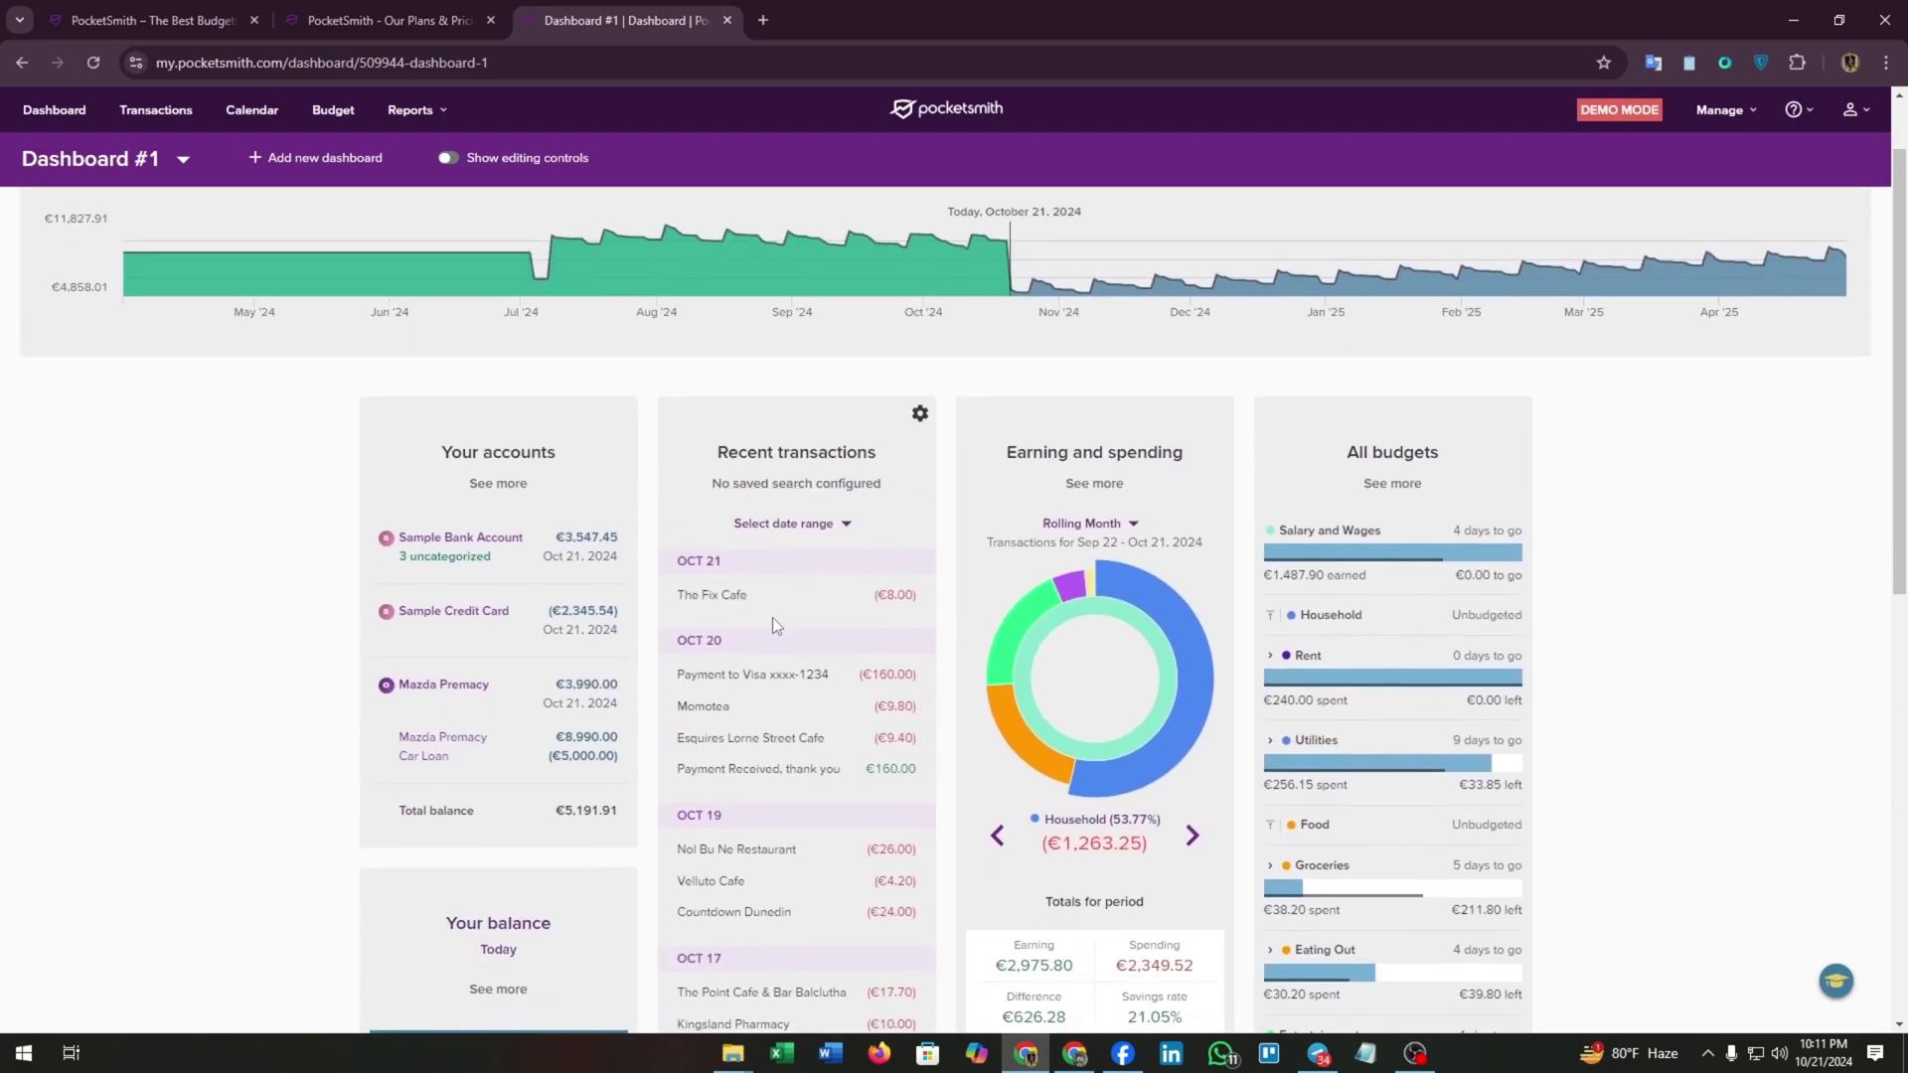
scroll(710, 592, down, 2)
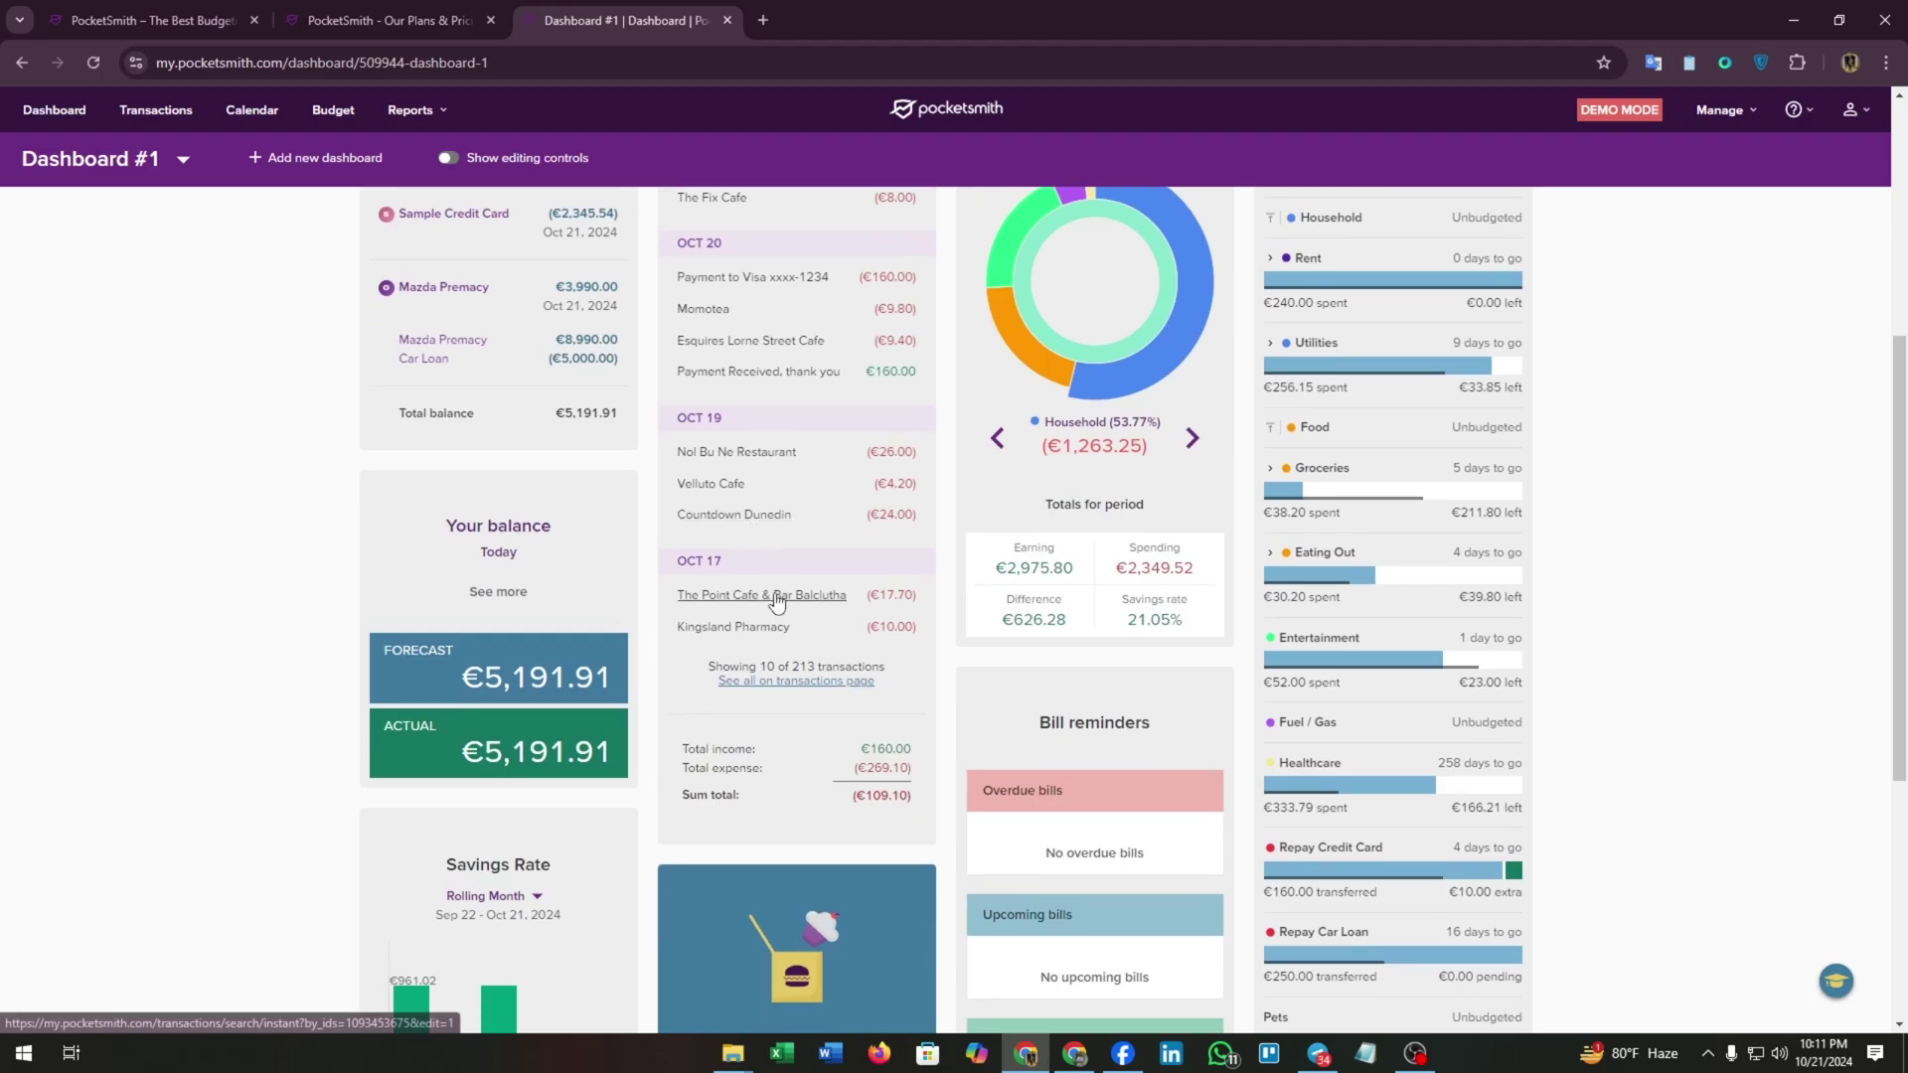
scroll(1015, 485, up, 2)
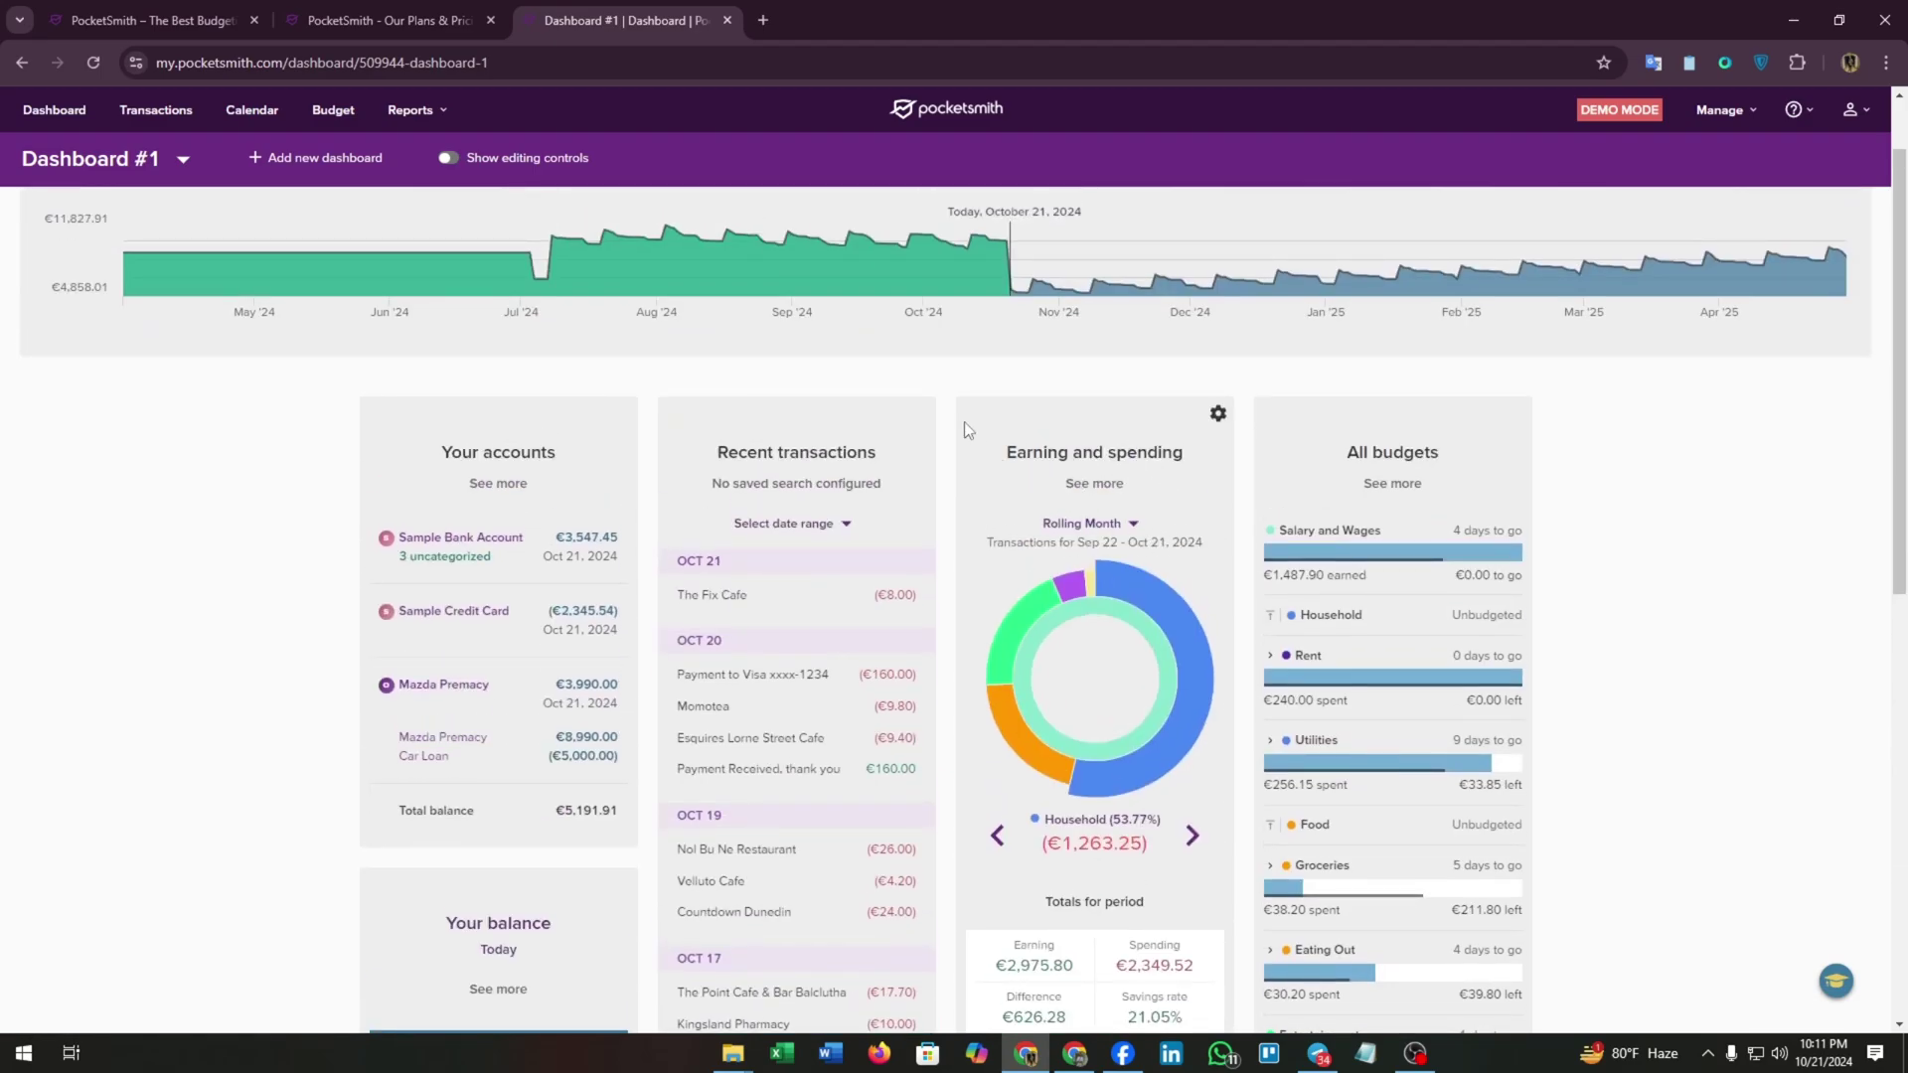
scroll(1392, 481, down, 2)
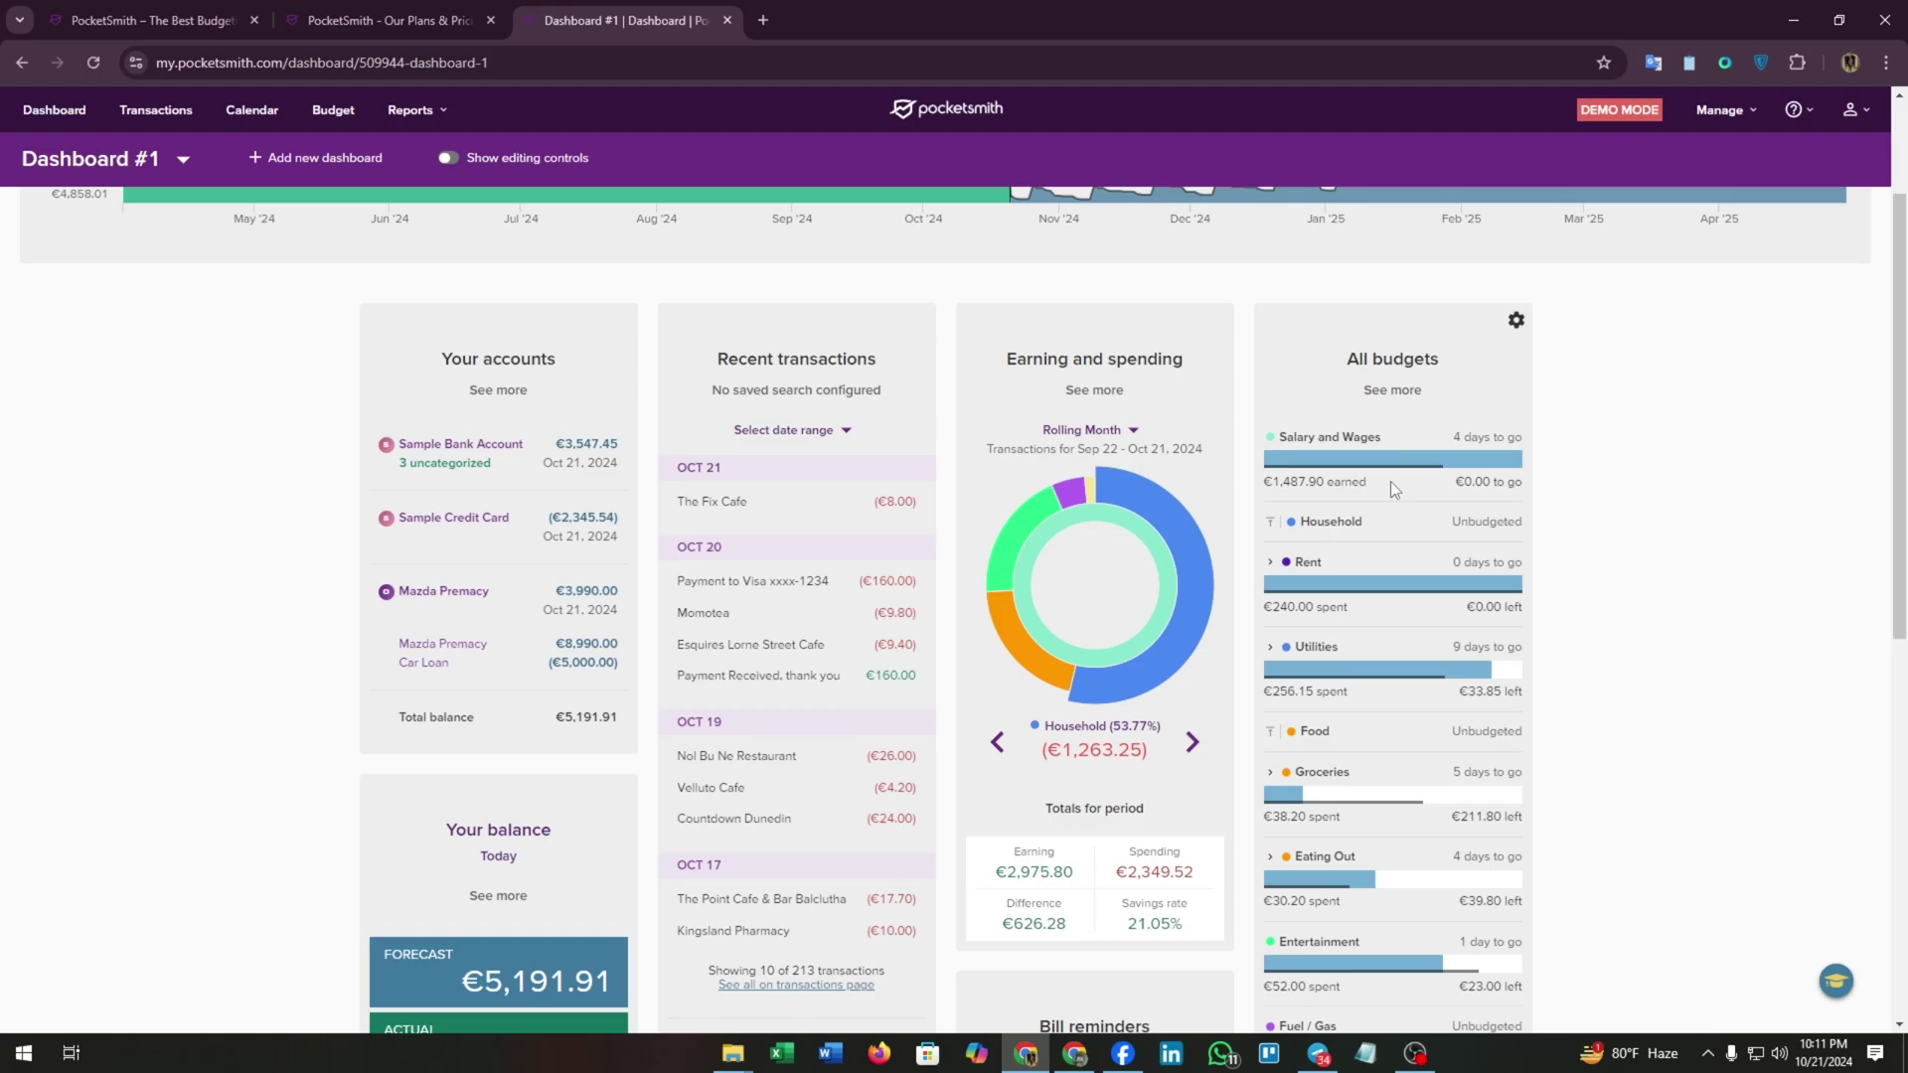
scroll(1179, 627, down, 1)
scroll(1178, 635, down, 1)
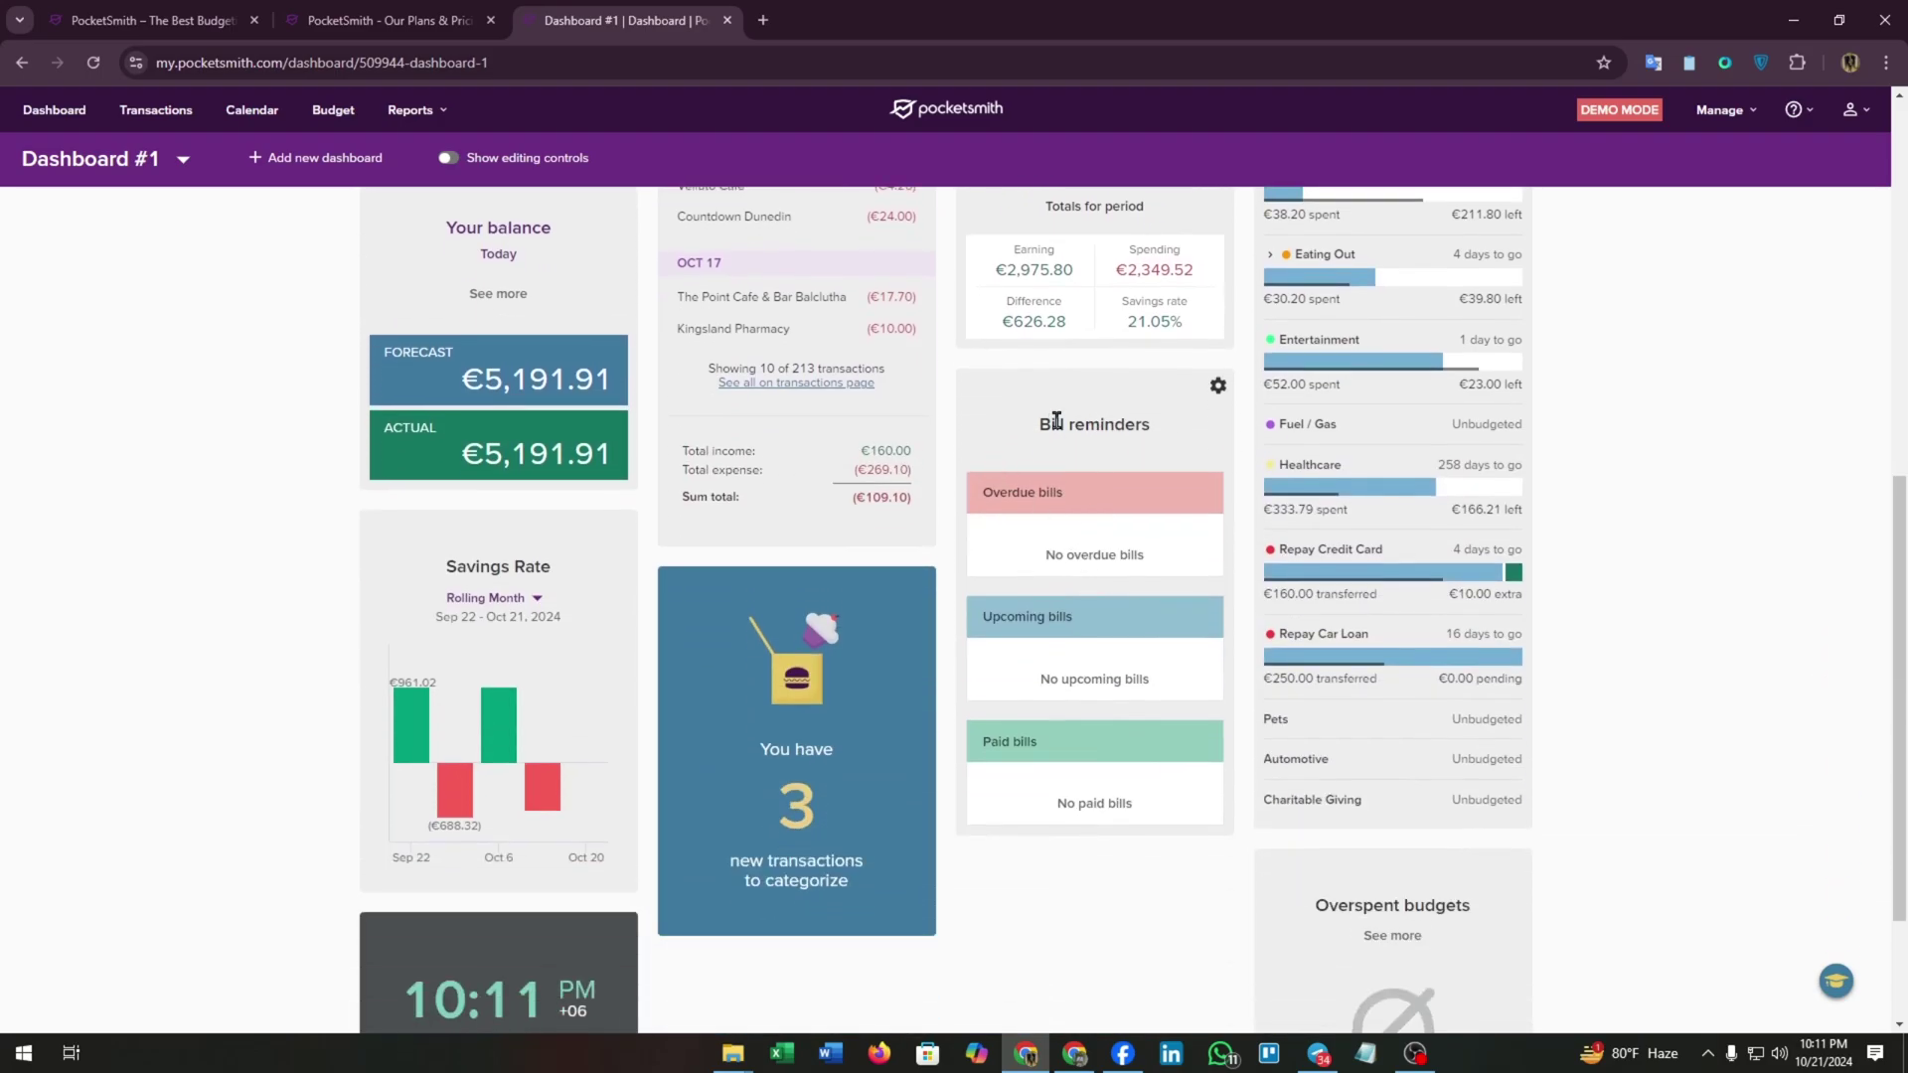
scroll(933, 624, down, 1)
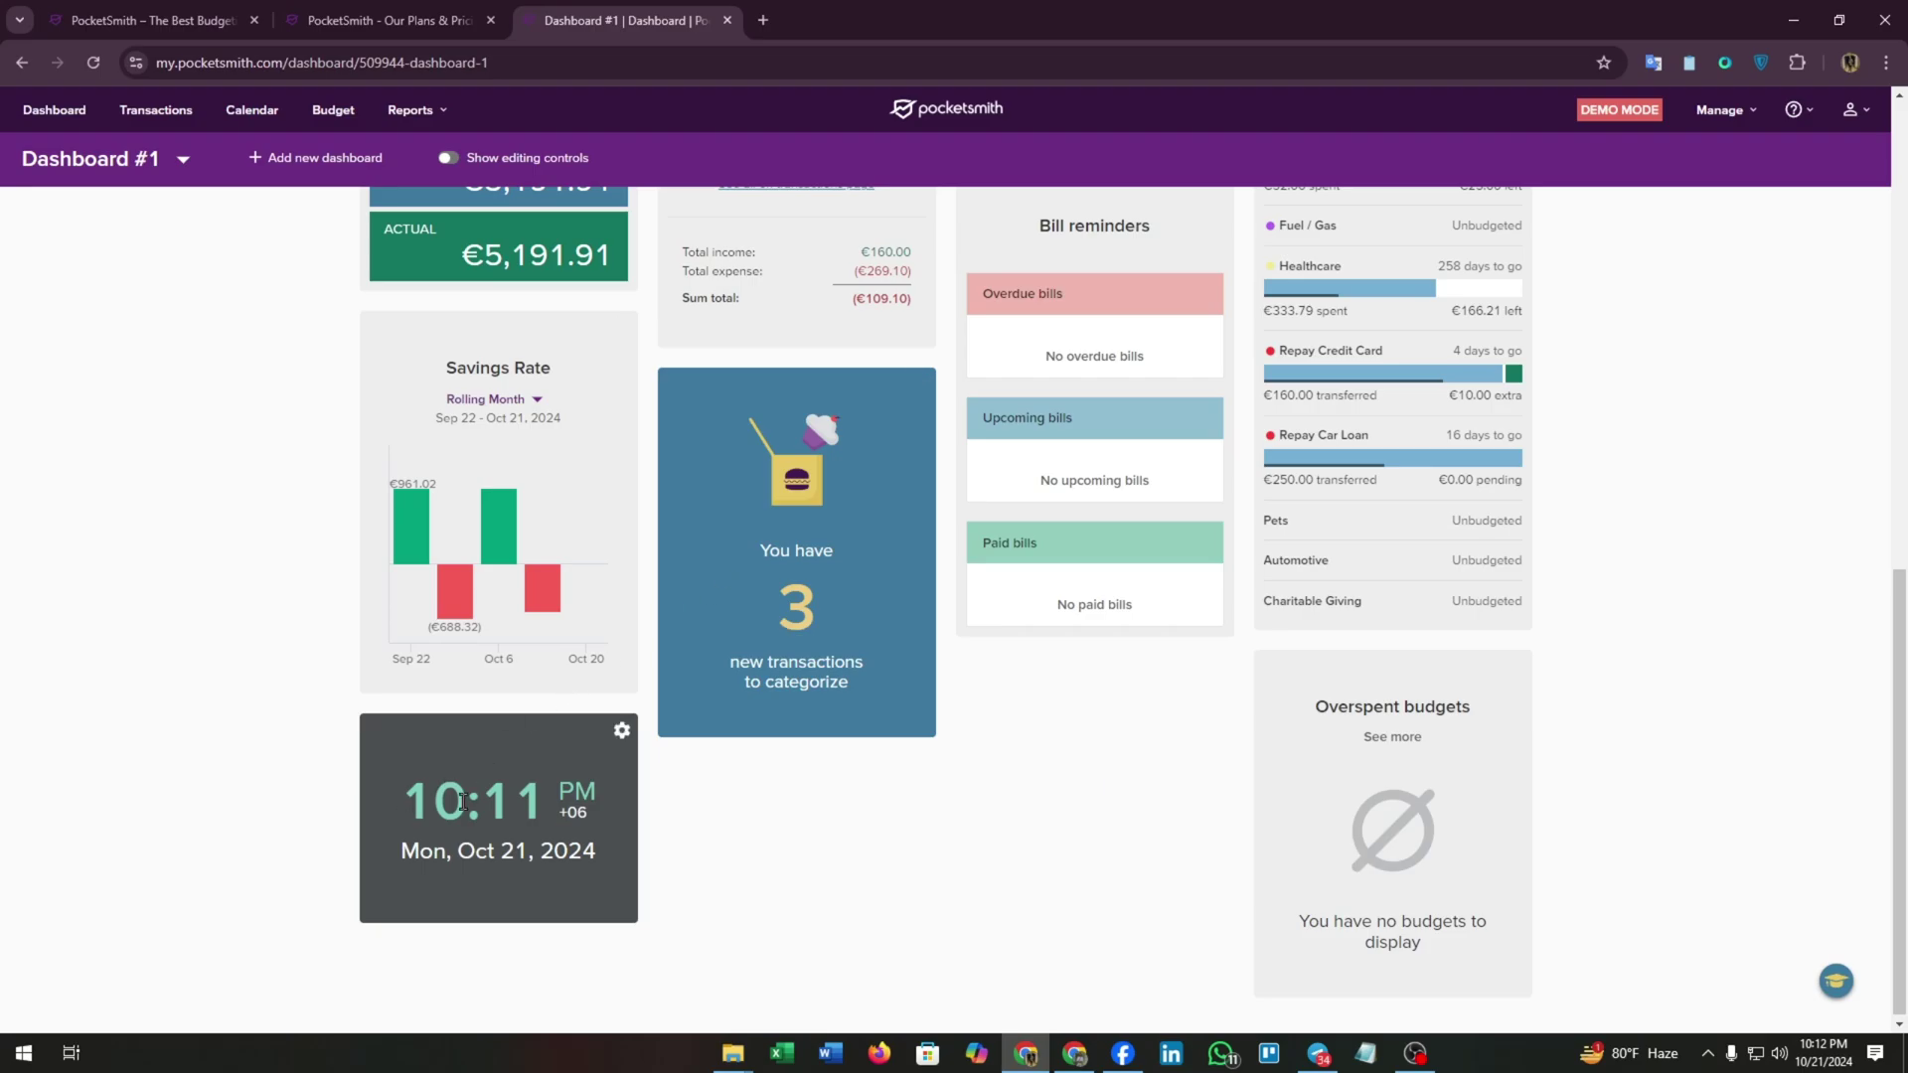
scroll(700, 290, up, 3)
scroll(533, 228, up, 2)
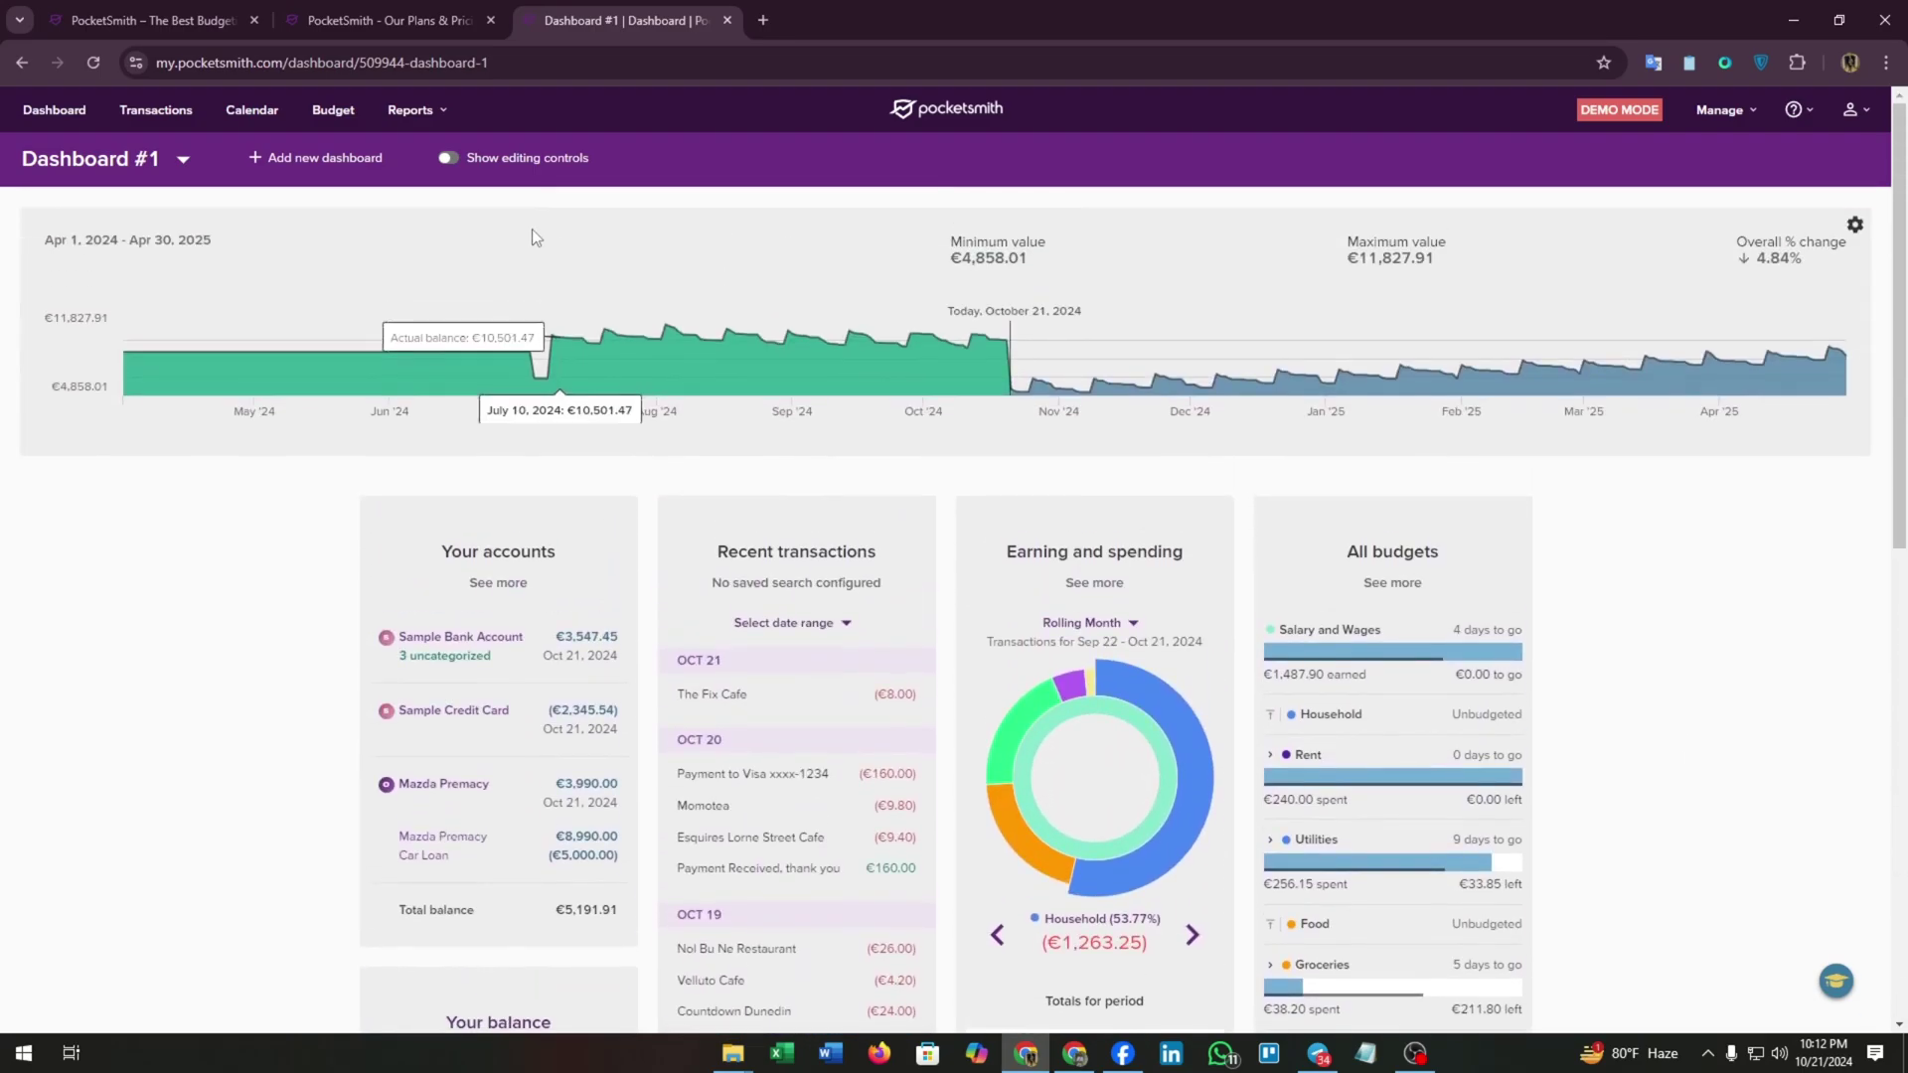
Step: Open Transactions in a new tab, dismiss its banner, and filter to the three uncategorized items
middle_click(149, 116)
click(854, 15)
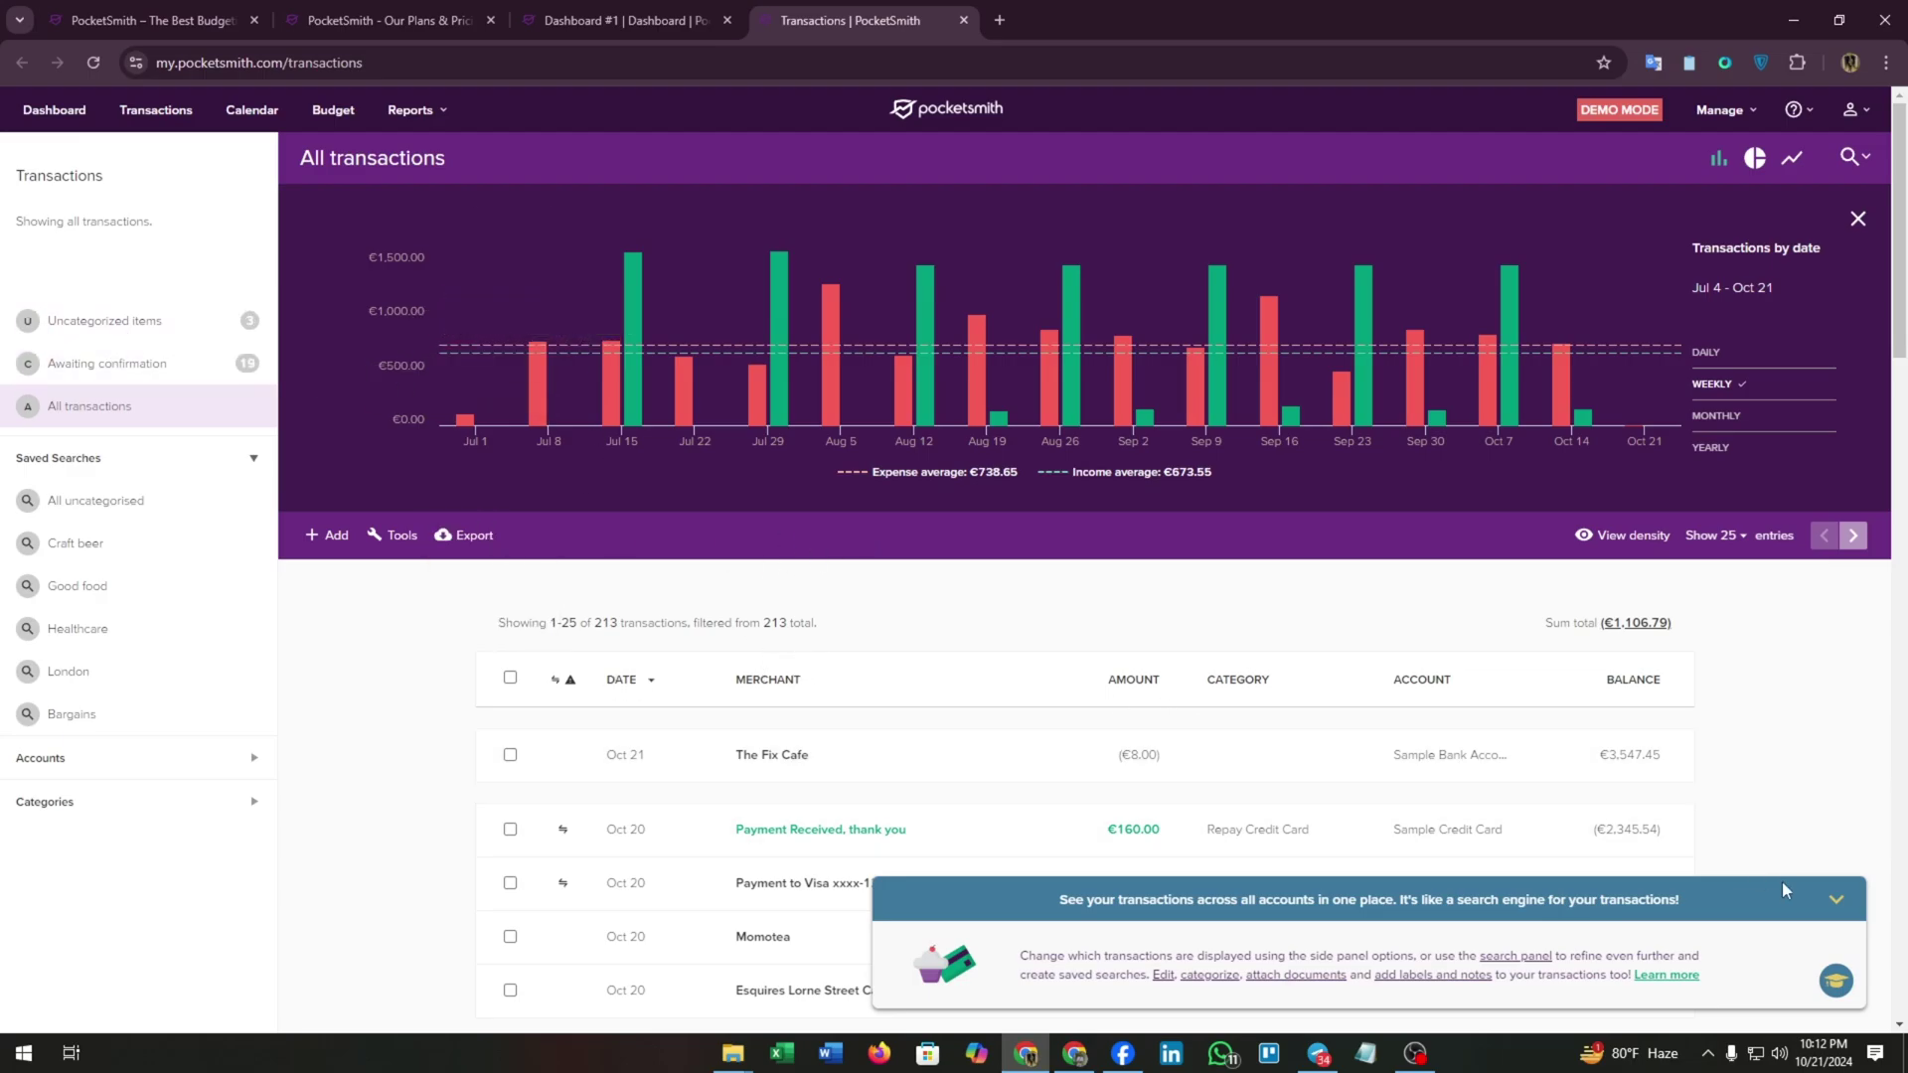
click(1838, 905)
mouse_move(632, 340)
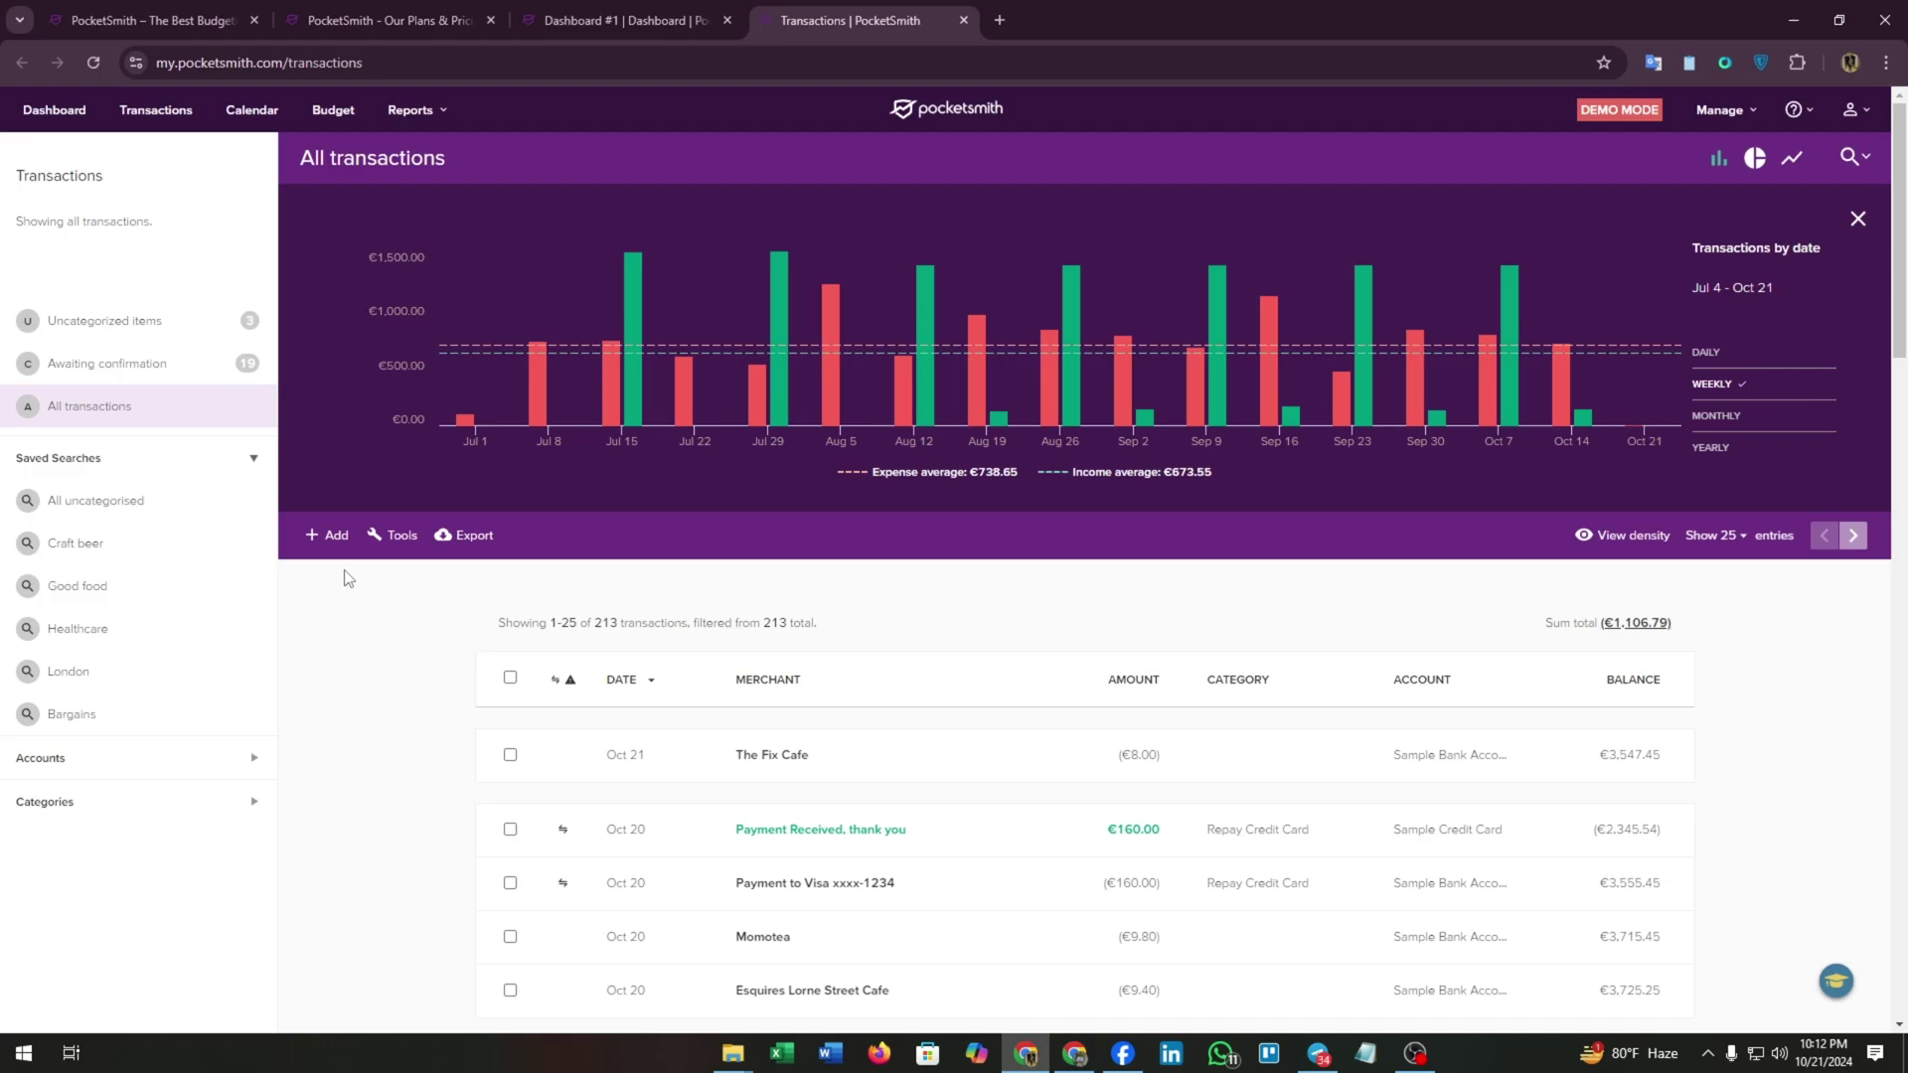
click(206, 319)
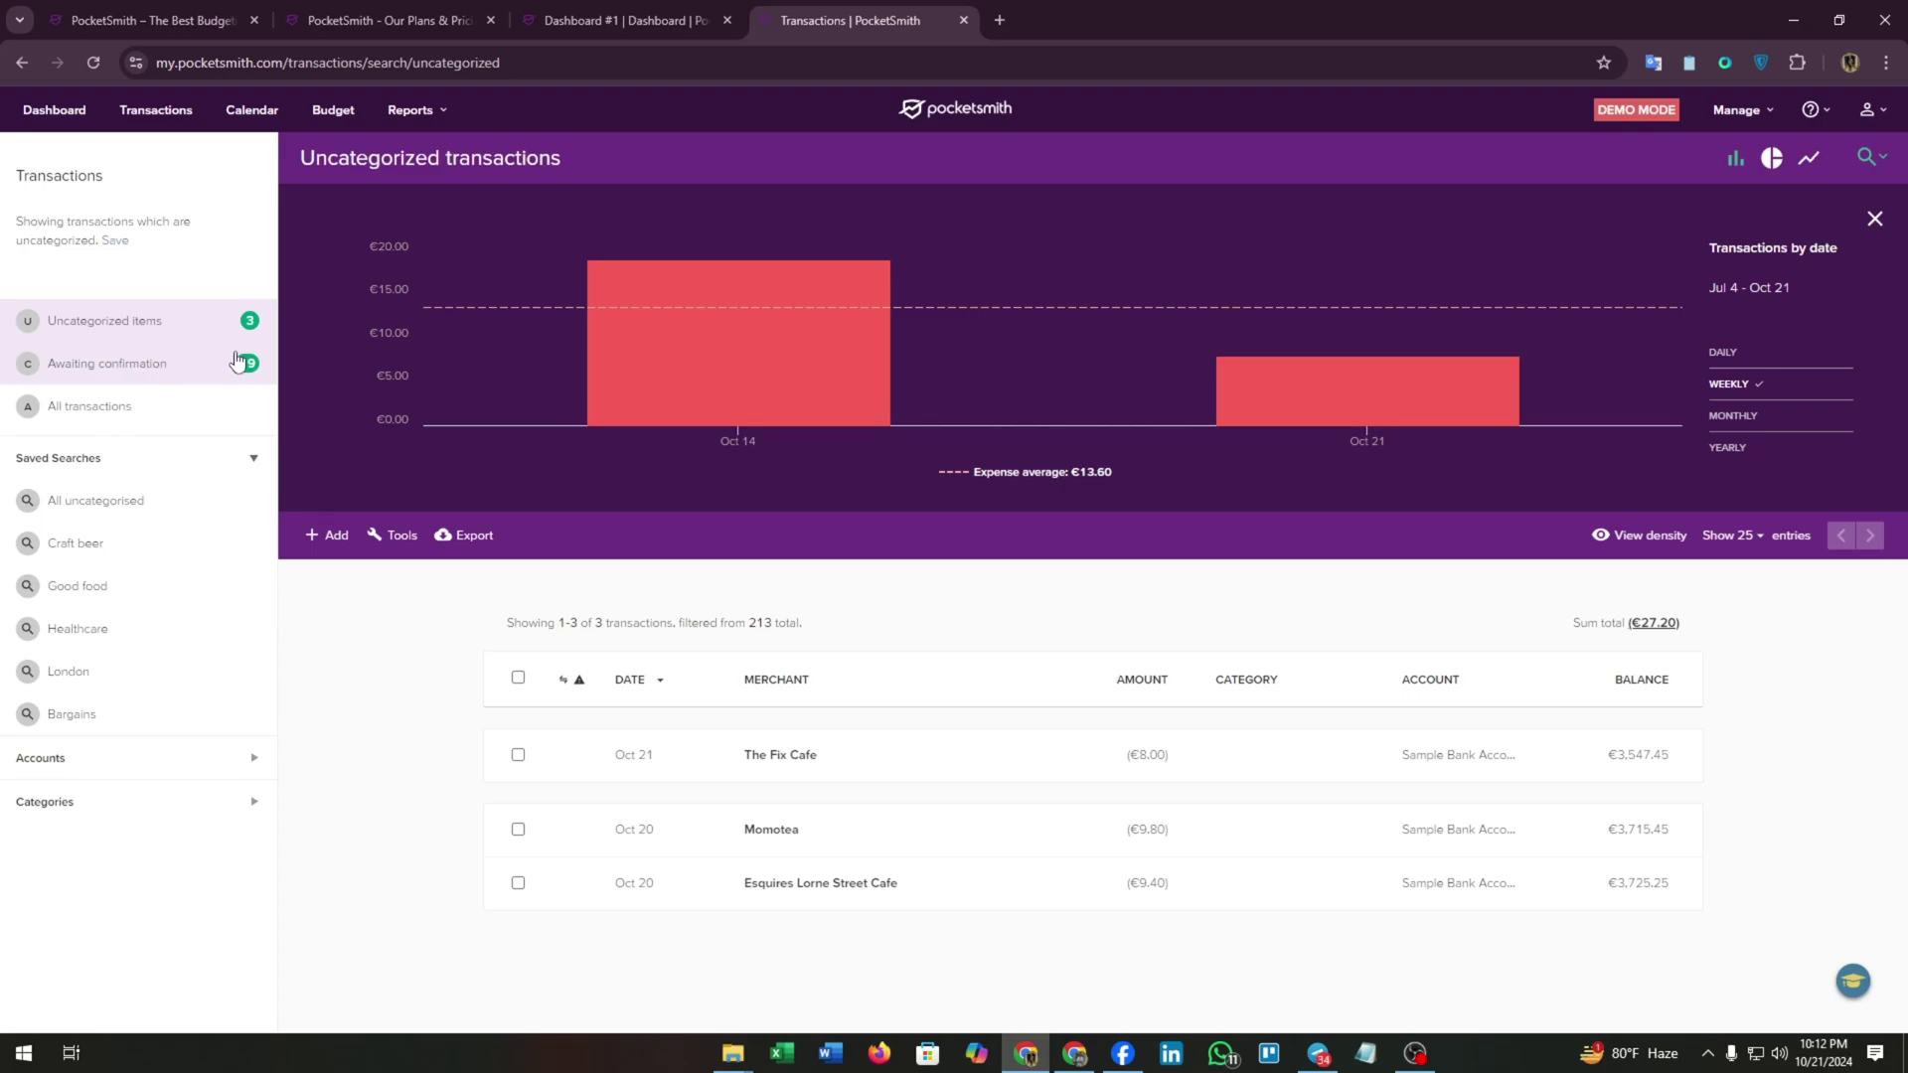
Step: Confirm the 'Payment Received, thank you' and 'Payment to Visa xxxx-1234' transactions, then show uncategorized items
click(204, 368)
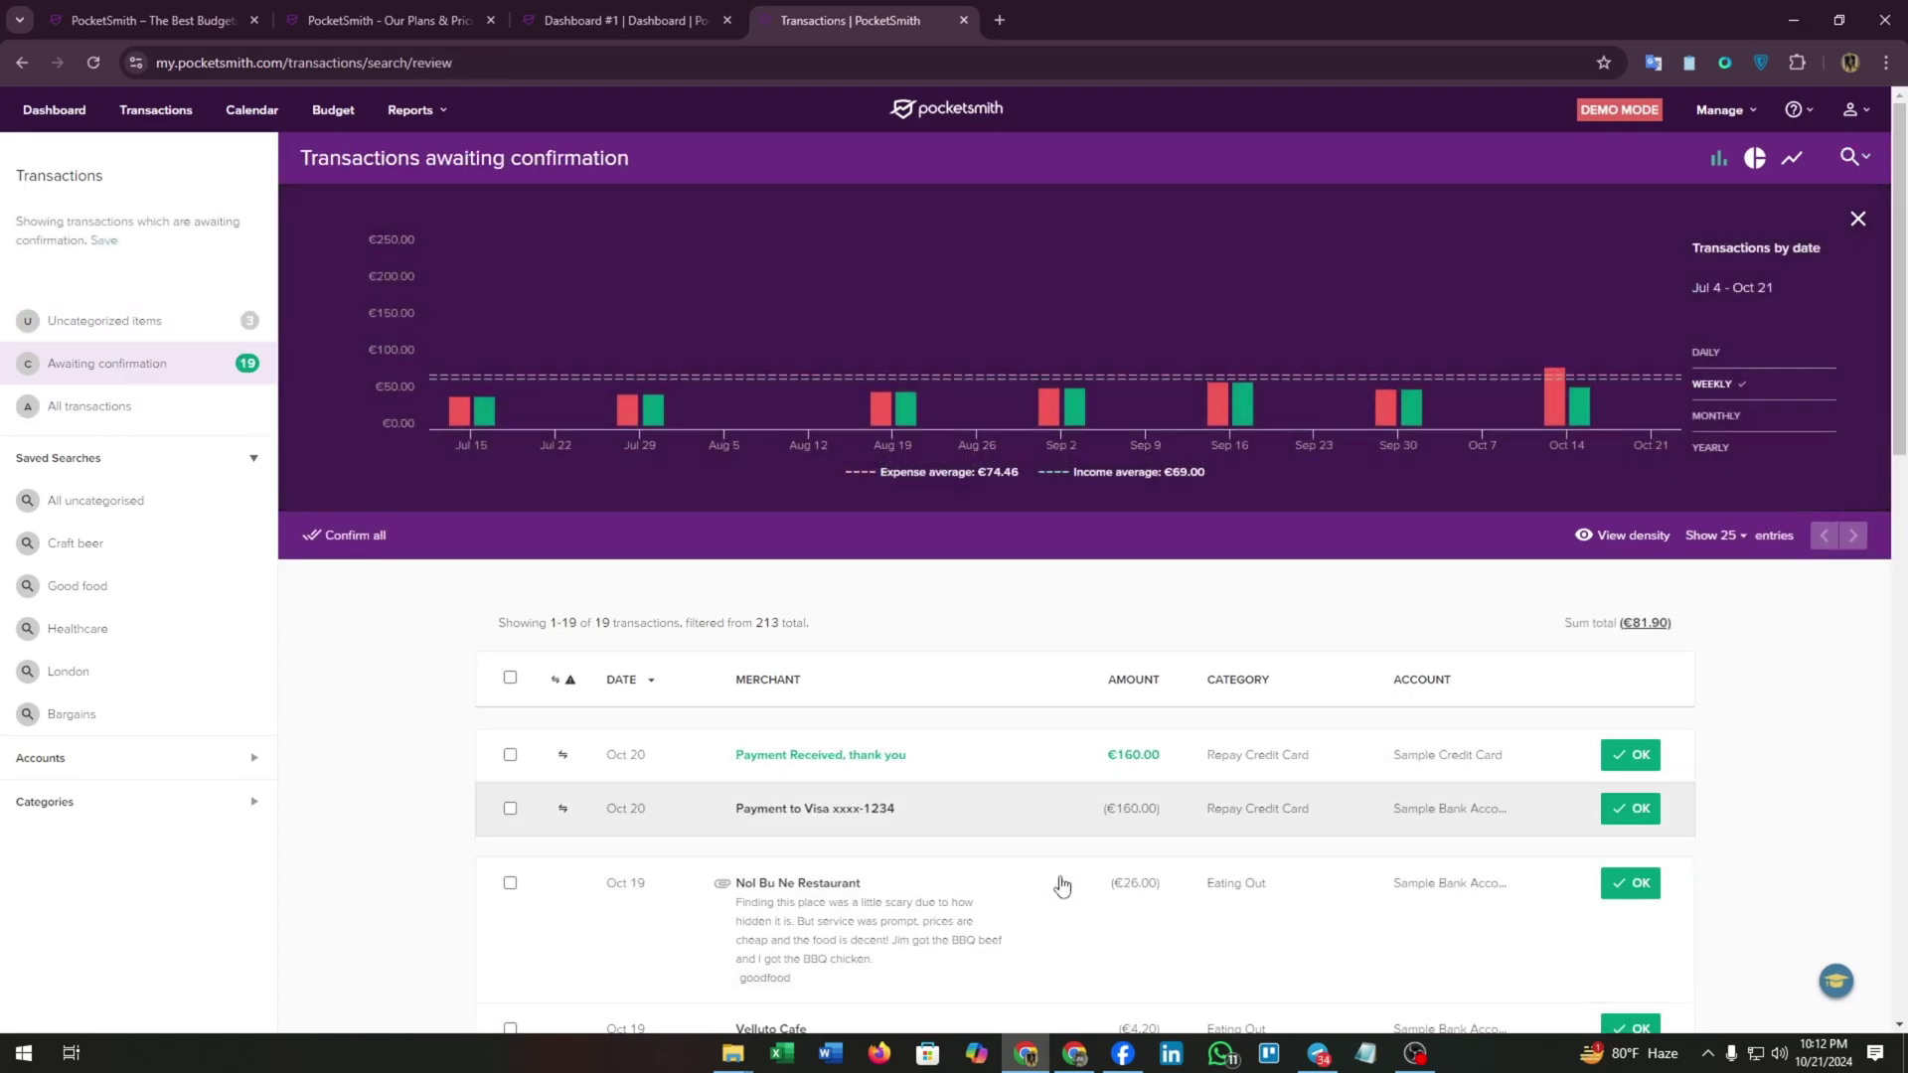
click(1635, 760)
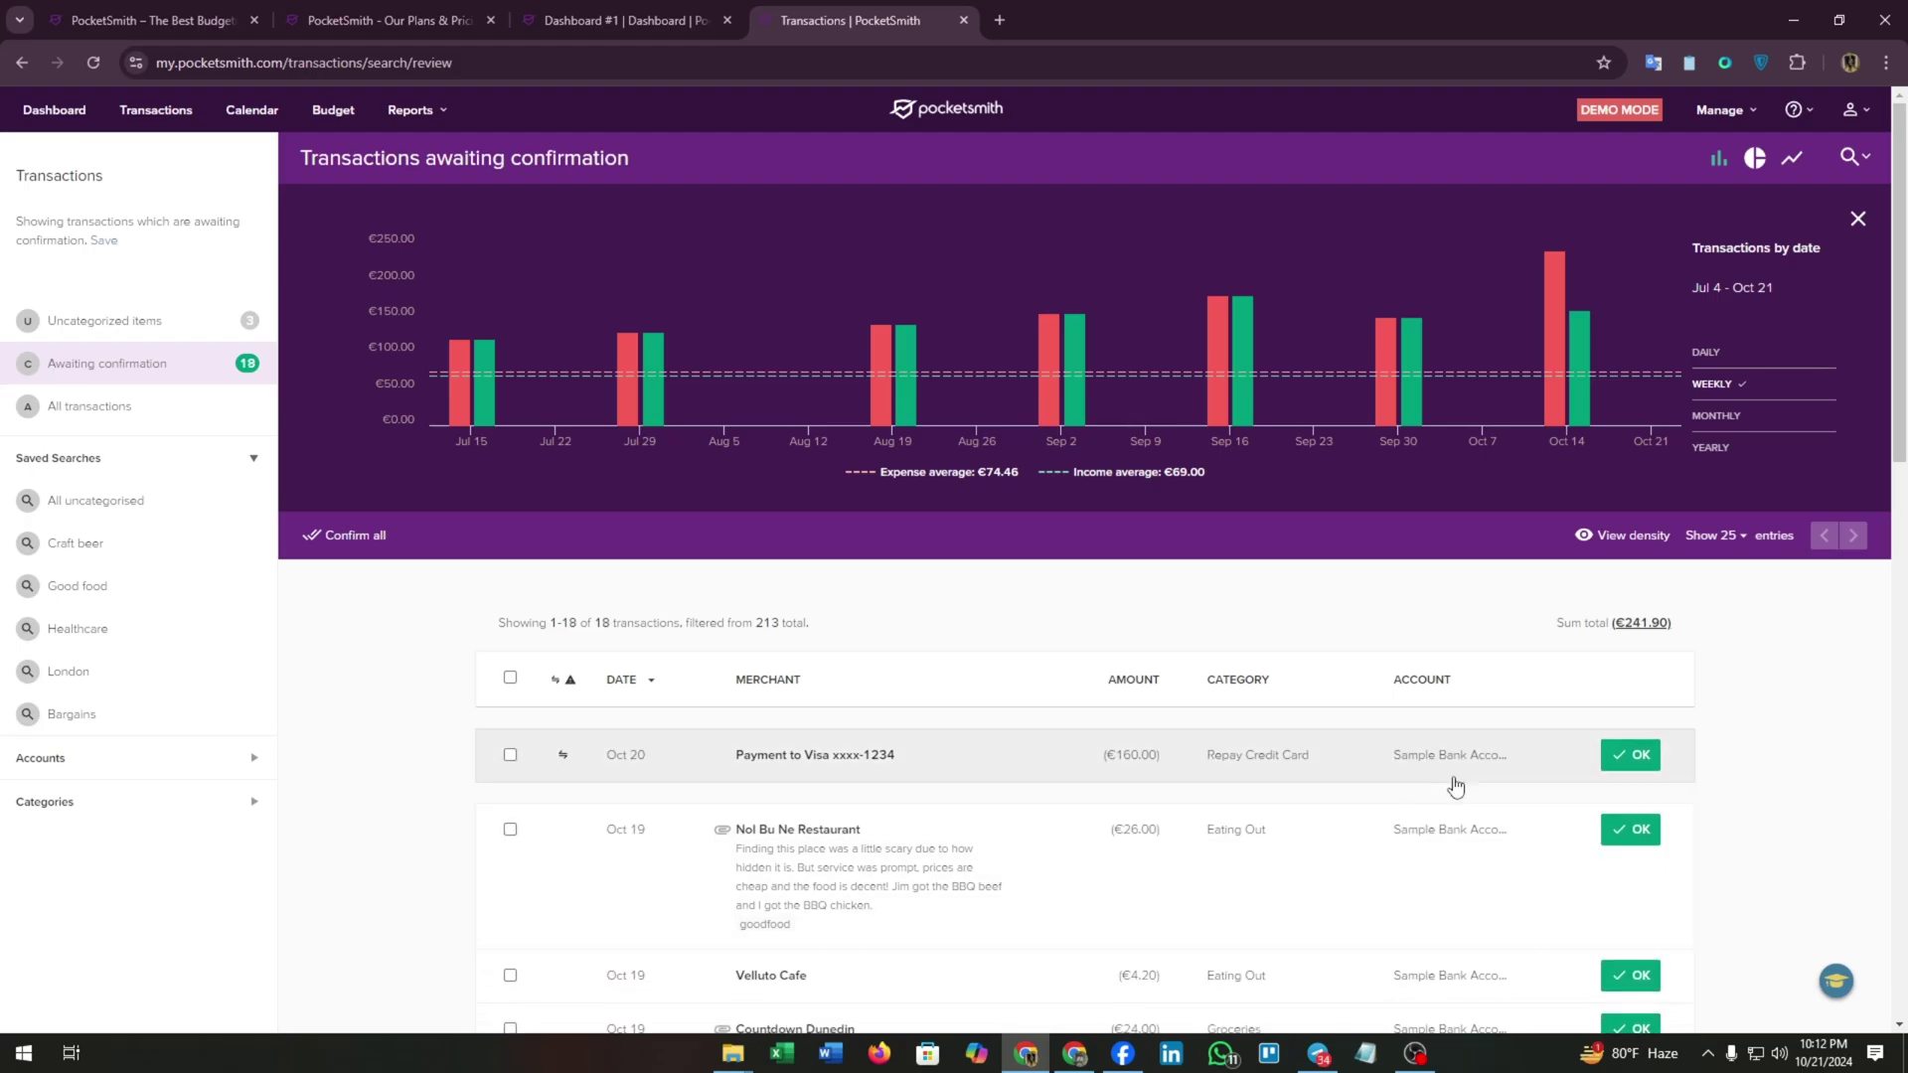
click(1632, 755)
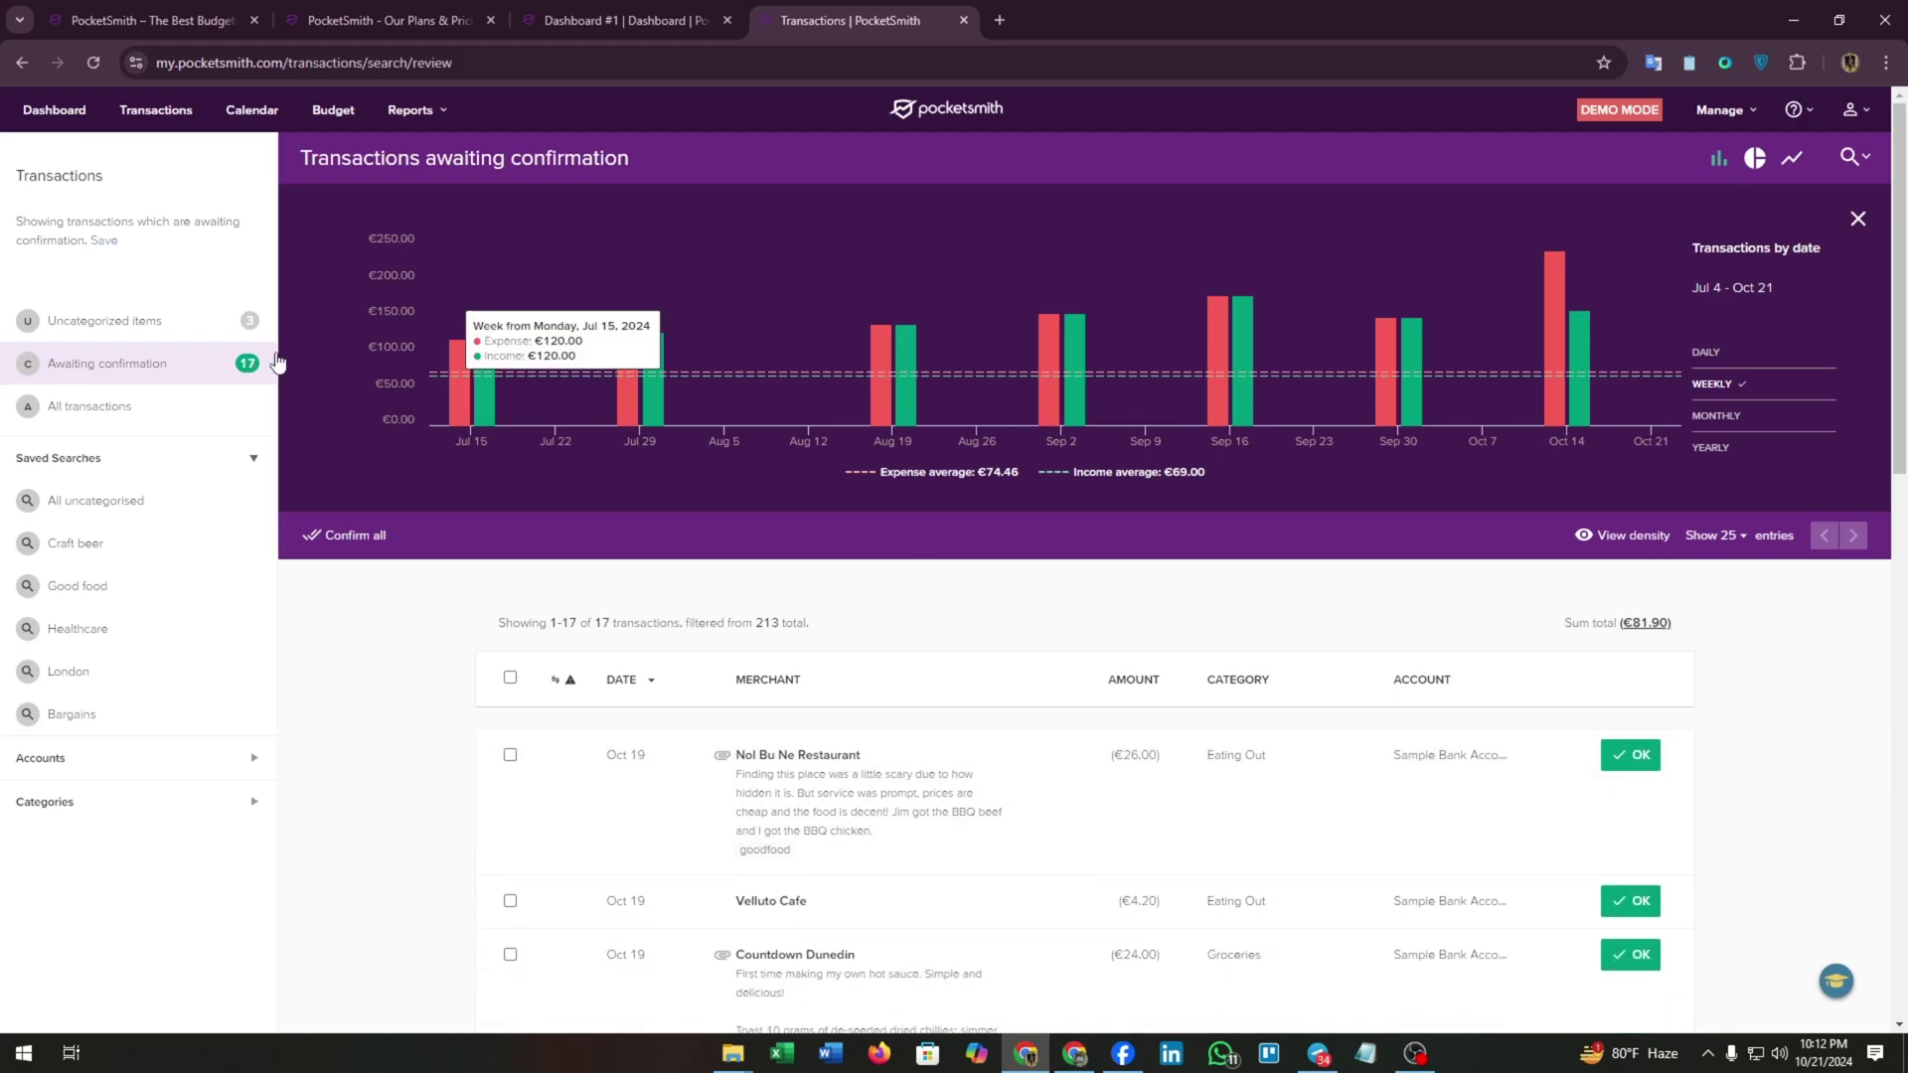
click(203, 326)
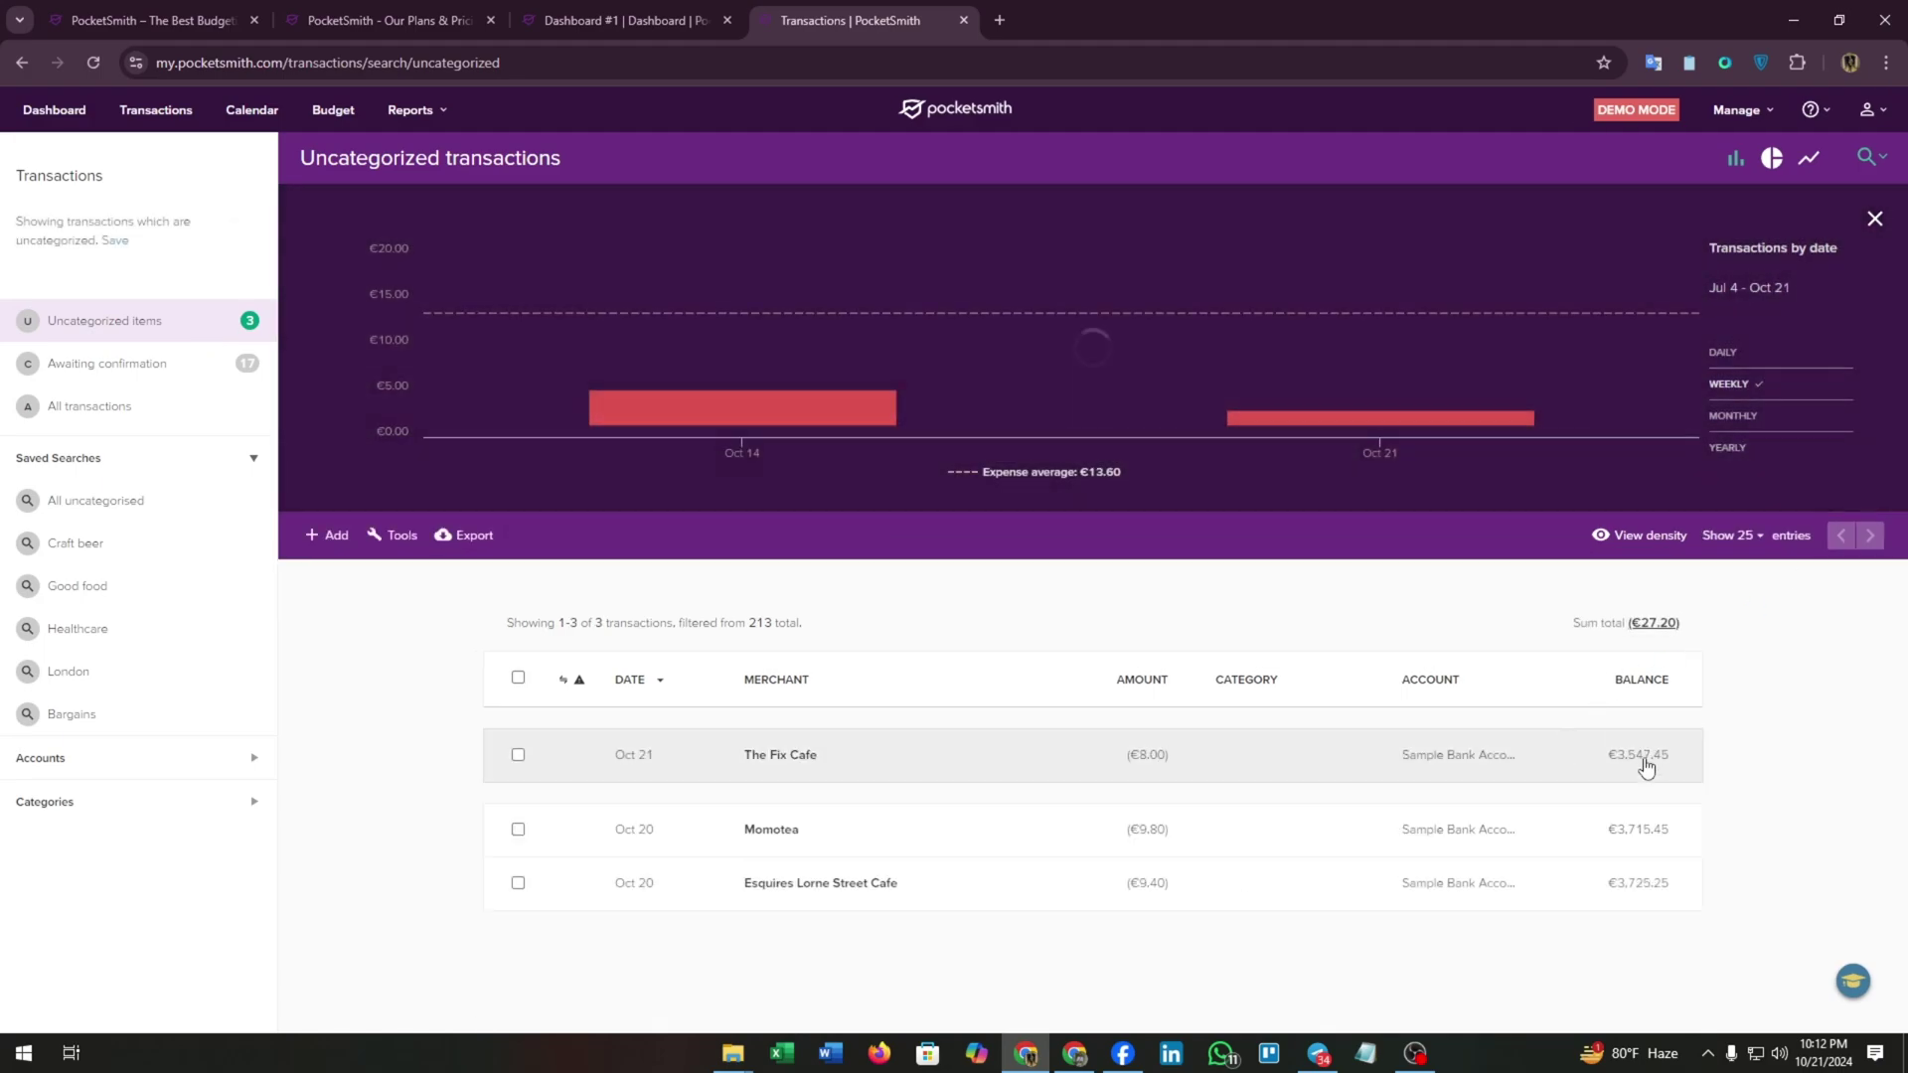
Step: Set The Fix Cafe transaction's category to Salary and Wages and save it
click(907, 758)
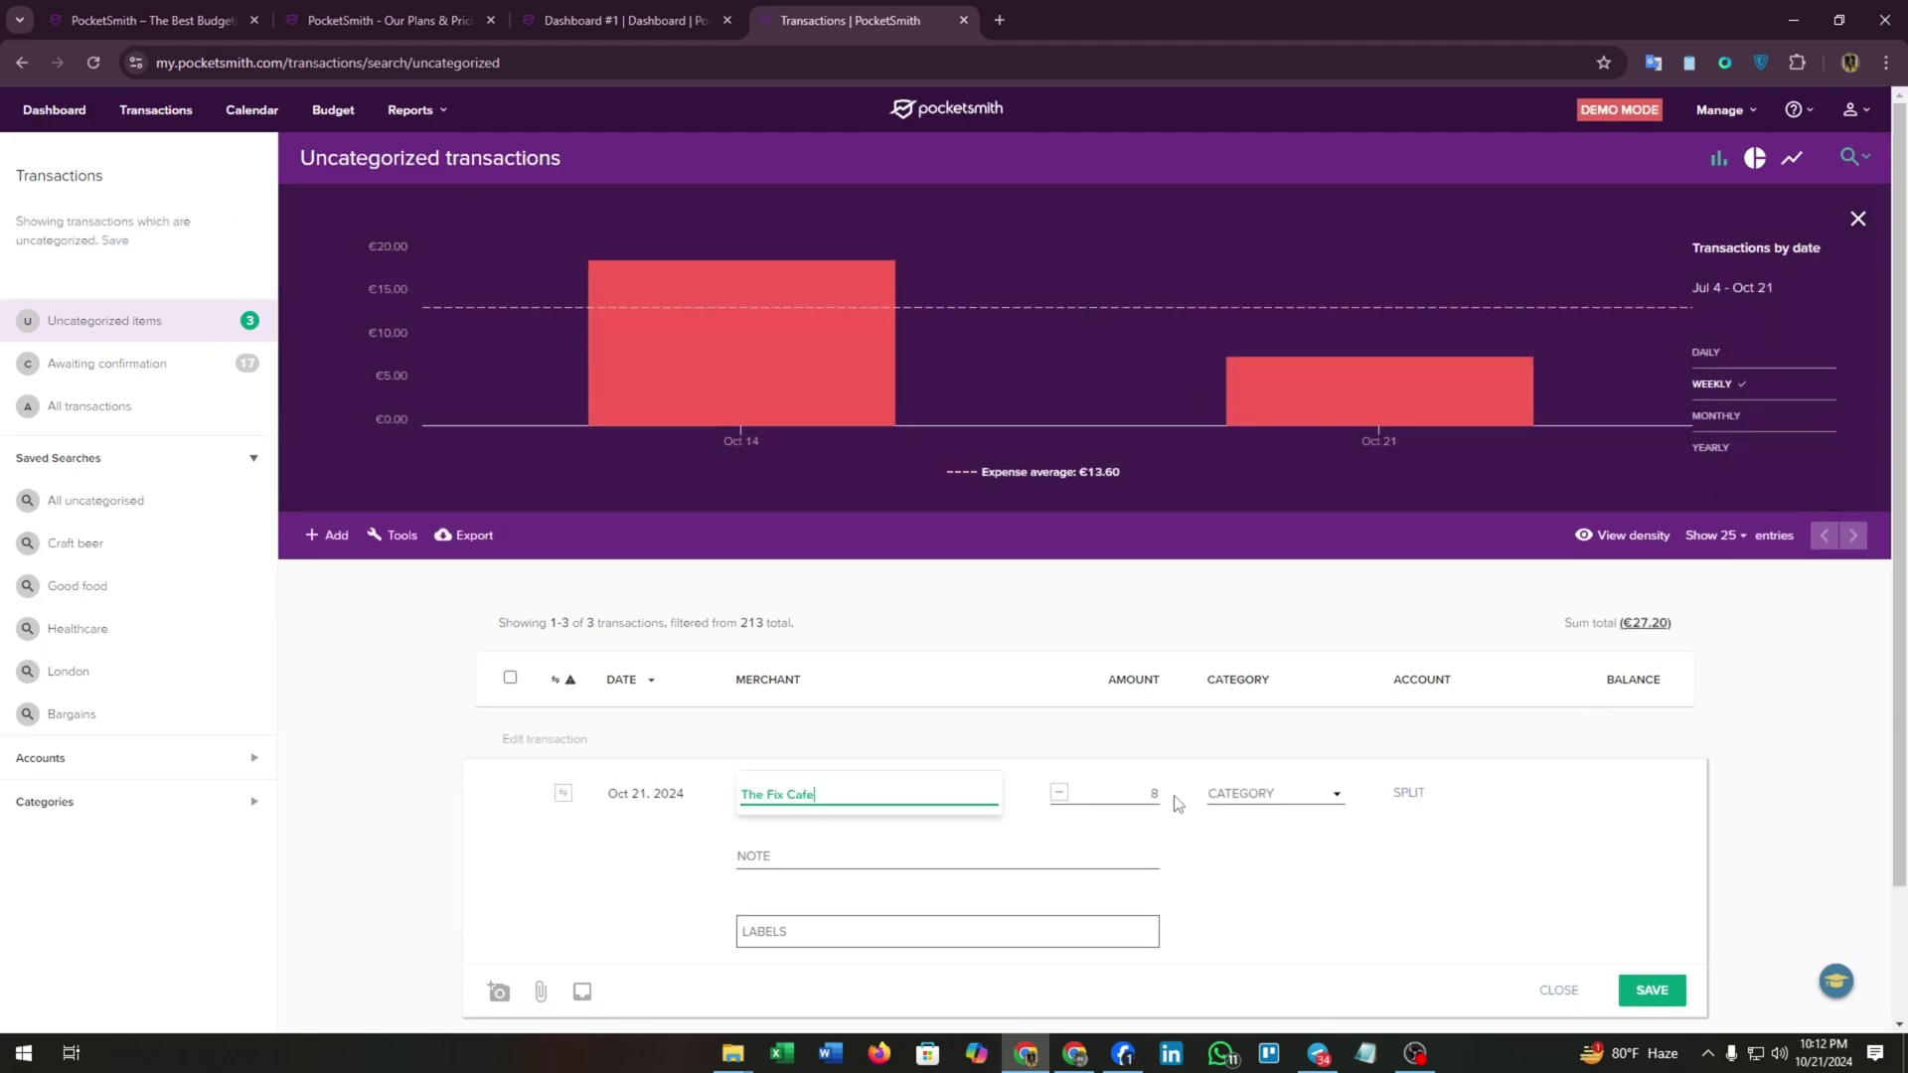
scroll(1291, 776, down, 1)
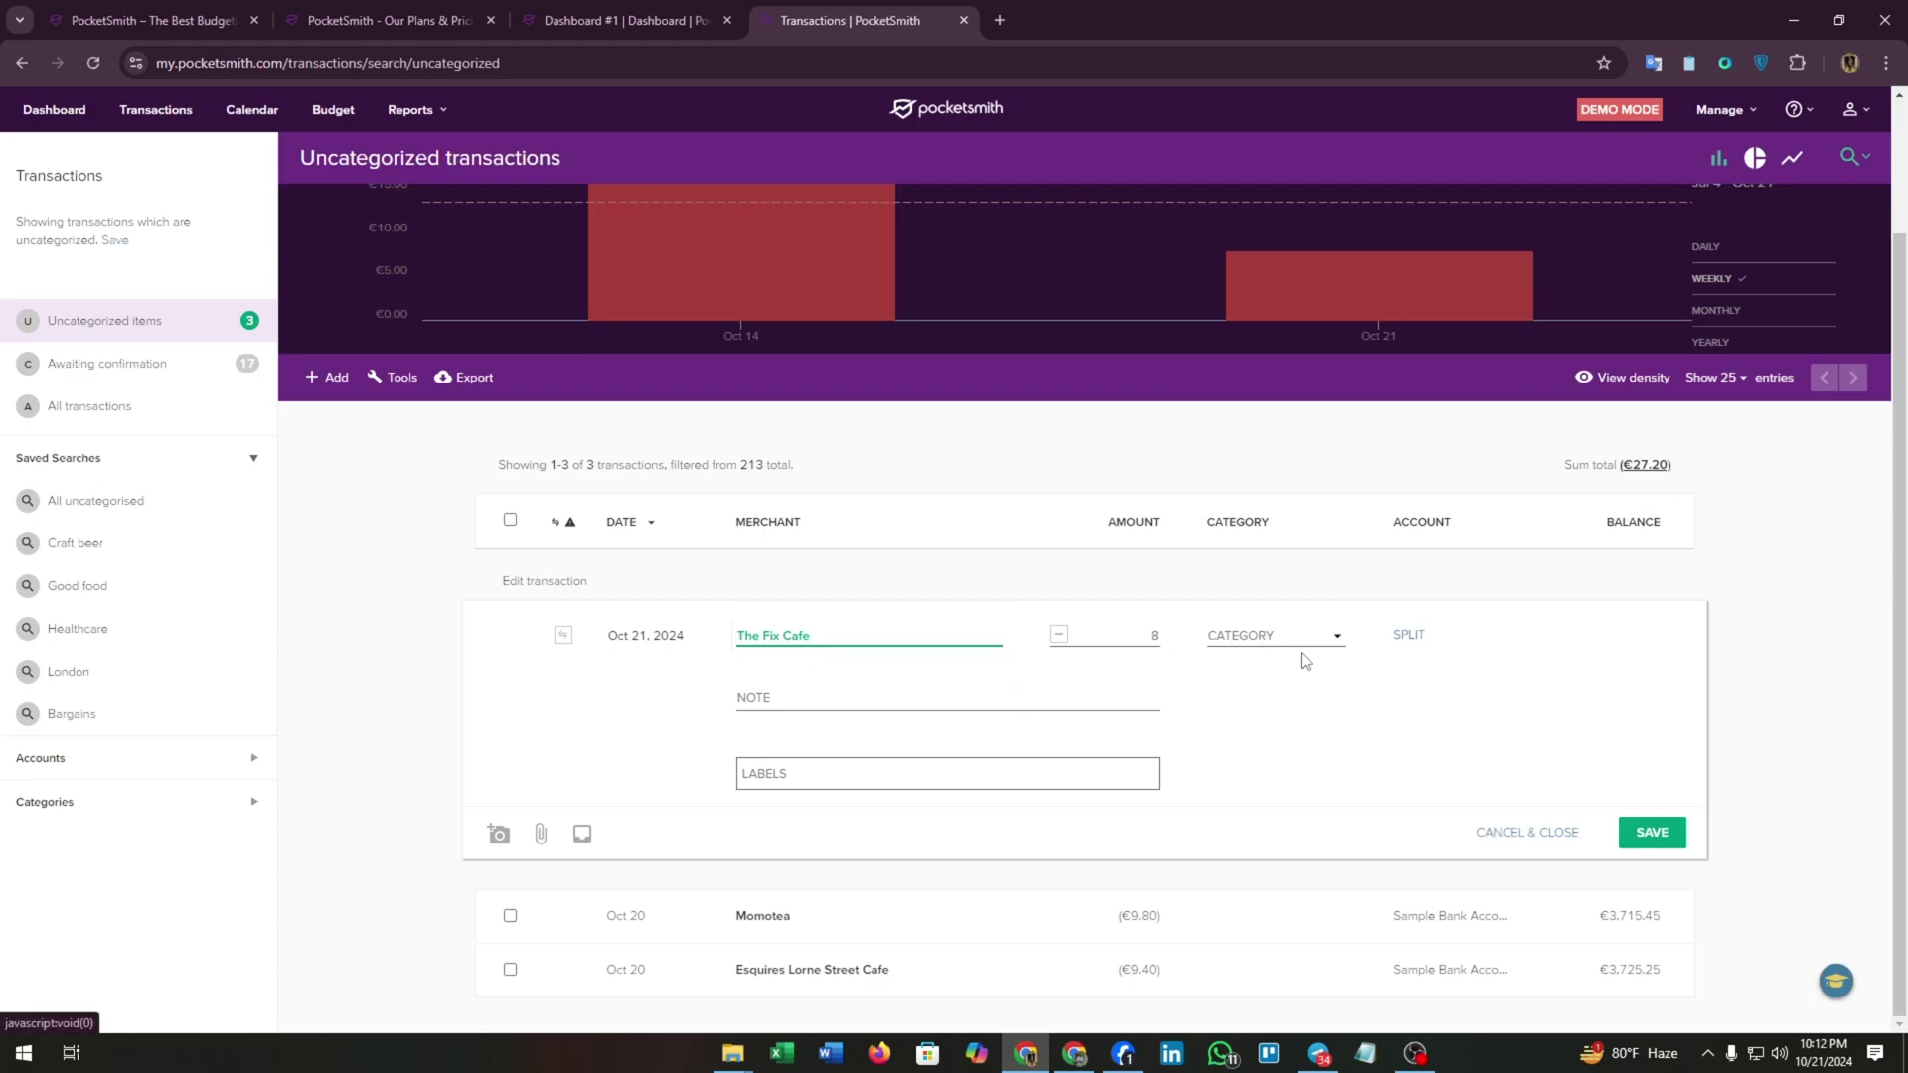
click(1331, 637)
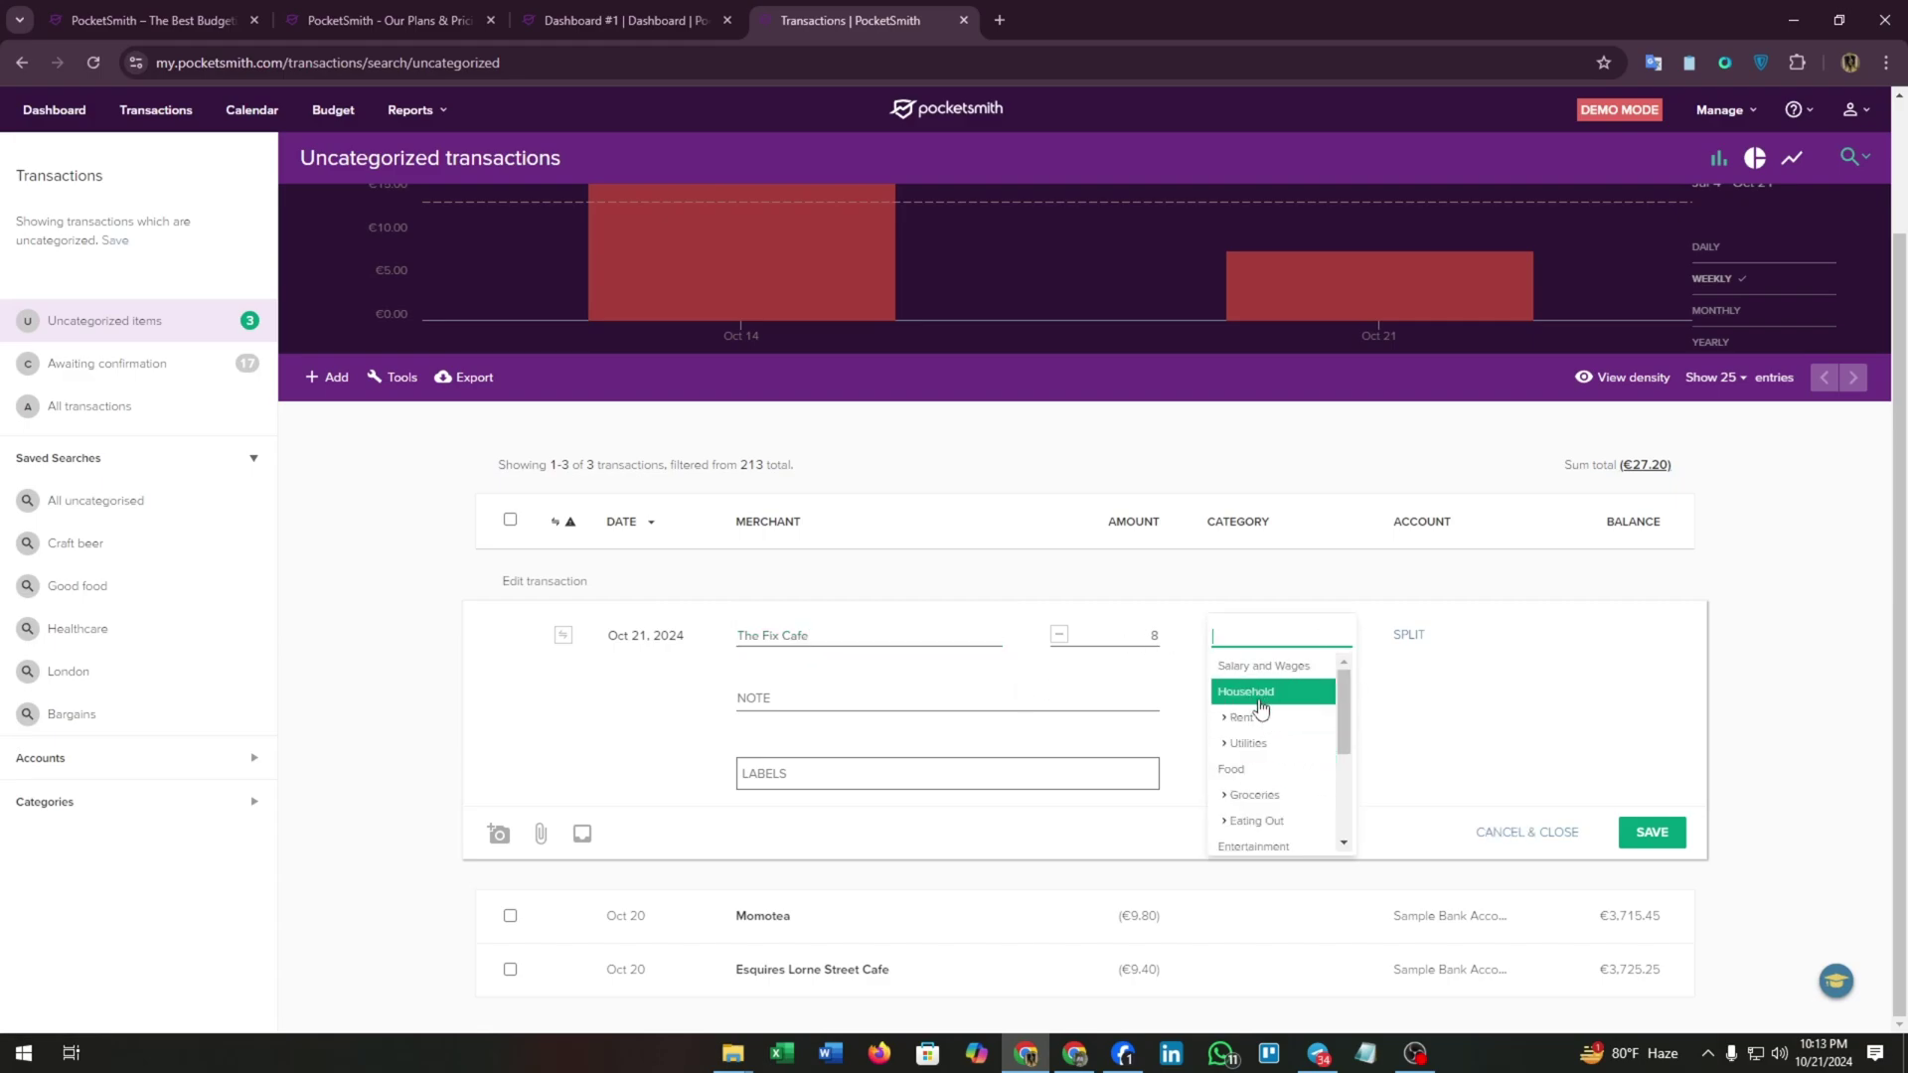
click(1237, 667)
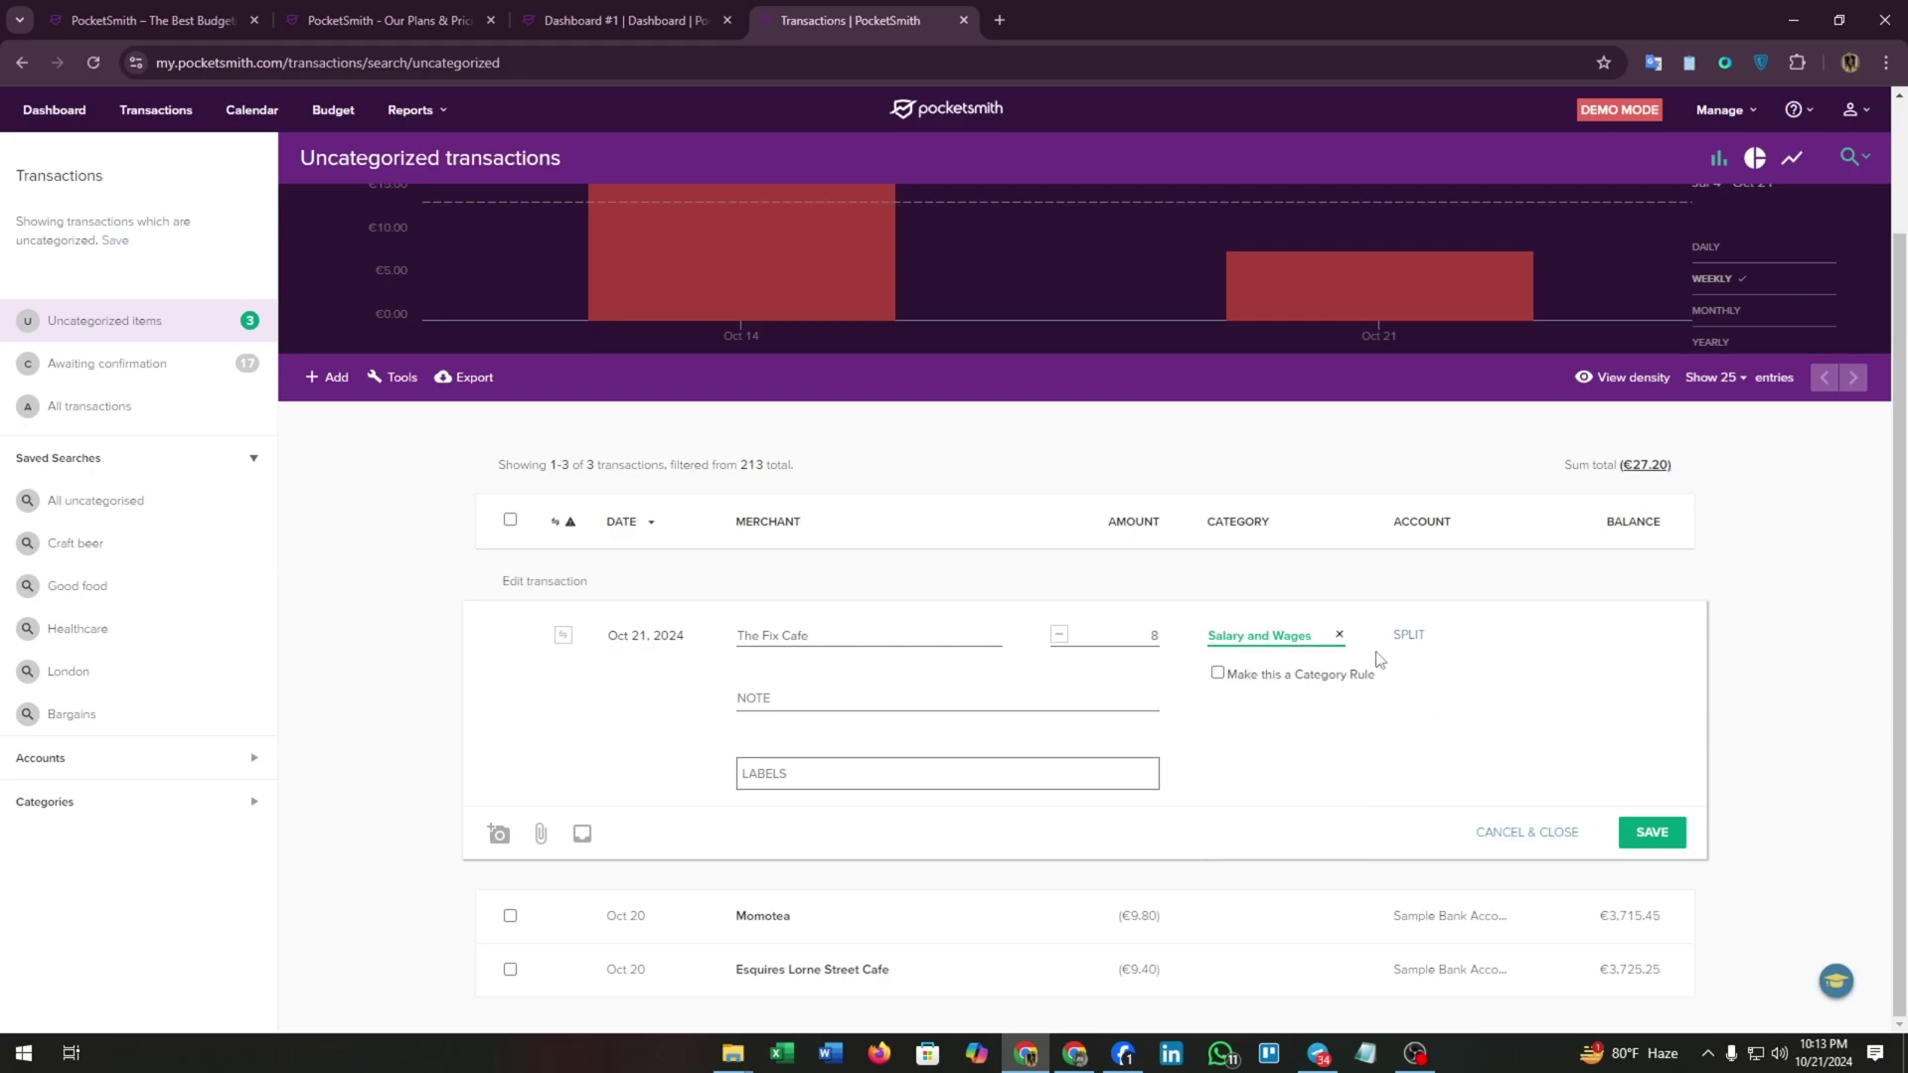
click(1652, 832)
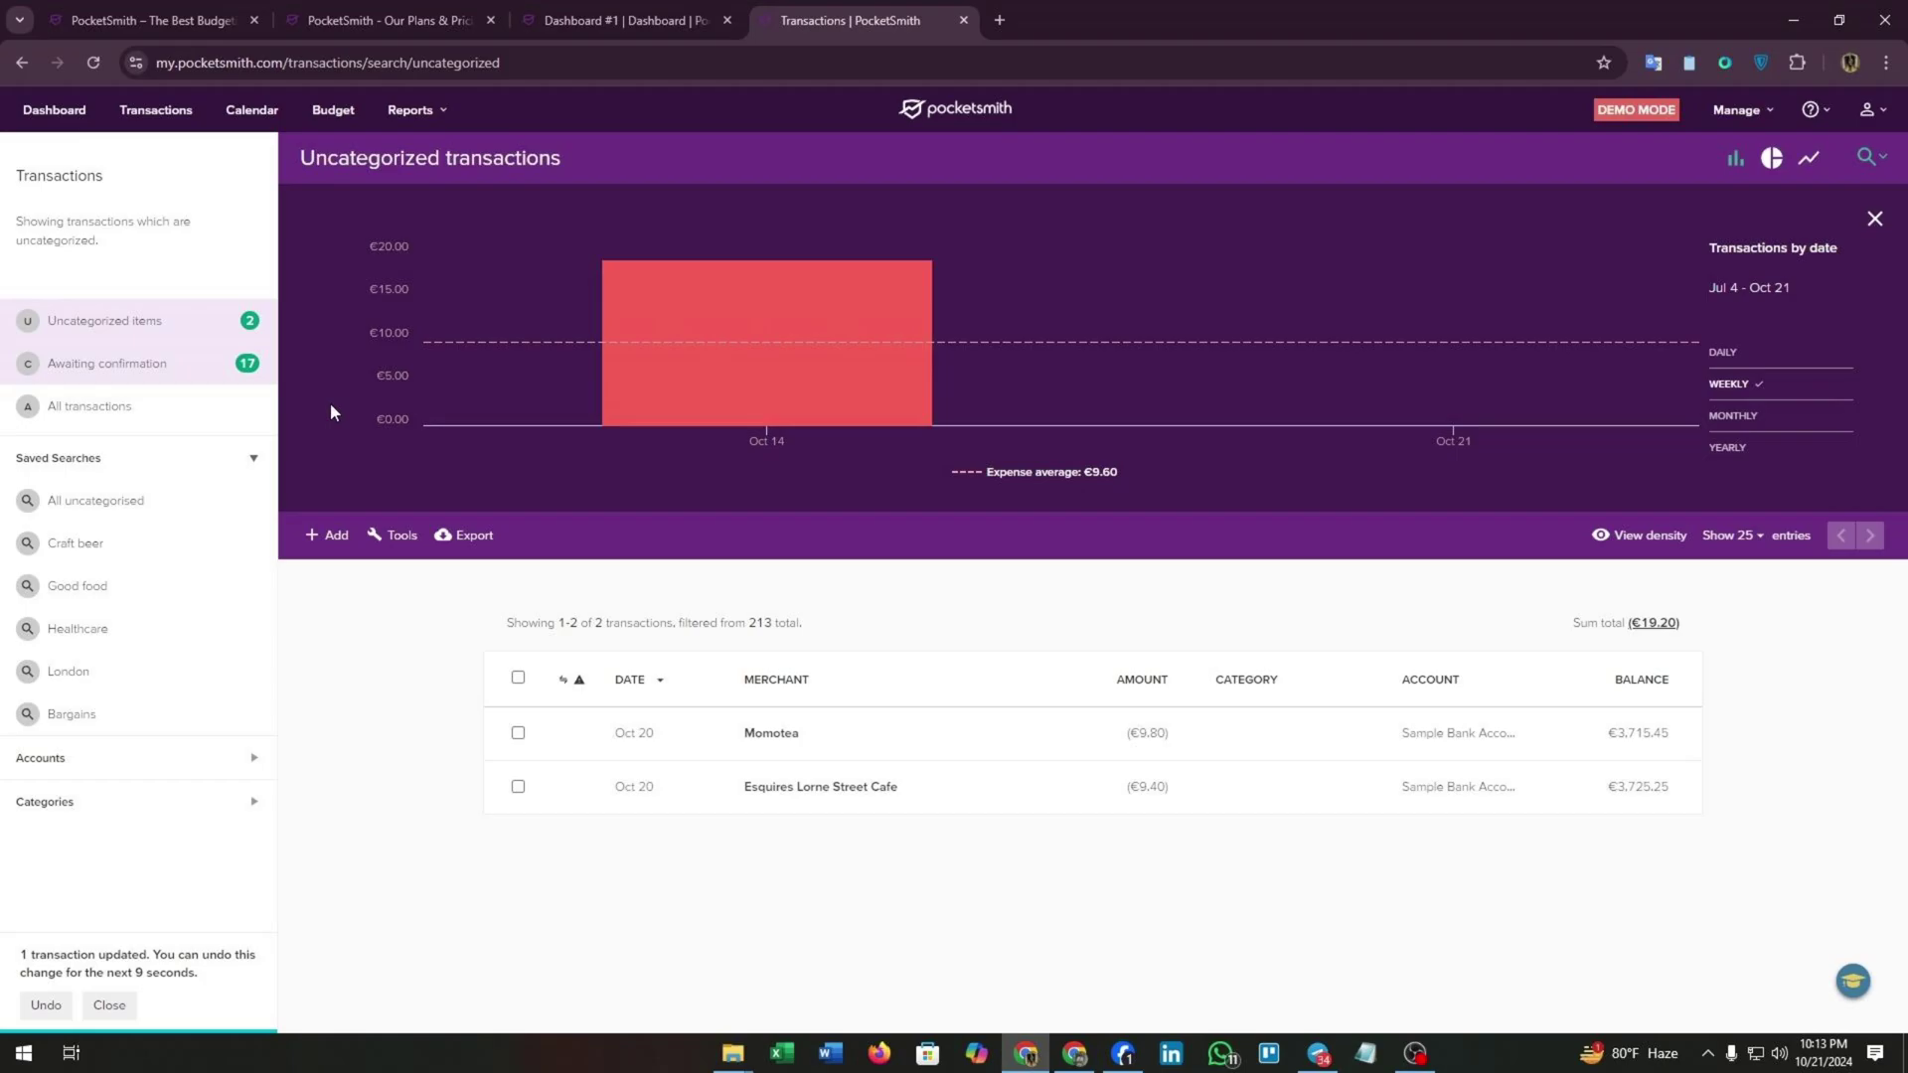
Step: Select All transactions in the sidebar to list all 213 transactions
click(142, 407)
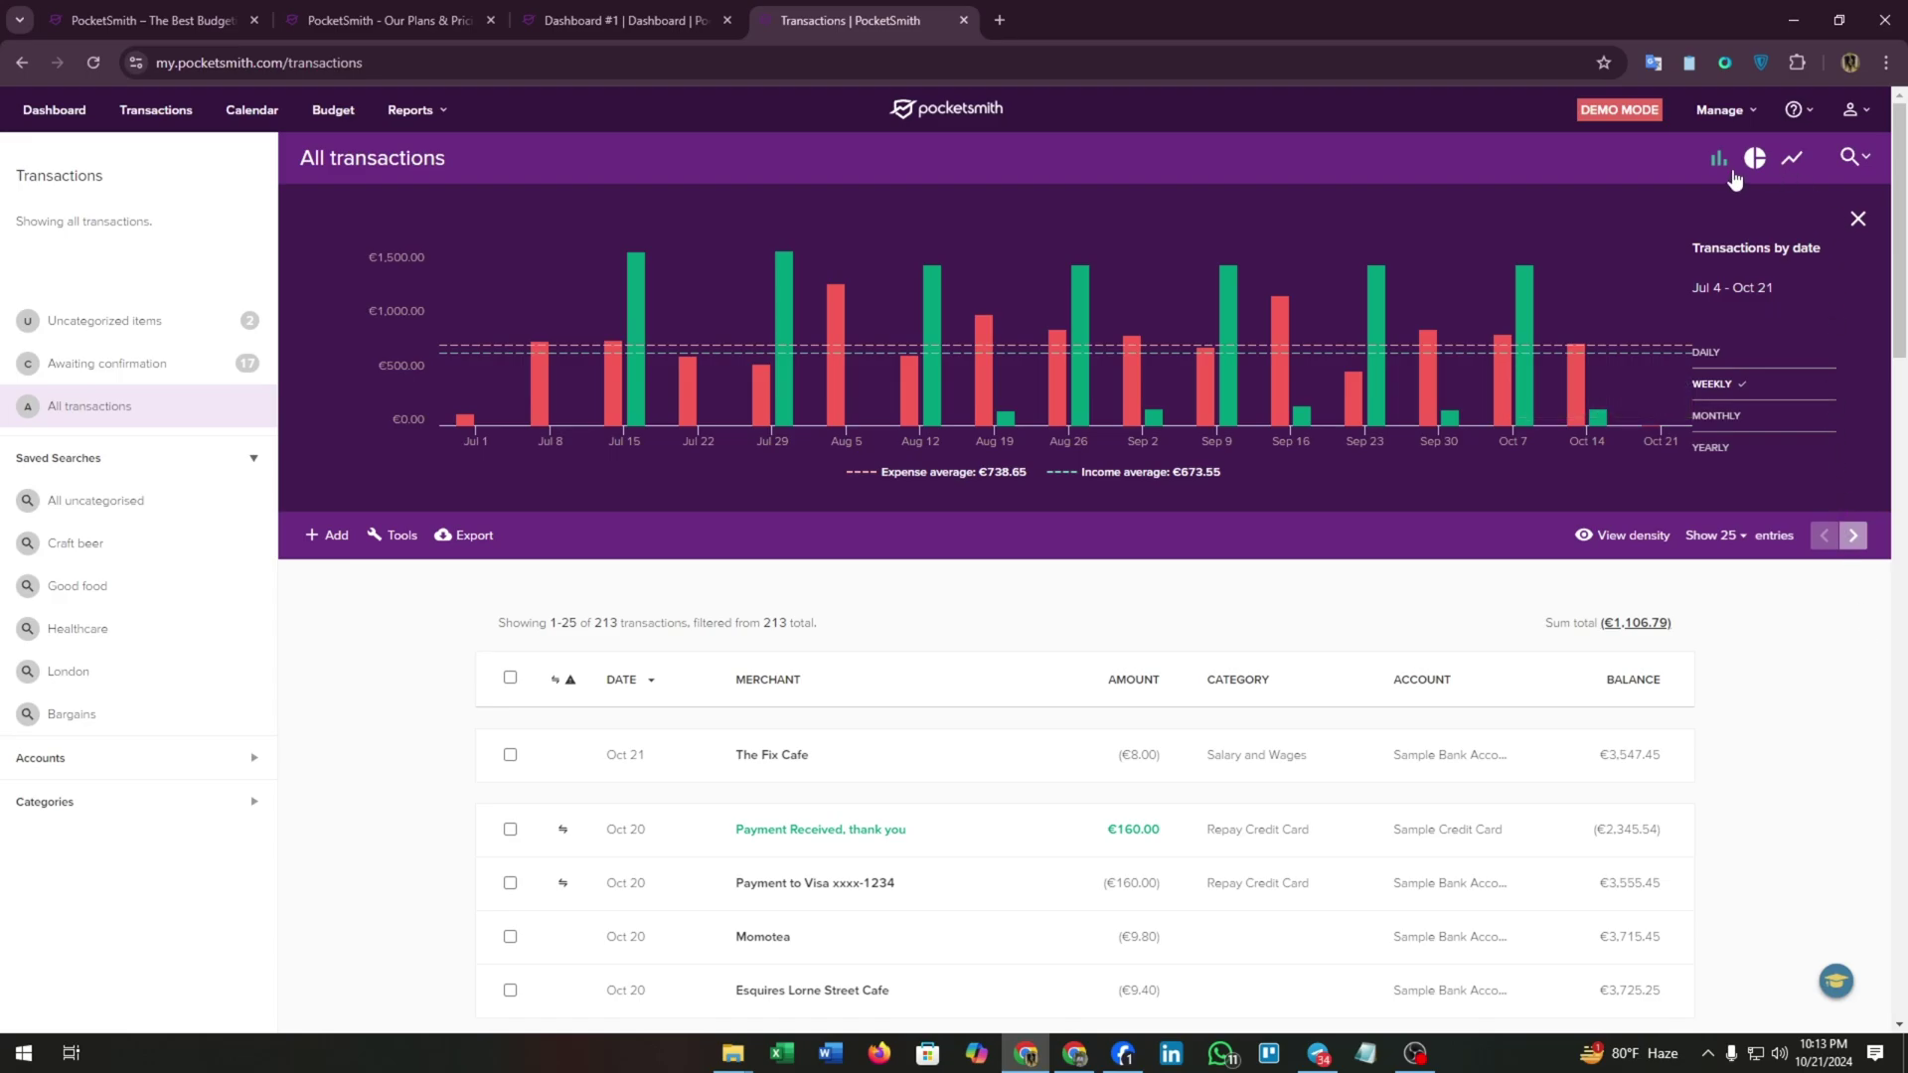
scroll(1473, 620, down, 3)
scroll(1667, 357, up, 2)
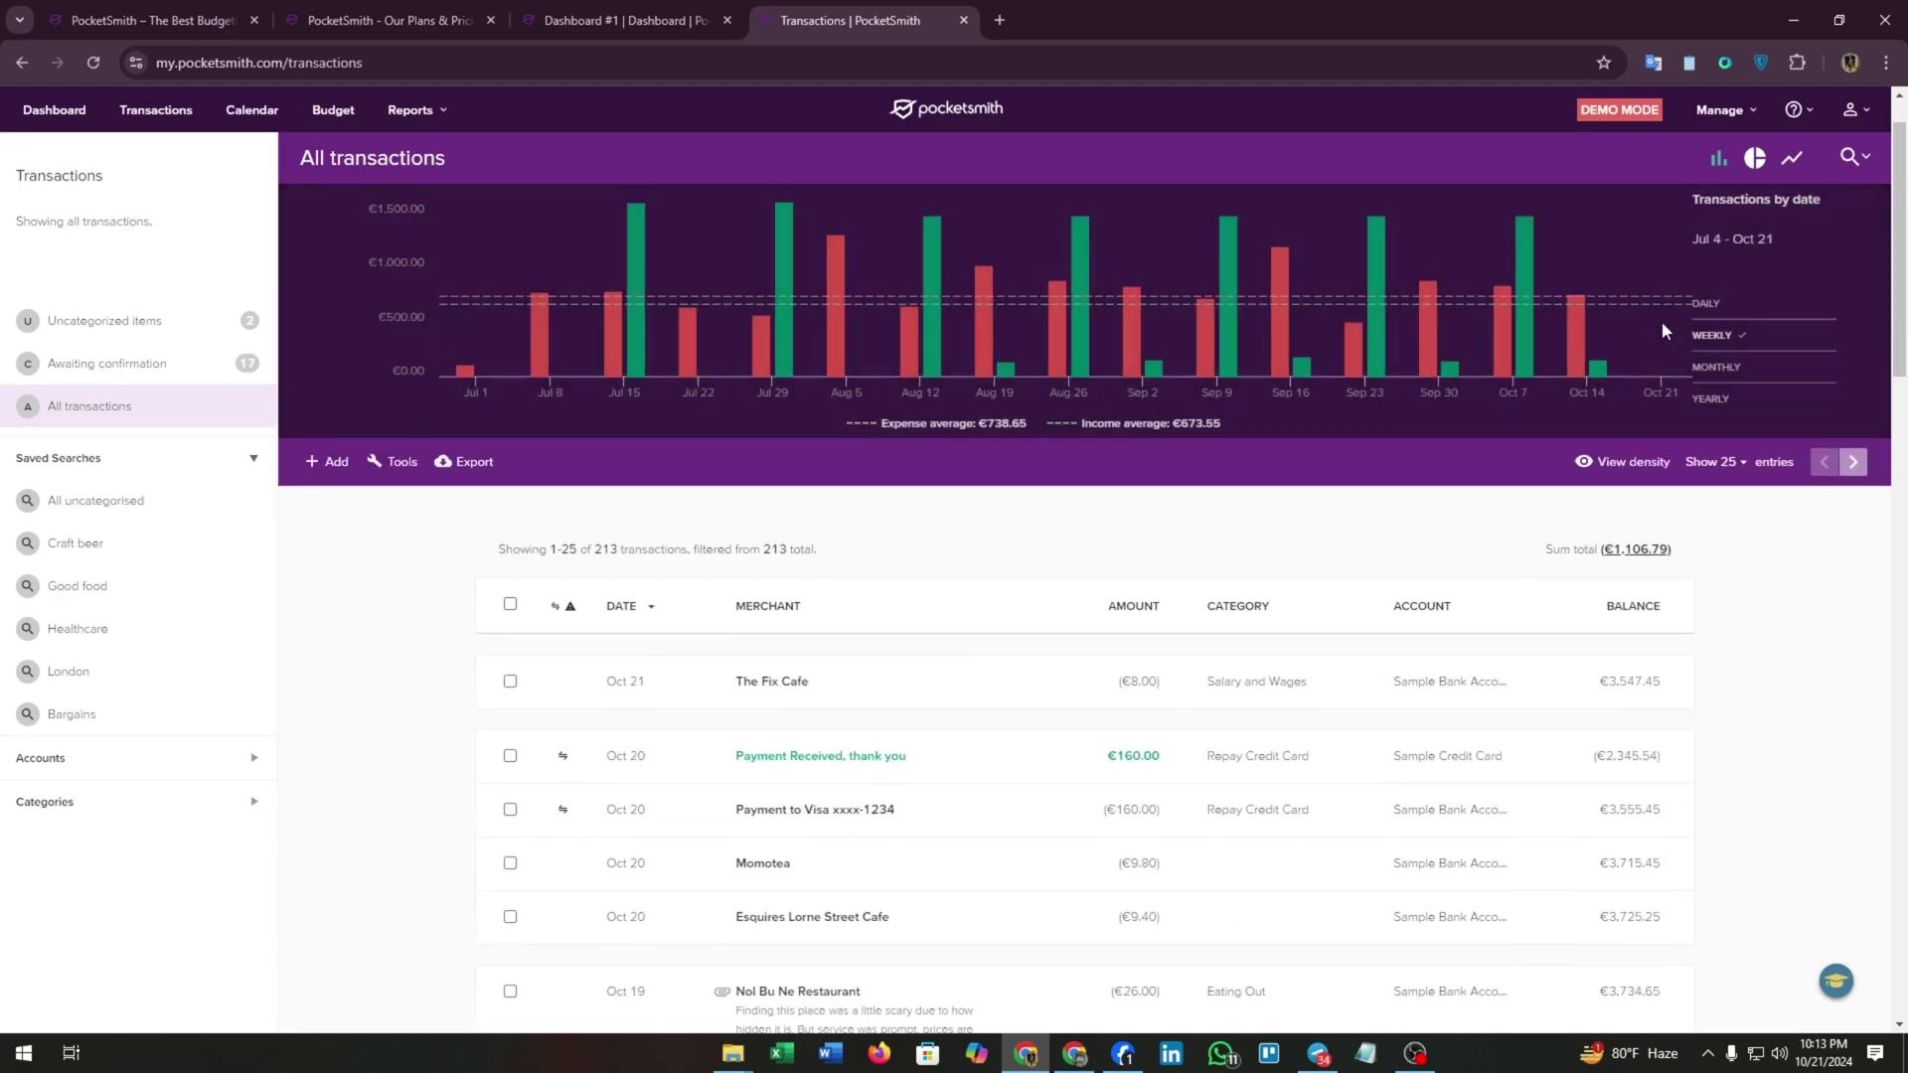
Step: Switch the transactions chart to show daily balances over time
click(1755, 157)
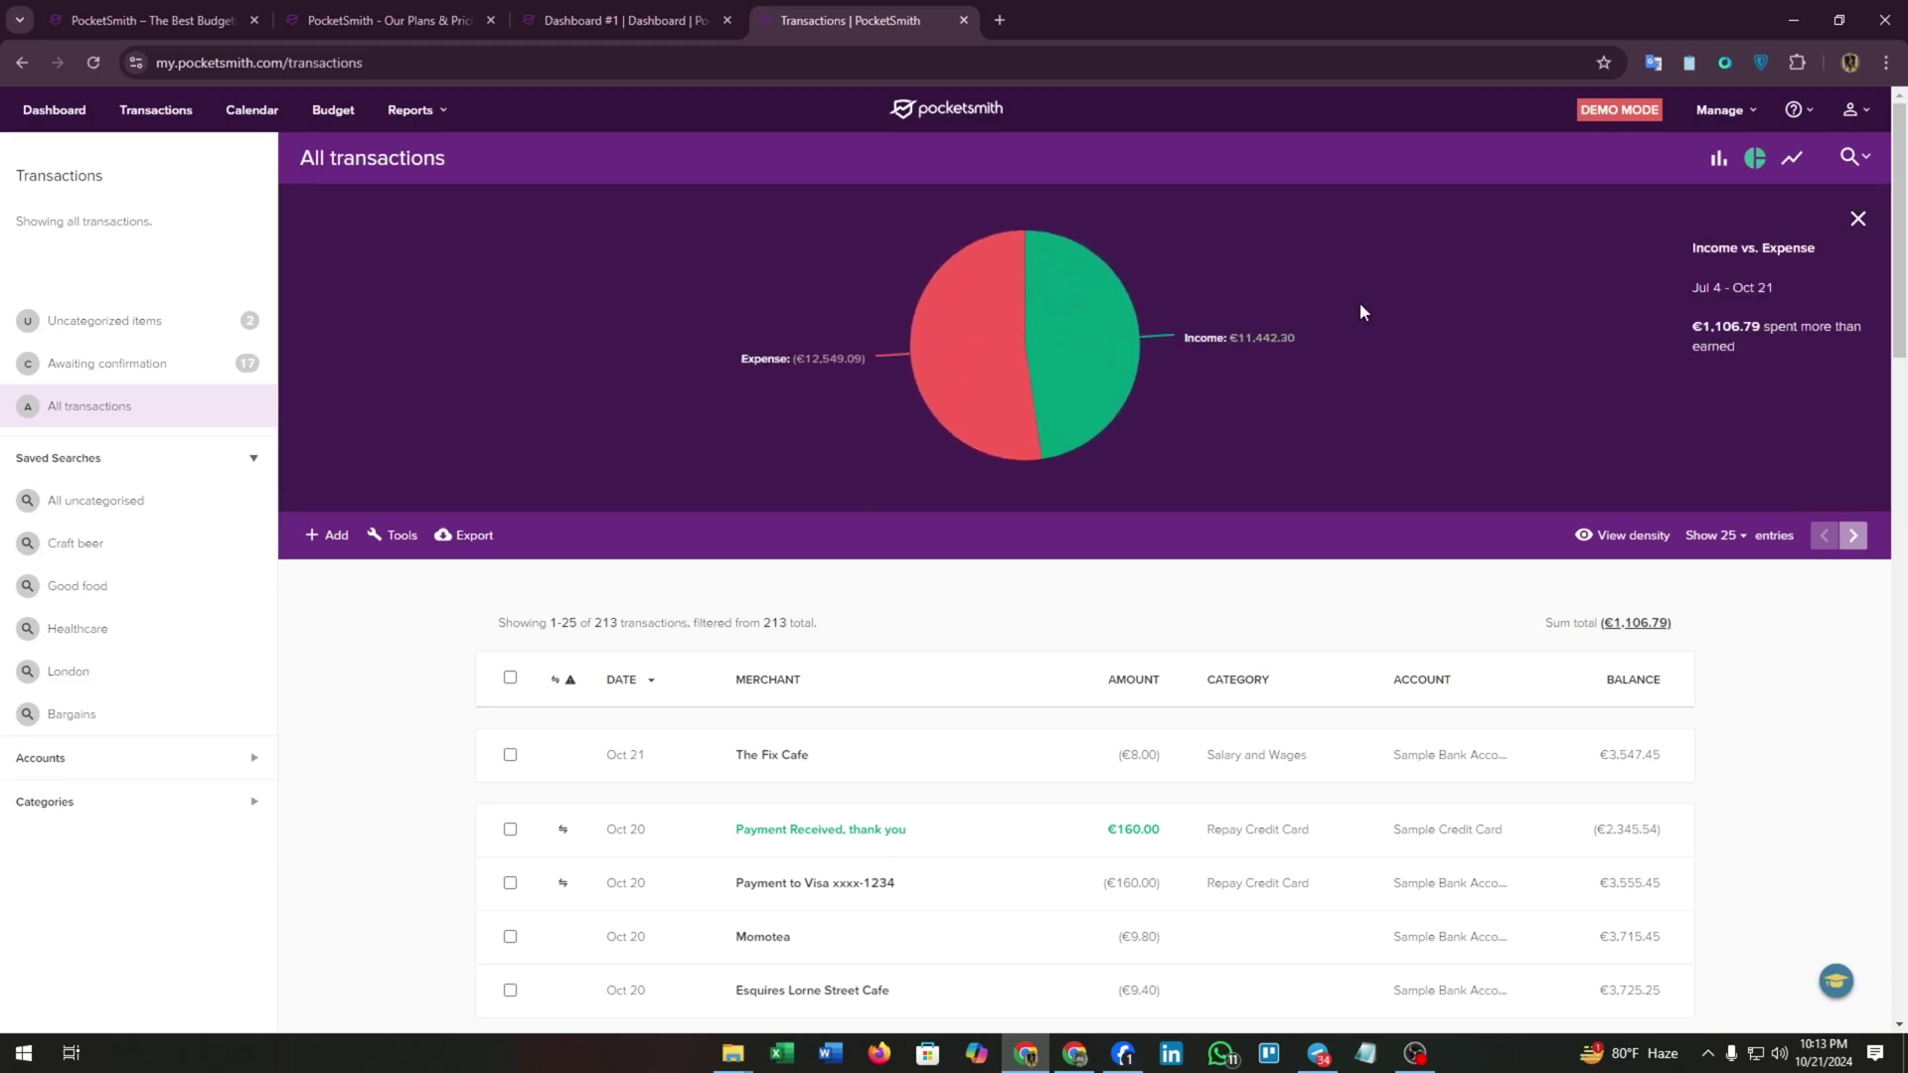
click(1790, 158)
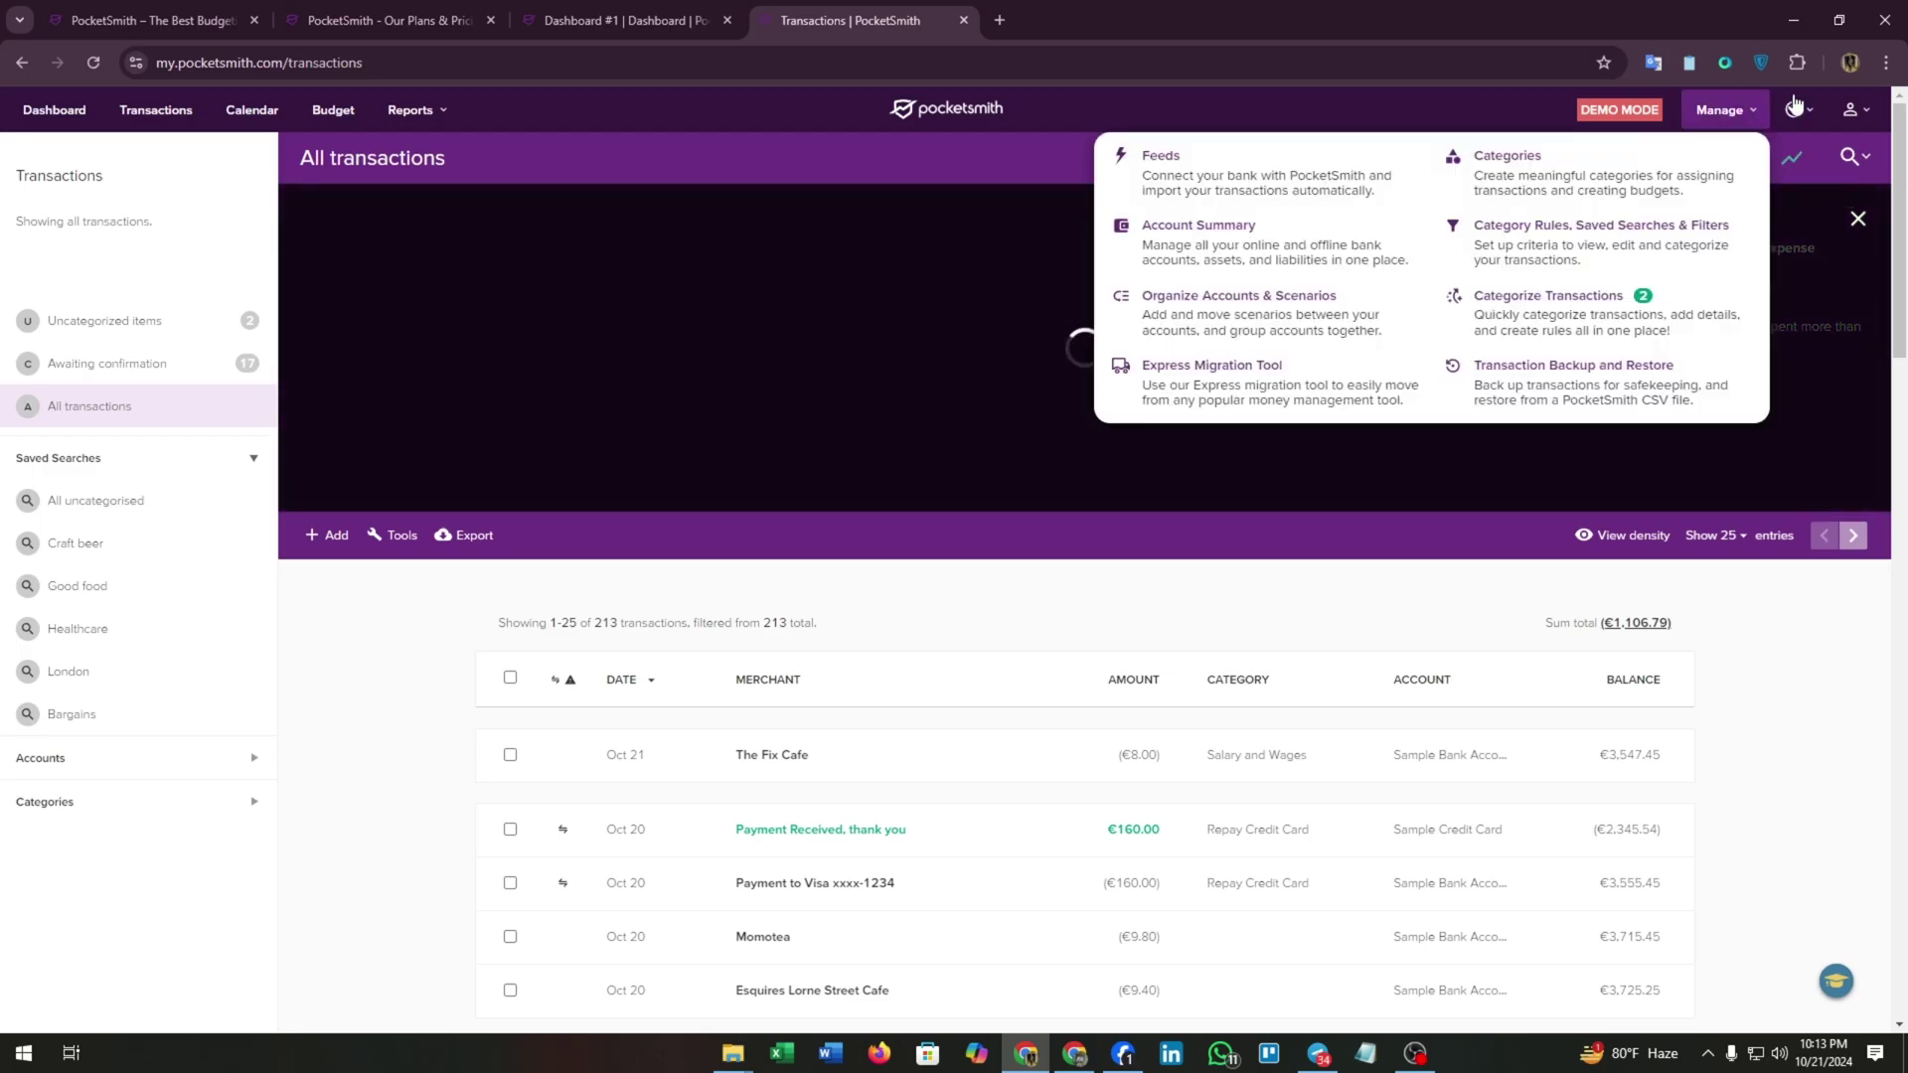
click(1333, 576)
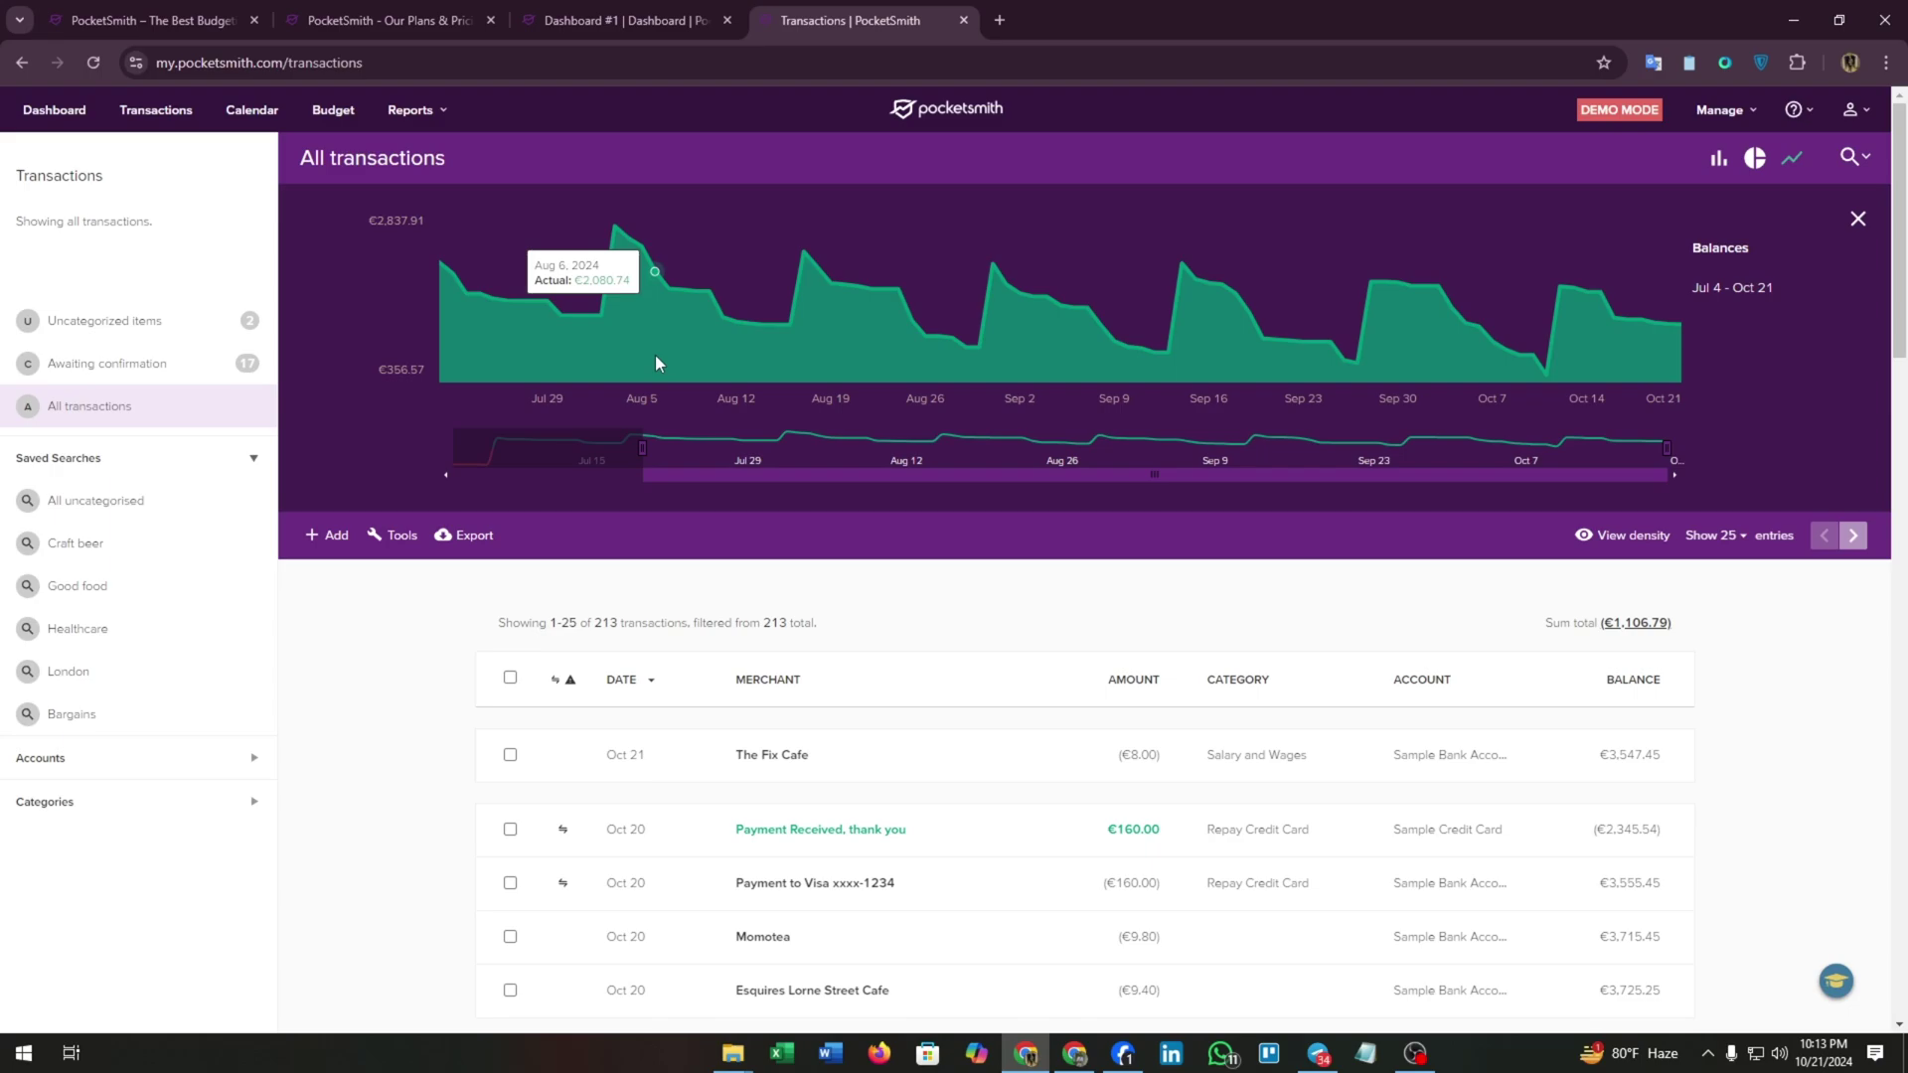
Step: Bring up the add-transaction options menu
click(325, 535)
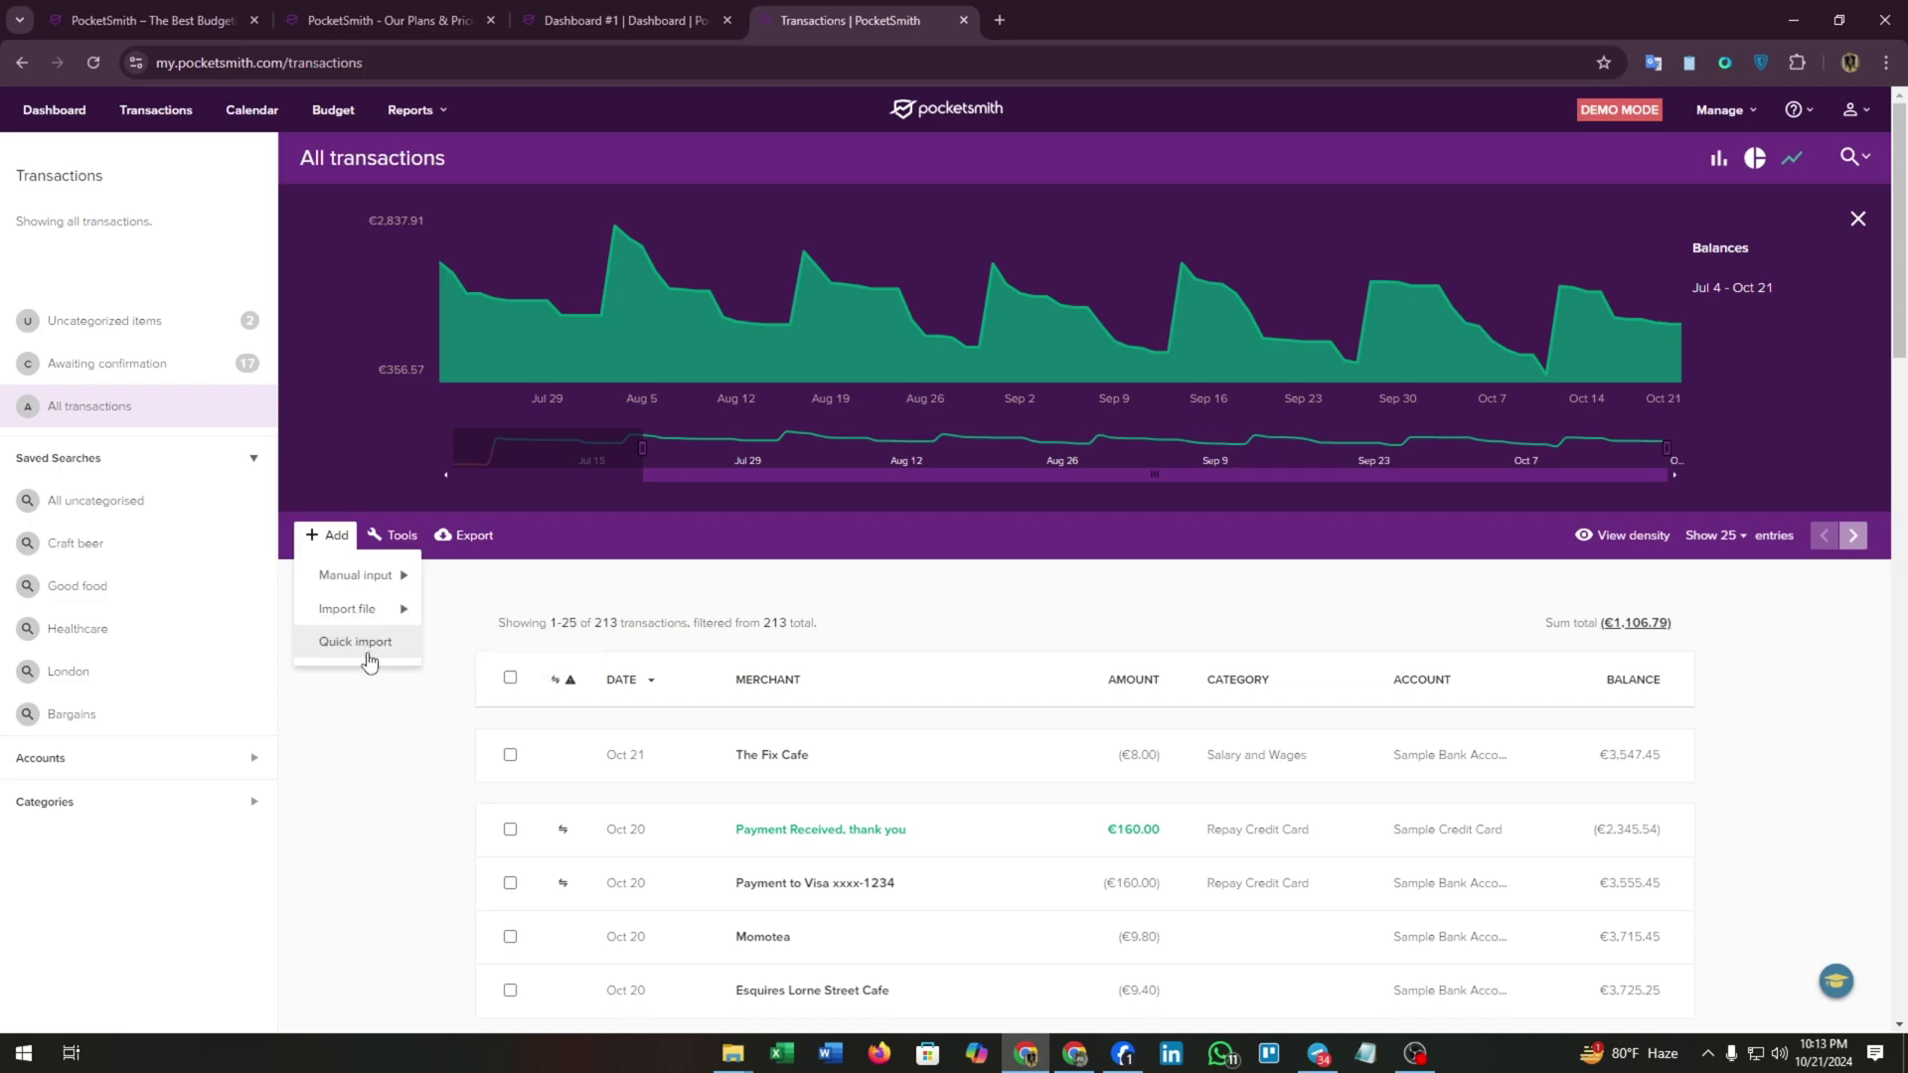
click(355, 582)
click(328, 536)
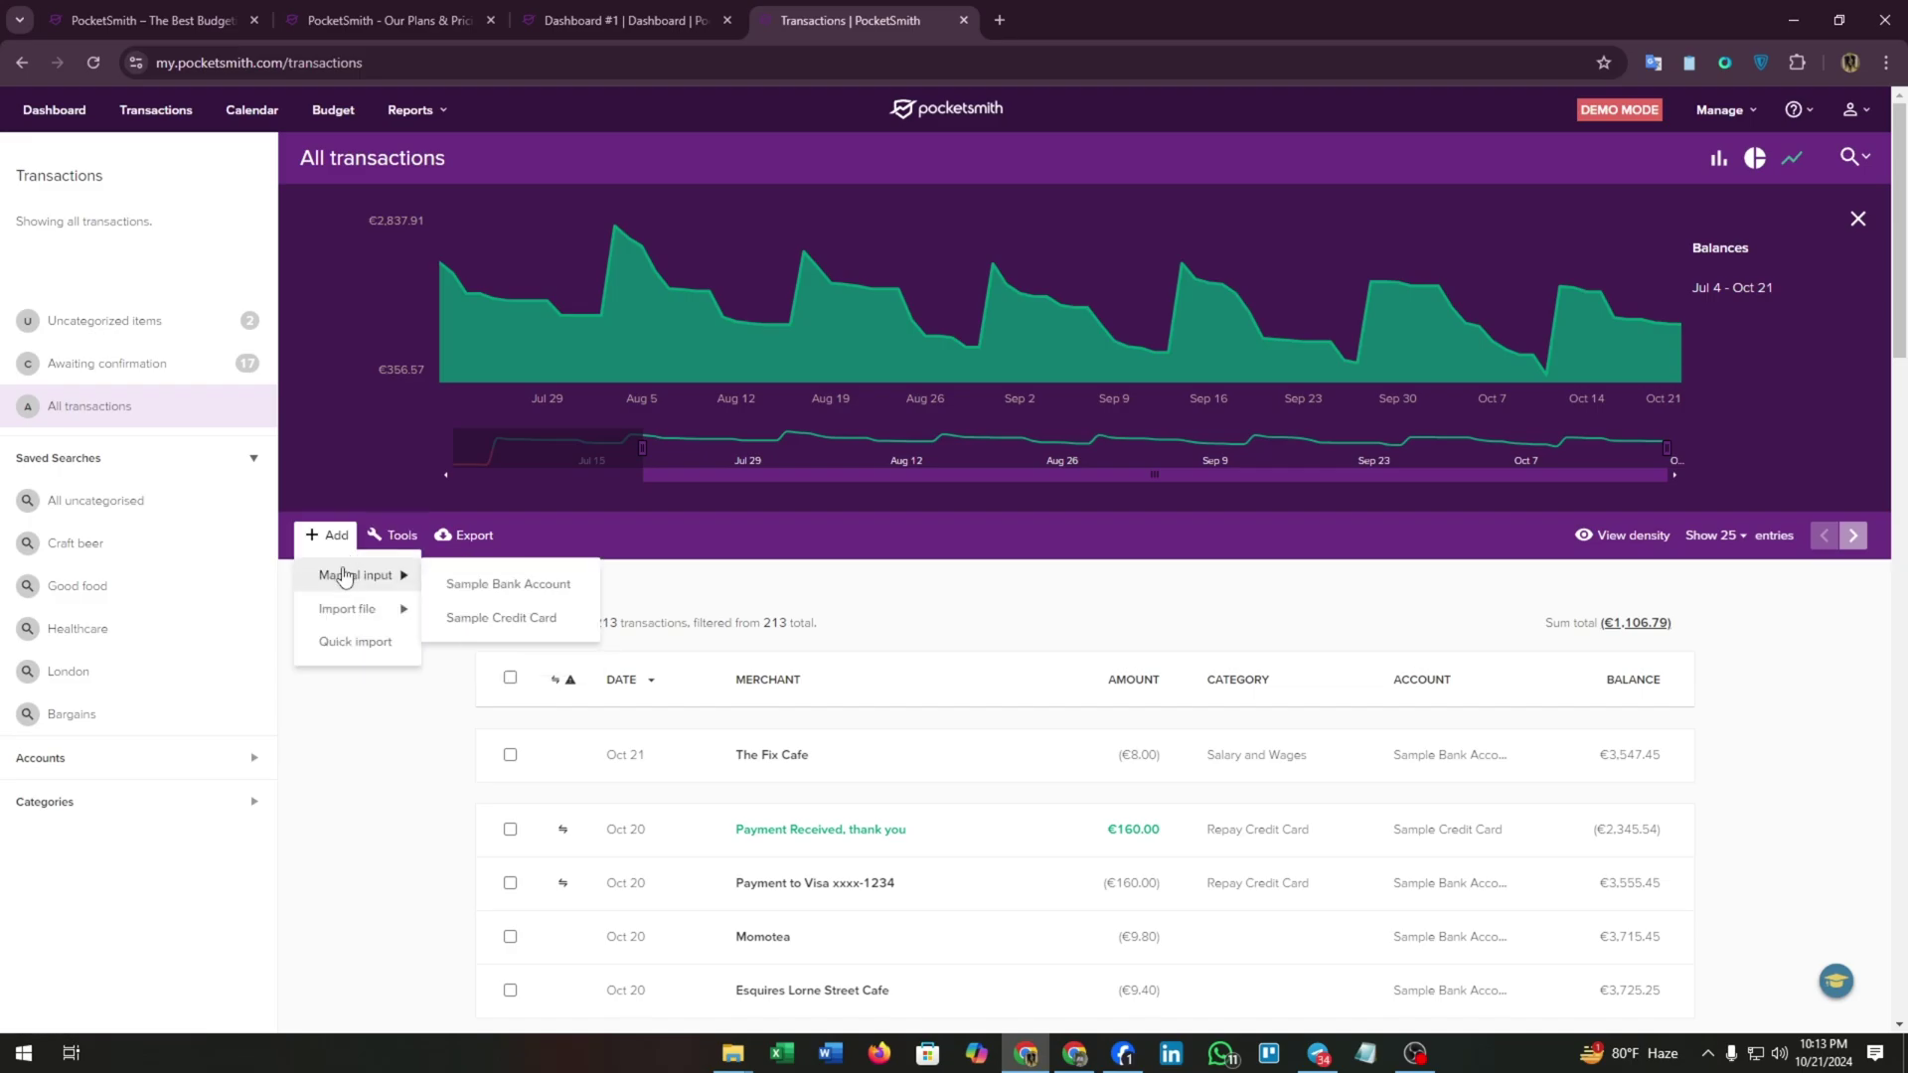
Step: Start a manual Sample Bank Account transaction for merchant cybercafe, categorised as Rent
click(500, 597)
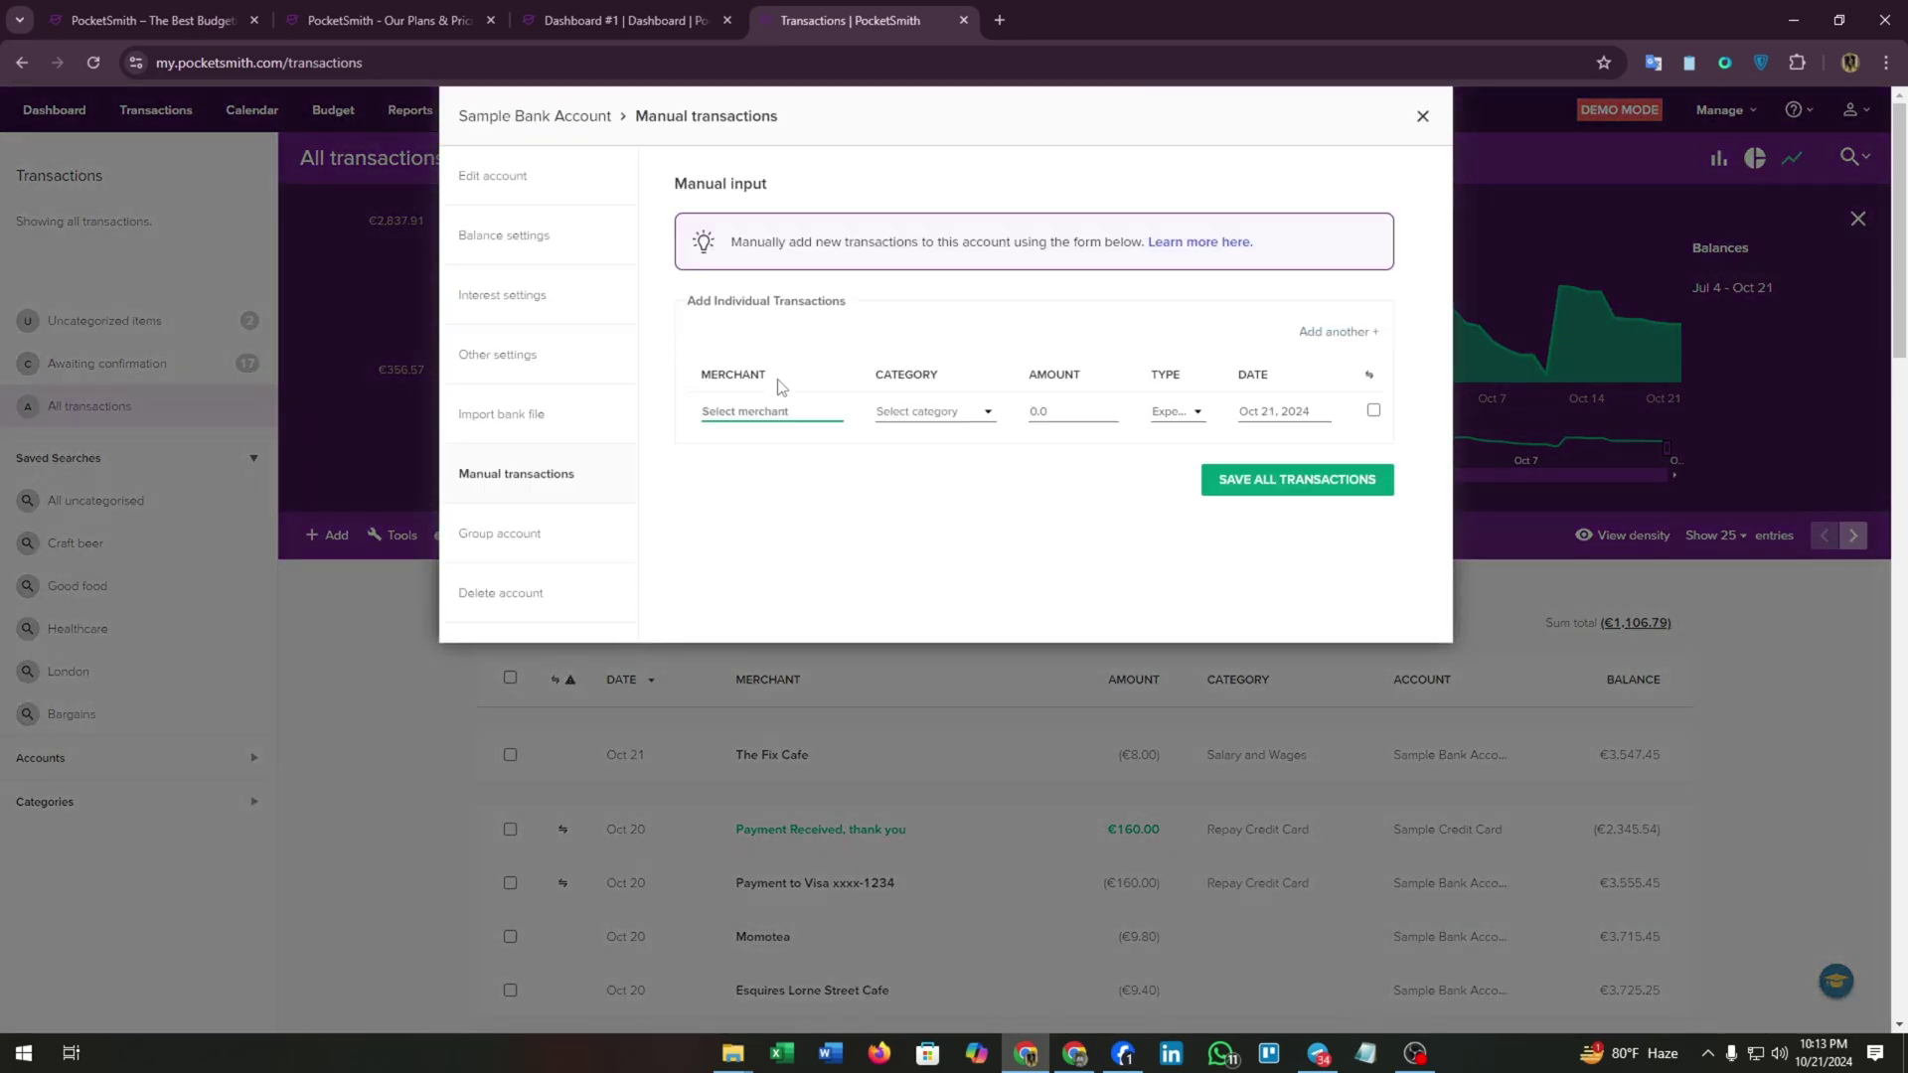
click(736, 409)
text(cybe)
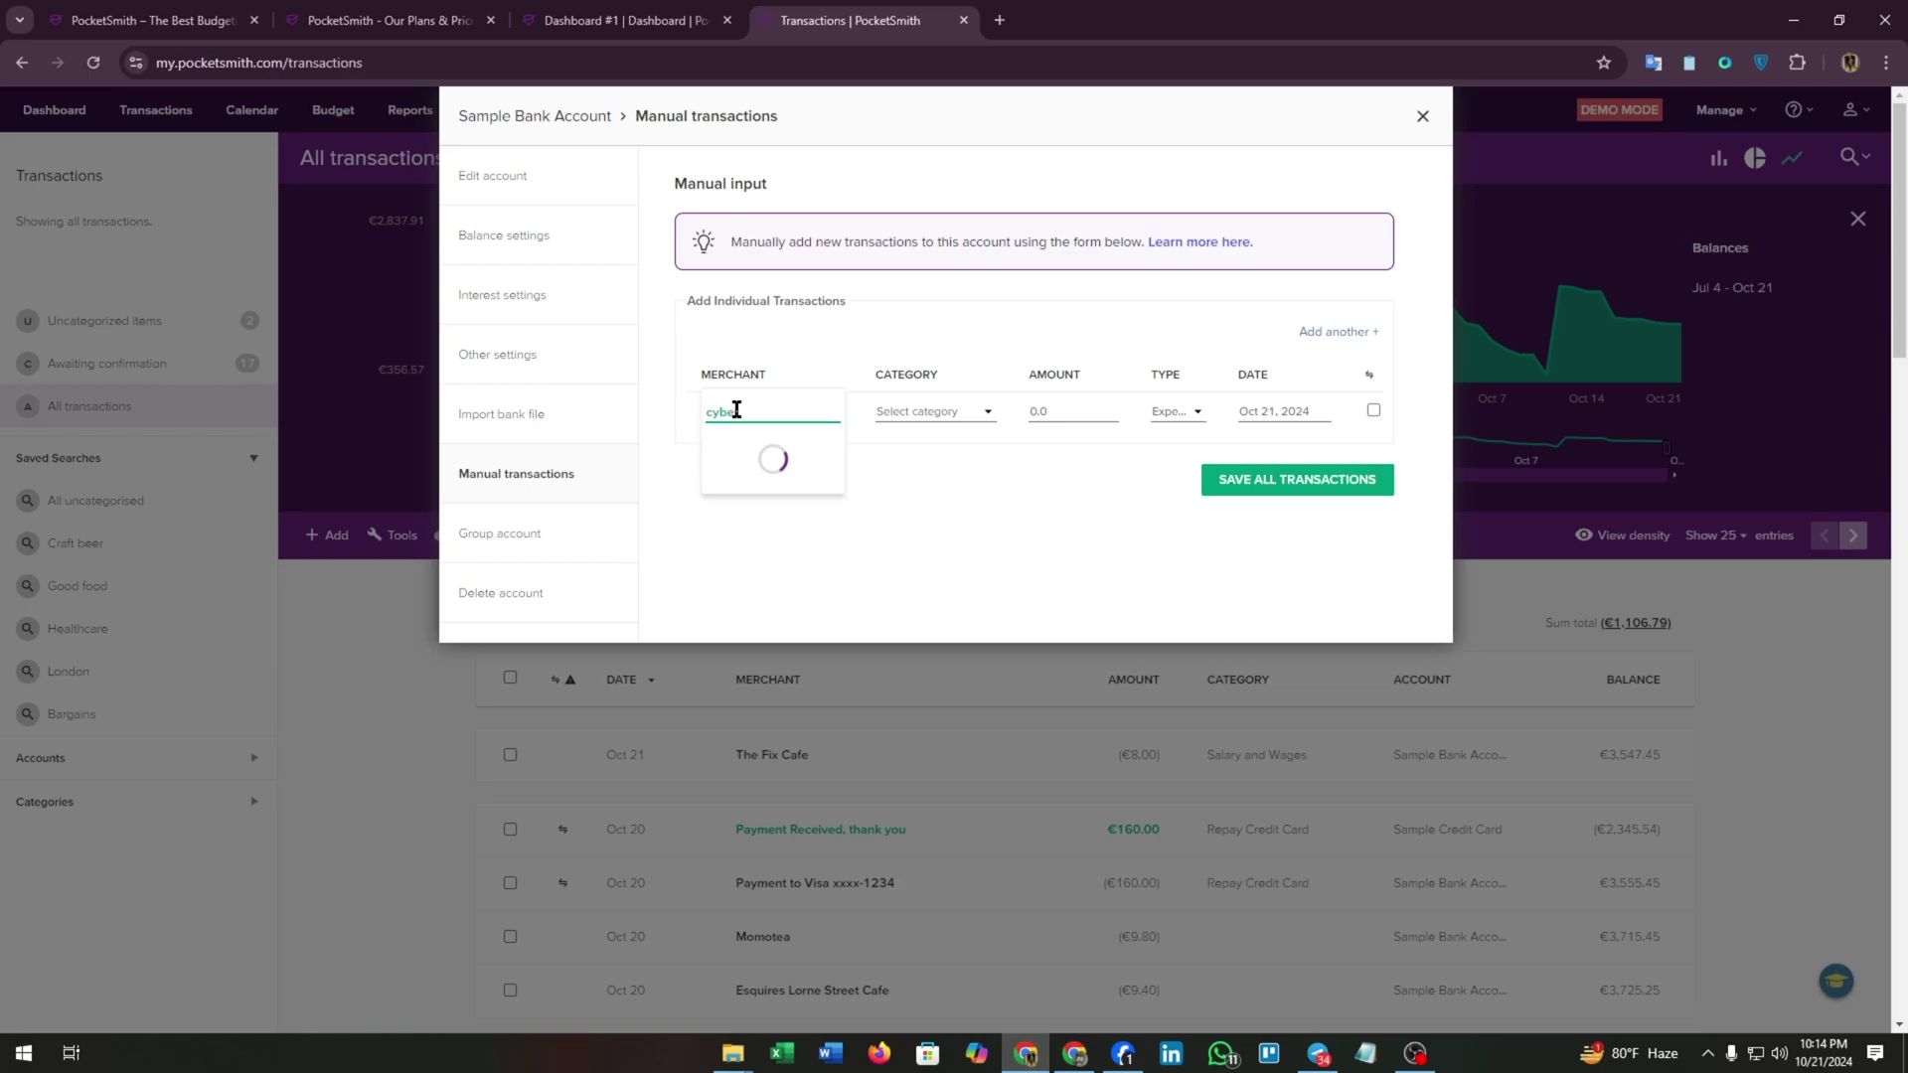
text(rcafe)
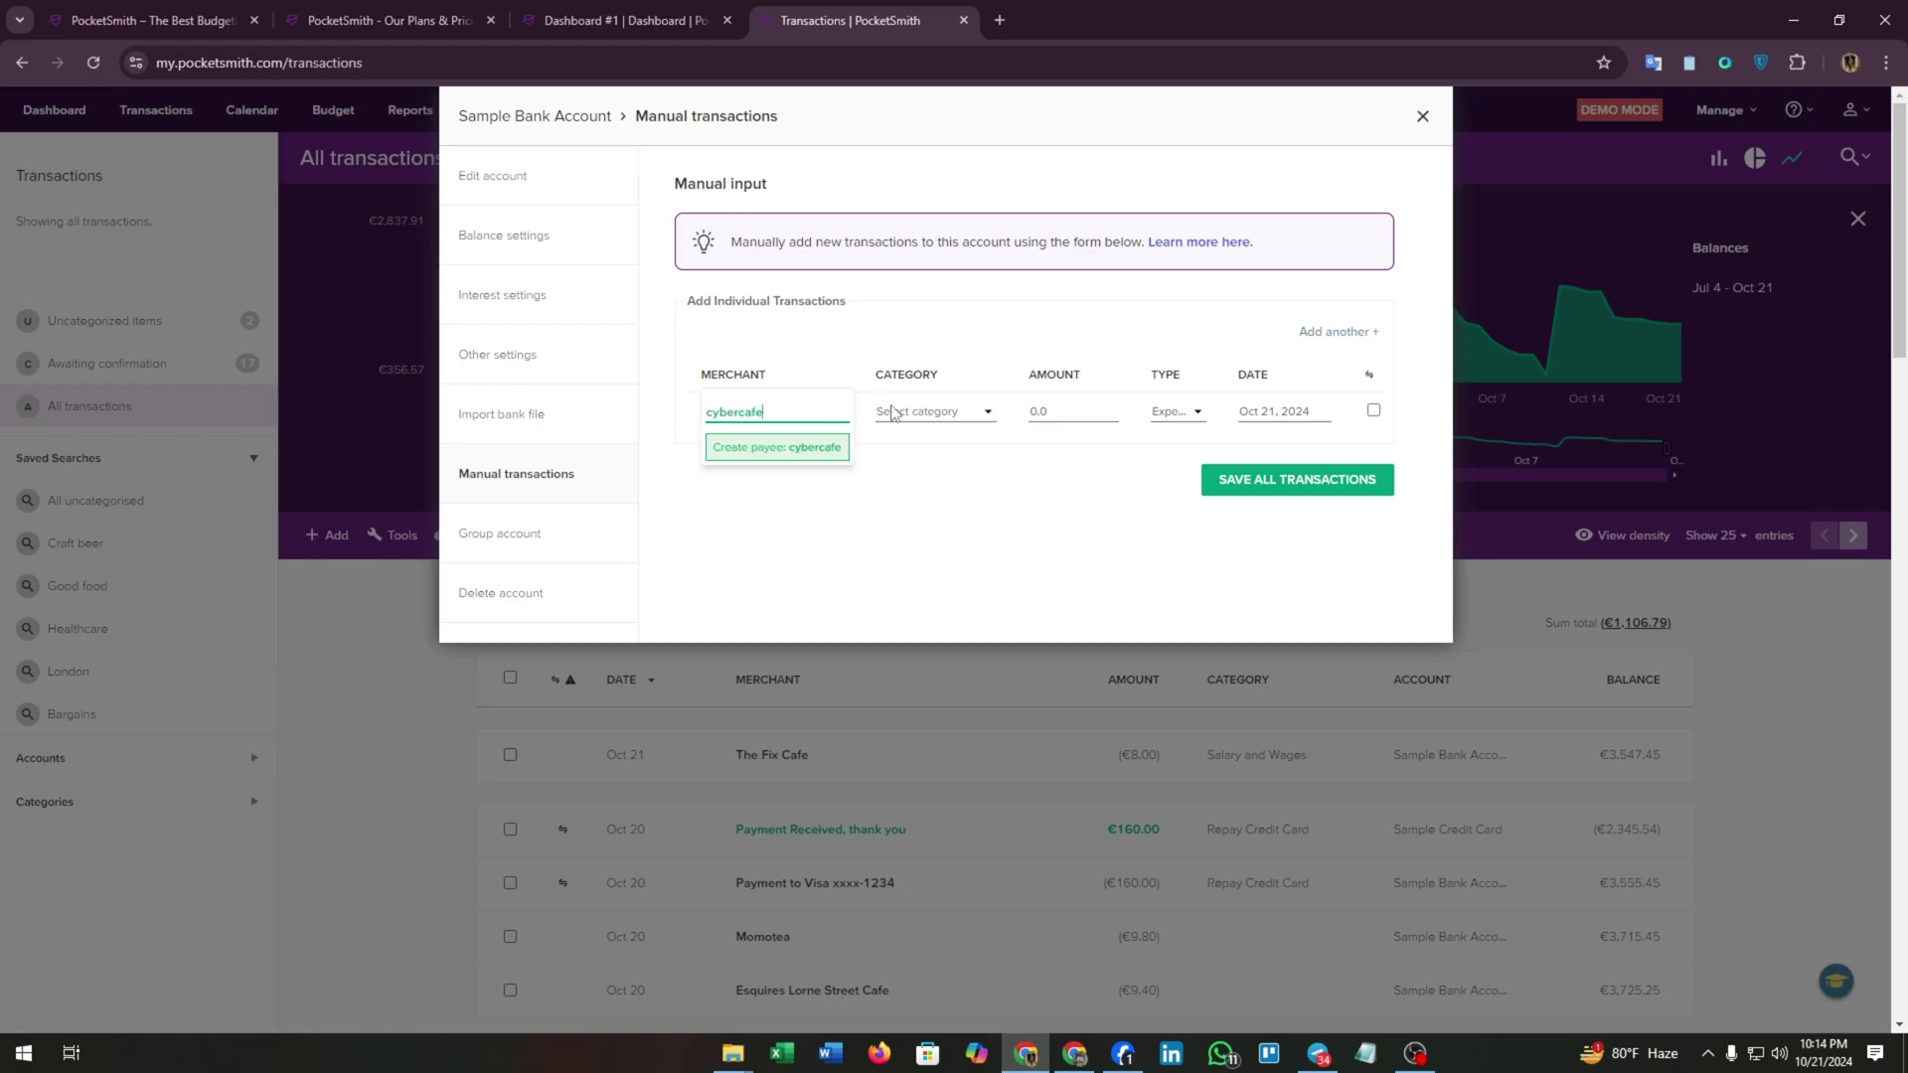
click(912, 413)
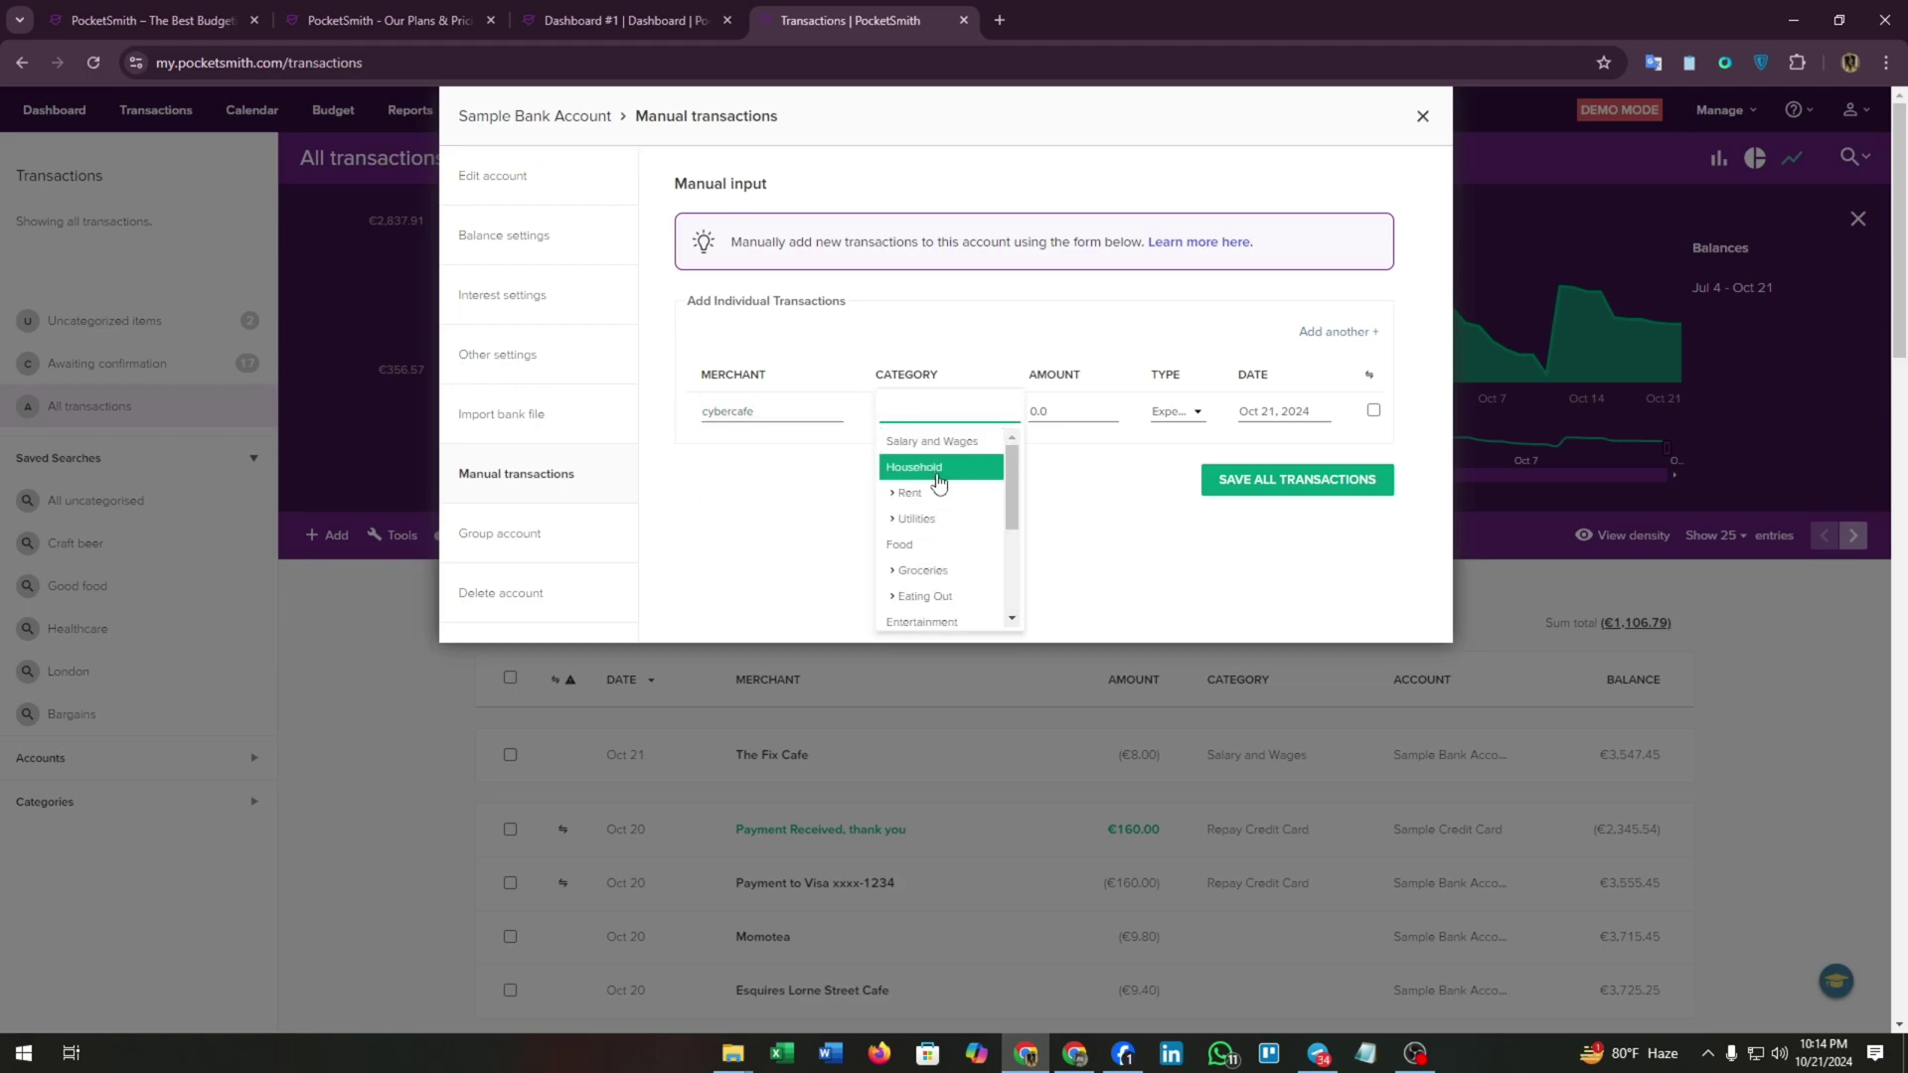
click(918, 492)
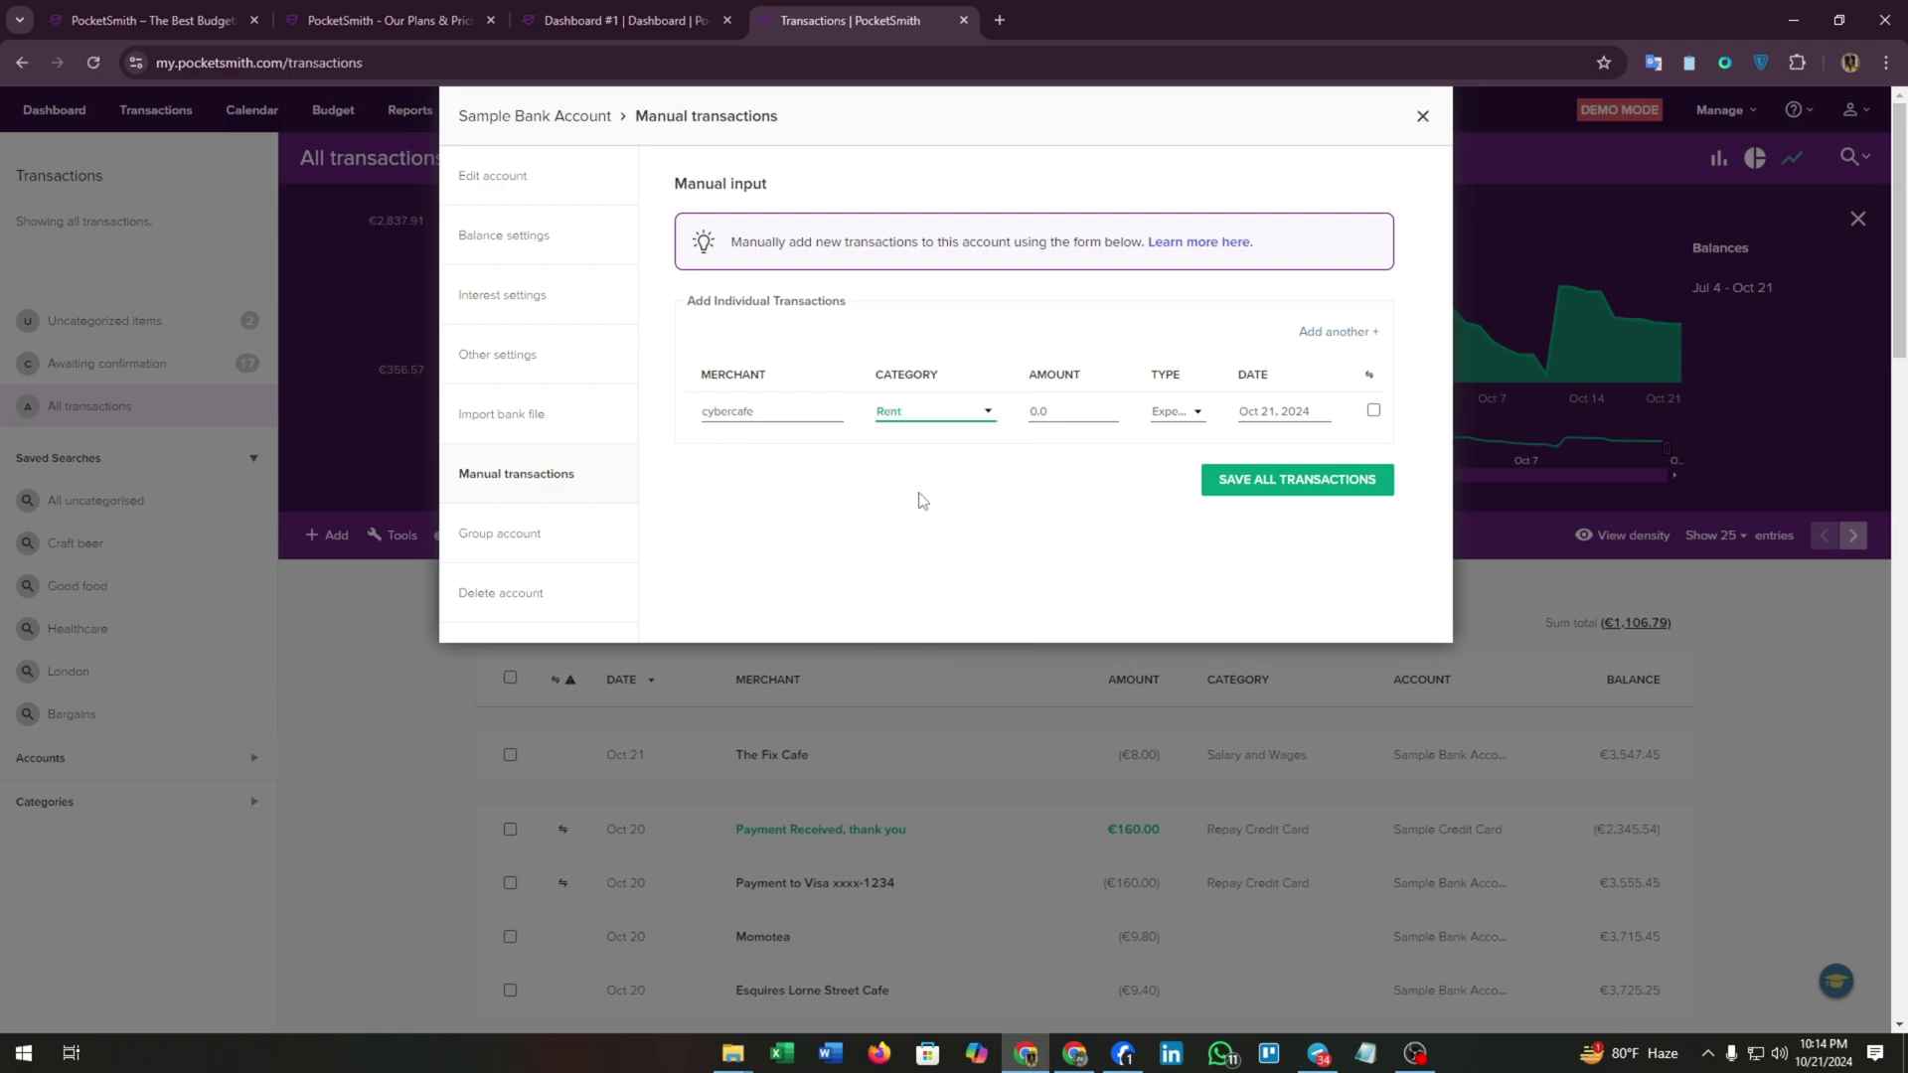
Step: Make it a €2,000 Expense dated Oct 21, 2024, save it, and close the form
drag(1063, 415, 942, 435)
text(2000)
click(1162, 414)
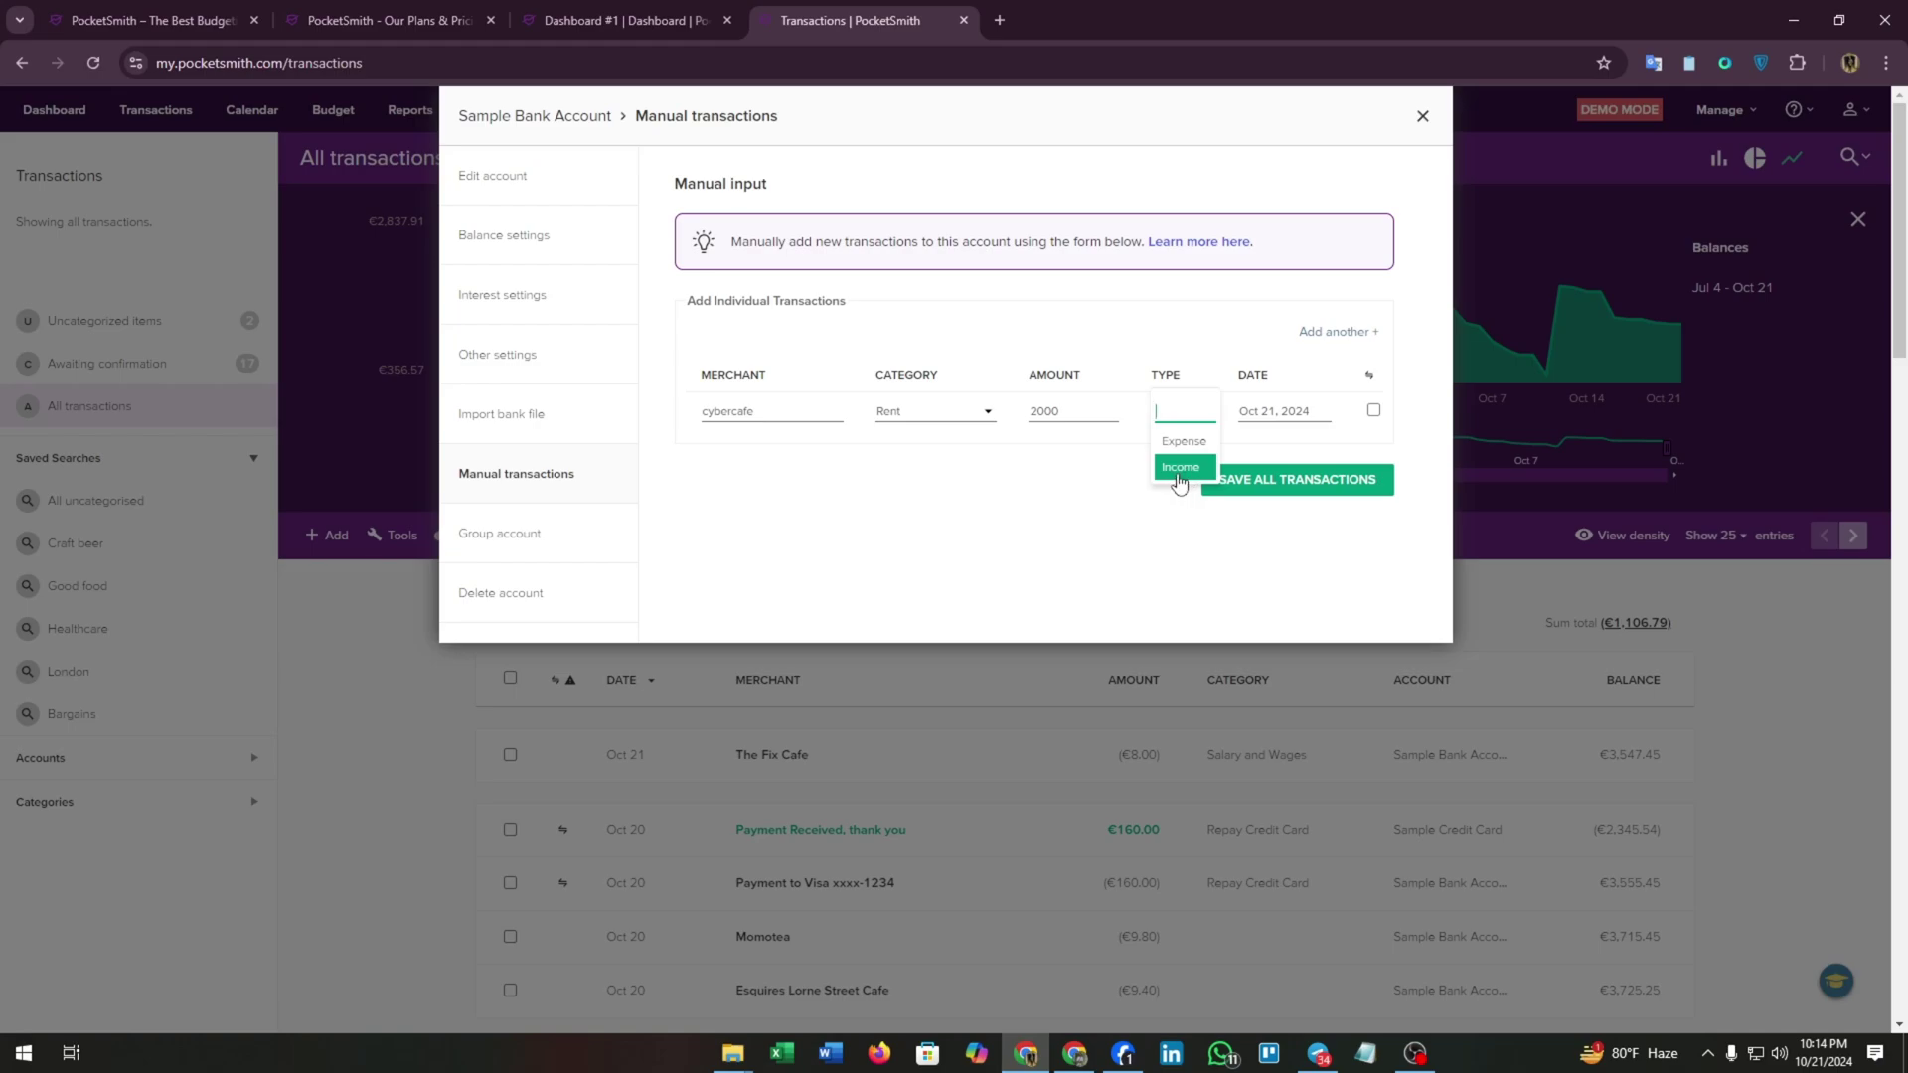
click(1189, 444)
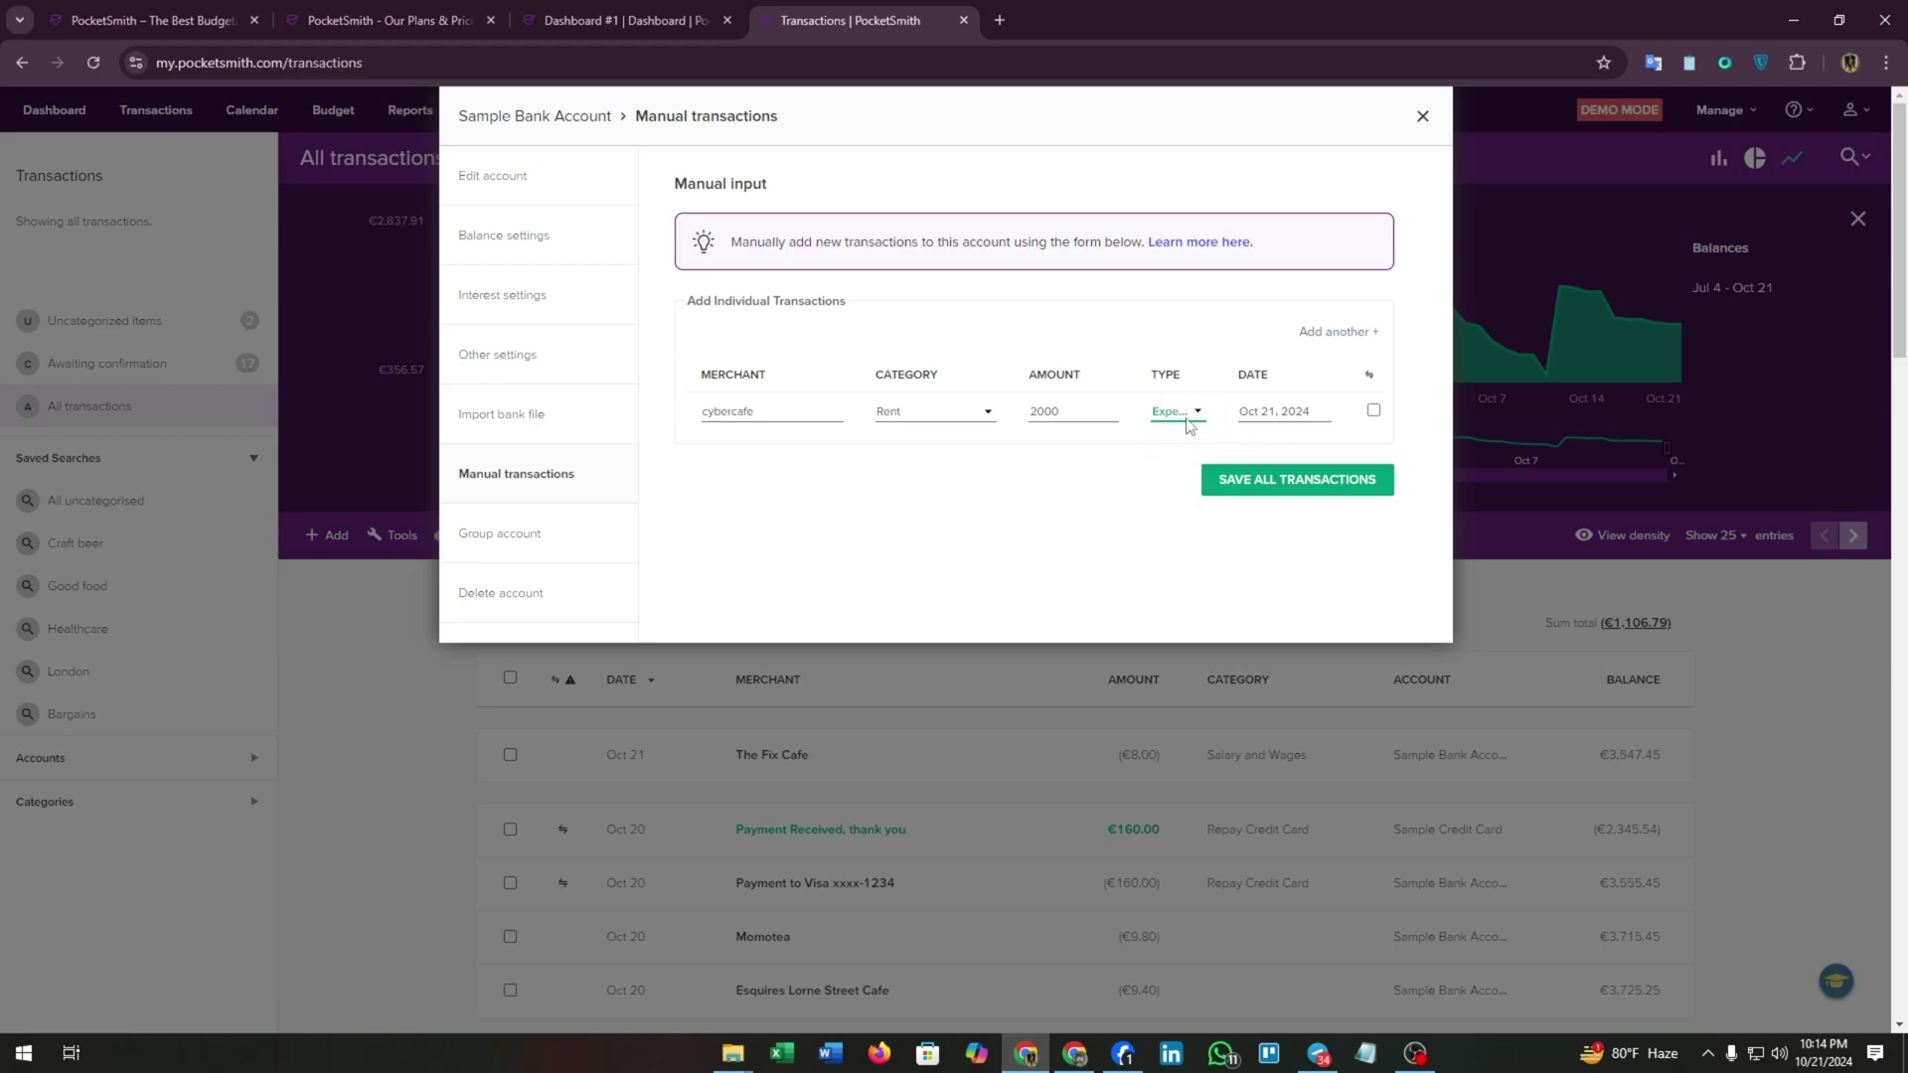
click(1280, 424)
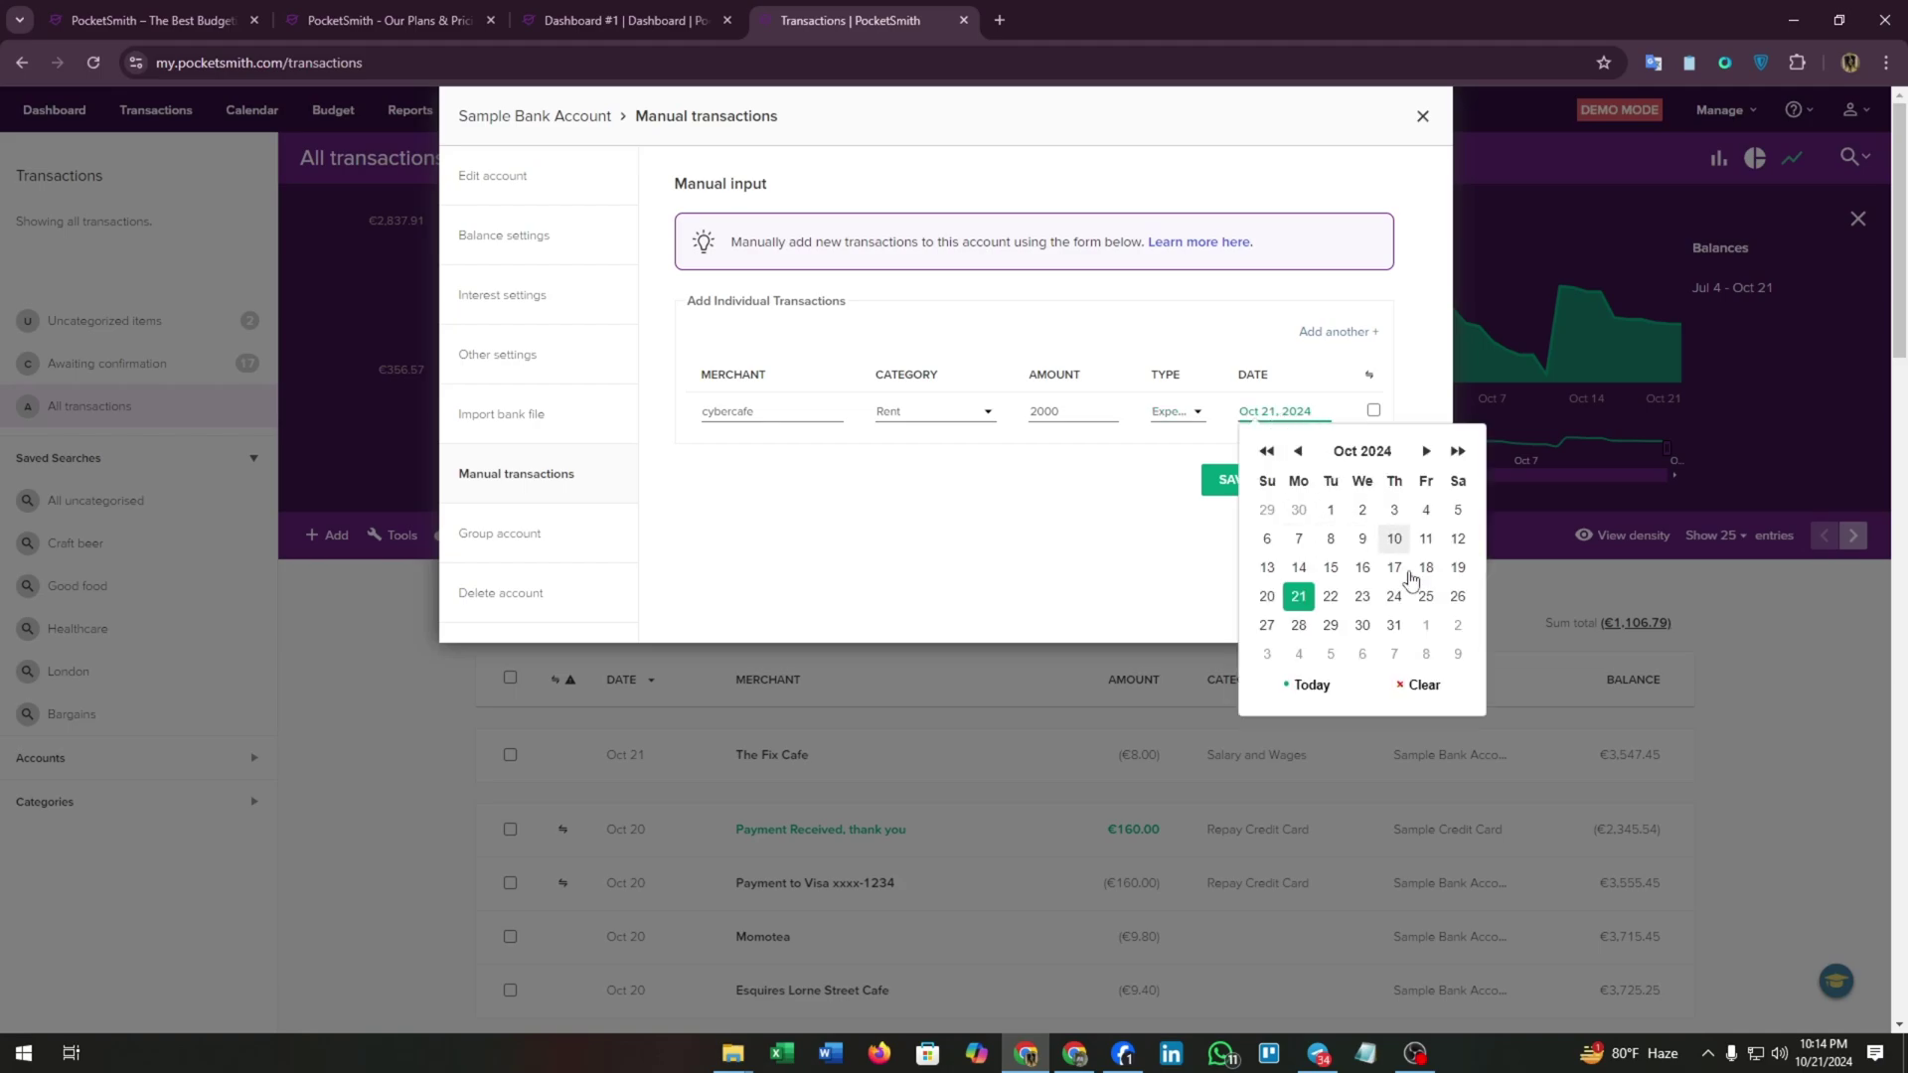
click(1129, 533)
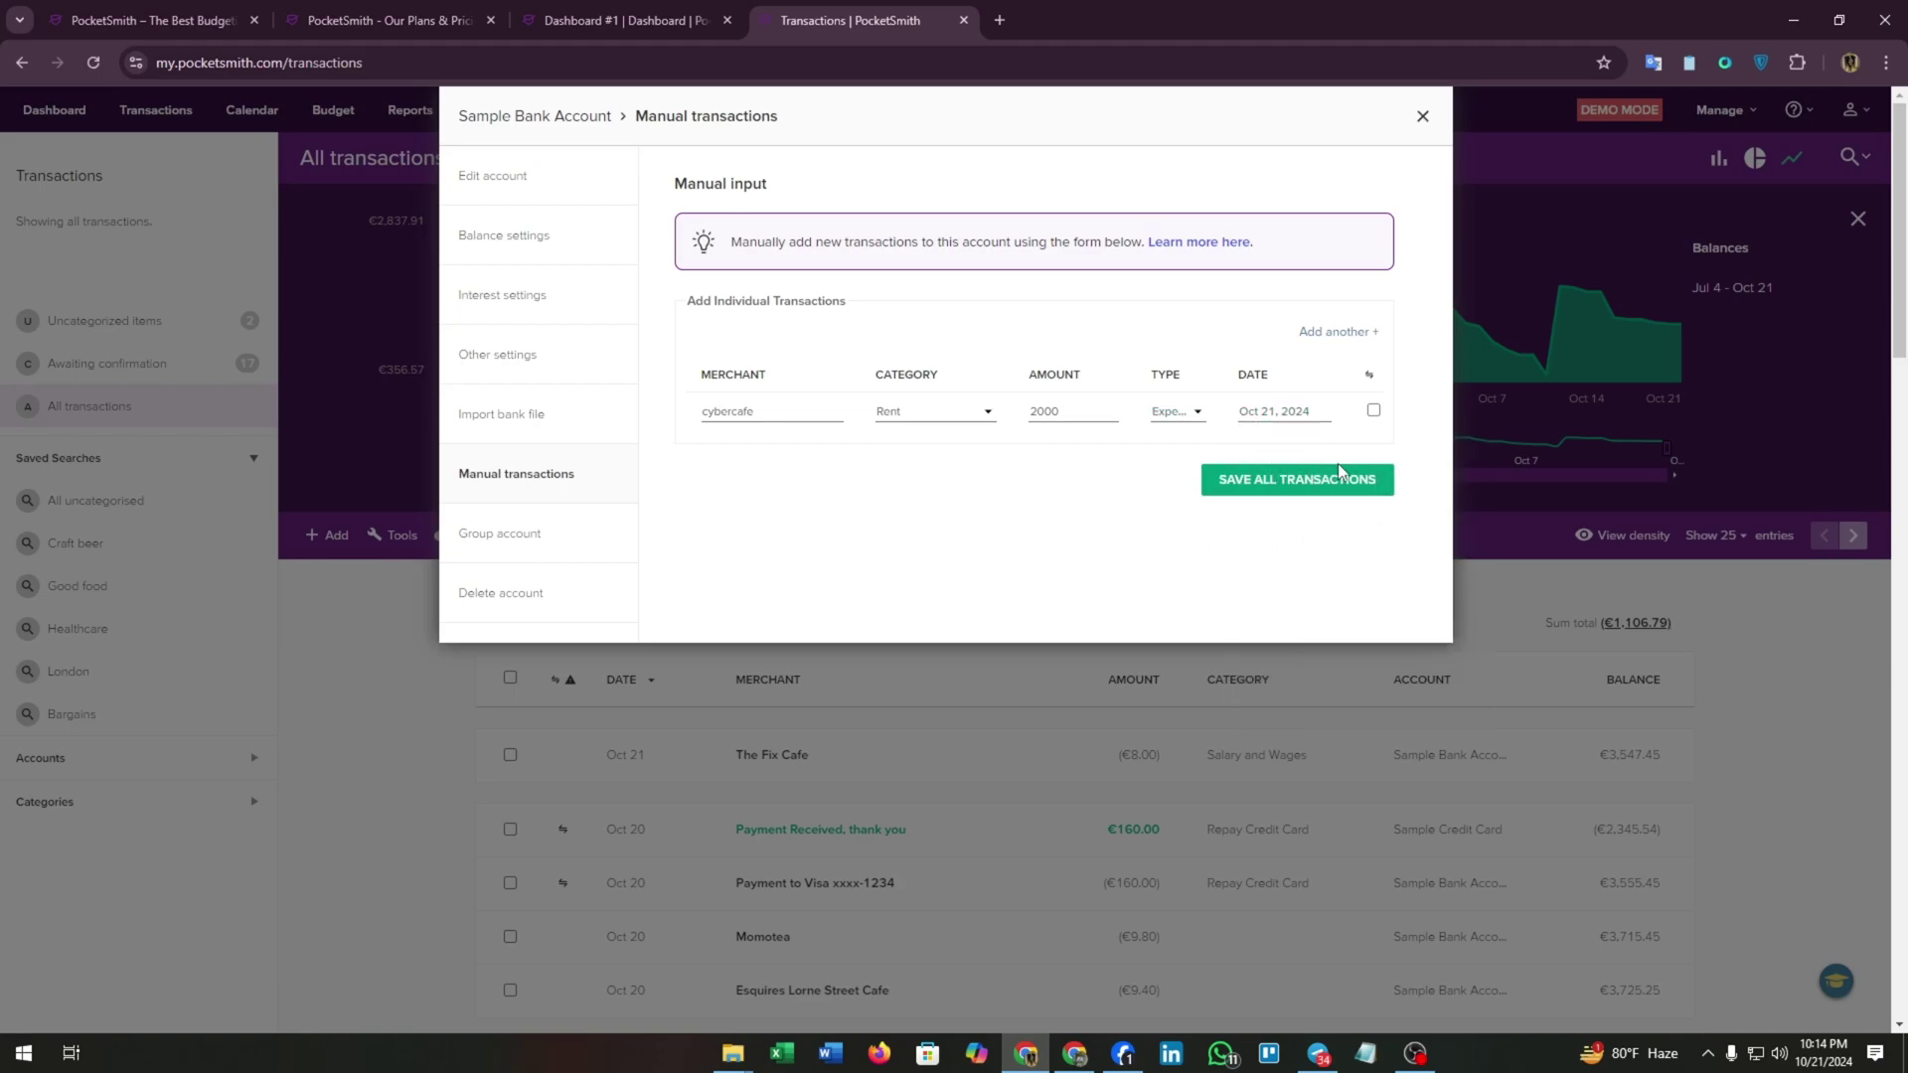
click(1255, 483)
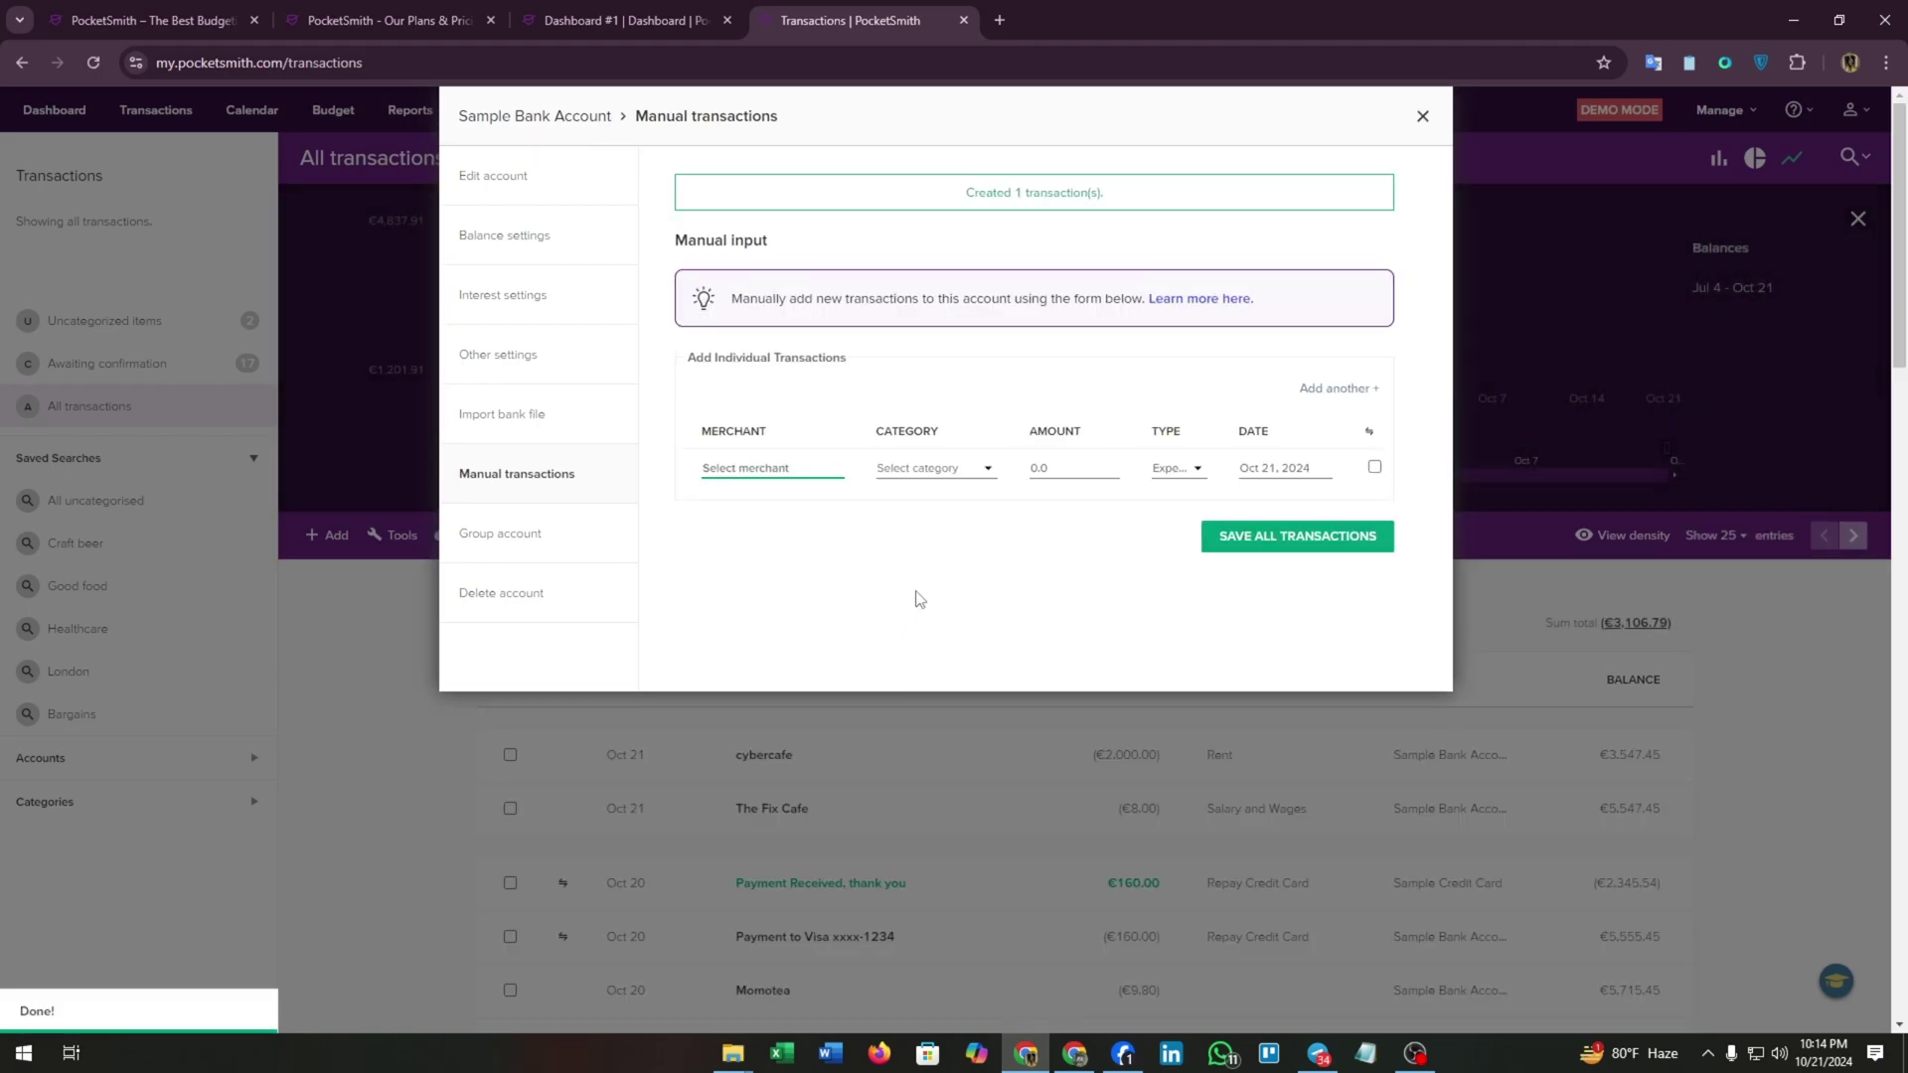
click(1298, 553)
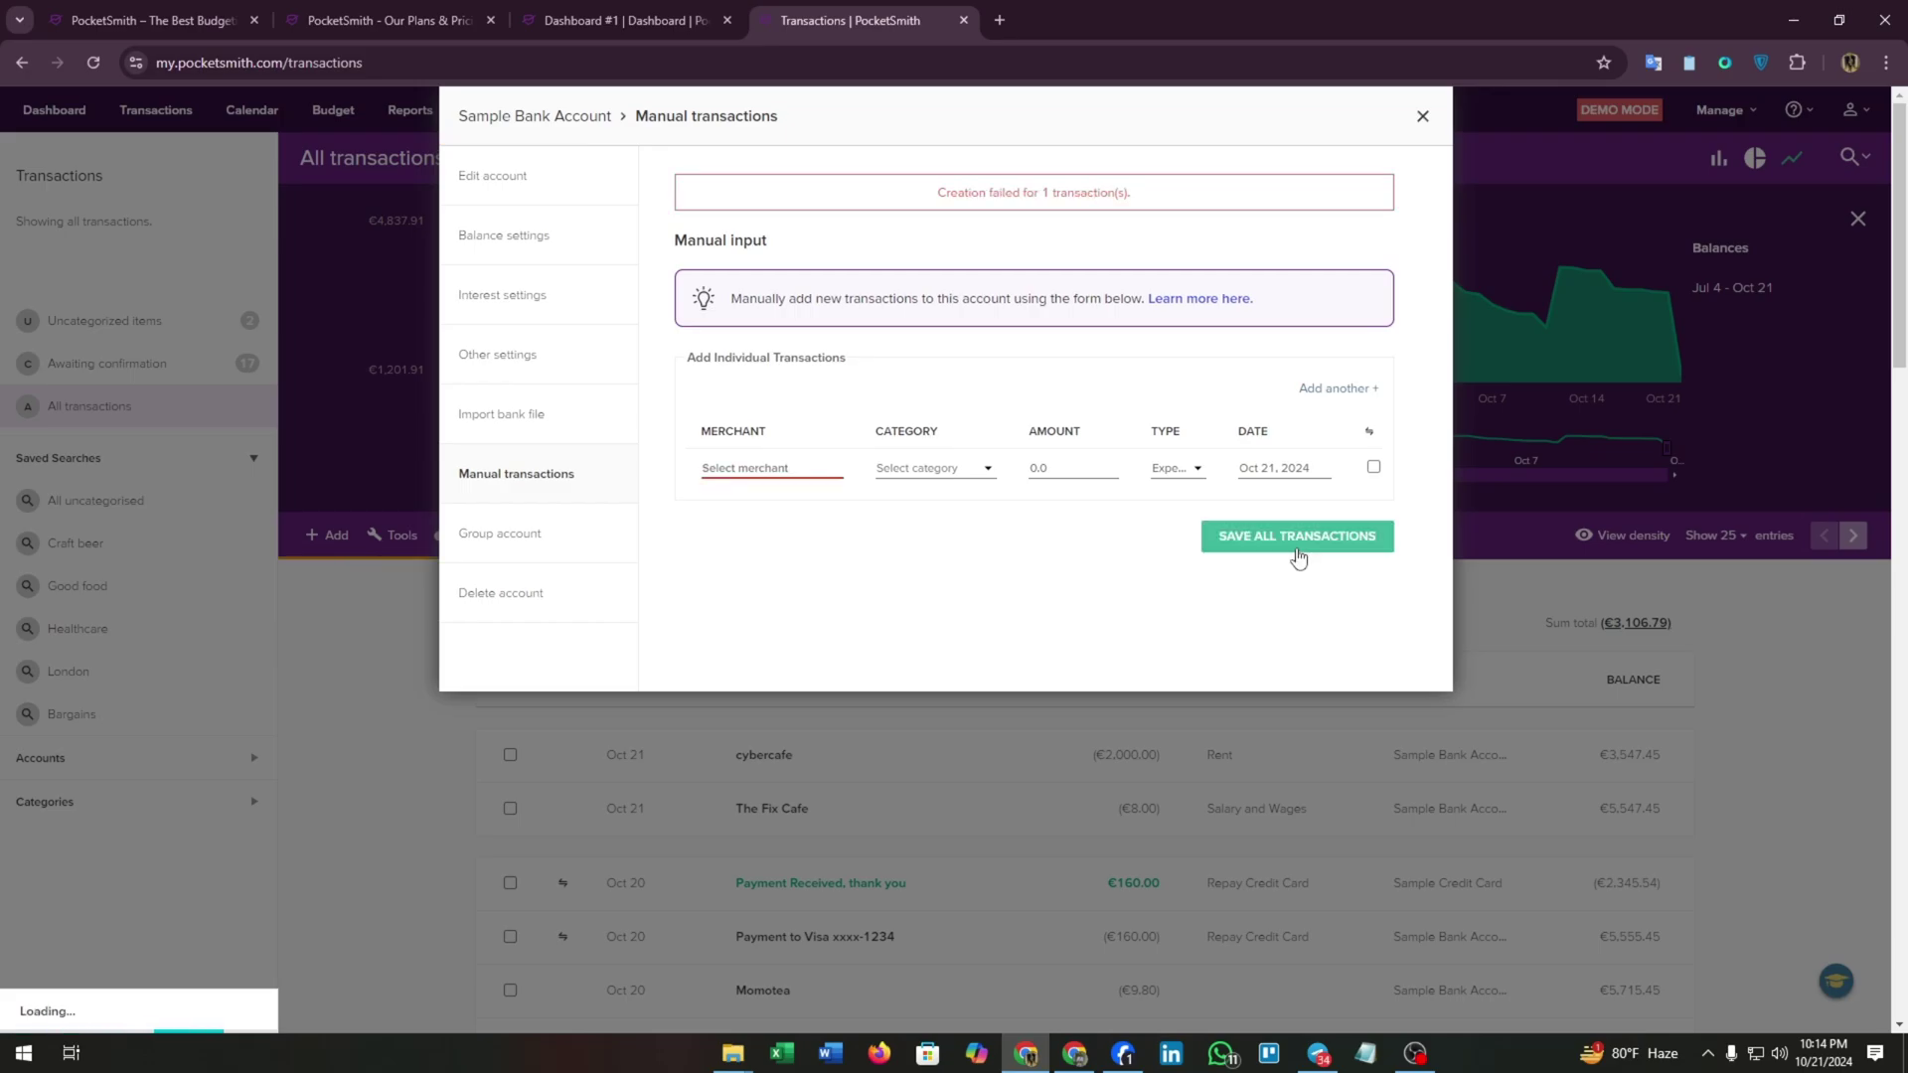
click(1424, 738)
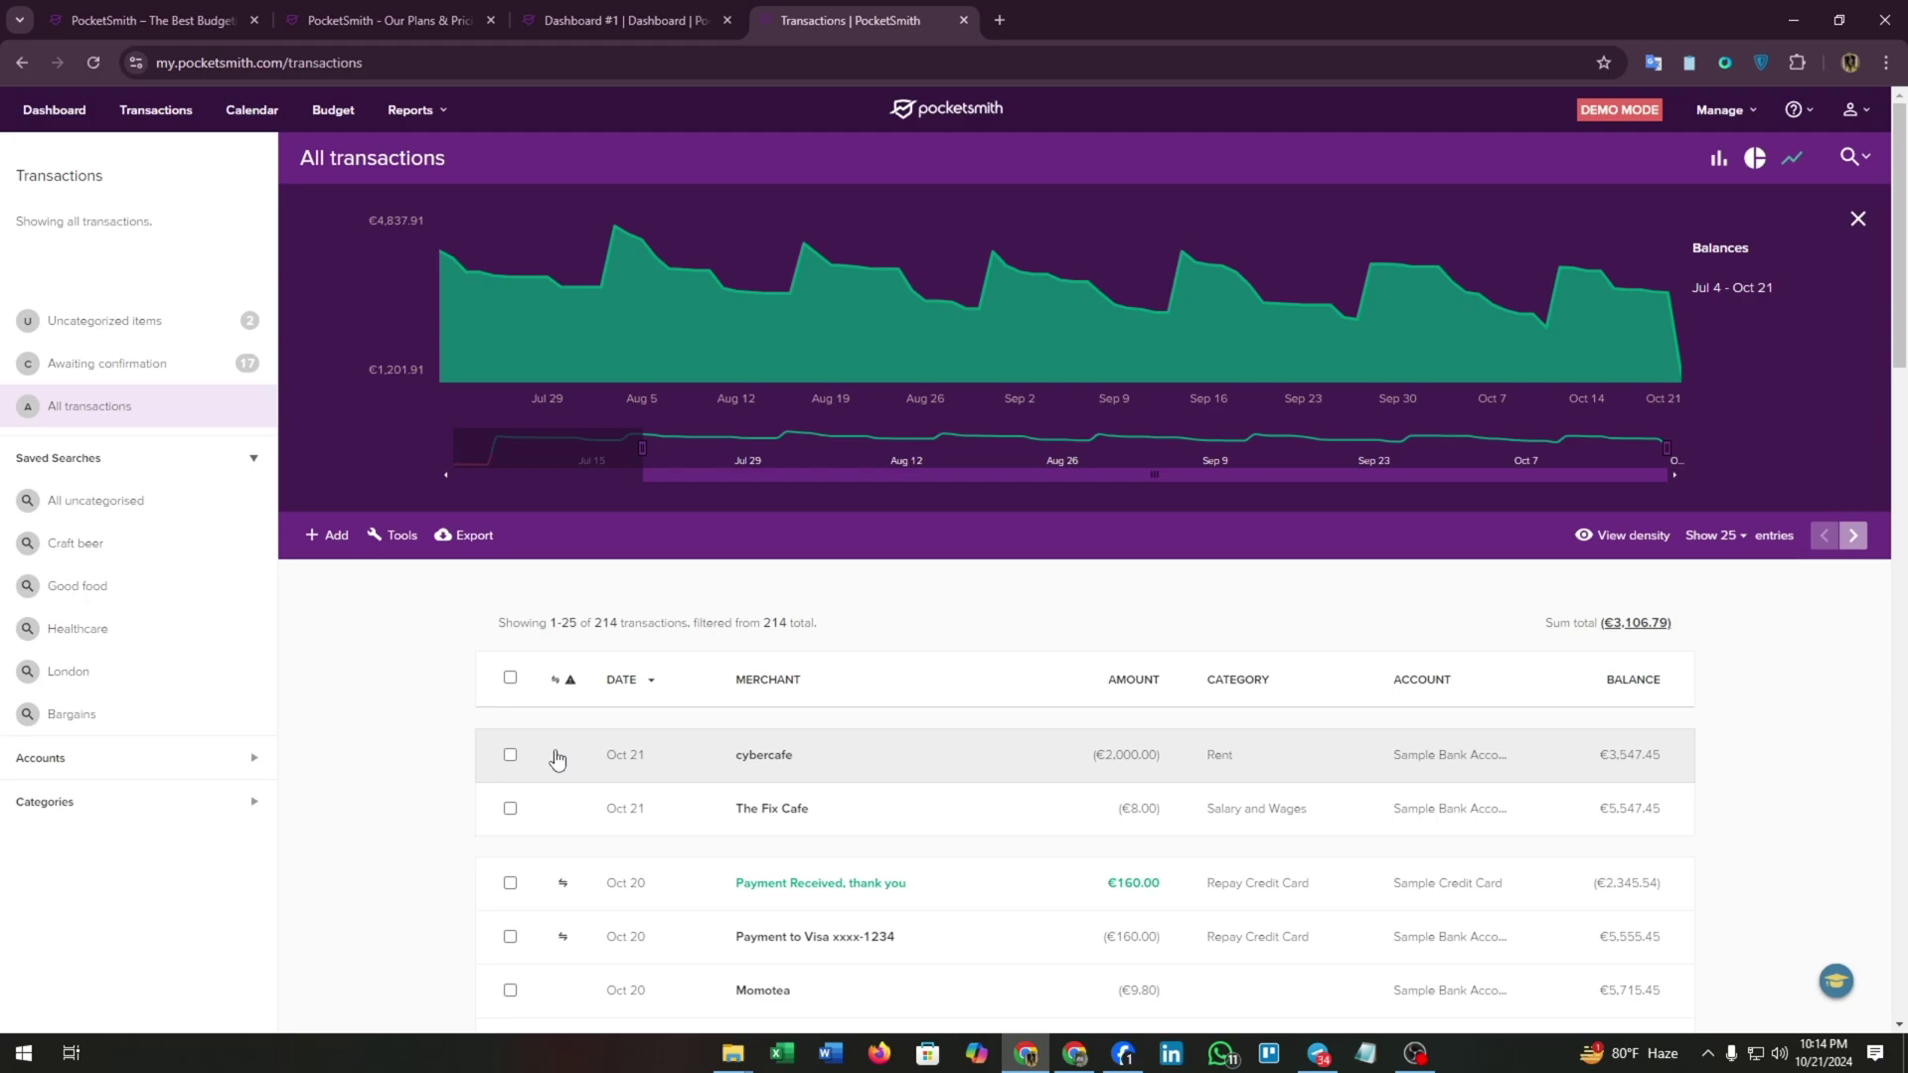
Step: Select and deselect the cybercafe and The Fix Cafe transactions, then go to Calendar
click(510, 754)
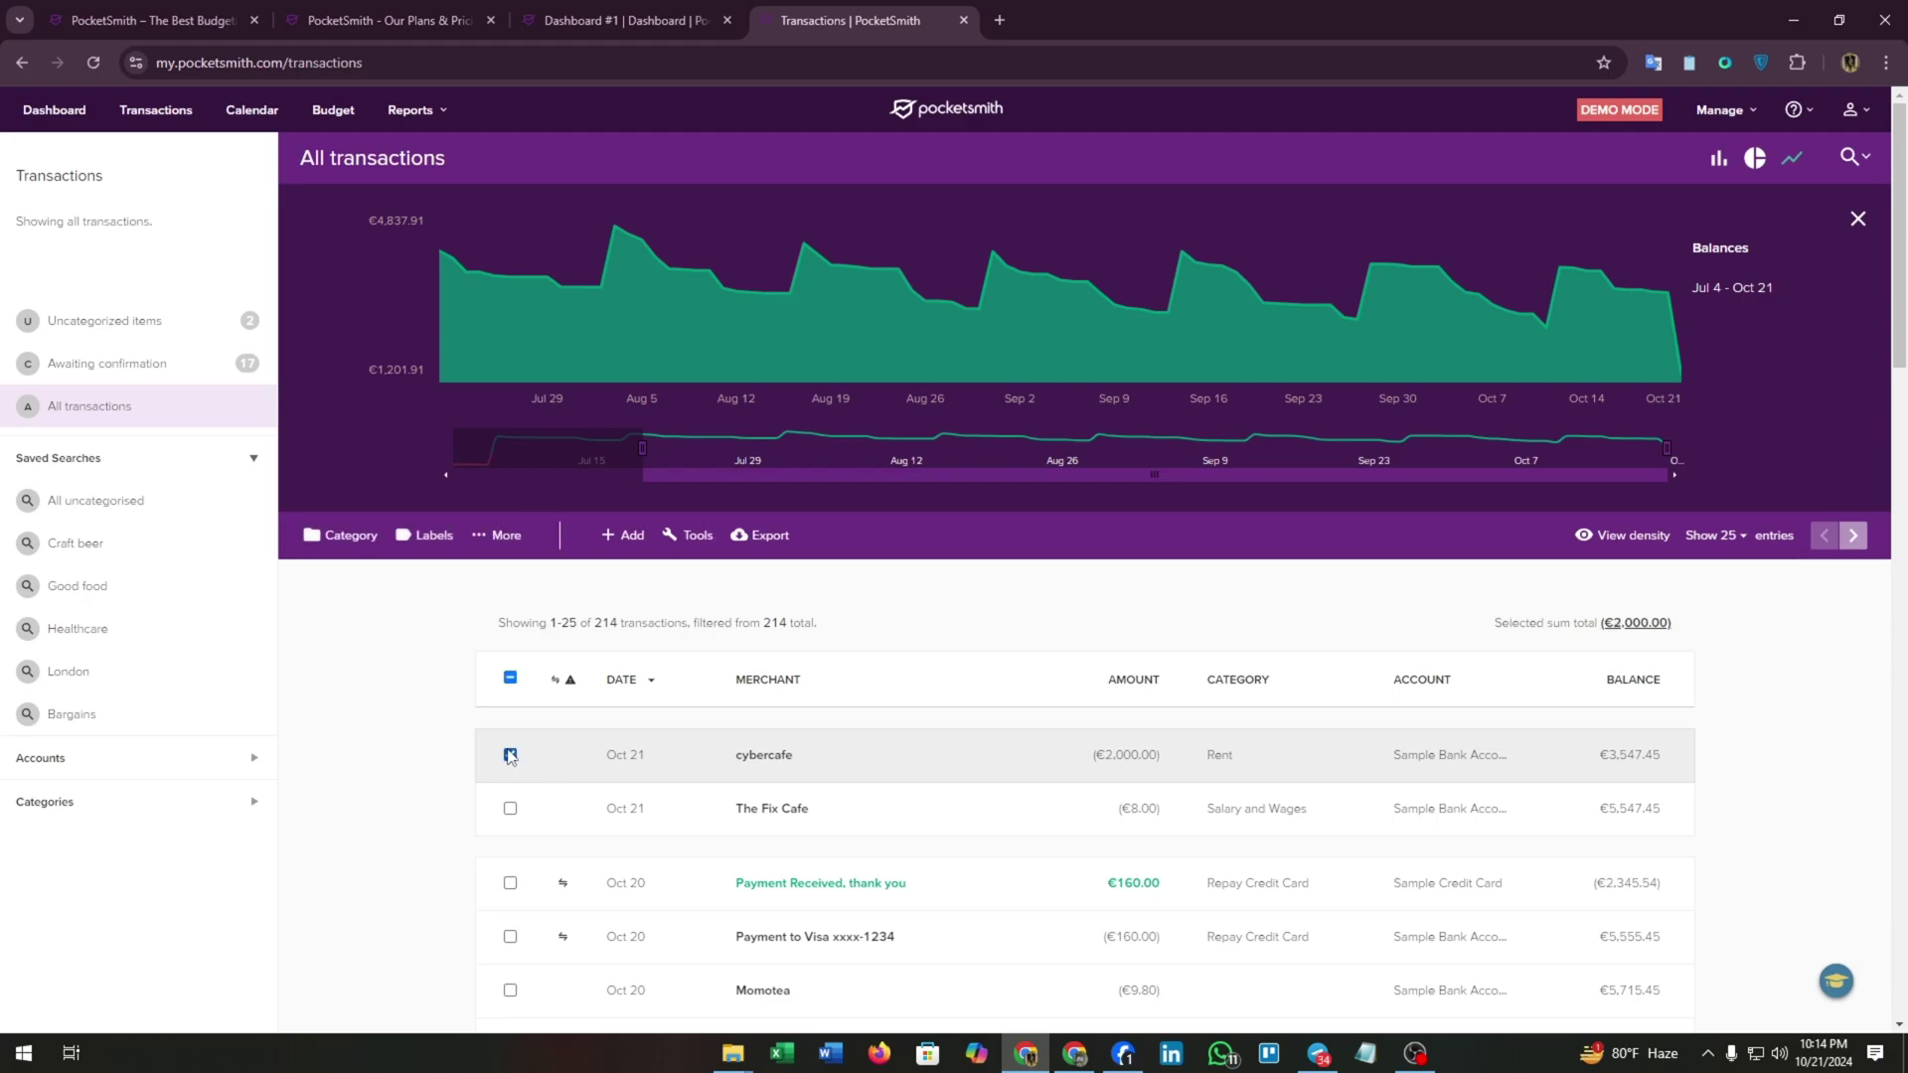
click(511, 807)
click(768, 537)
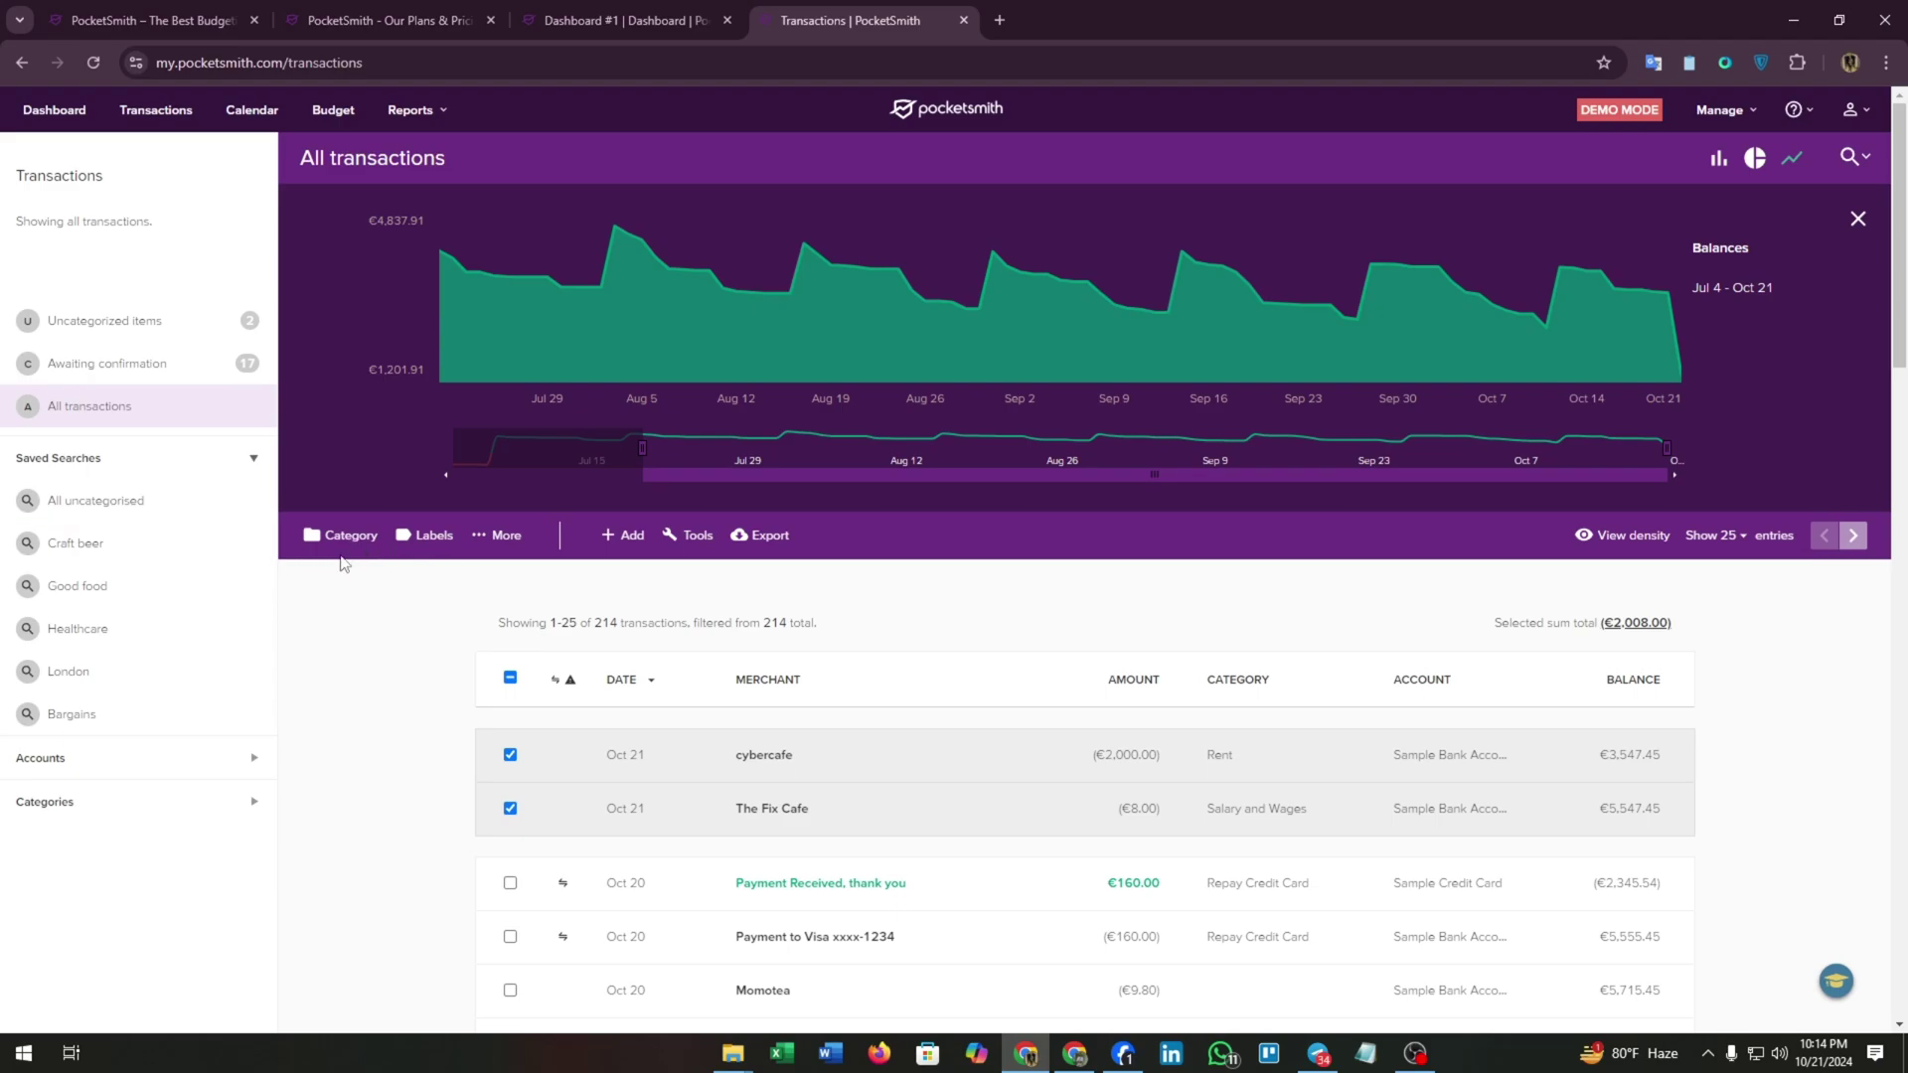
click(510, 754)
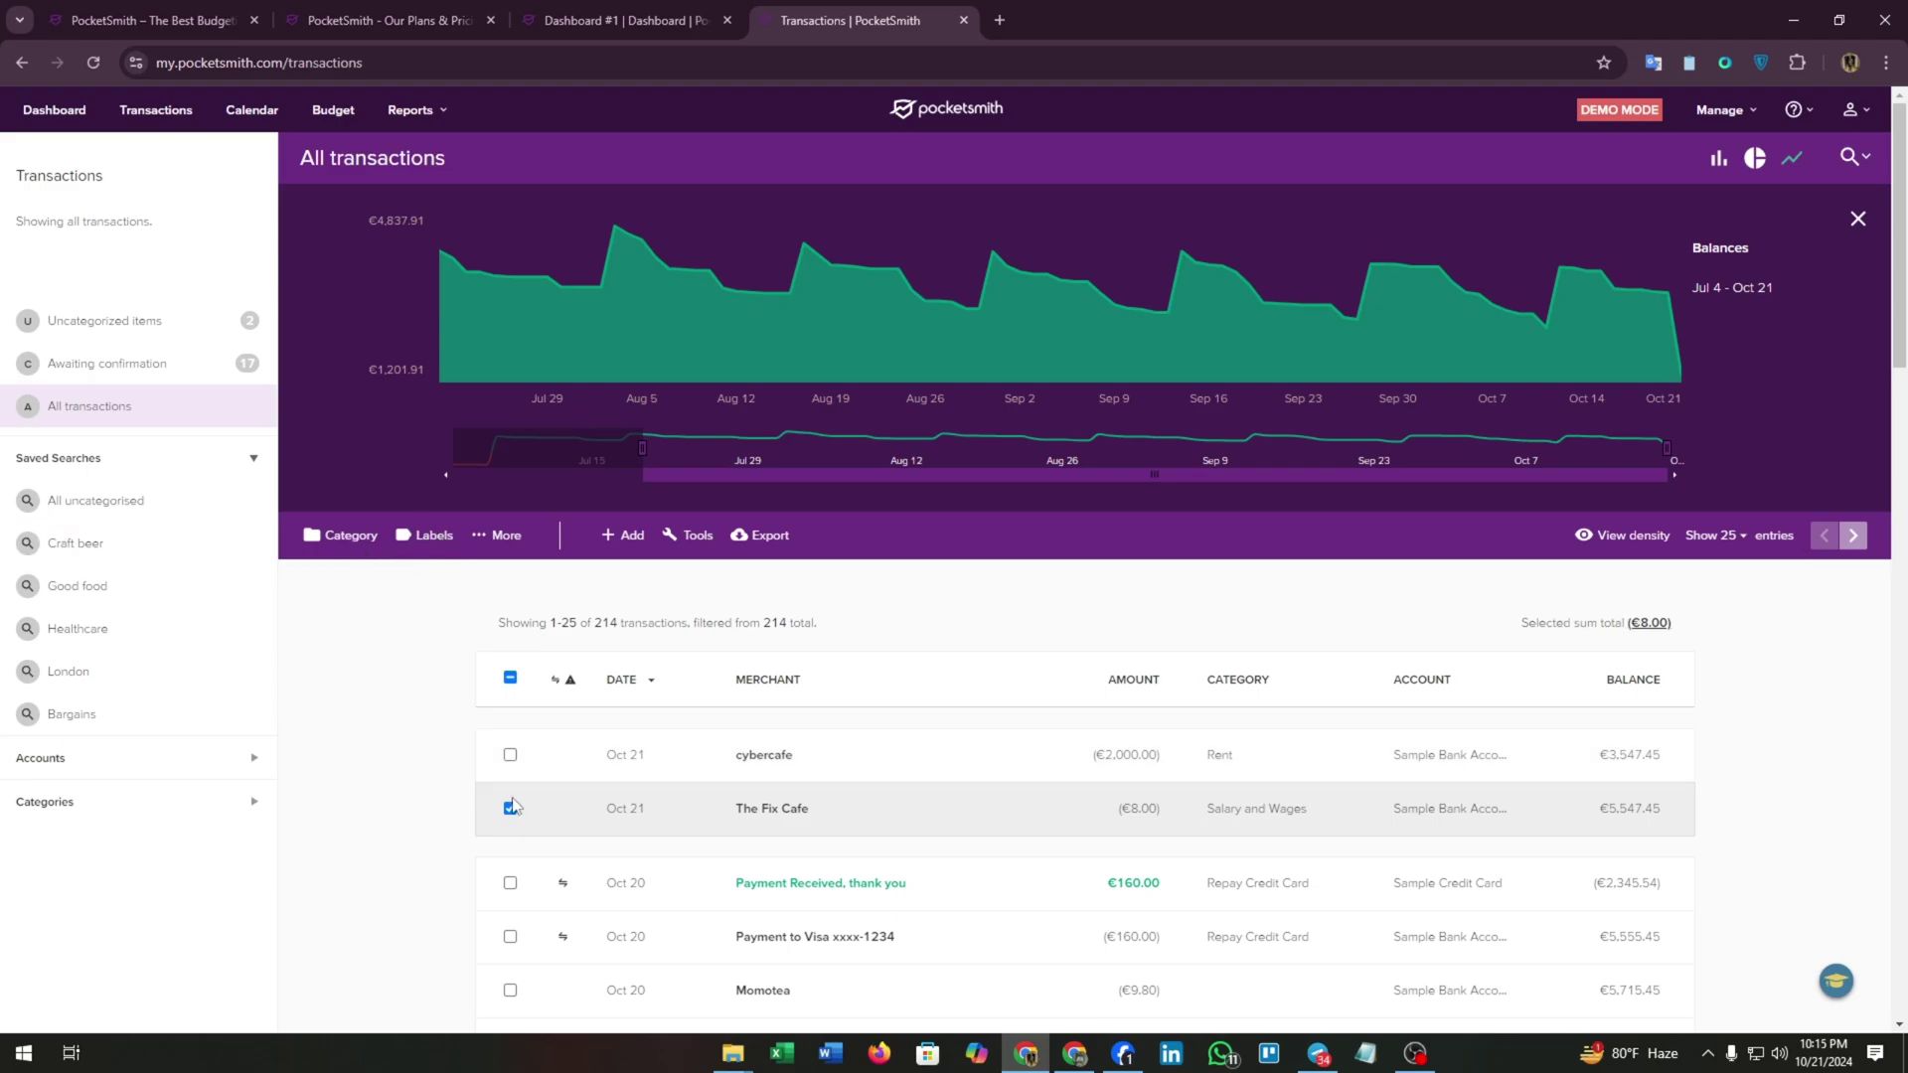
click(511, 809)
click(250, 115)
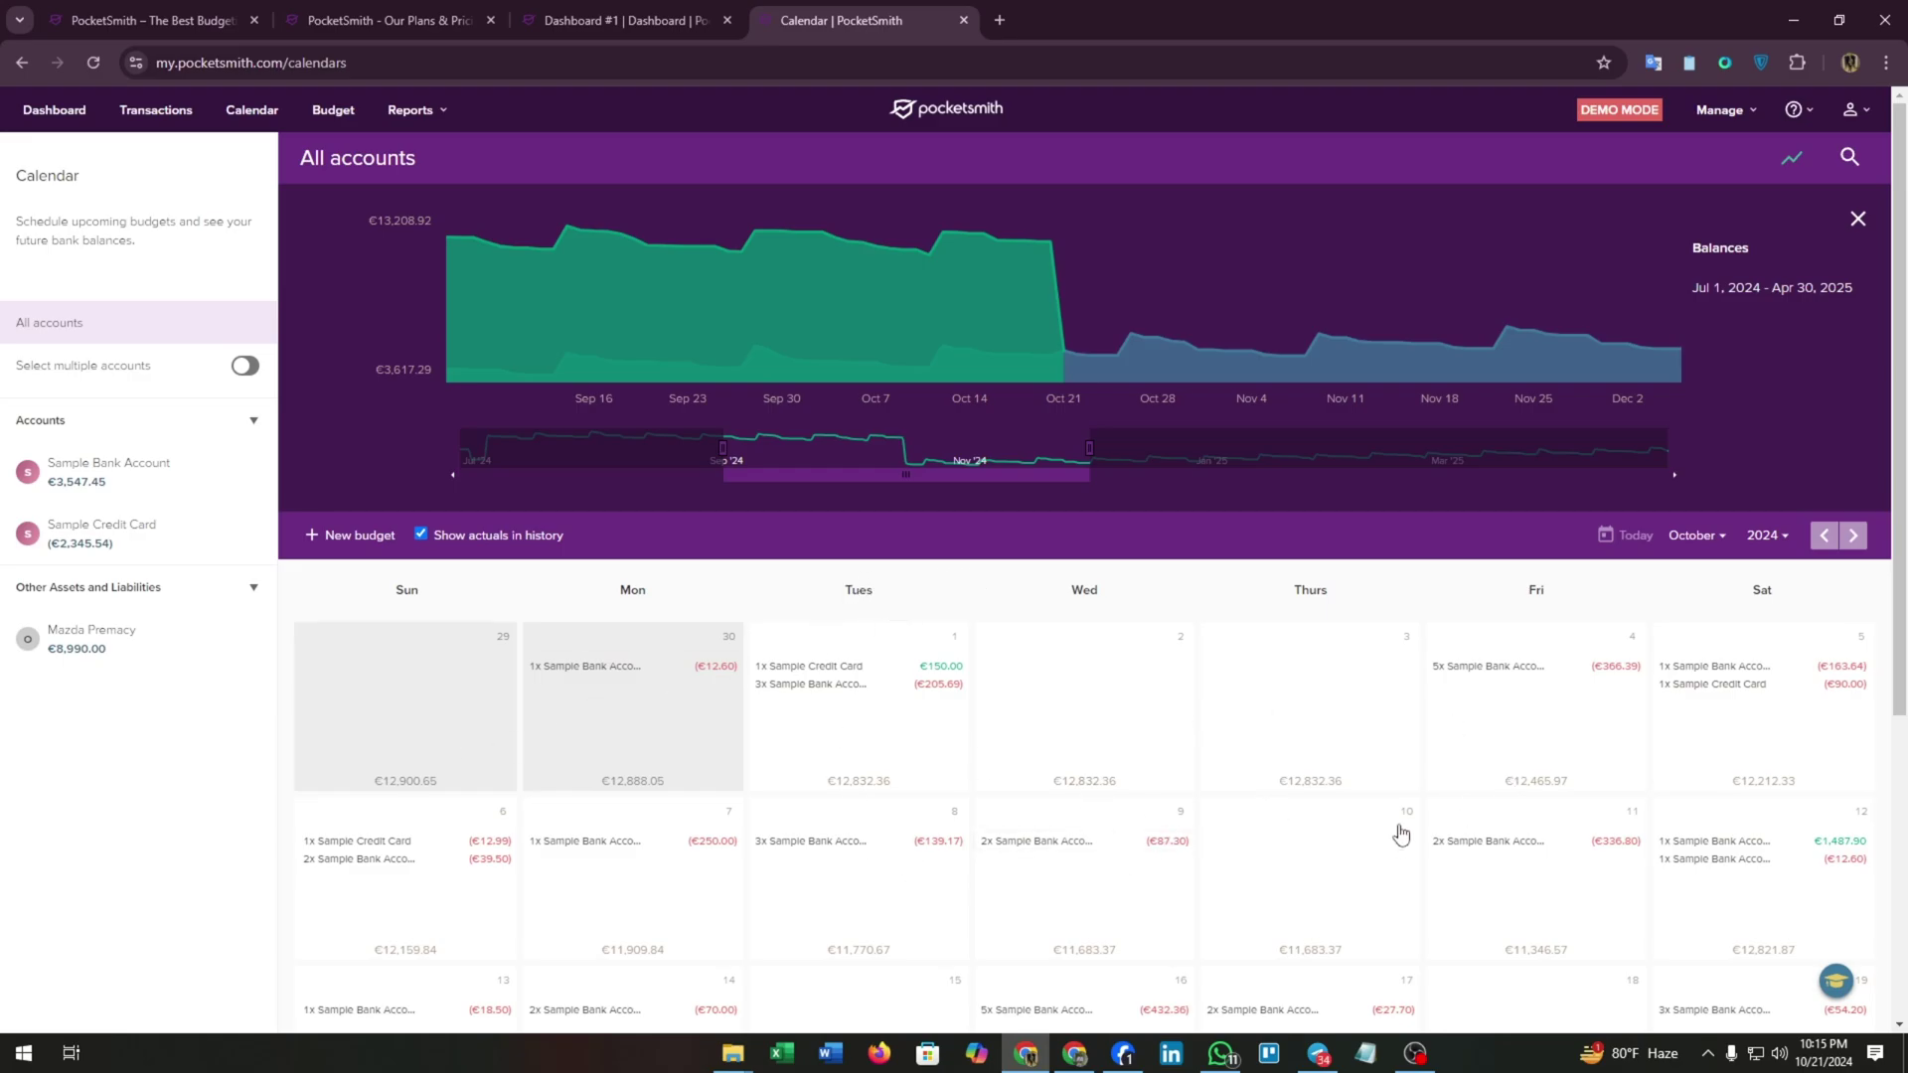
scroll(1417, 810, down, 3)
scroll(1281, 782, down, 1)
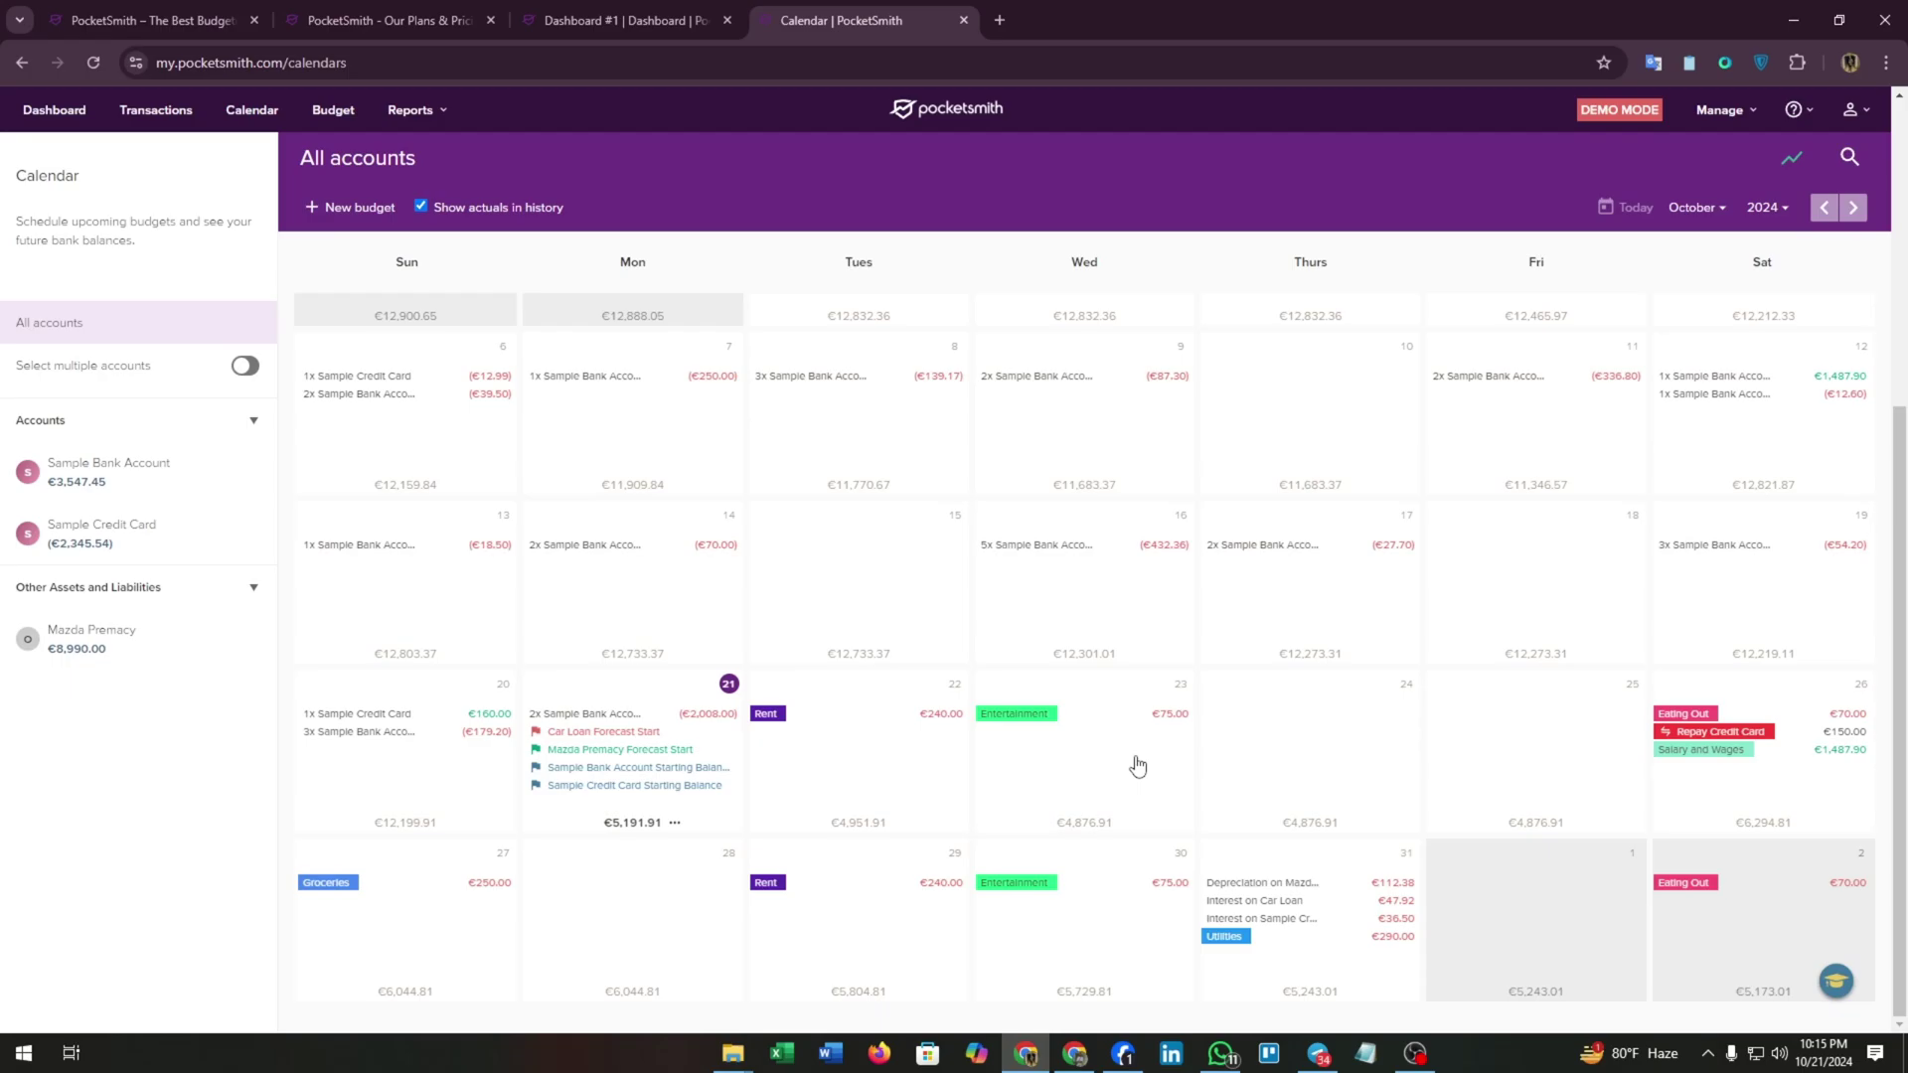
scroll(1009, 750, up, 1)
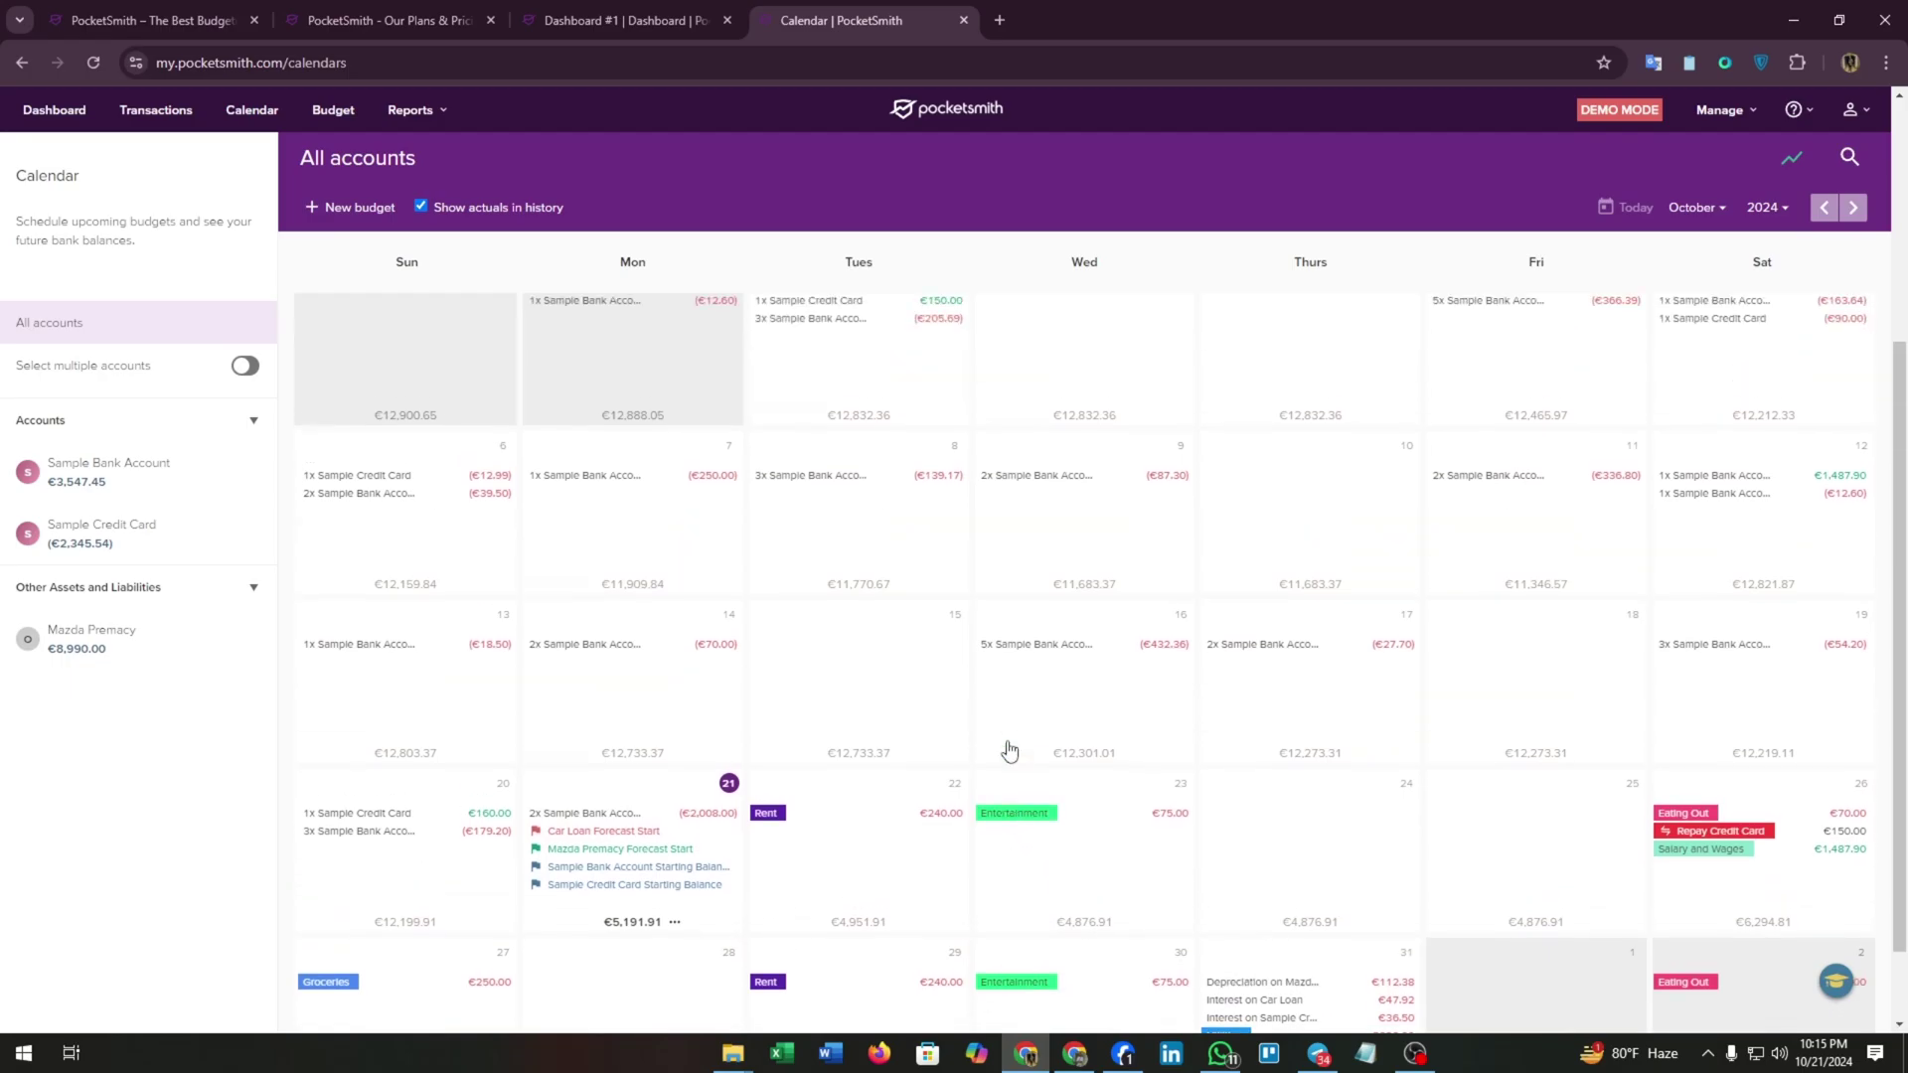
scroll(1008, 751, up, 3)
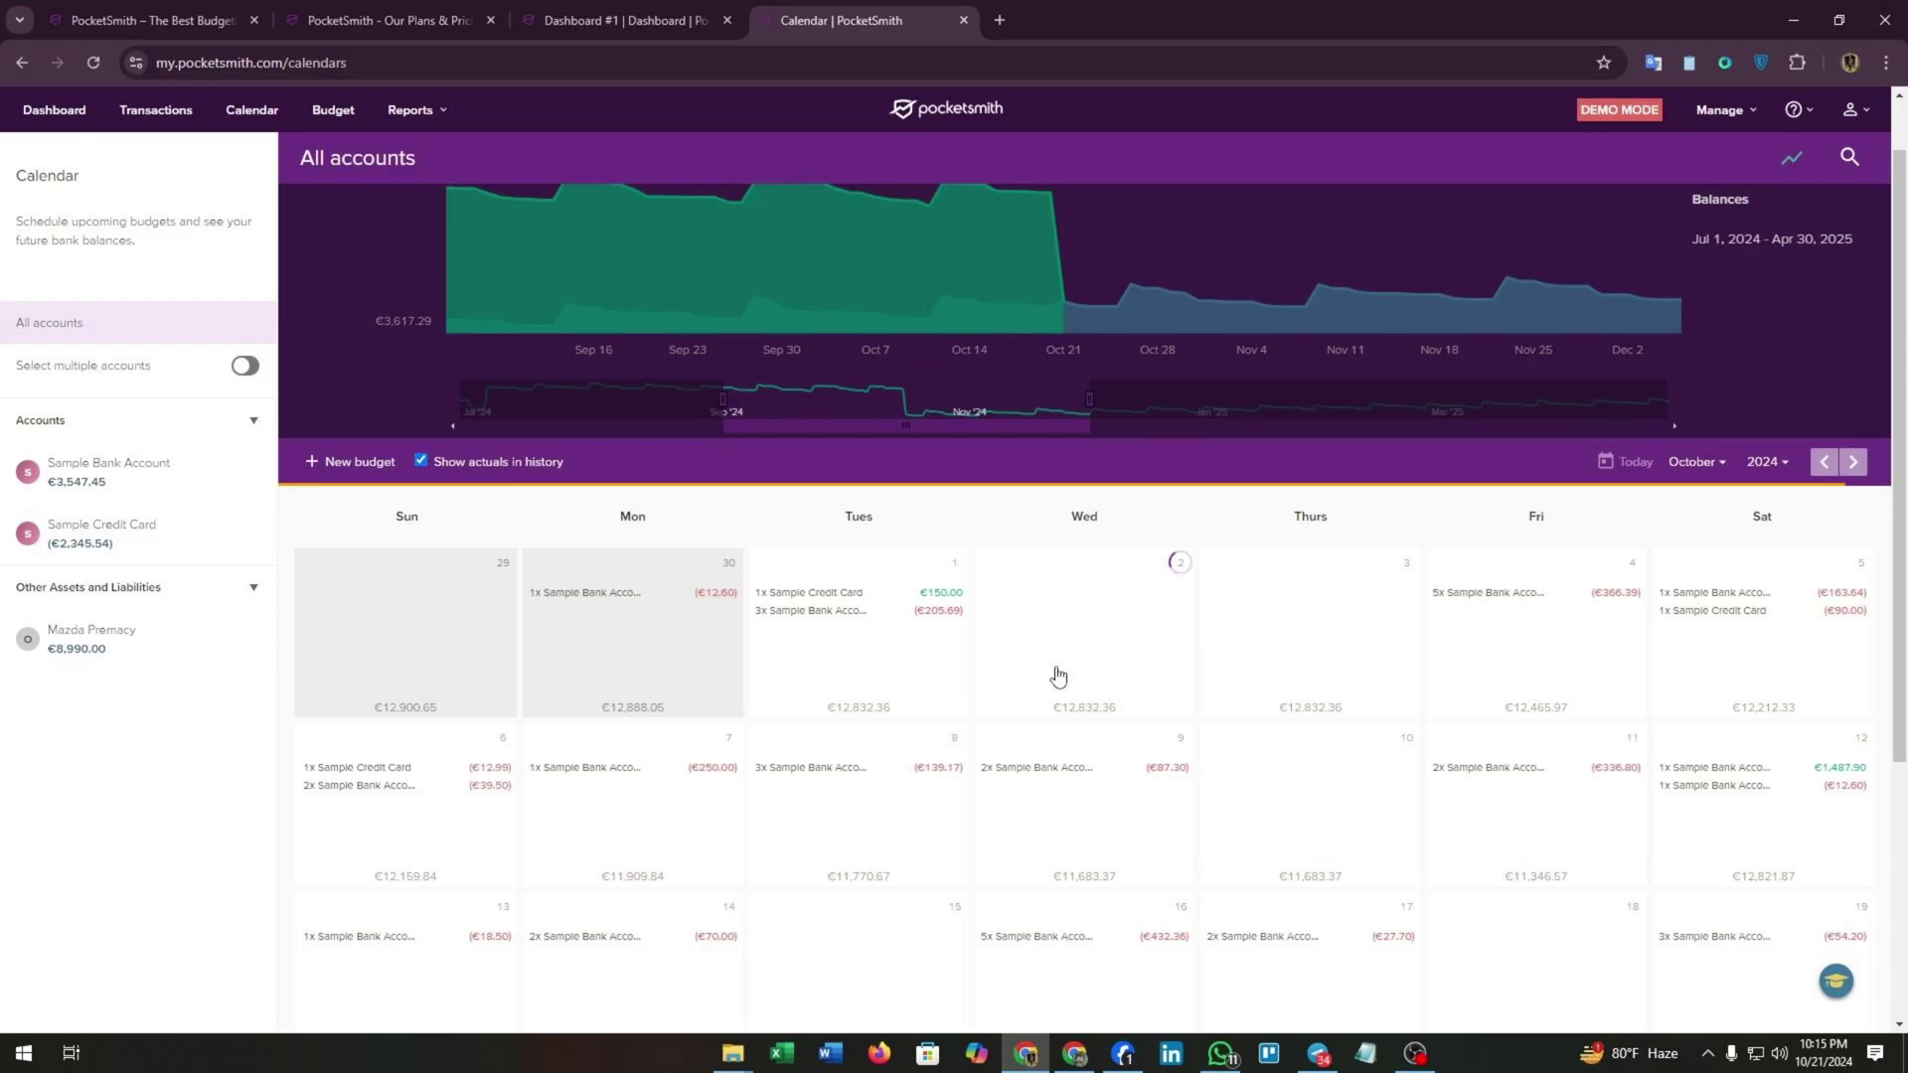
Step: Save a €1,000 Groceries budget on Oct 2 for Sample Bank Account, then go to Budget
click(1058, 676)
click(909, 454)
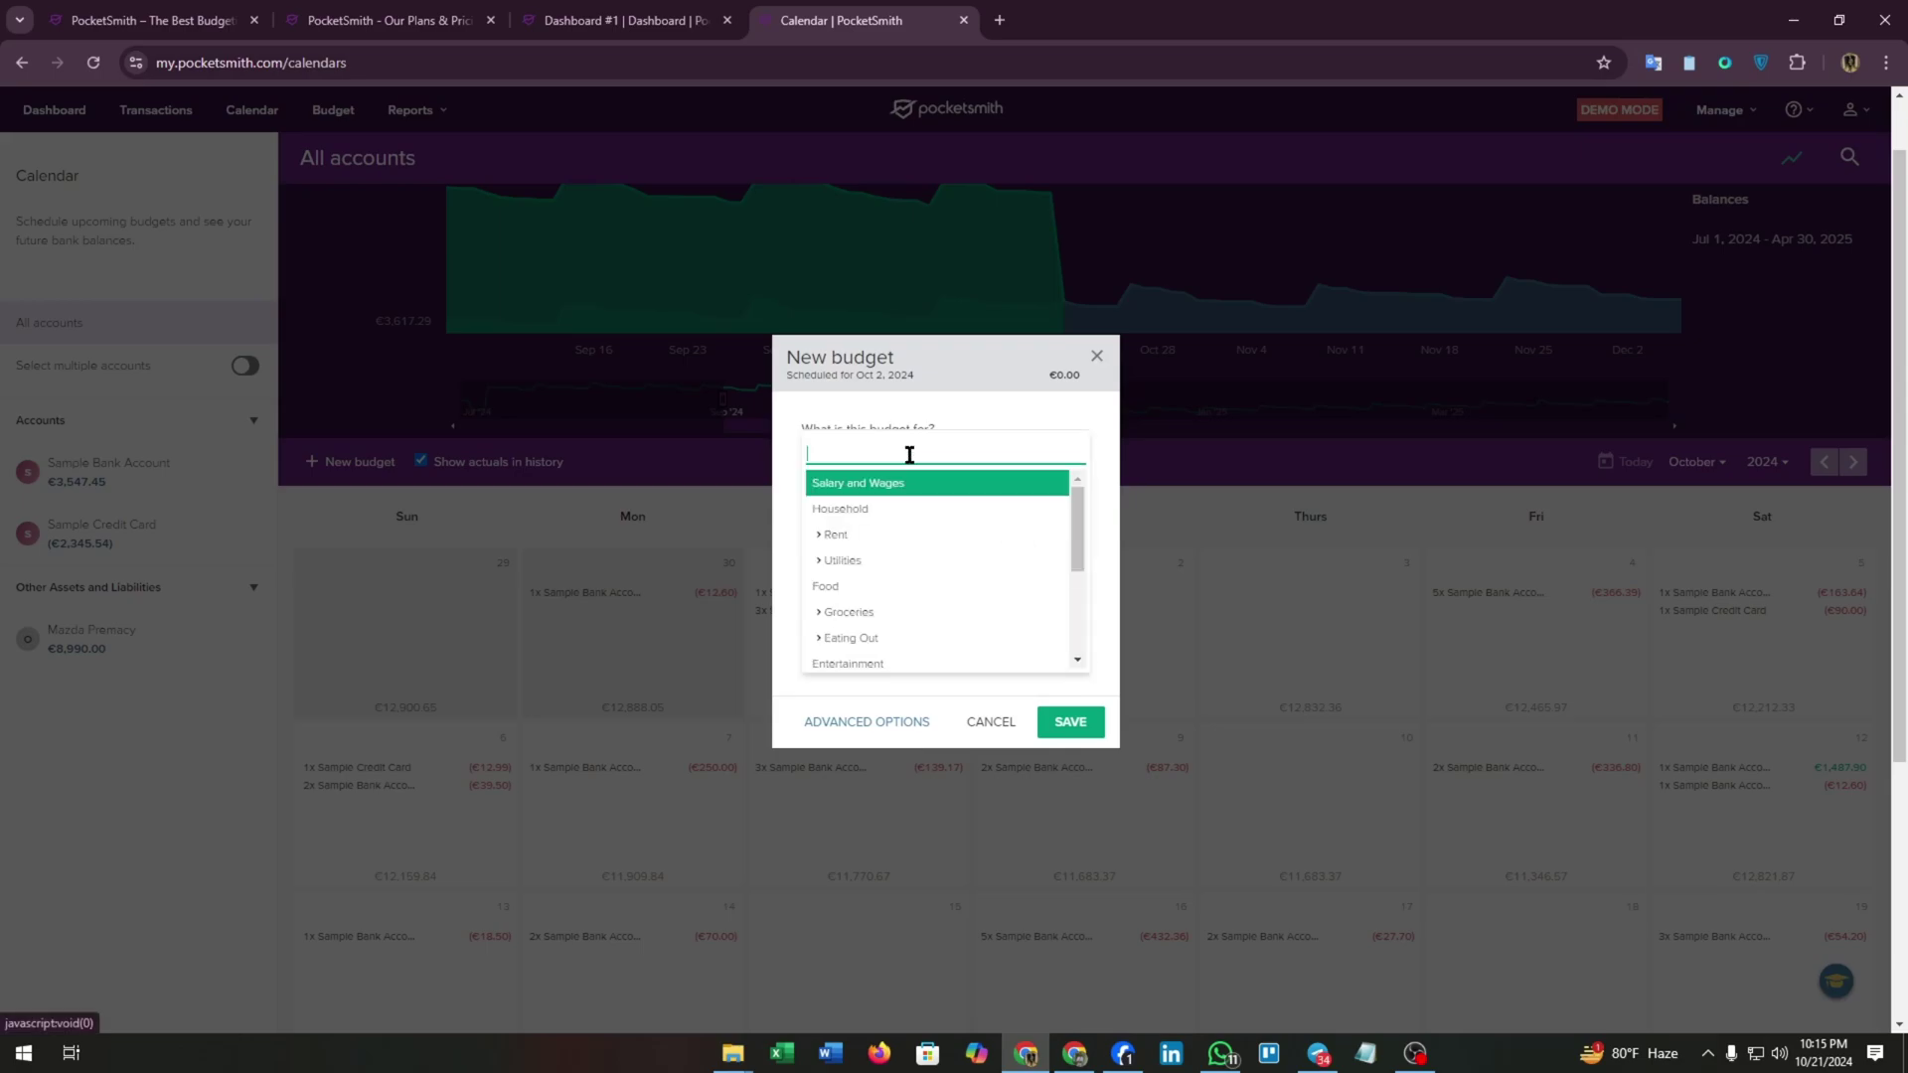
click(848, 612)
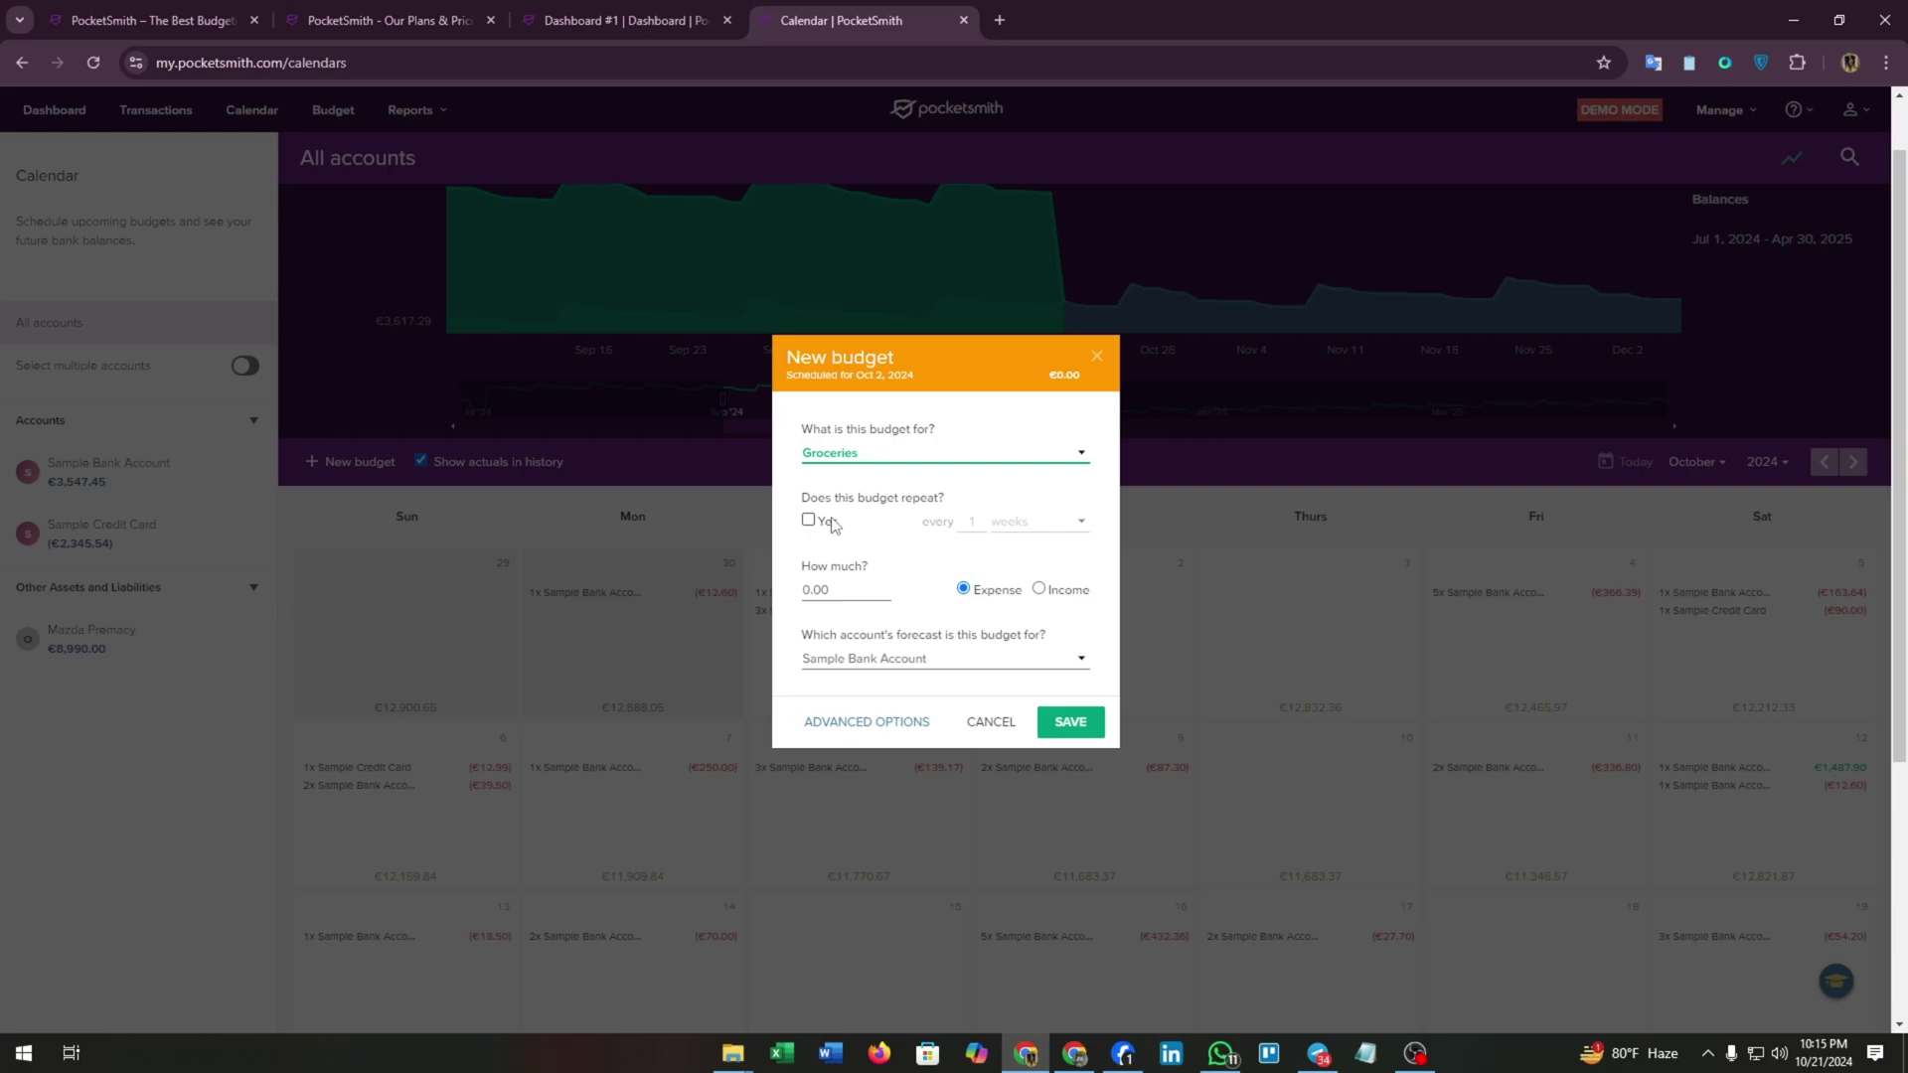
click(835, 590)
text(1000)
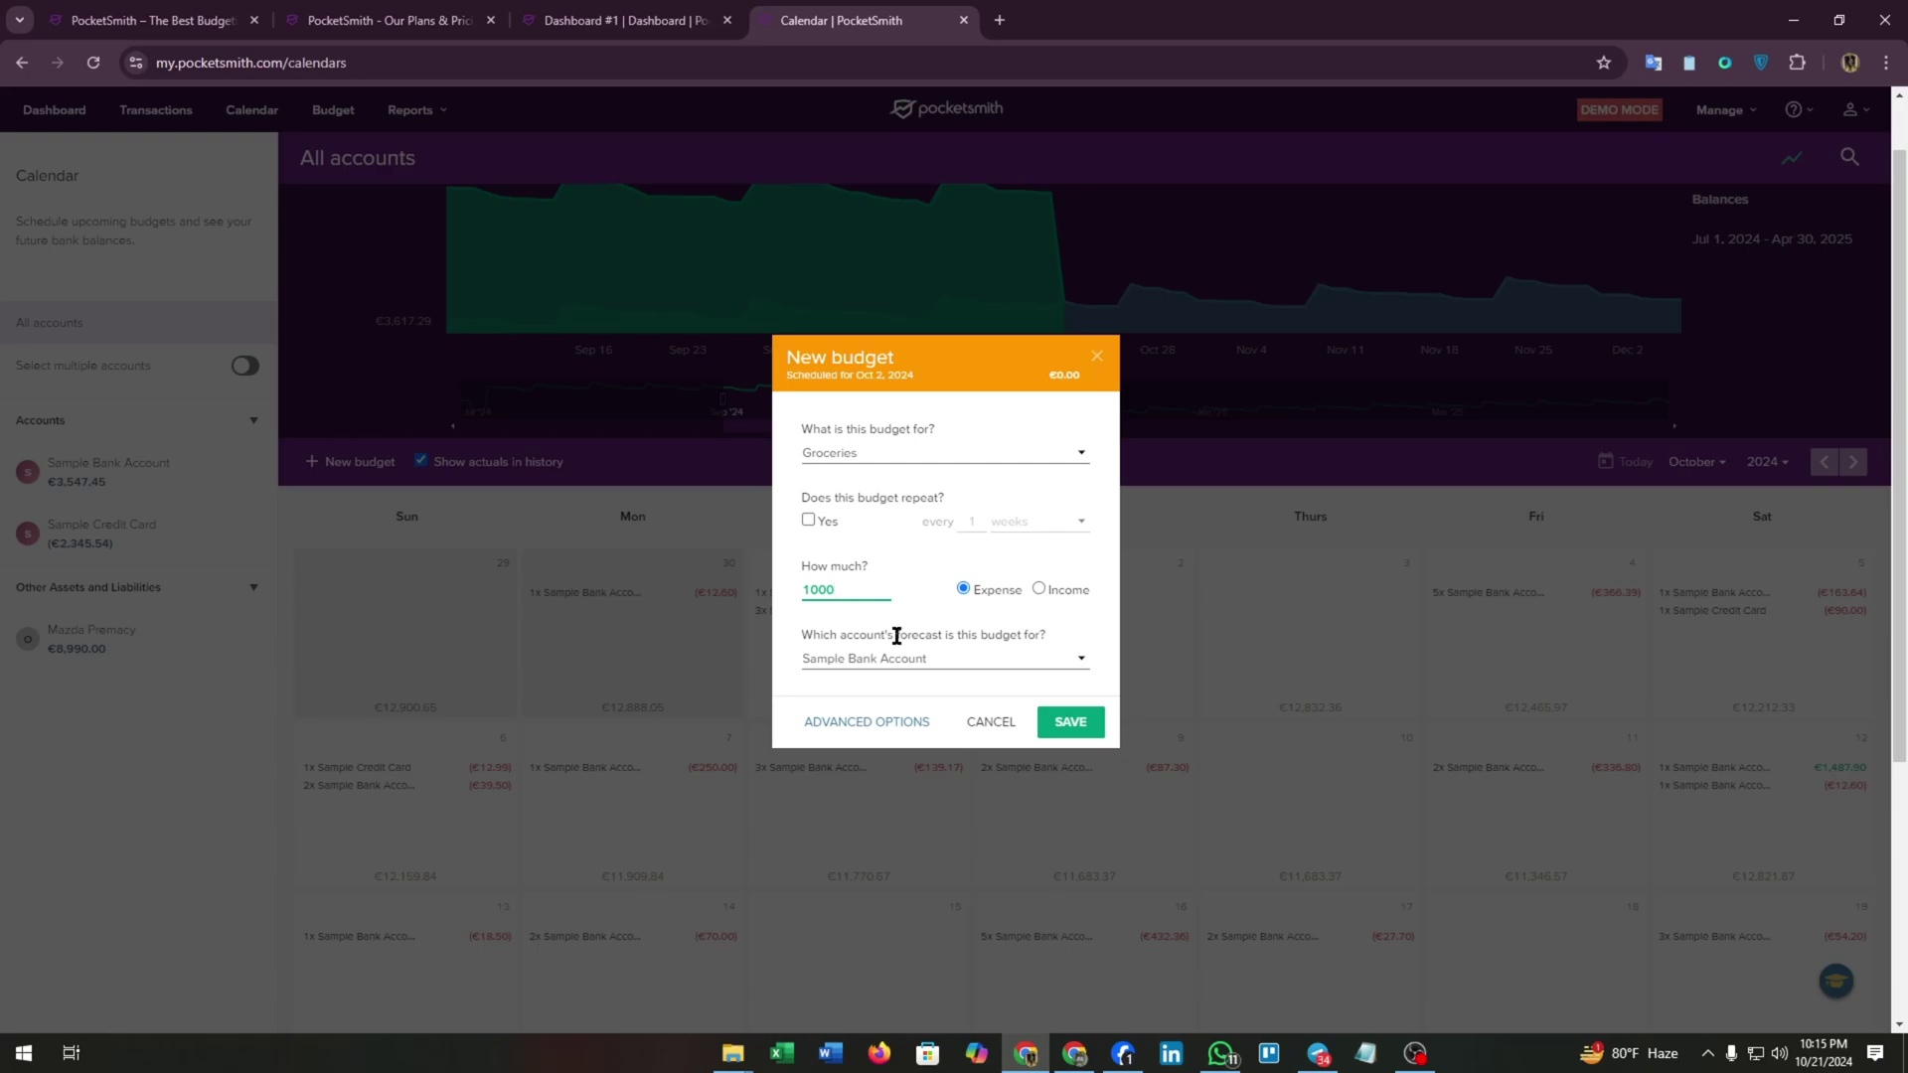
click(882, 660)
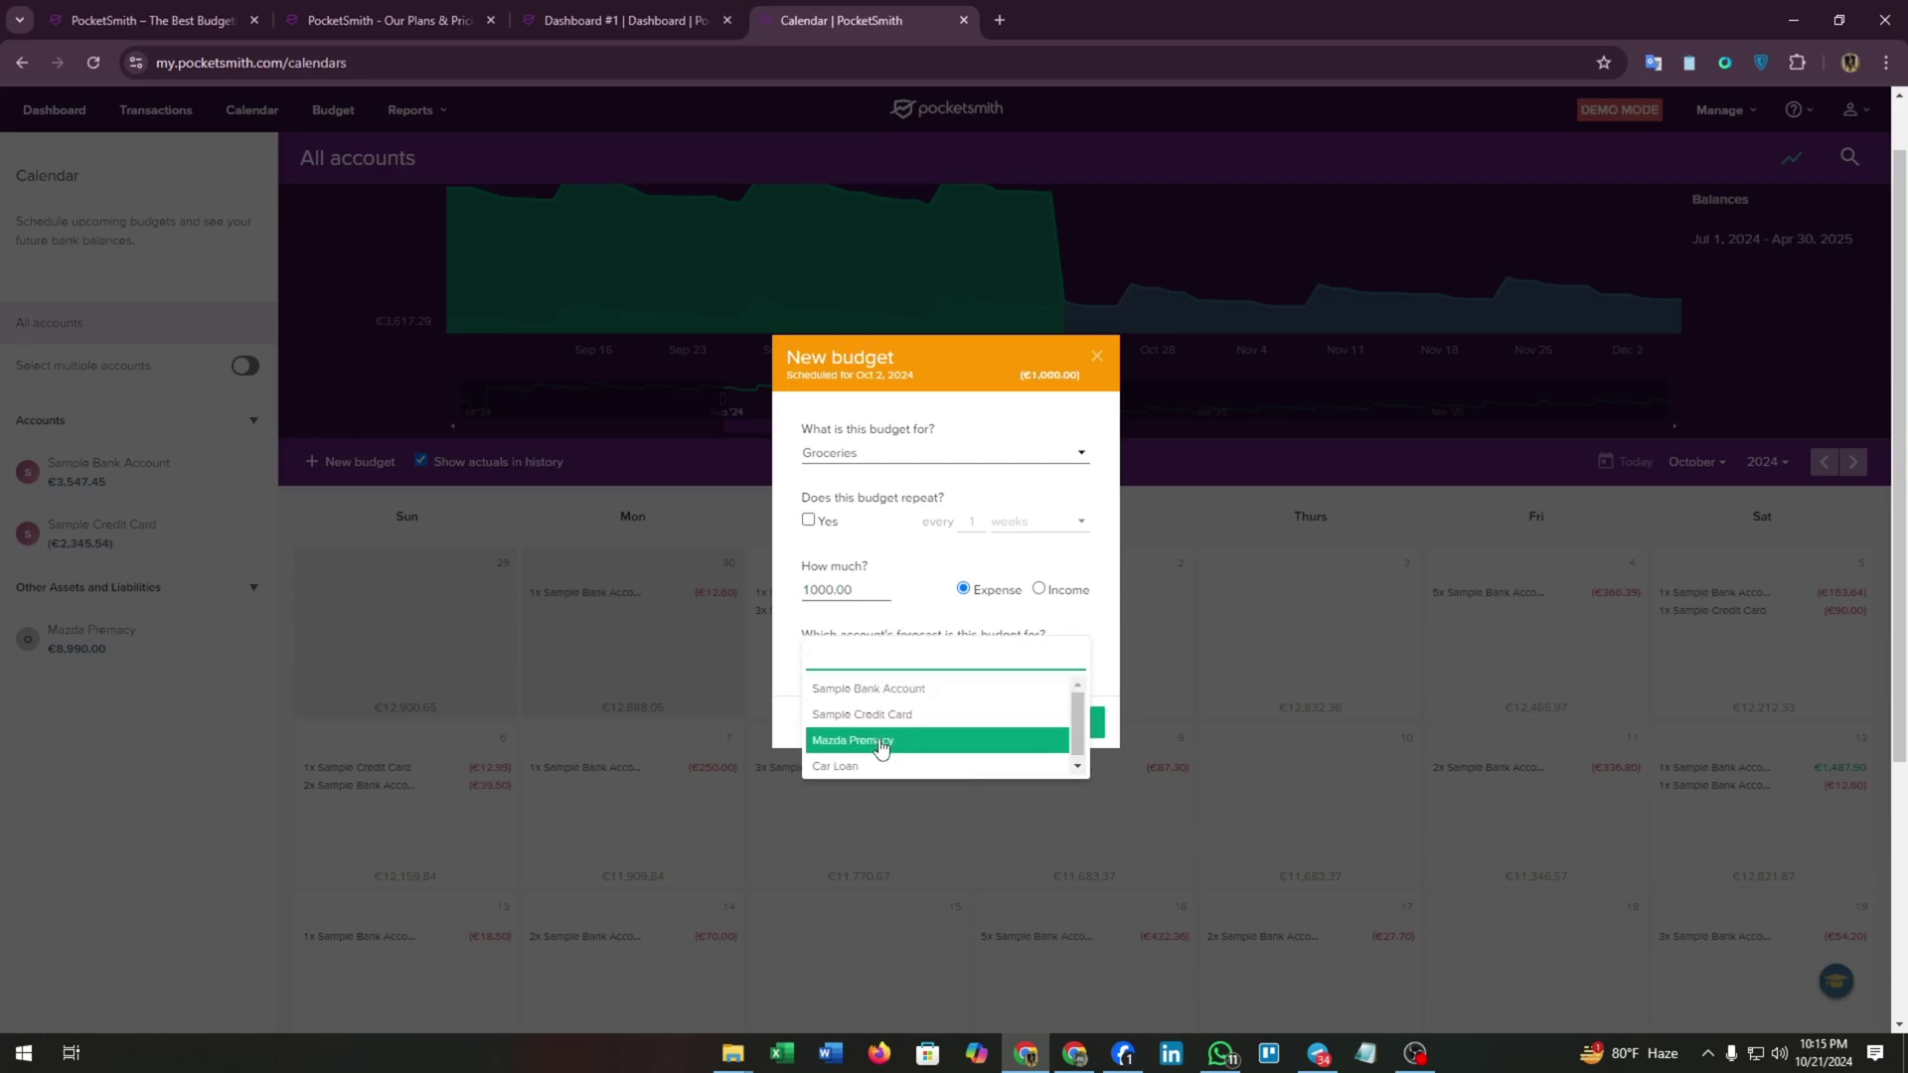
click(874, 697)
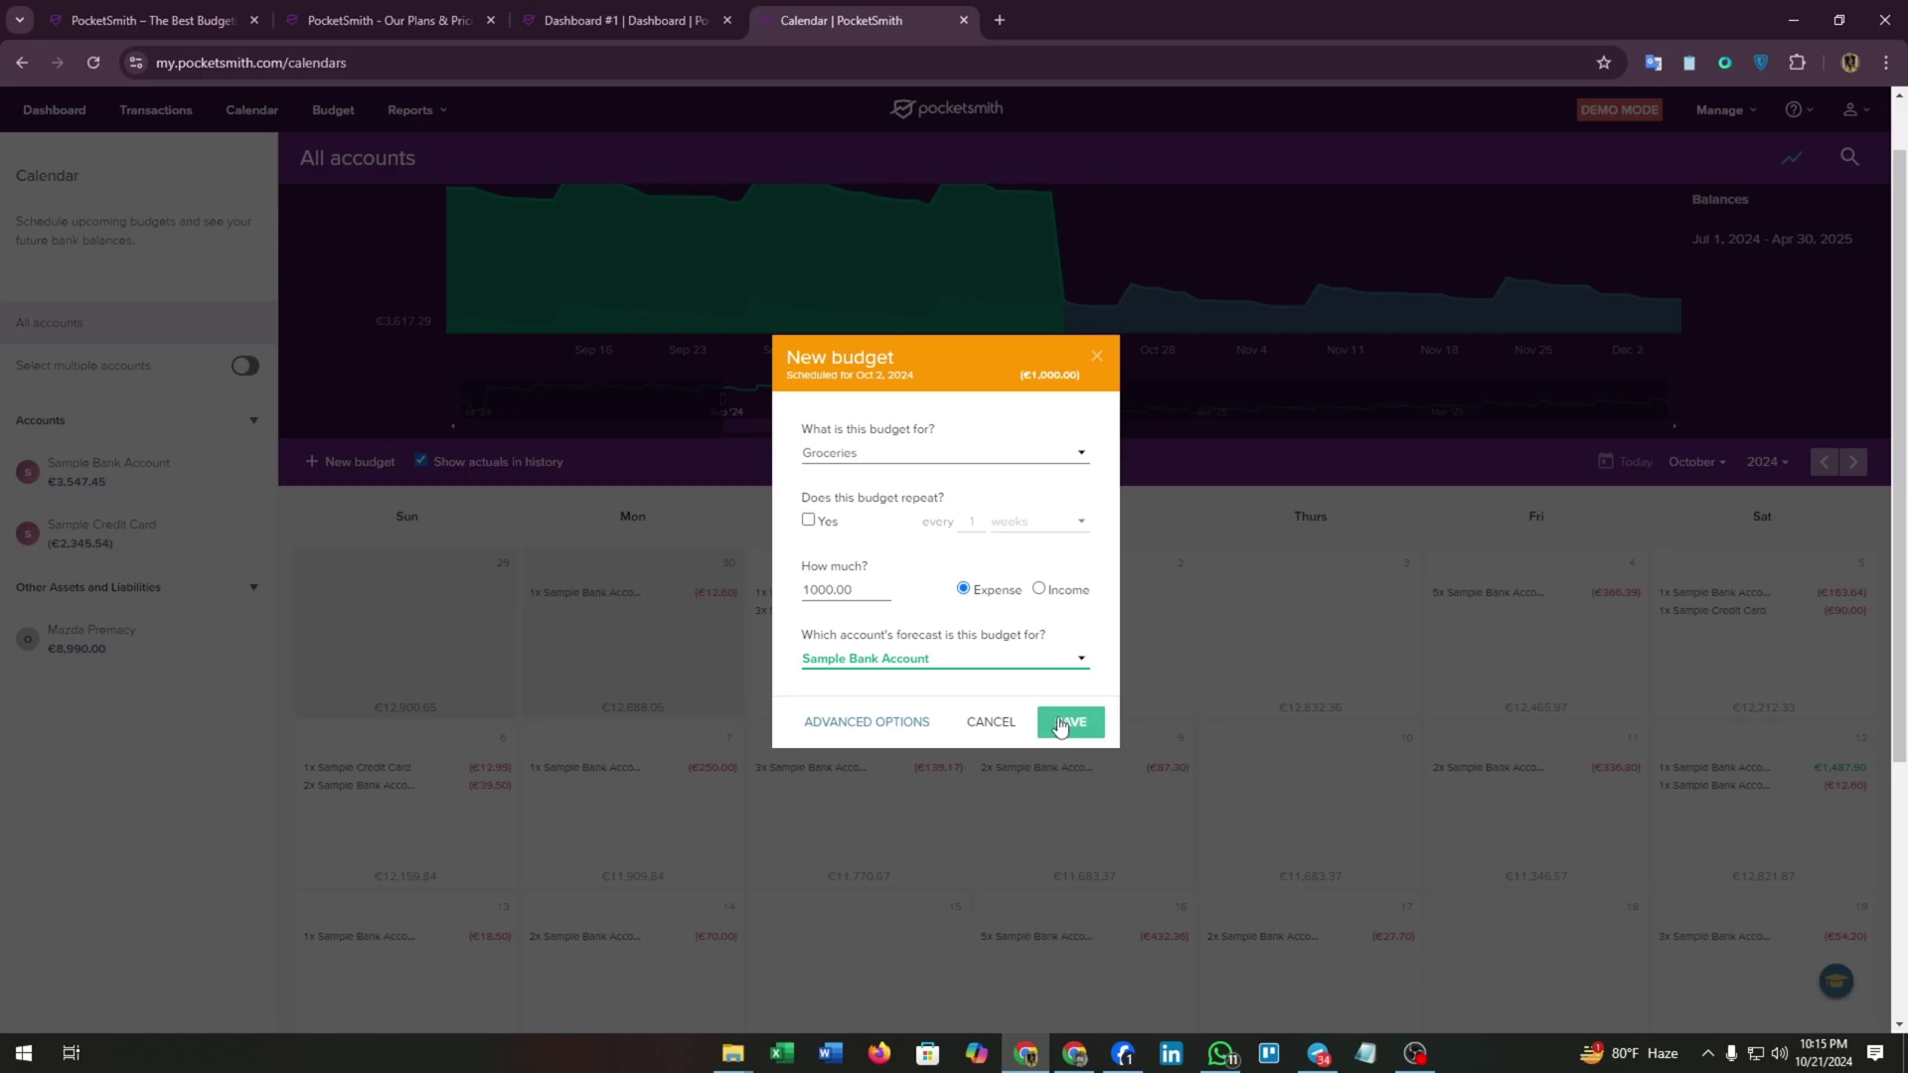
click(1067, 722)
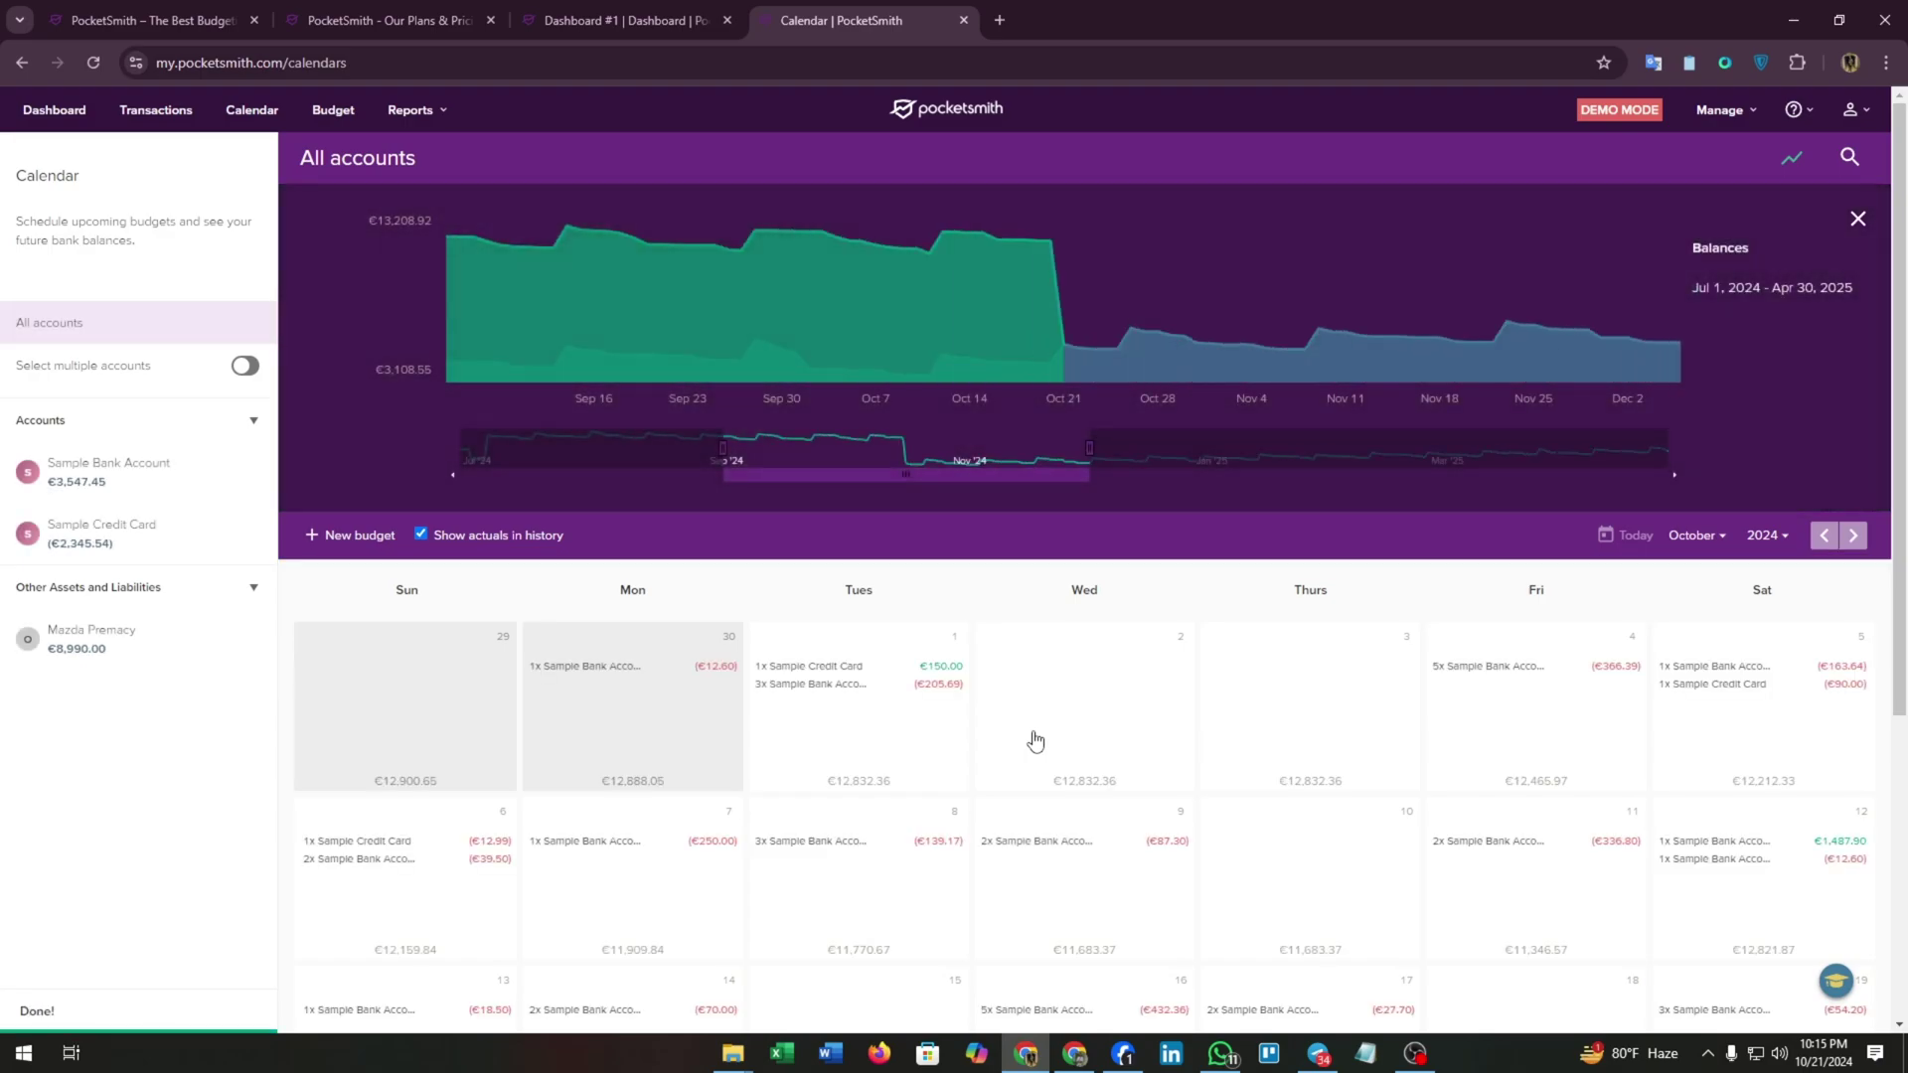
click(931, 667)
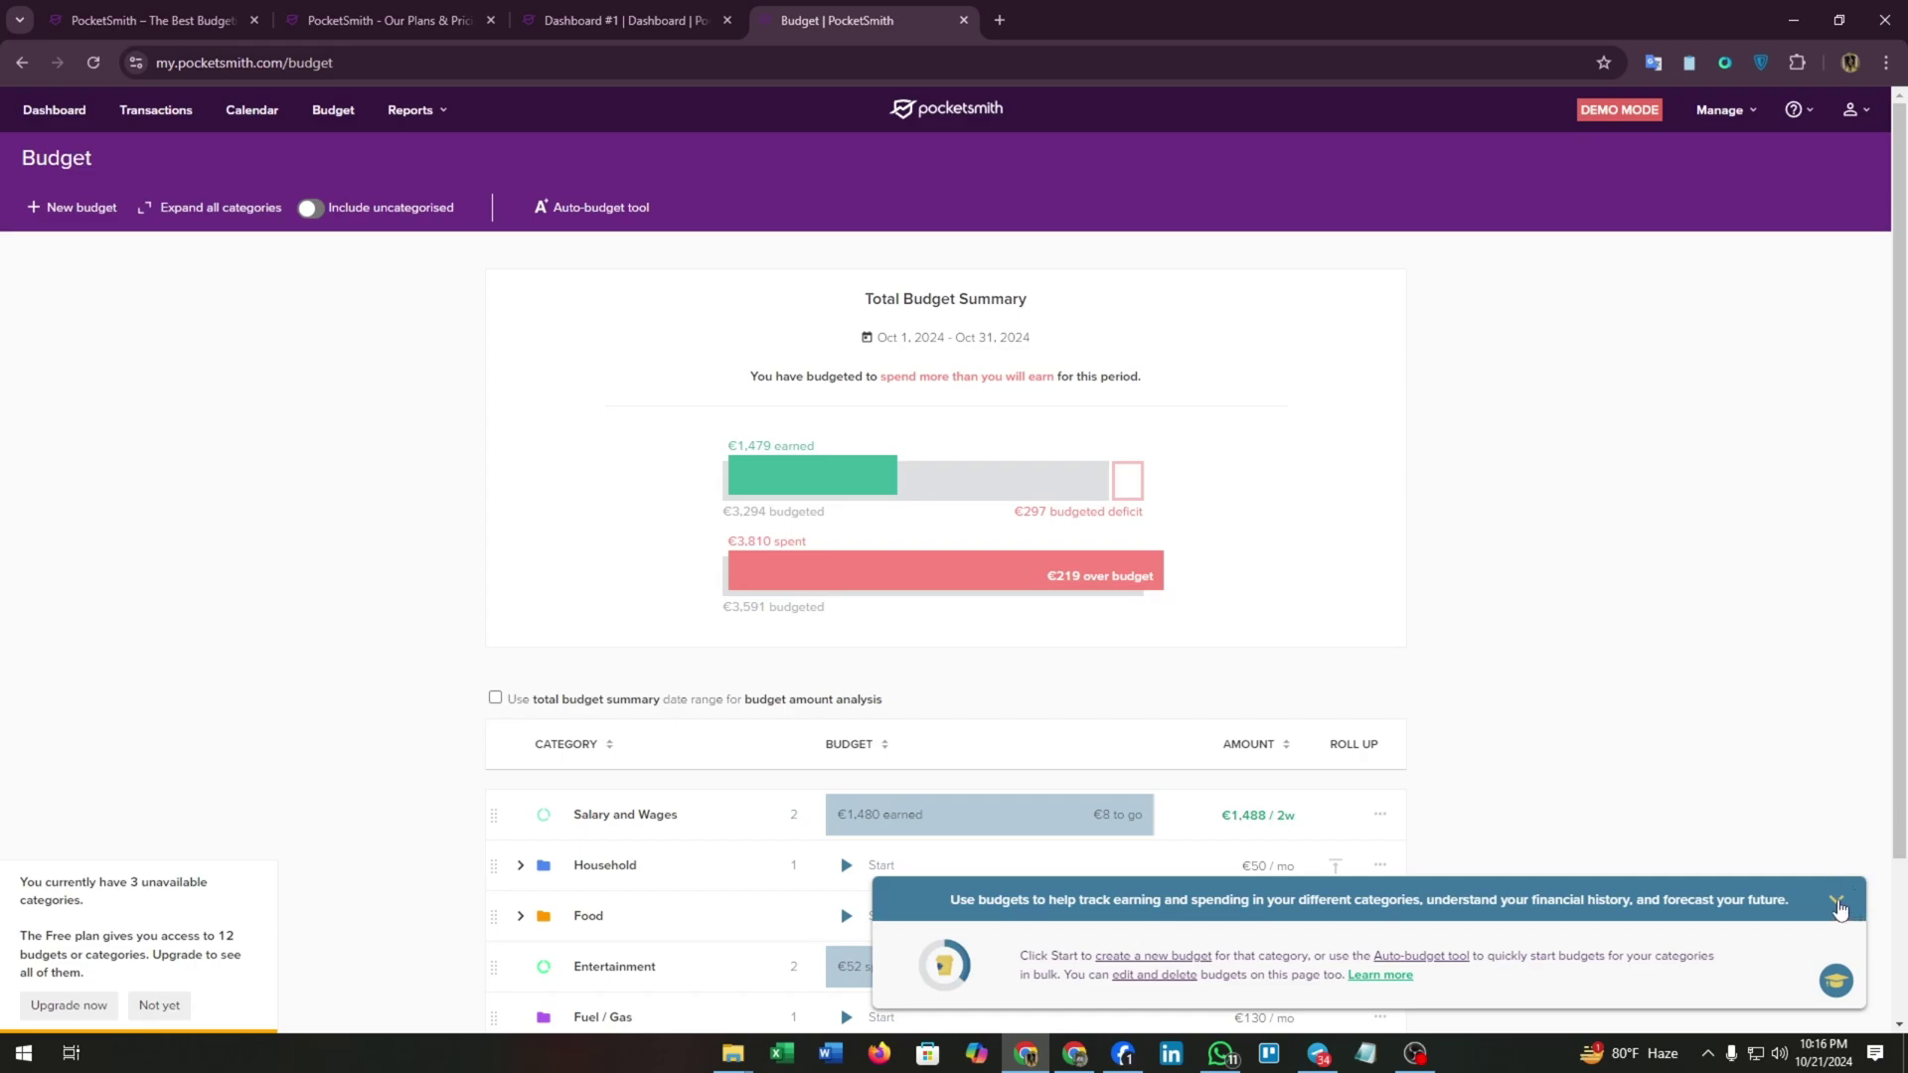
Step: Dismiss the budgeting help tips, then open and cancel a New budget form
click(1838, 904)
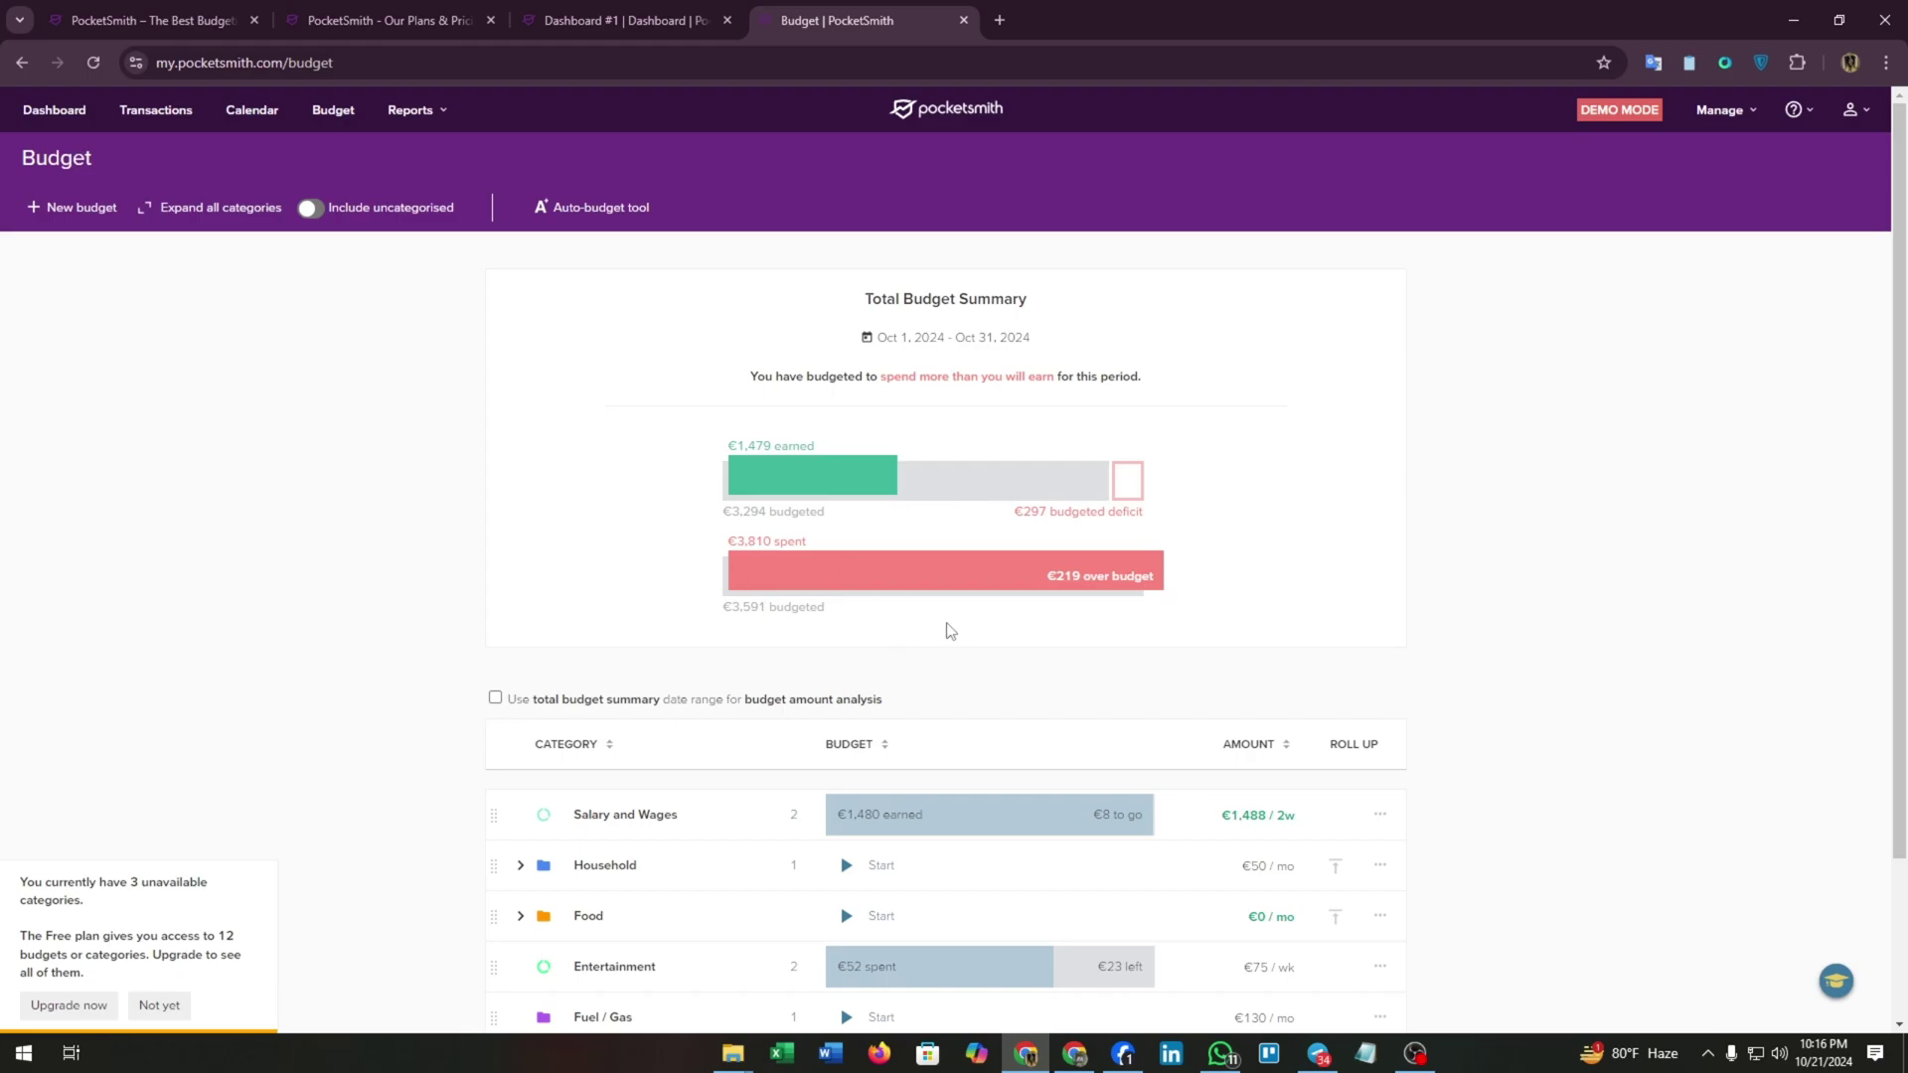
scroll(946, 630, down, 2)
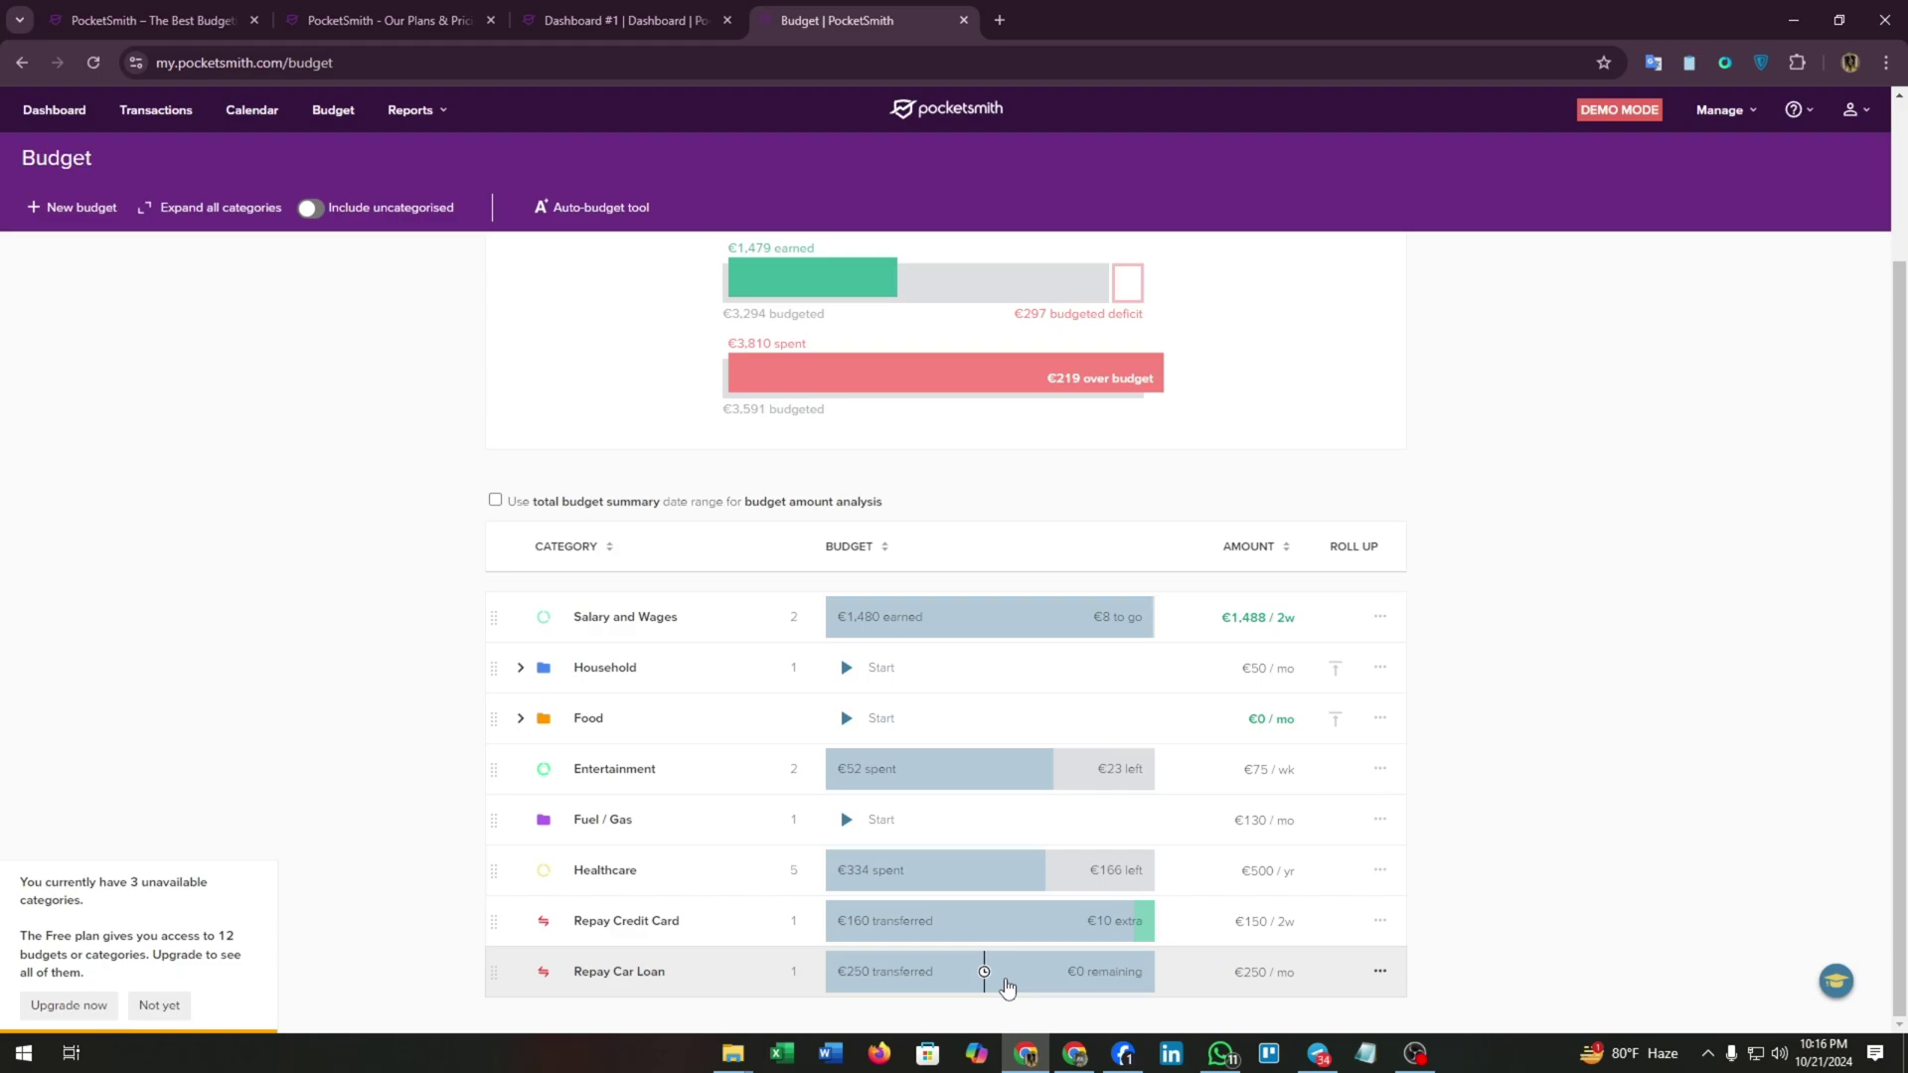
scroll(817, 506, up, 2)
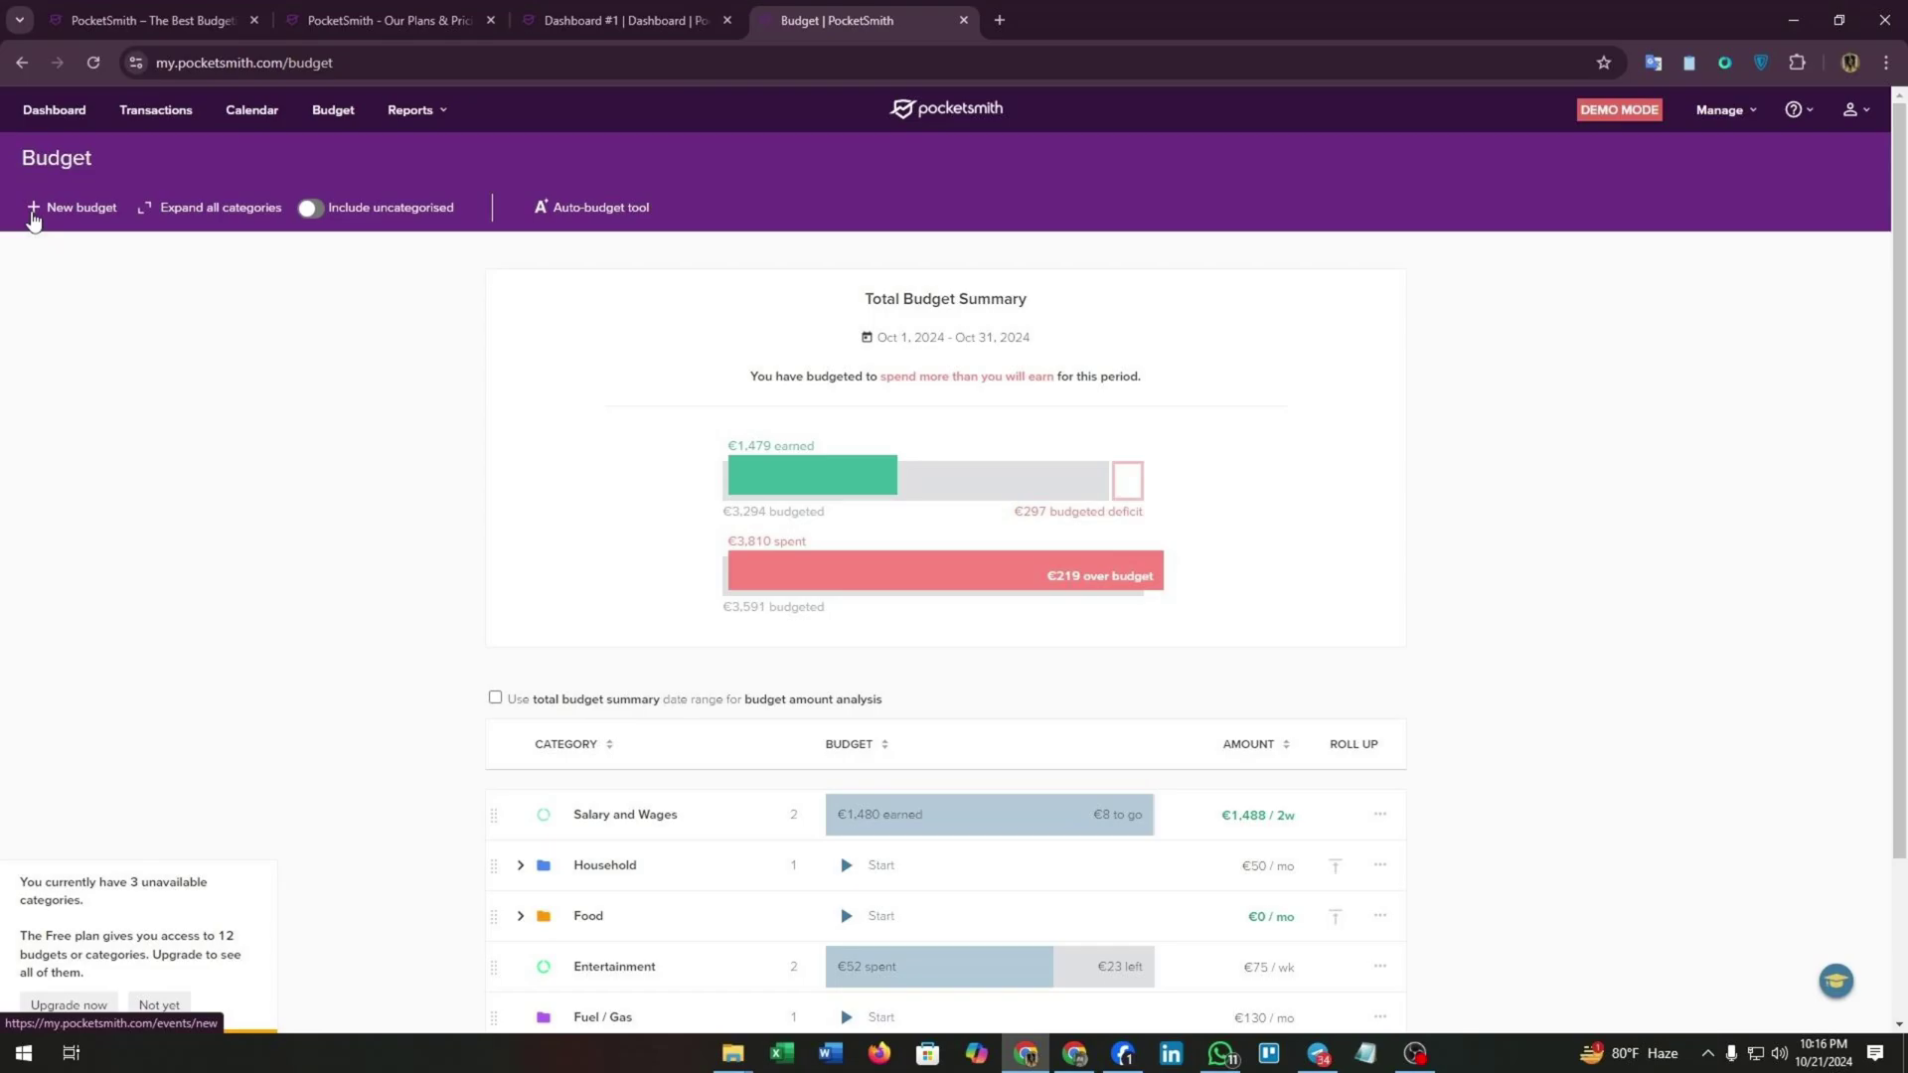
click(44, 216)
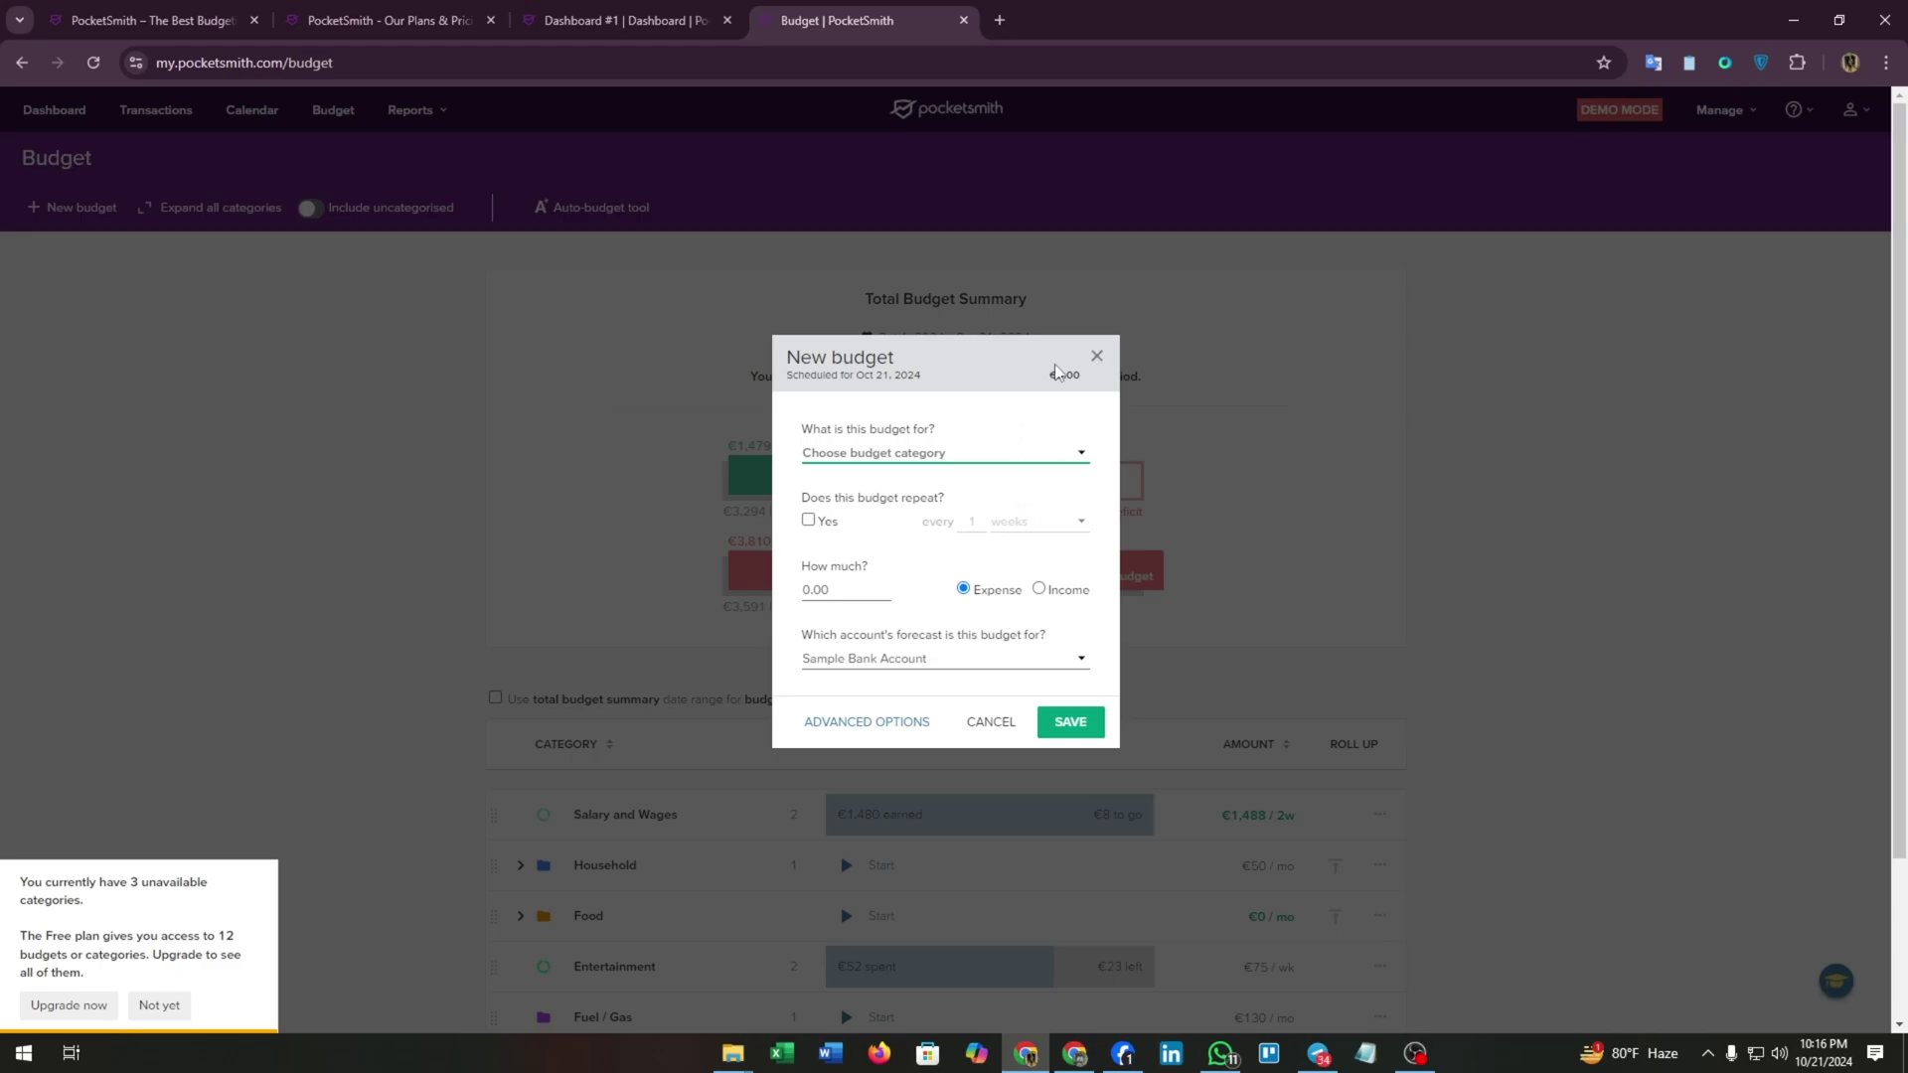
click(1095, 355)
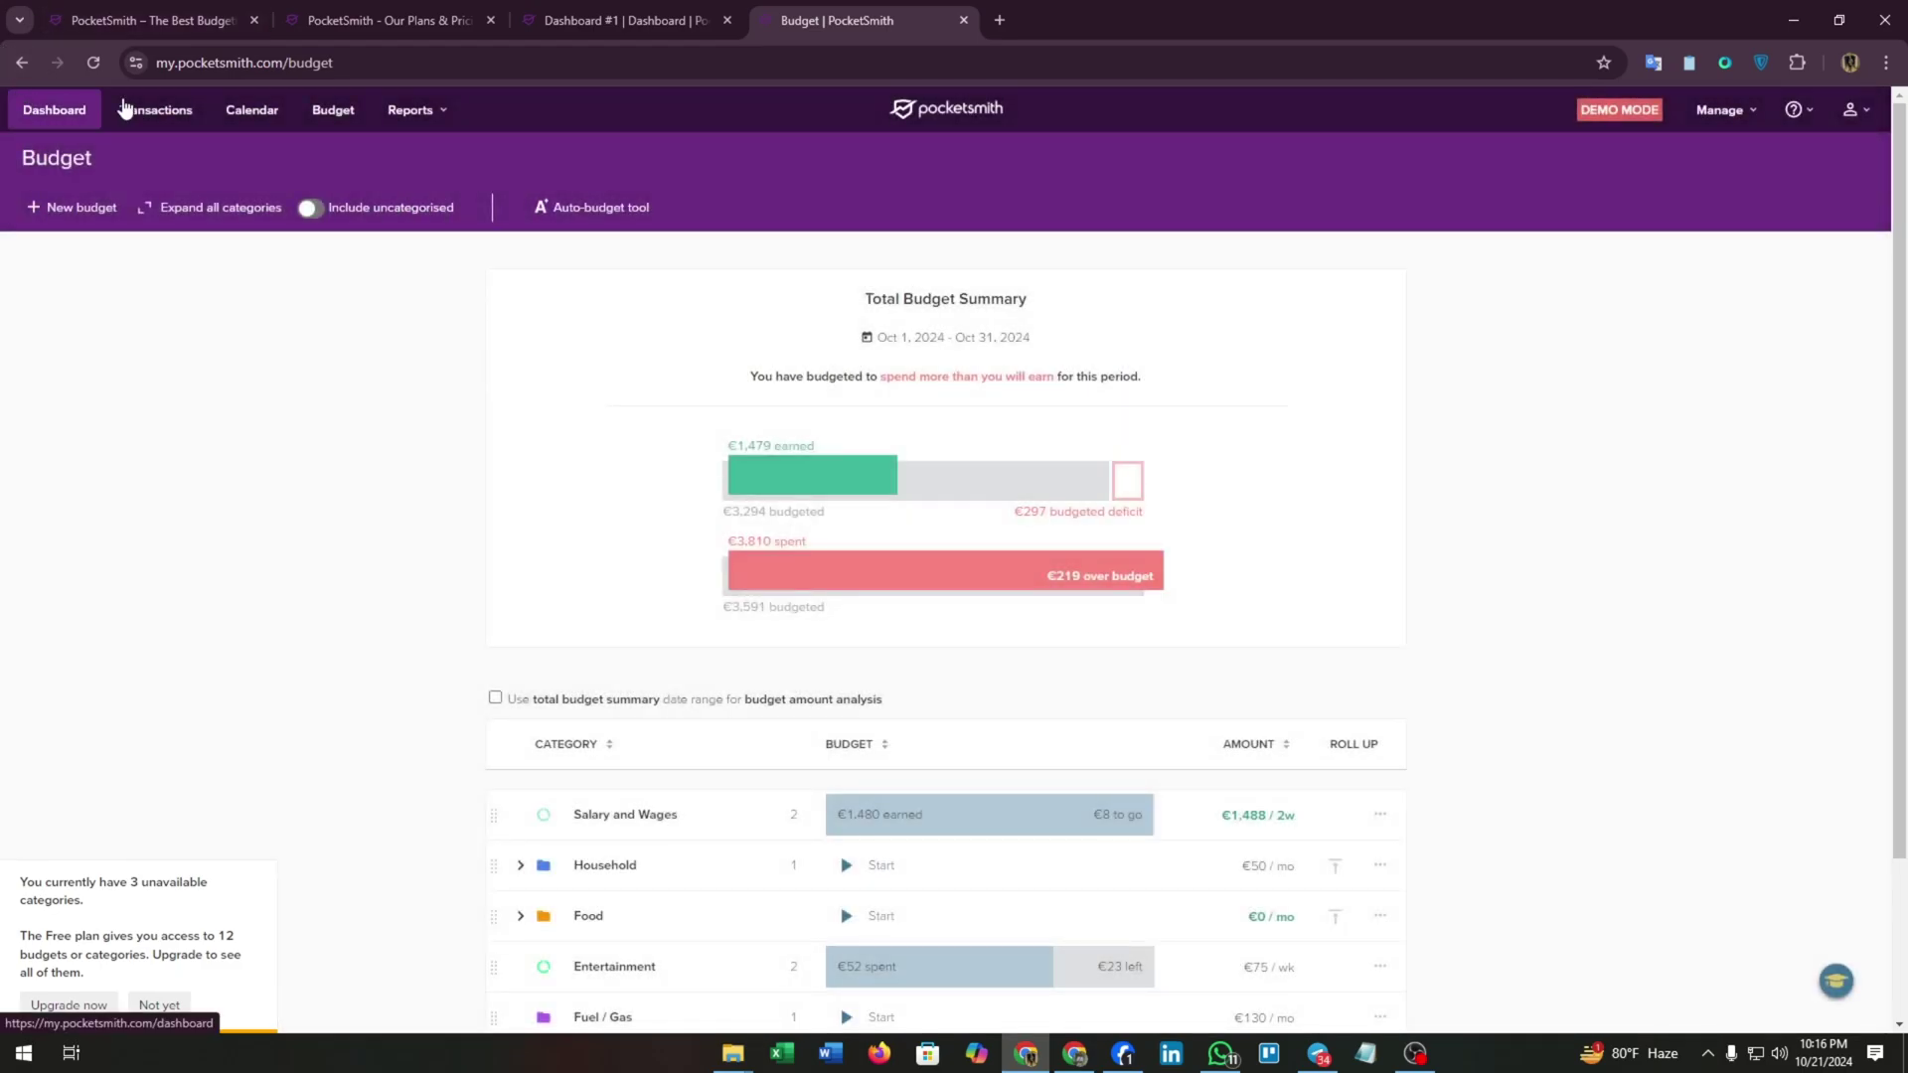
Step: Switch to the Dashboard #1 tab from the top navigation
click(627, 19)
mouse_move(1260, 384)
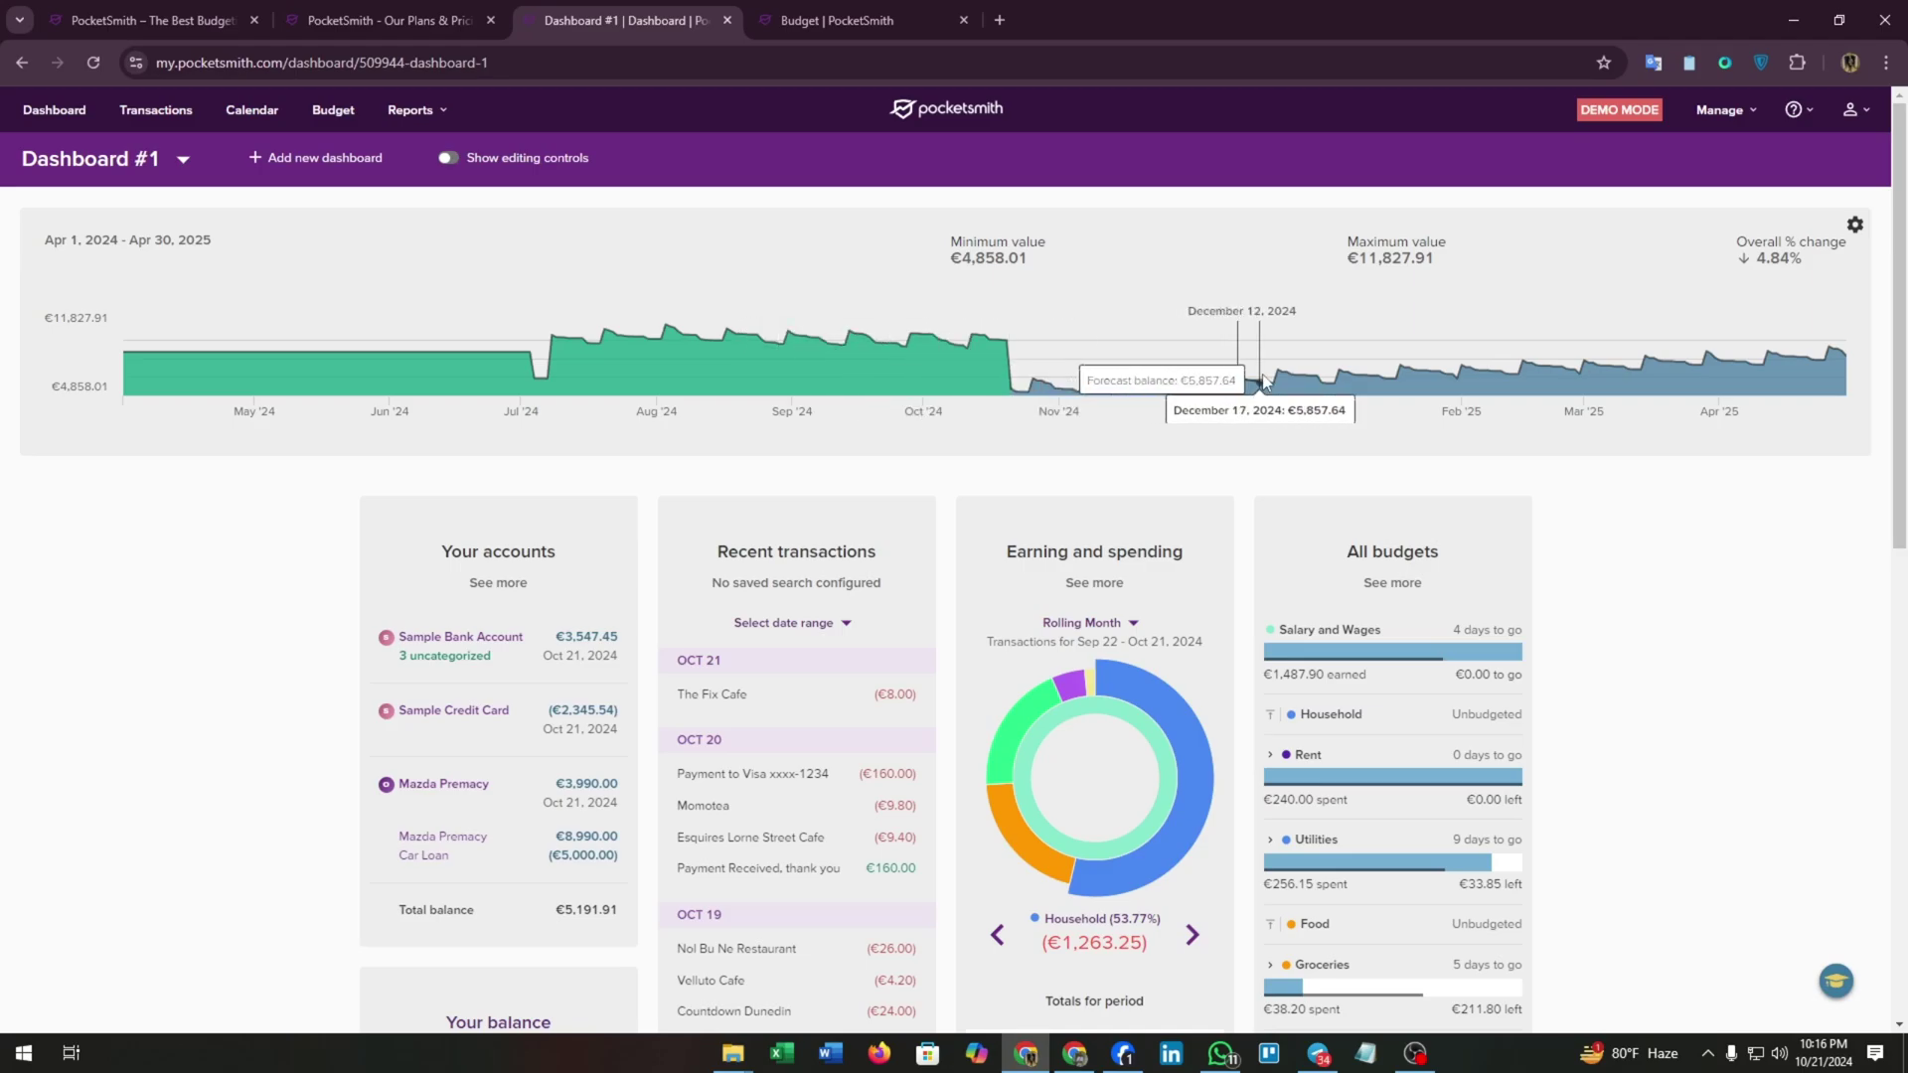
scroll(881, 591, down, 5)
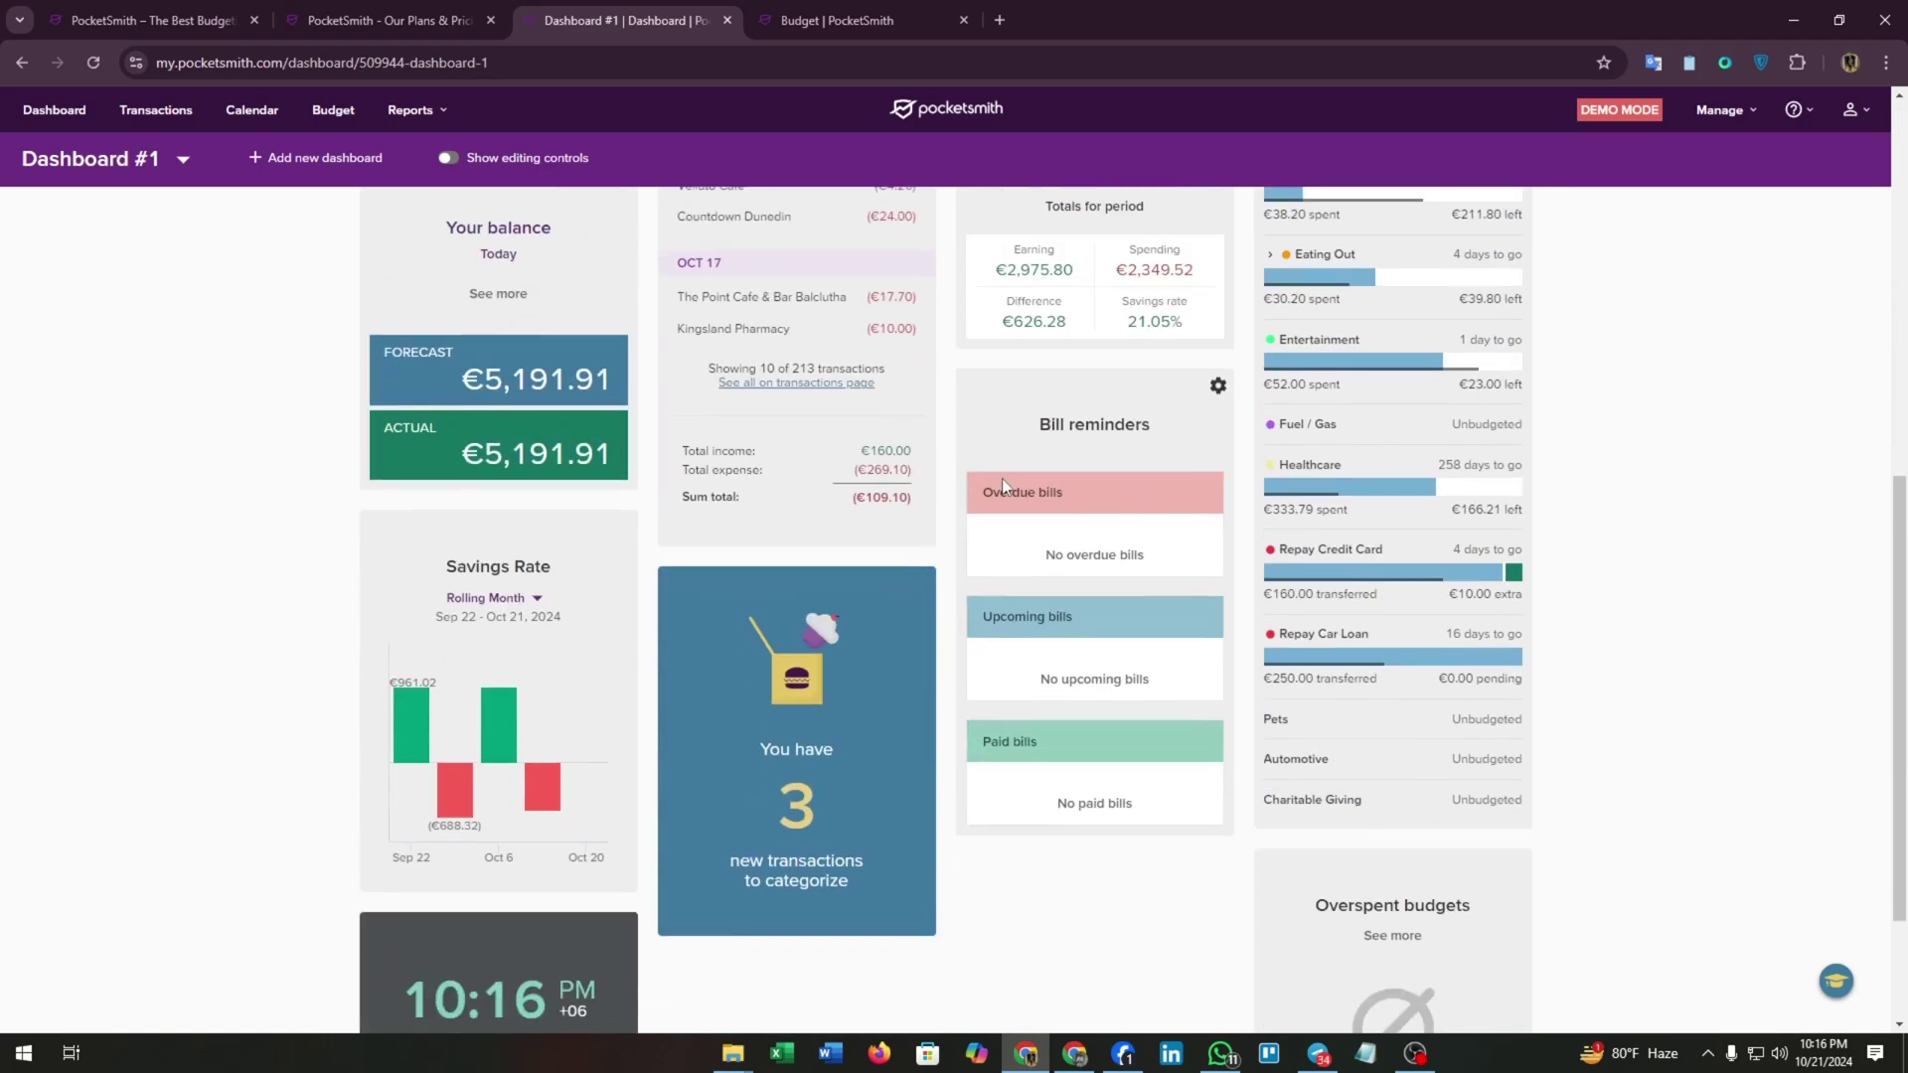
scroll(1001, 478, up, 2)
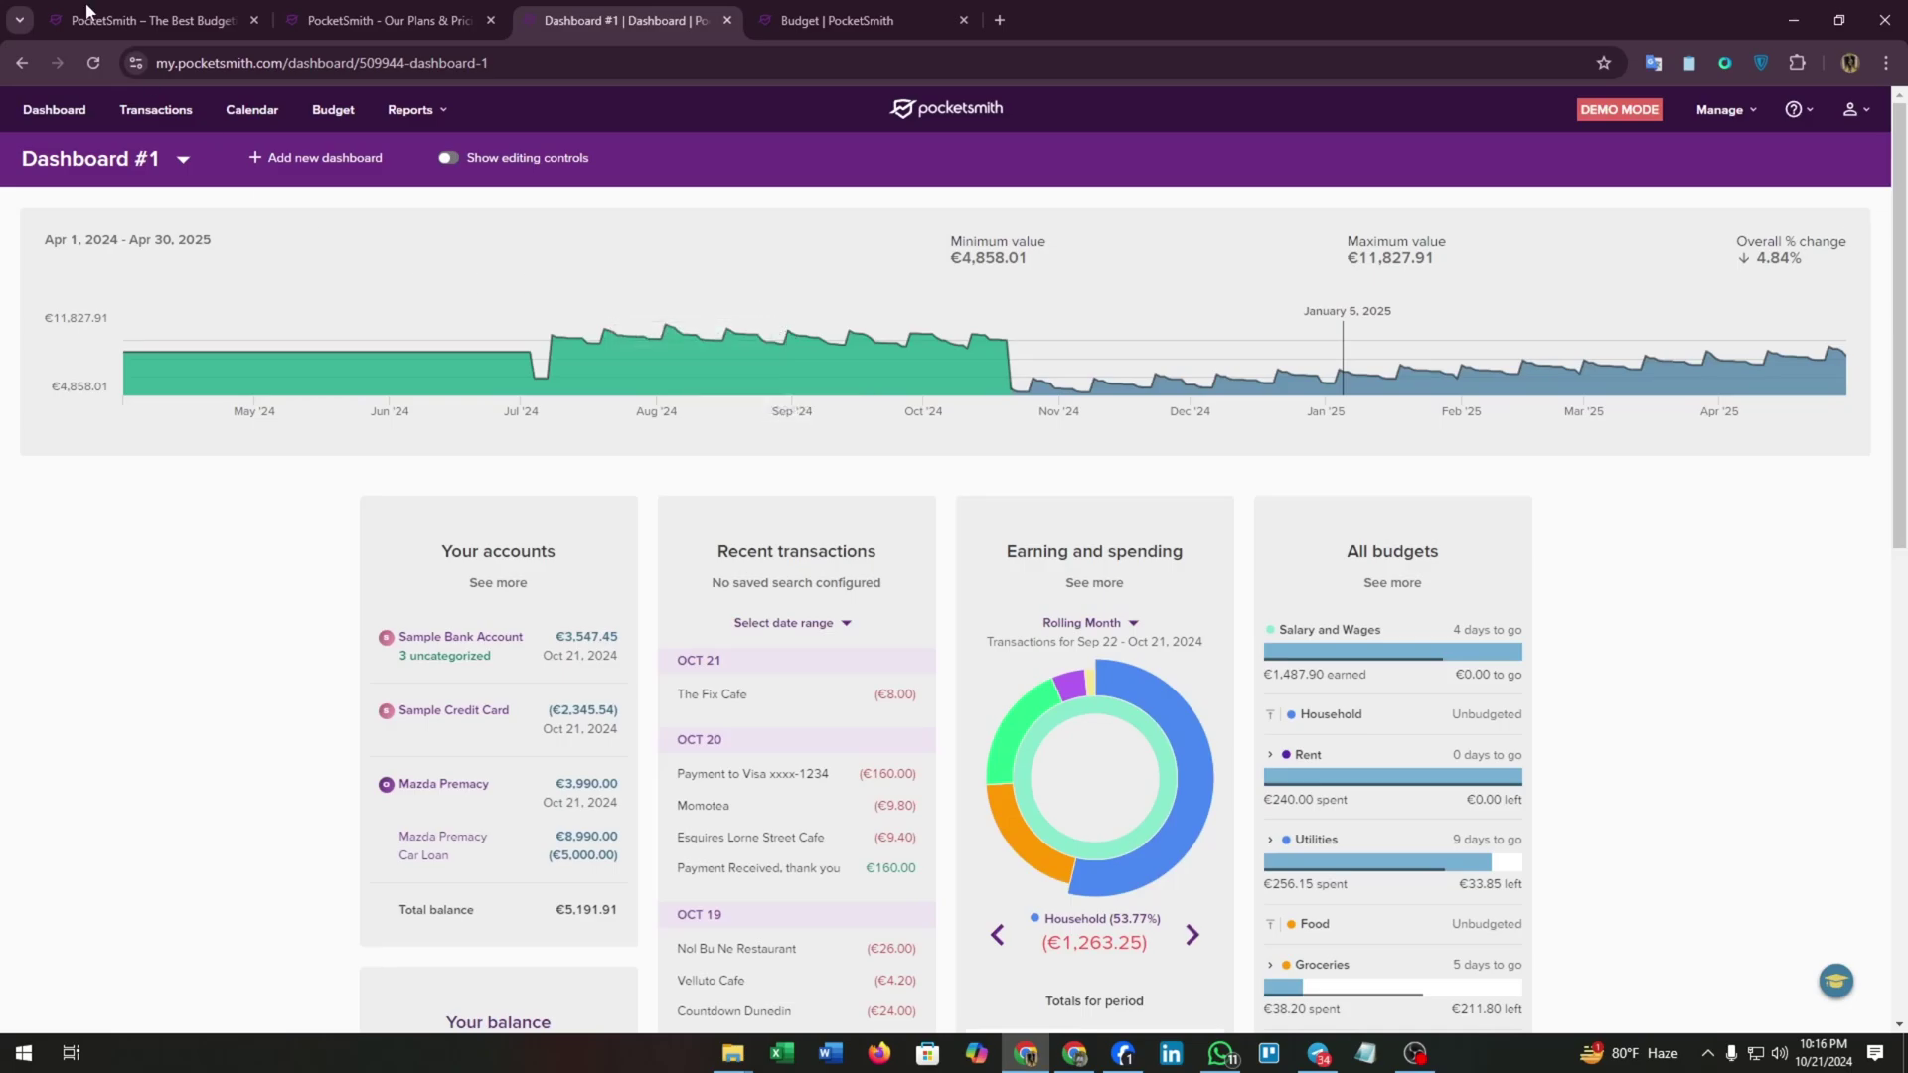